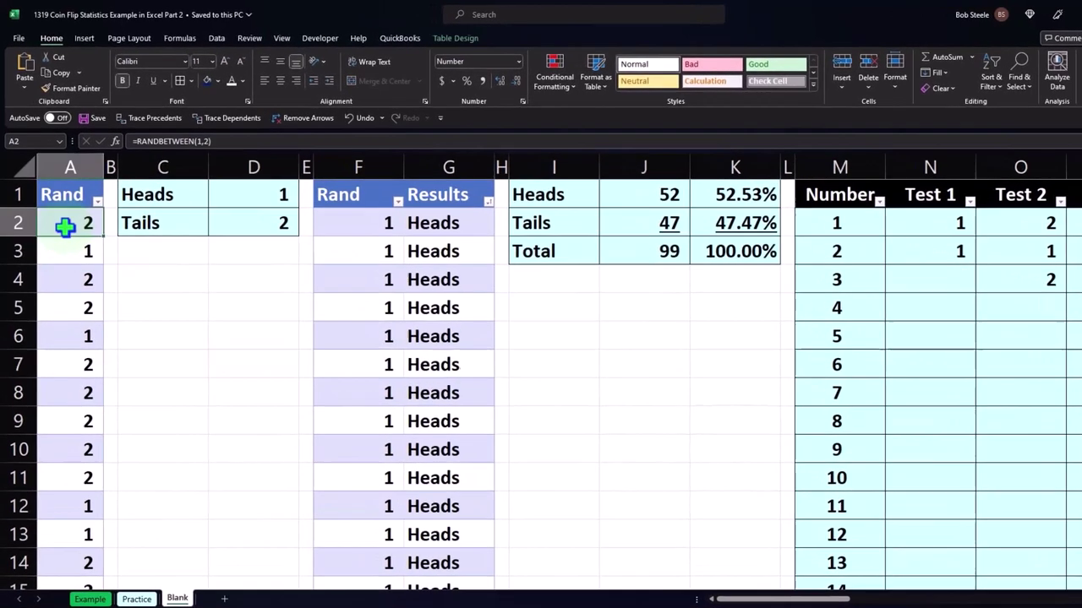
# - Inspect the random-number formula in A2 and the heads-or-tails IF formula in G2
pyautogui.doubleClick(66, 223)
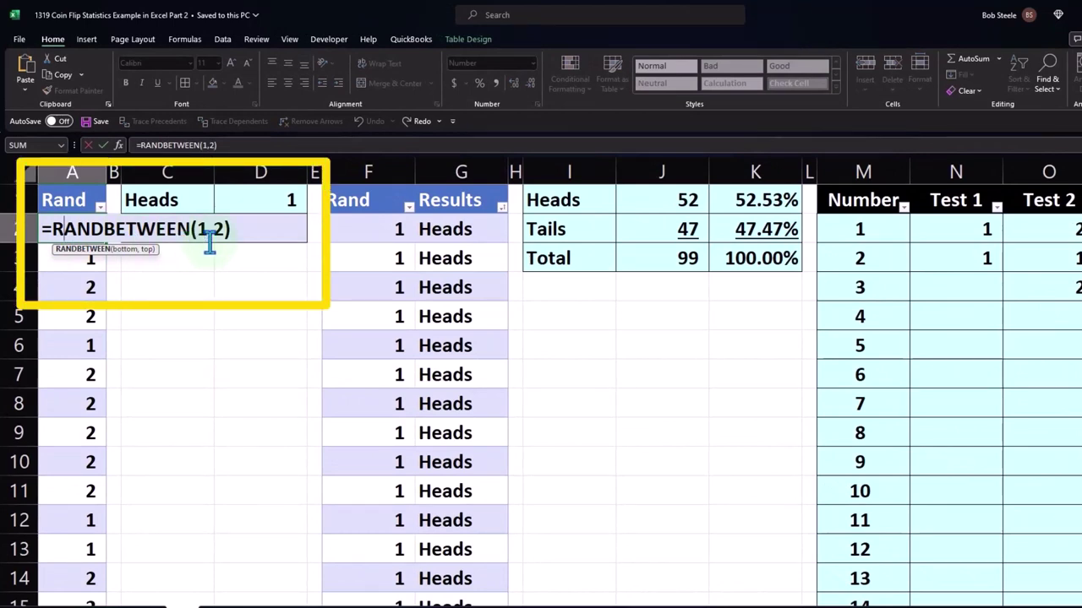
pyautogui.press('Return')
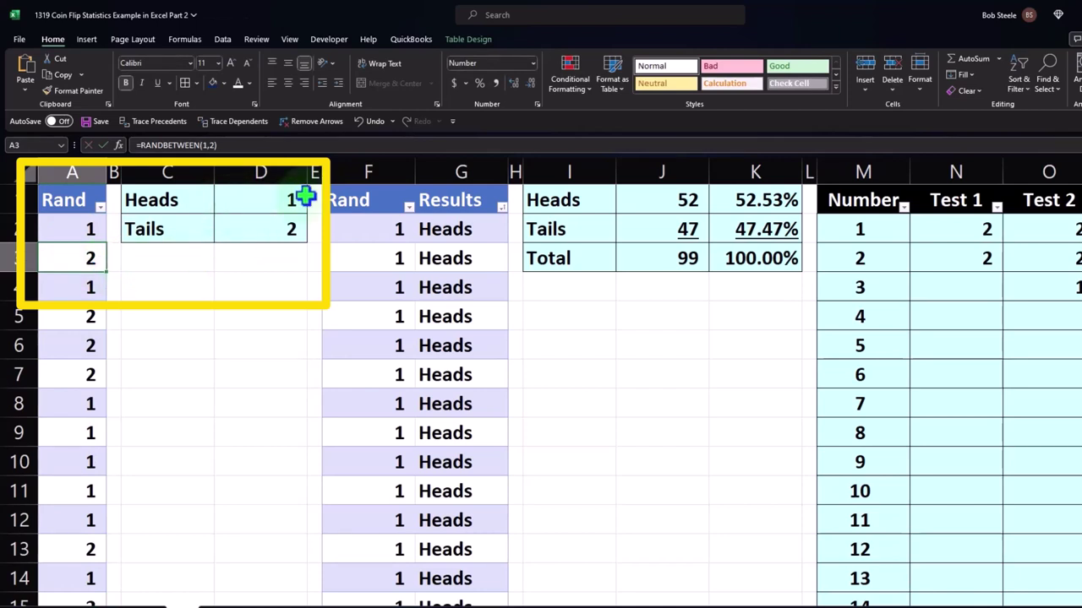
pyautogui.click(459, 229)
pyautogui.doubleClick(456, 229)
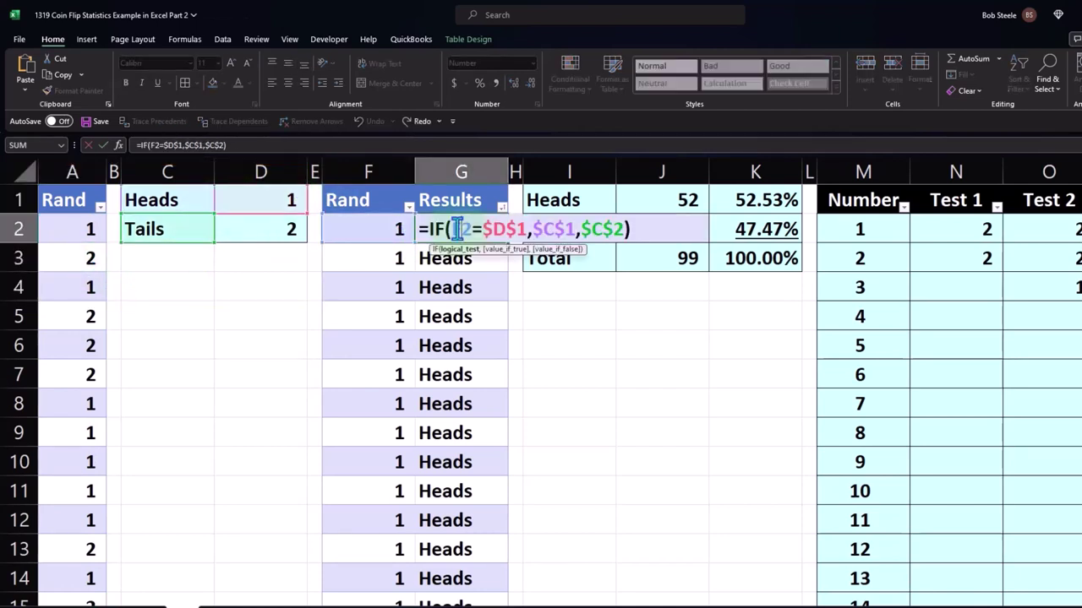
pyautogui.press('Return')
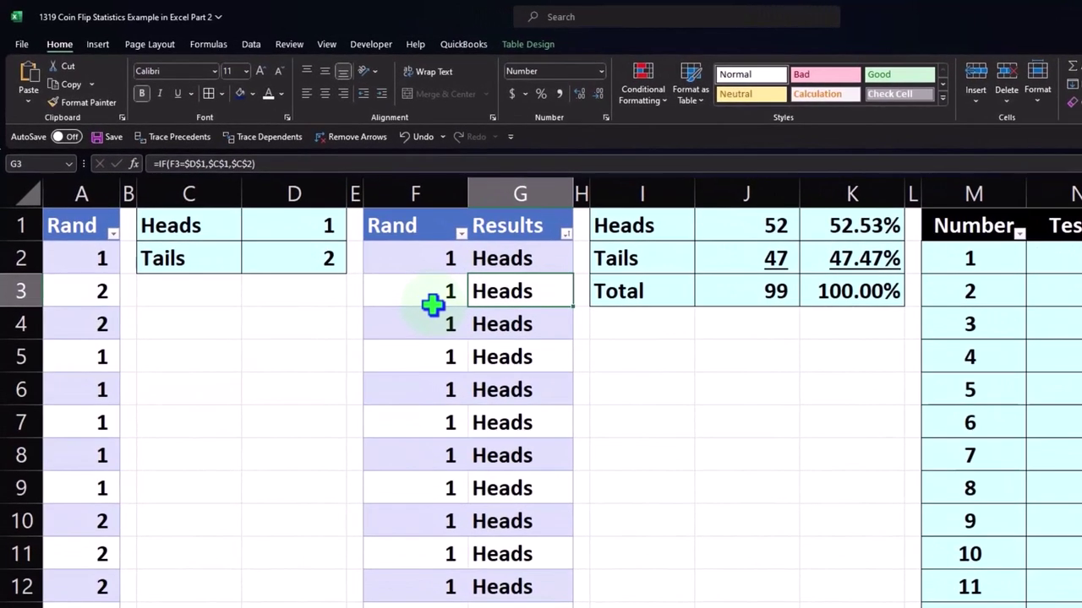
# - Review the heads, tails and total summary in I1:K3, including the percentage formulas in column K
pyautogui.click(681, 286)
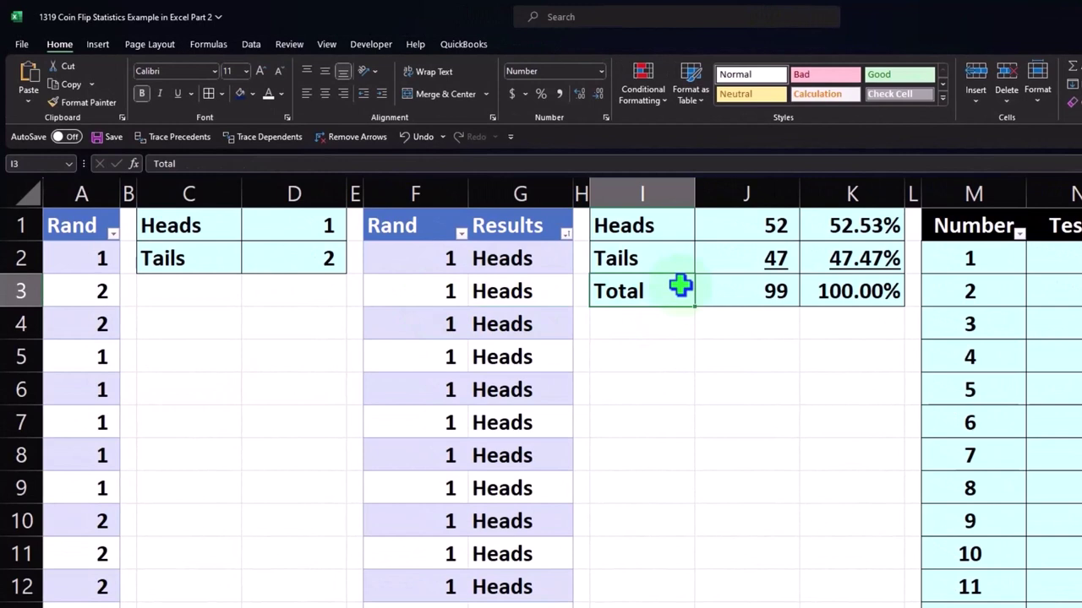
pyautogui.press('Right')
pyautogui.press('Right')
pyautogui.press('Up')
pyautogui.press('Up')
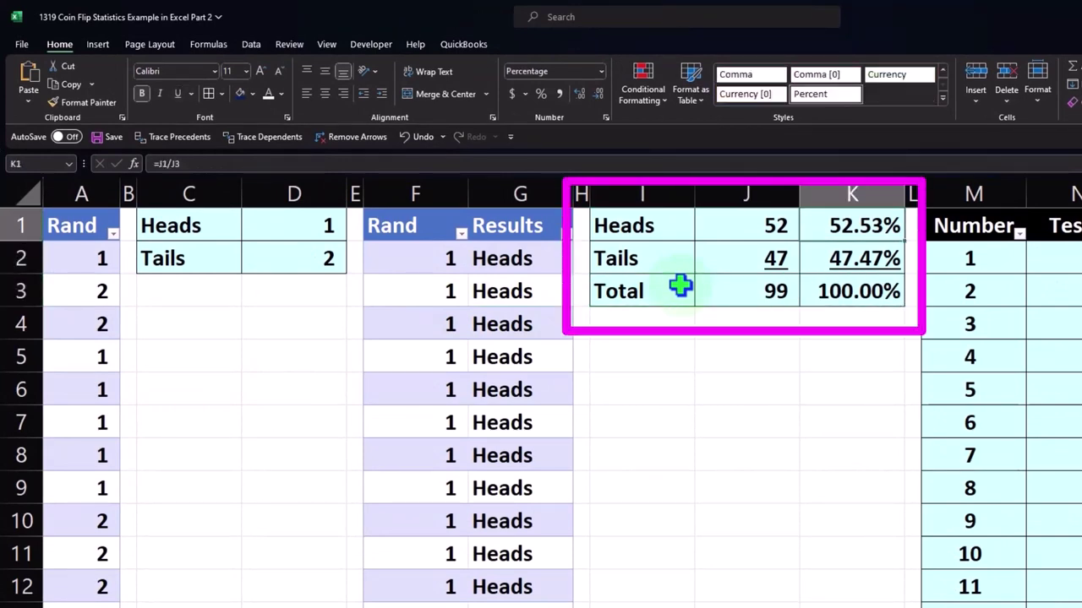
pyautogui.press('Down')
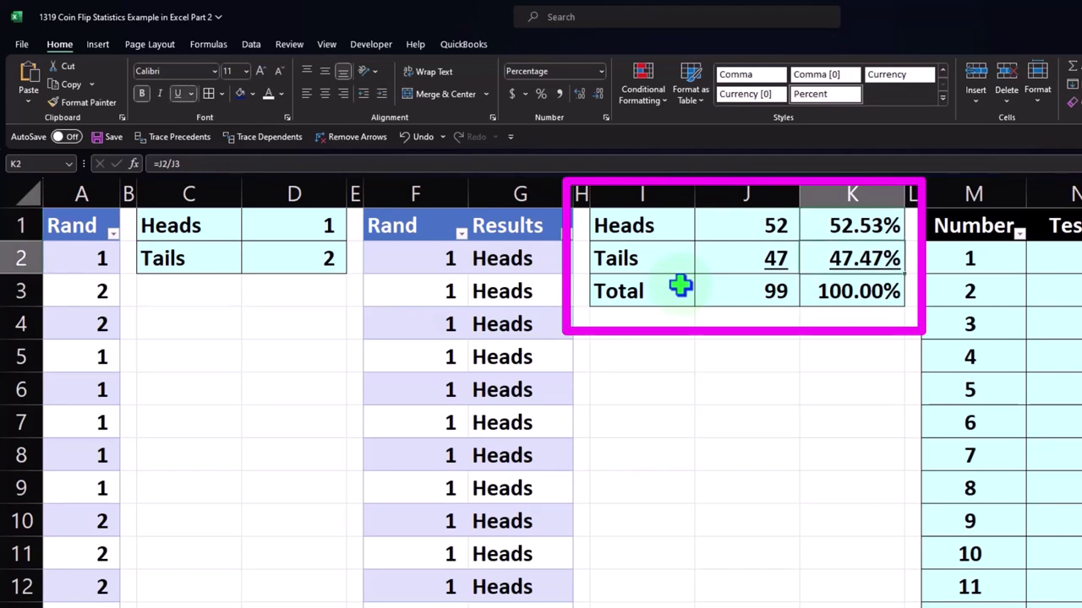
pyautogui.press('Down')
pyautogui.press('Down')
pyautogui.press('Down')
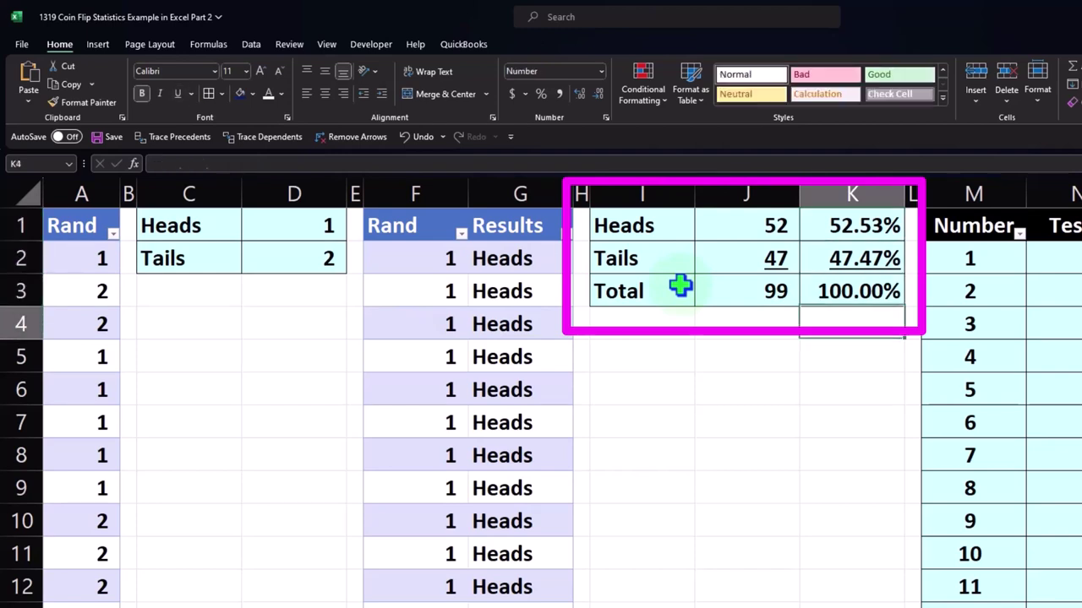
# - Examine the randomly generated coin flip test table starting in column M, including the second flip's formula under Test 1
pyautogui.press('Right')
pyautogui.press('Right')
pyautogui.press('Right')
pyautogui.press('Right')
pyautogui.press('Right')
pyautogui.press('Right')
pyautogui.press('Right')
pyautogui.press('Right')
pyautogui.press('Right')
pyautogui.press('Right')
pyautogui.press('Right')
pyautogui.press('Right')
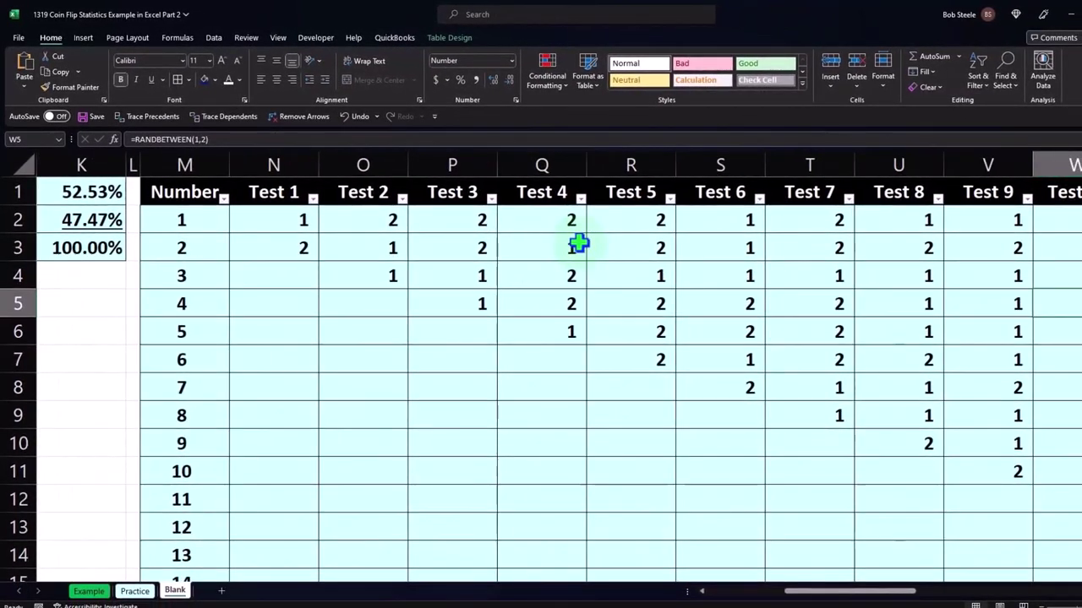
pyautogui.press('Right')
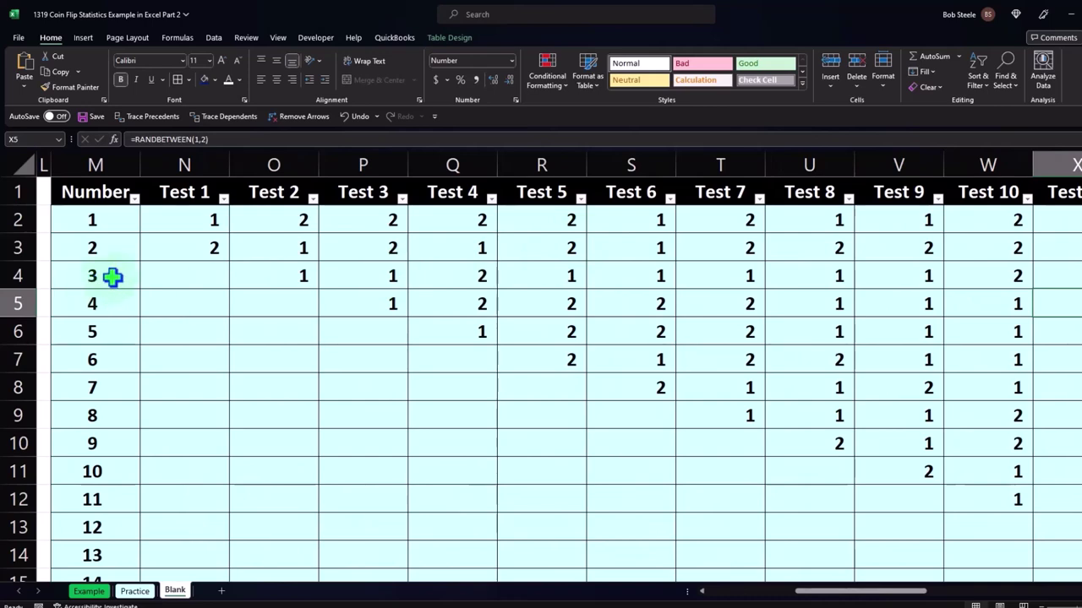
pyautogui.scroll(-3, 125, 279)
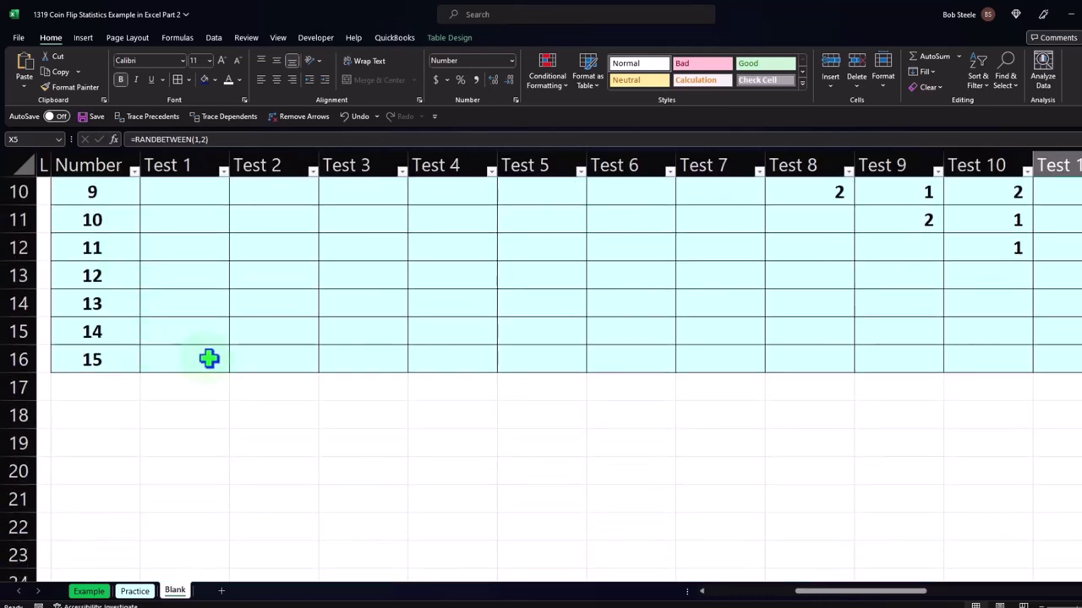
pyautogui.scroll(3, 209, 358)
pyautogui.doubleClick(204, 248)
pyautogui.press('Return')
# - Examine the hardcoded flip table starting in column AC, comparing the sets of flips under Test 1, Test 2 and Test 3
pyautogui.press('Right')
pyautogui.press('Right')
pyautogui.press('Right')
pyautogui.press('Right')
pyautogui.press('Right')
pyautogui.press('Right')
pyautogui.press('Right')
pyautogui.press('Right')
pyautogui.press('Right')
pyautogui.press('Right')
pyautogui.press('Right')
pyautogui.press('Right')
pyautogui.press('Right')
pyautogui.press('Right')
pyautogui.press('Right')
pyautogui.press('Right')
pyautogui.press('Right')
pyautogui.press('Right')
pyautogui.press('Right')
pyautogui.press('Right')
pyautogui.press('Right')
pyautogui.press('Right')
pyautogui.press('Right')
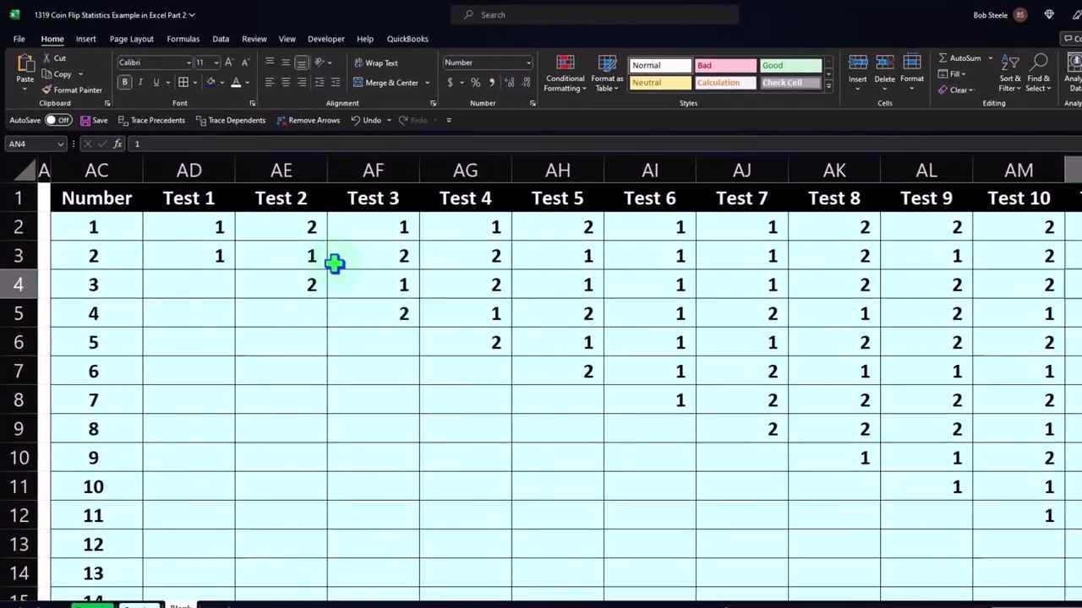
pyautogui.press('Left')
pyautogui.press('Left')
pyautogui.press('Left')
pyautogui.press('Left')
pyautogui.press('Left')
pyautogui.press('Left')
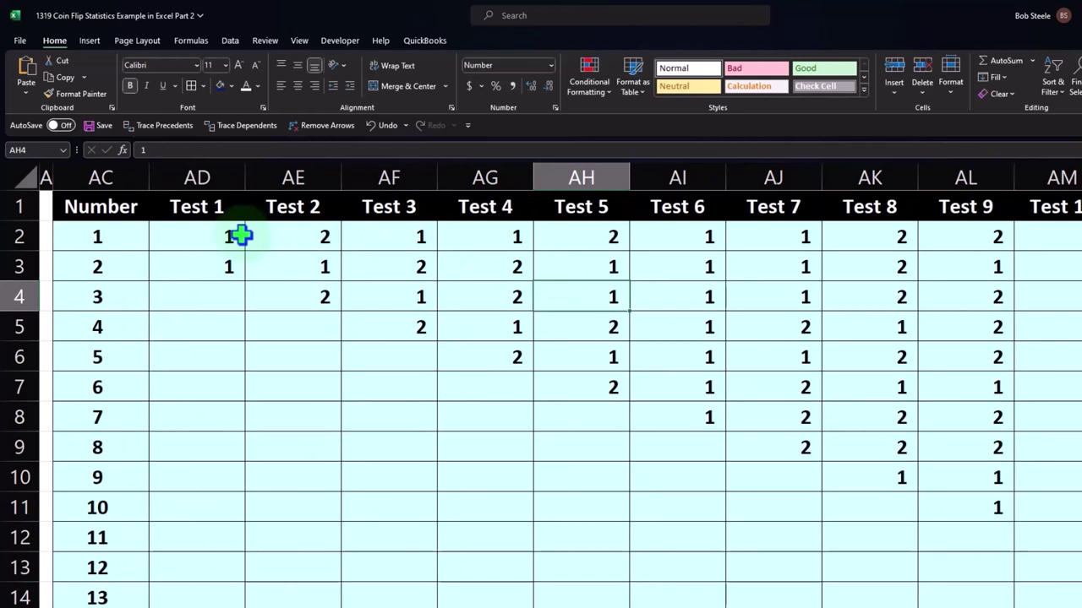
pyautogui.moveTo(231, 234); pyautogui.dragTo(230, 269)
pyautogui.moveTo(293, 246); pyautogui.dragTo(301, 296)
pyautogui.moveTo(384, 237); pyautogui.dragTo(396, 320)
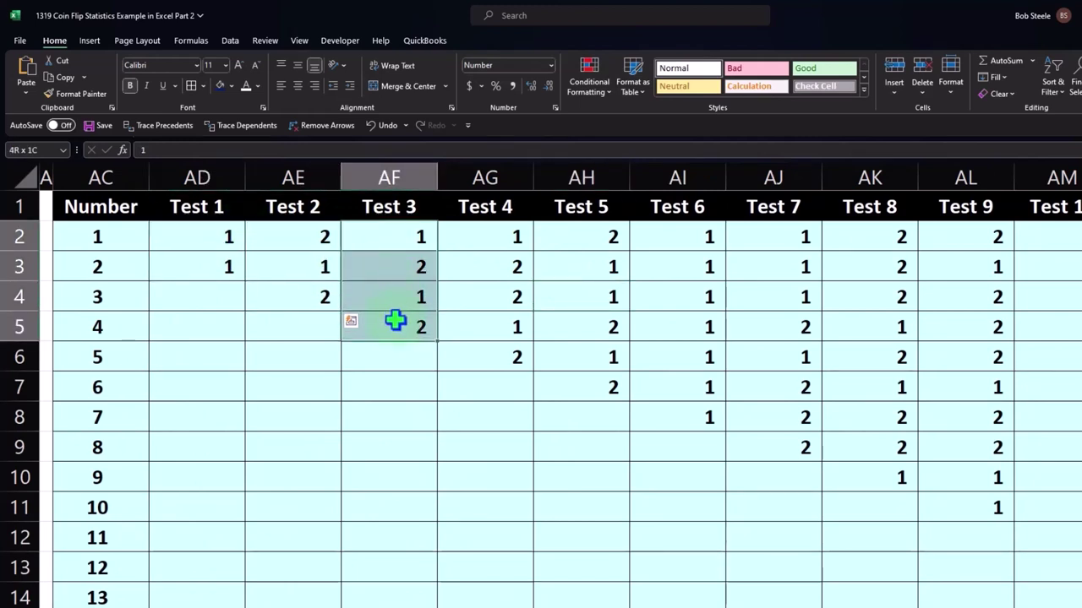
pyautogui.moveTo(289, 245); pyautogui.dragTo(301, 295)
pyautogui.moveTo(380, 253); pyautogui.dragTo(381, 318)
# - Review the heads and tails percentages in rows 20 and 21 across Tests 1 through 14 of the hardcoded table
pyautogui.scroll(-3, 384, 319)
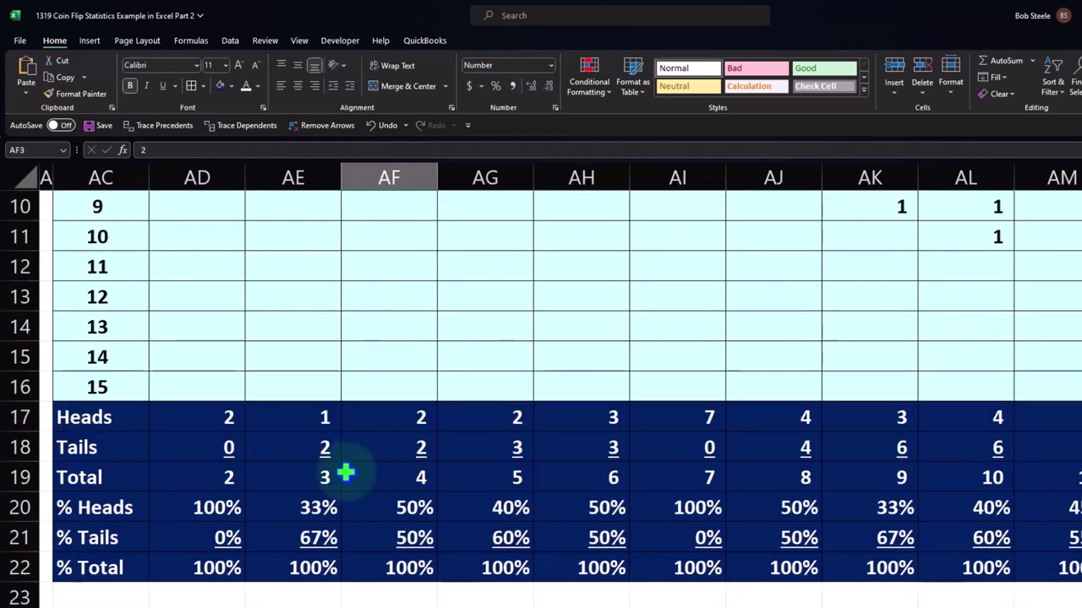
pyautogui.click(219, 507)
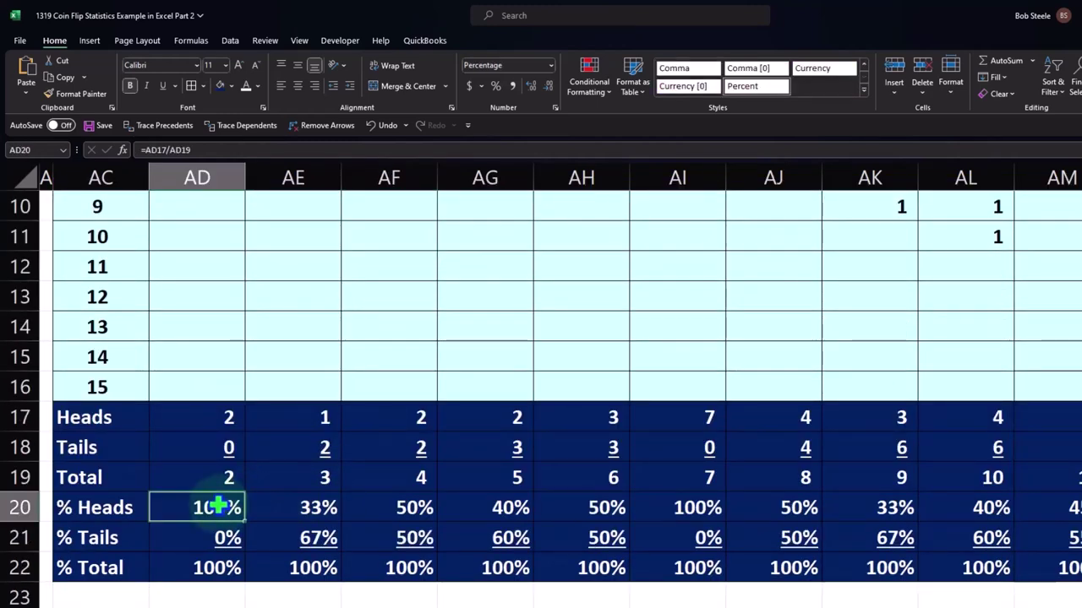
pyautogui.press('Down')
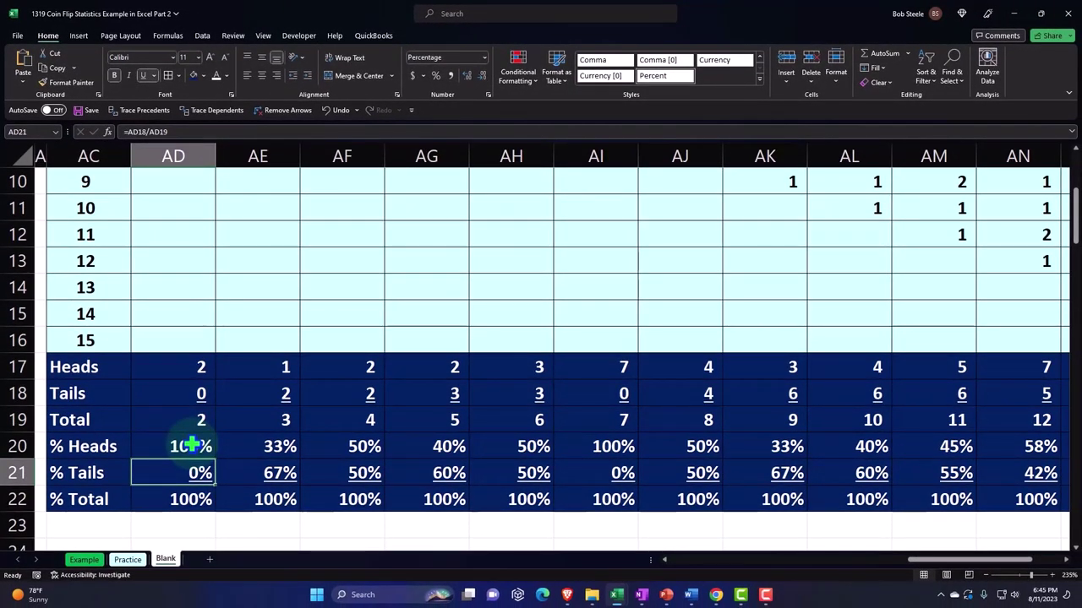
pyautogui.press('Right')
pyautogui.press('Right')
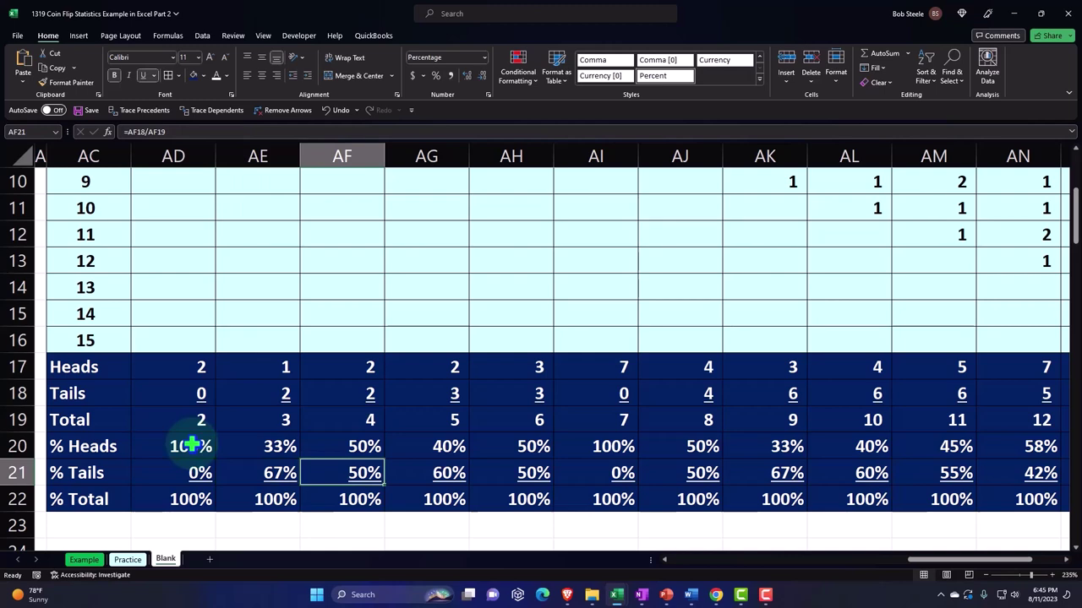
pyautogui.press('Right')
pyautogui.press('Right')
pyautogui.press('Right')
pyautogui.press('Right')
pyautogui.press('Right')
pyautogui.press('Right')
pyautogui.press('Right')
pyautogui.press('Right')
pyautogui.press('Right')
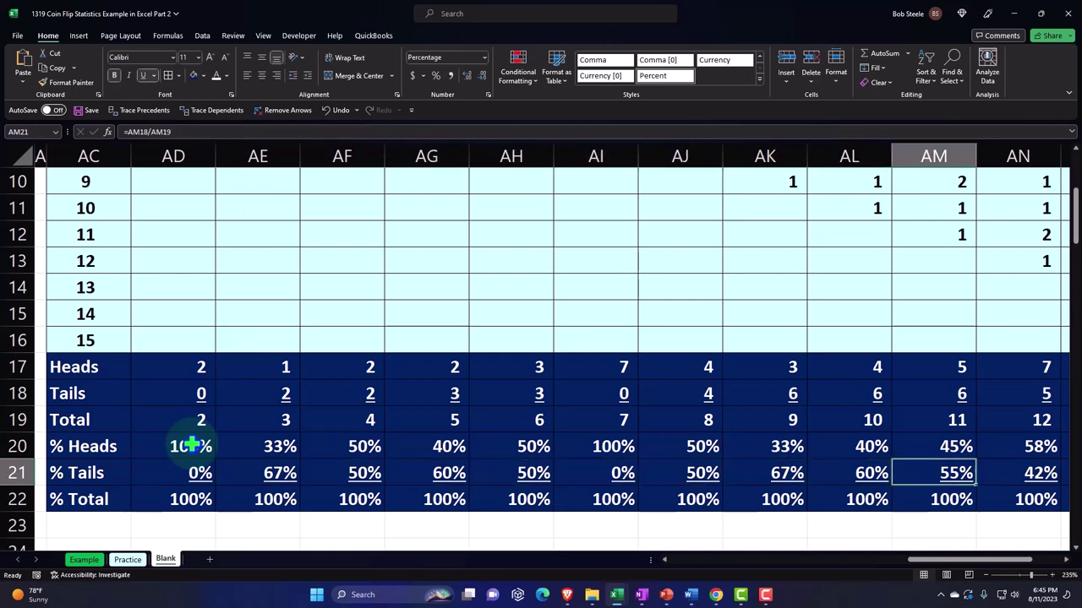
pyautogui.press('Right')
pyautogui.press('Right')
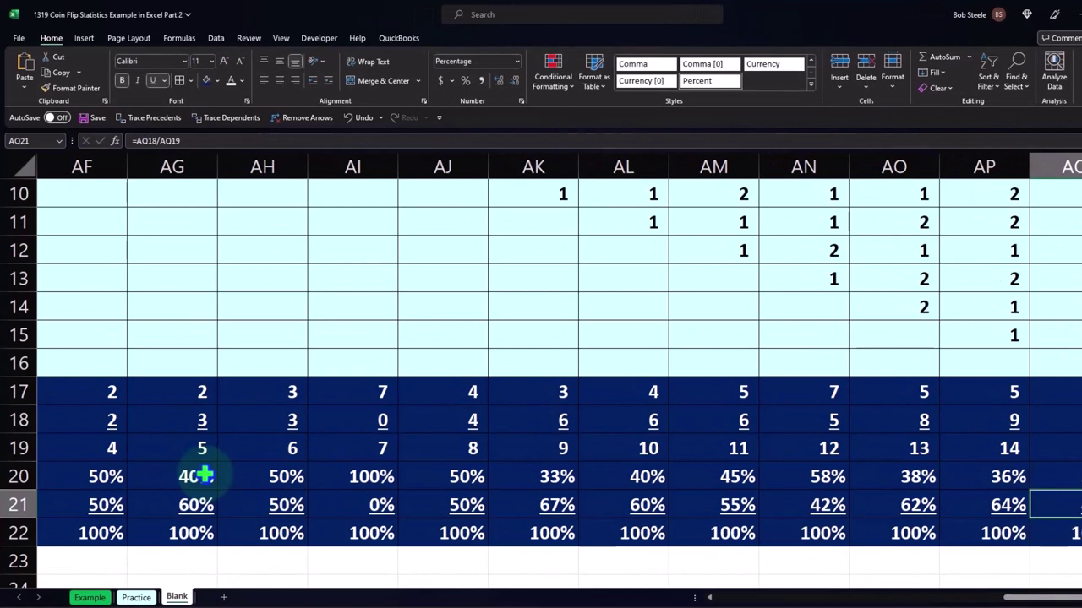
pyautogui.press('Up')
pyautogui.press('Left')
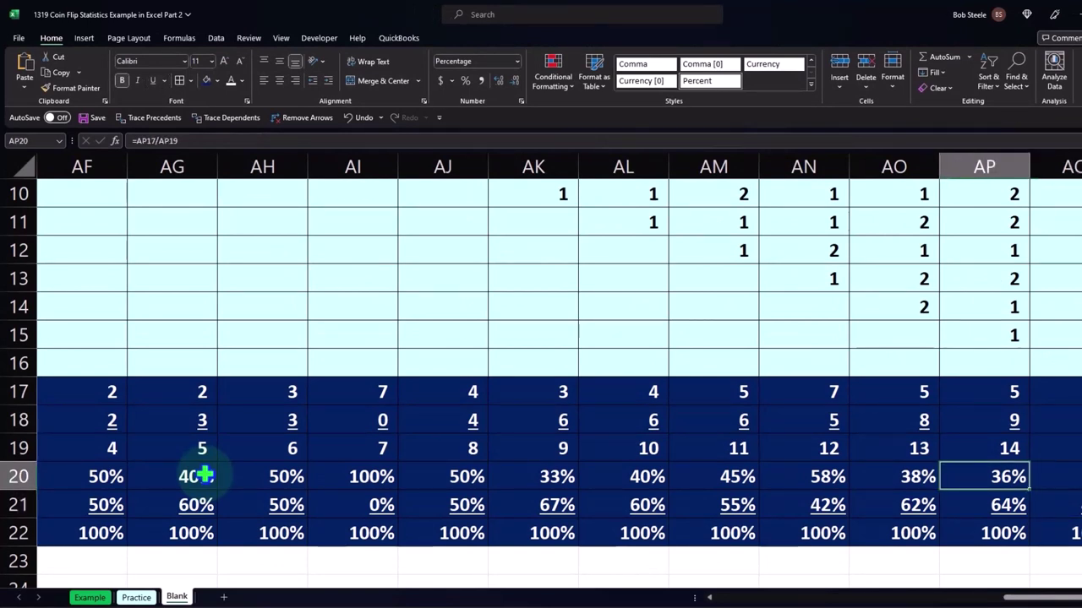
pyautogui.press('Right')
pyautogui.press('Right')
pyautogui.press('Right')
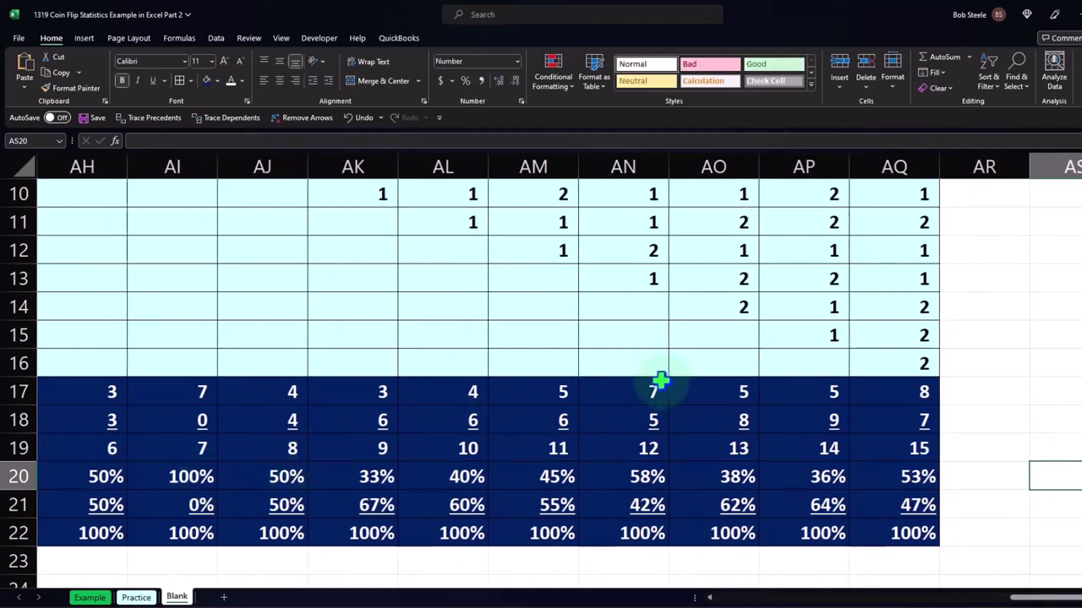
# - Inspect the content of the first Test 13 flip in cell AP2
pyautogui.scroll(3, 657, 380)
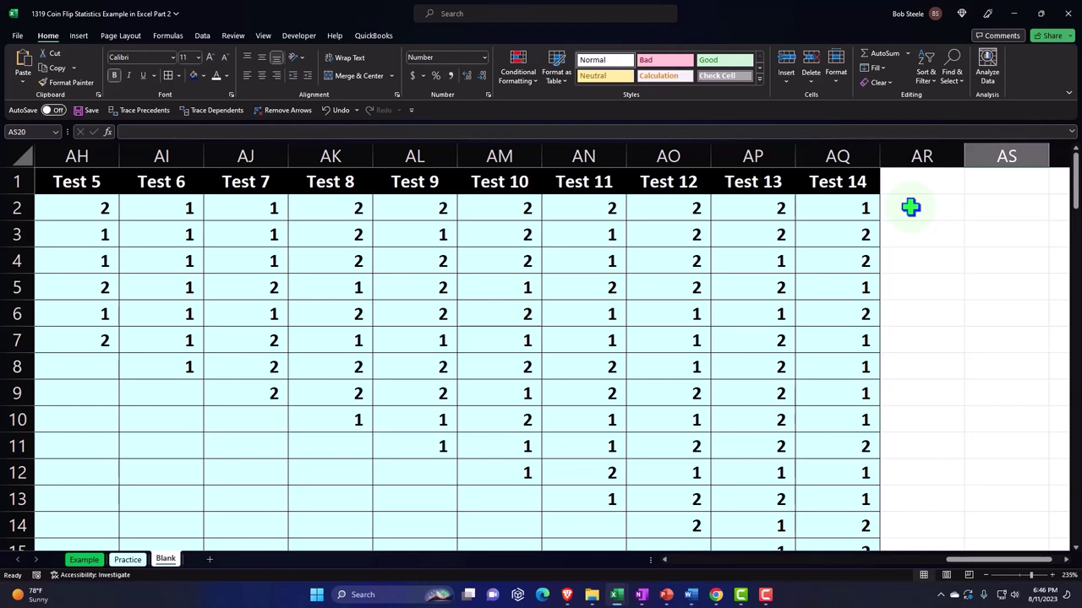
pyautogui.click(756, 212)
pyautogui.write('2')
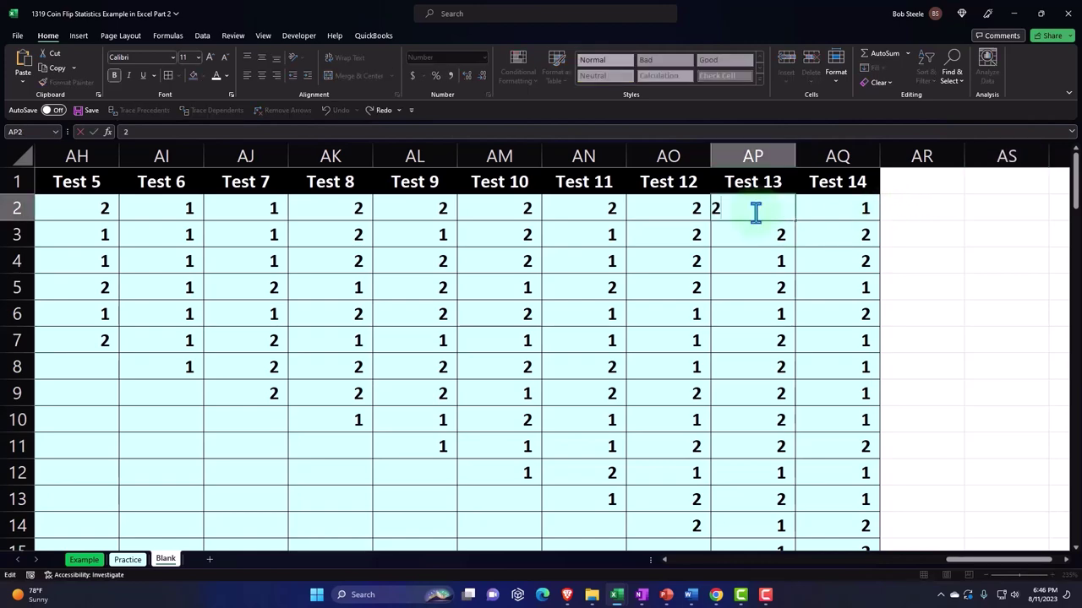
pyautogui.press('Return')
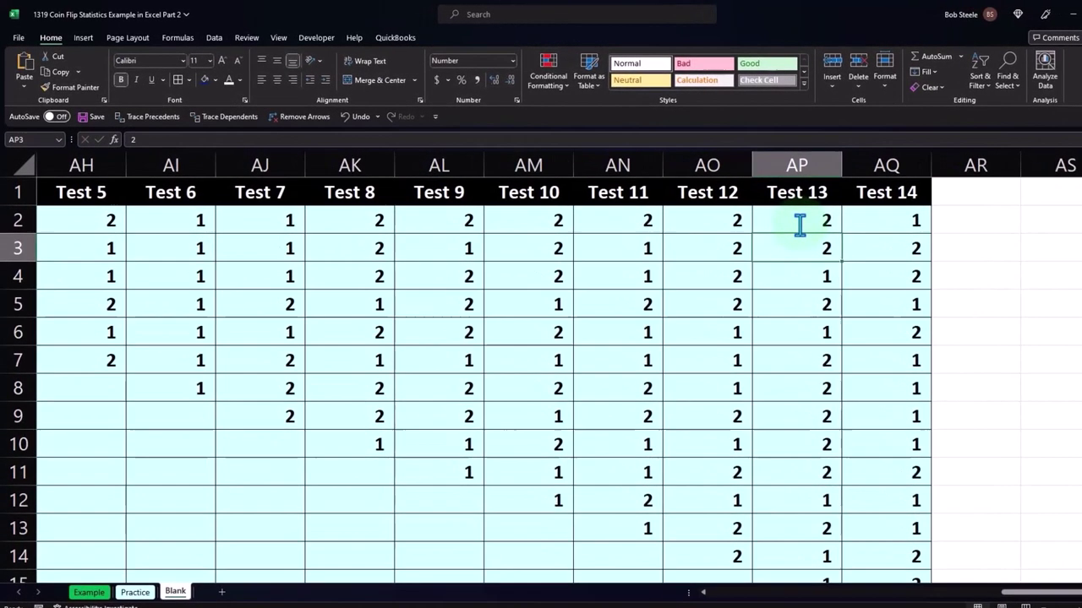
# - Narrow column AR into a thin spacer beside the Test 14 column
pyautogui.click(959, 227)
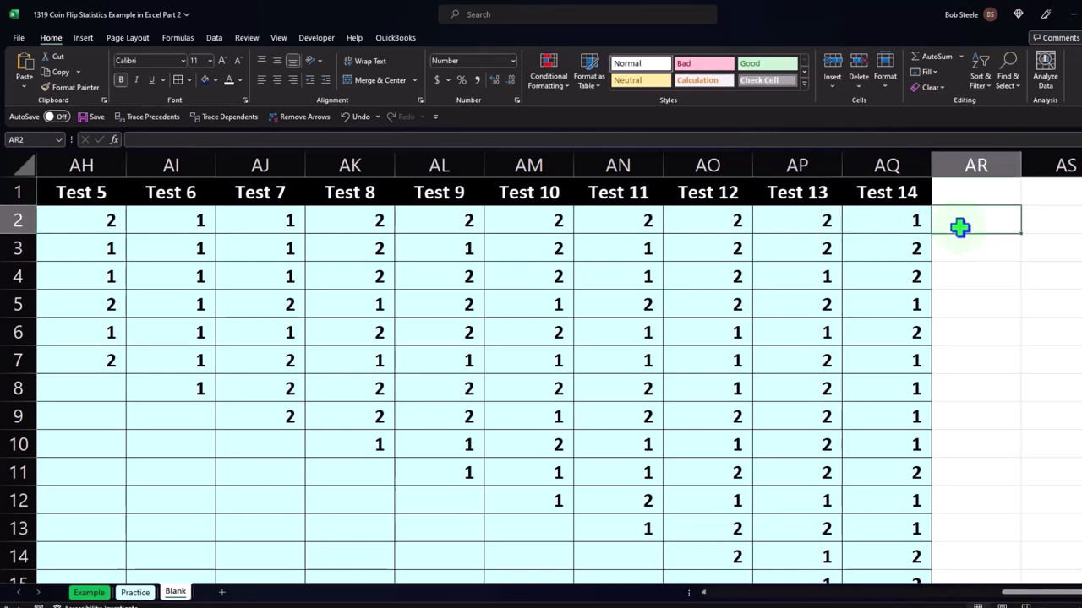
pyautogui.press('Right')
pyautogui.press('Right')
pyautogui.press('Right')
pyautogui.press('Right')
pyautogui.press('Right')
pyautogui.press('Right')
pyautogui.press('Right')
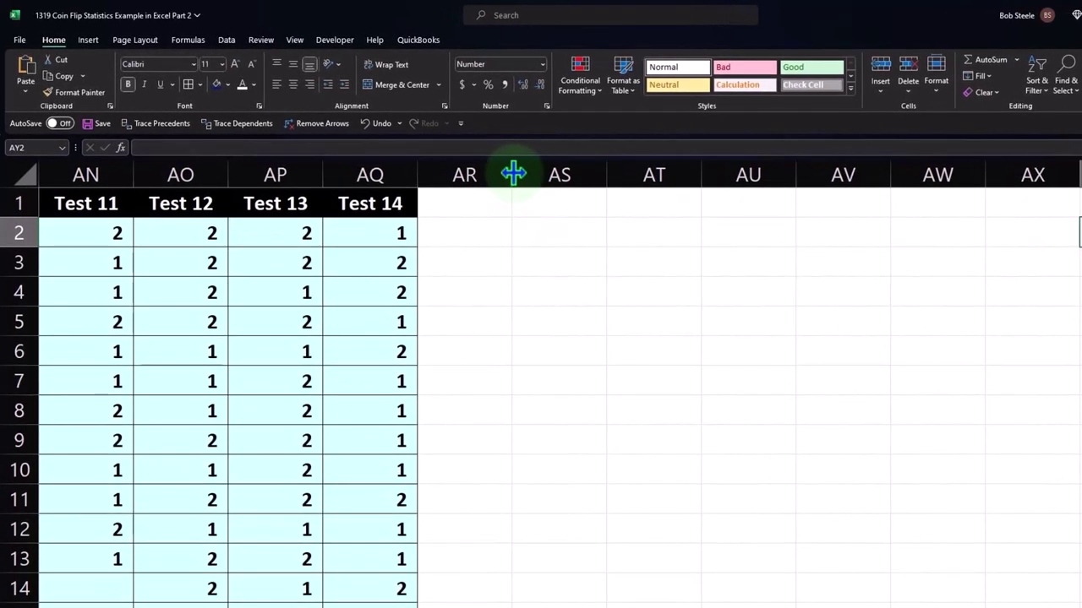
pyautogui.moveTo(513, 173); pyautogui.dragTo(435, 188)
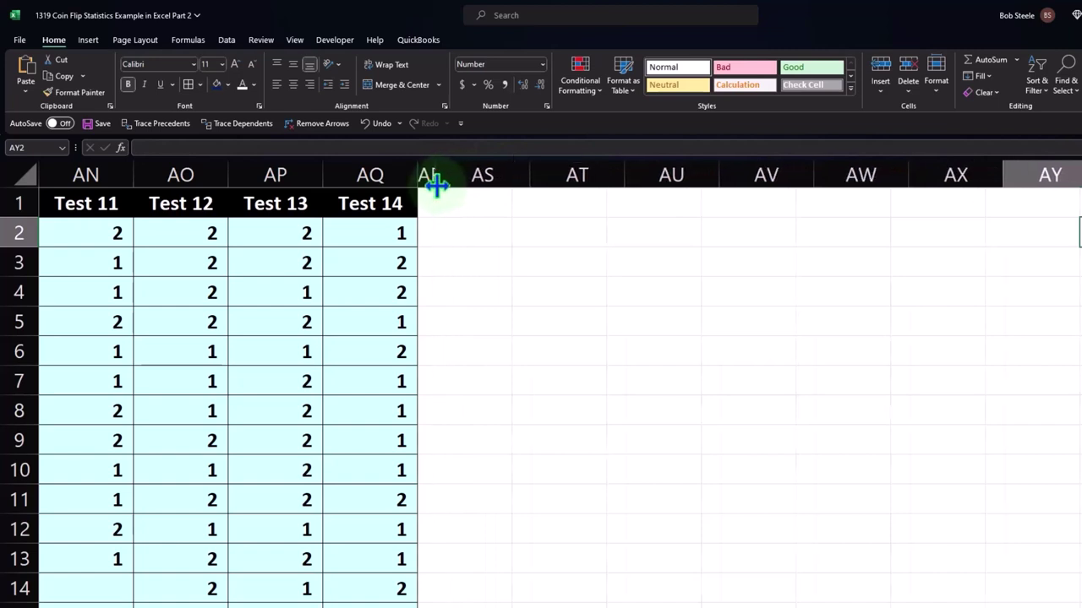
# - Enter the header Number in AS1, with the starting values 1 and 2 in AS2 and AS3
pyautogui.click(485, 198)
pyautogui.write('Number')
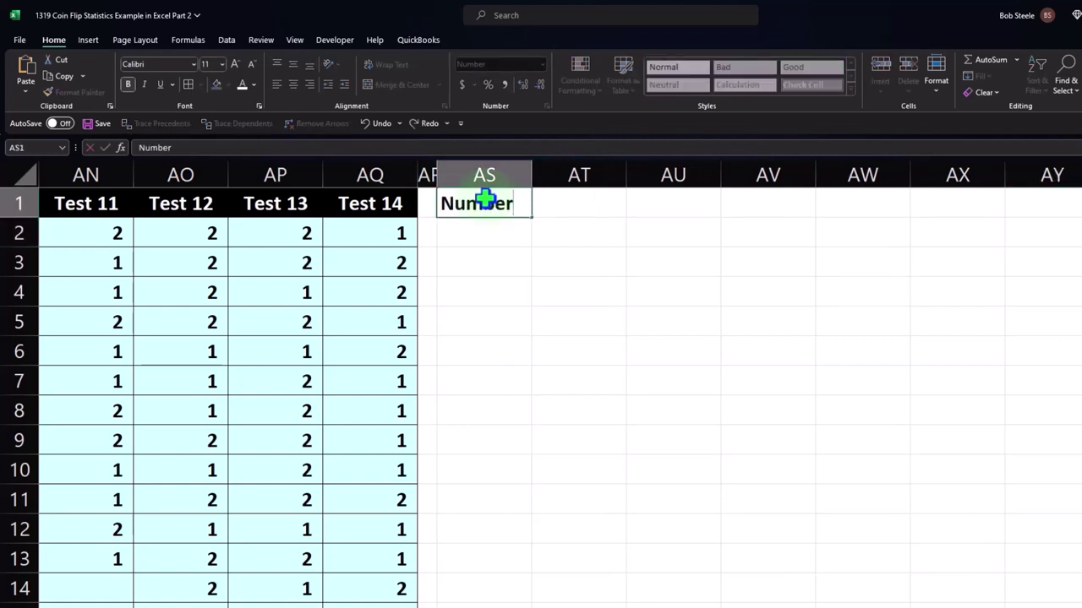
pyautogui.press('Tab')
pyautogui.press('Return')
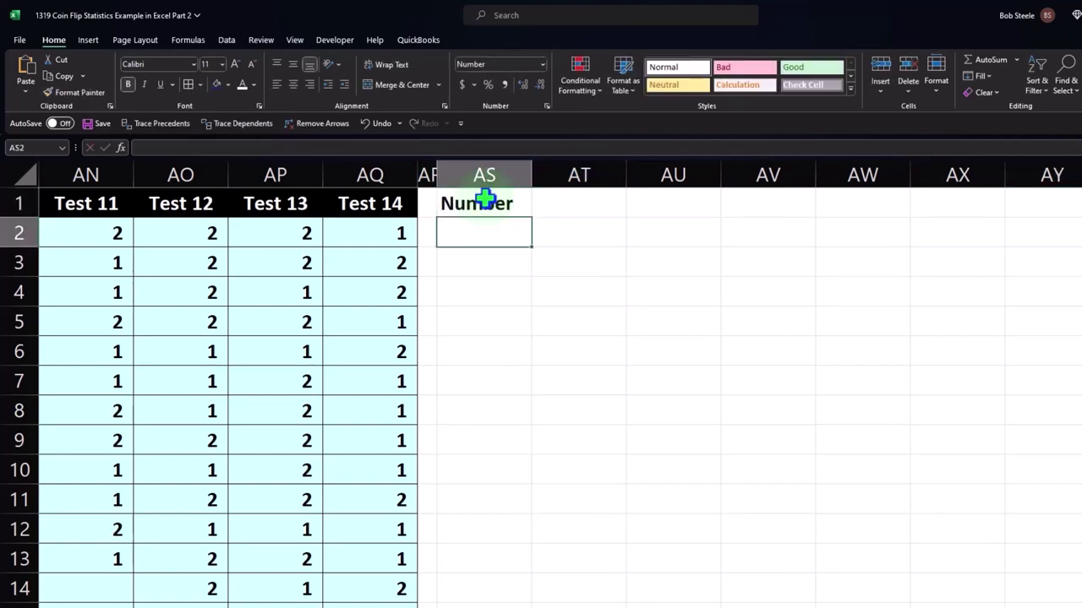
pyautogui.write('1')
pyautogui.press('Return')
pyautogui.write('2')
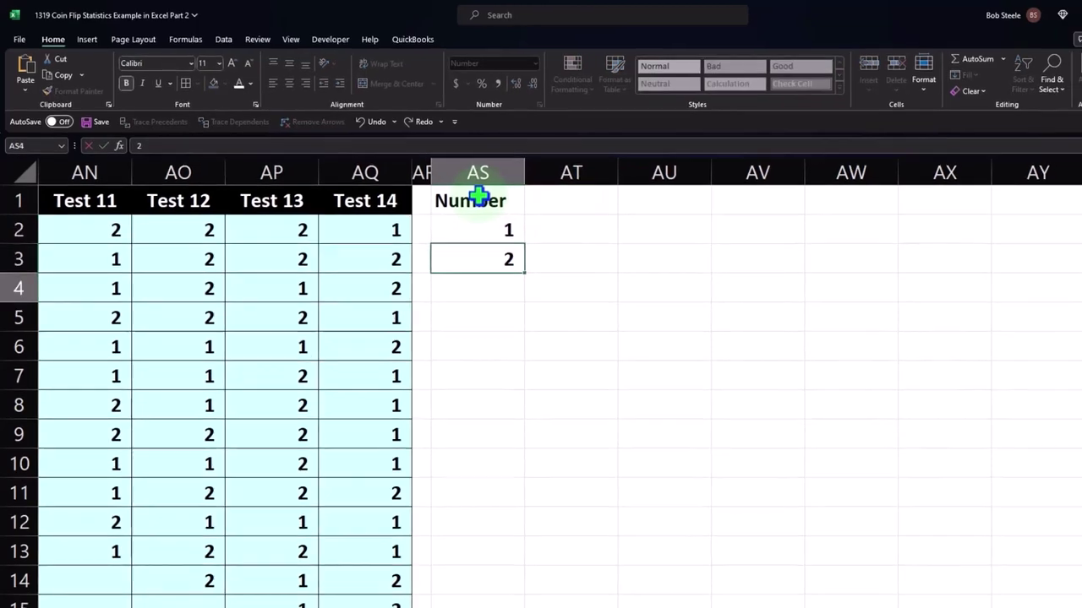
pyautogui.press('Return')
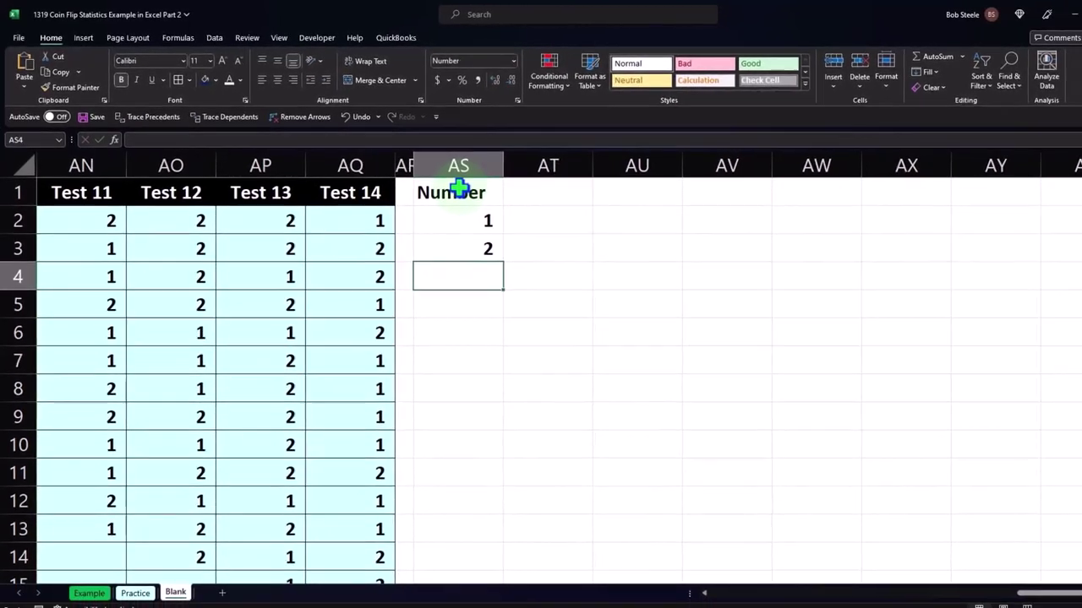
# - Extend the number series from AS2:AS3 down to AS76, reaching 75, and center the numbers
pyautogui.moveTo(469, 223); pyautogui.dragTo(465, 236)
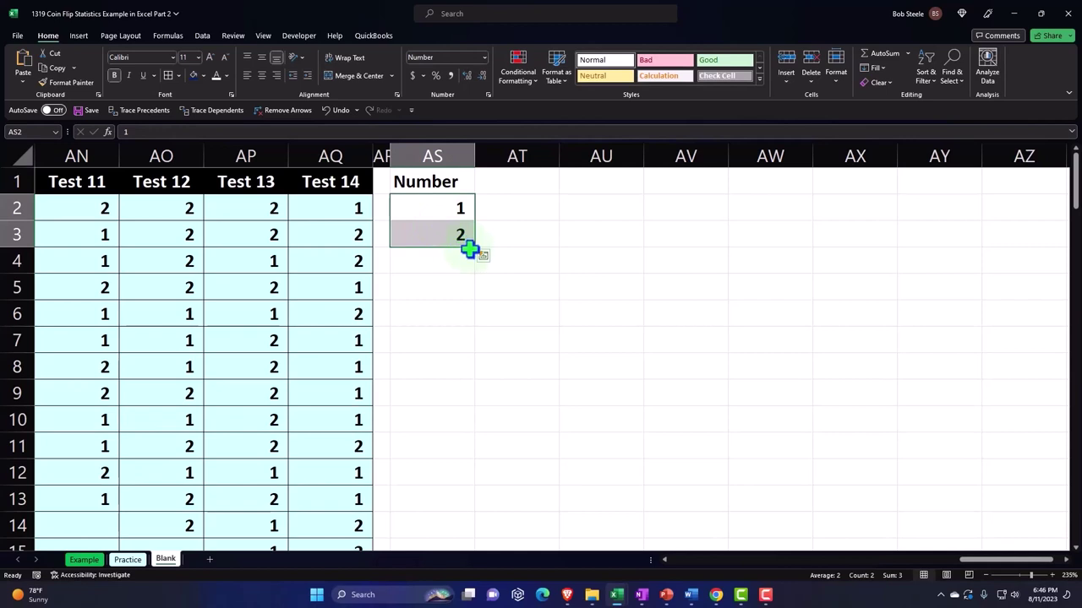
pyautogui.moveTo(477, 251)
pyautogui.mouseDown()
pyautogui.moveTo(473, 575)
pyautogui.moveTo(474, 278)
pyautogui.mouseUp()
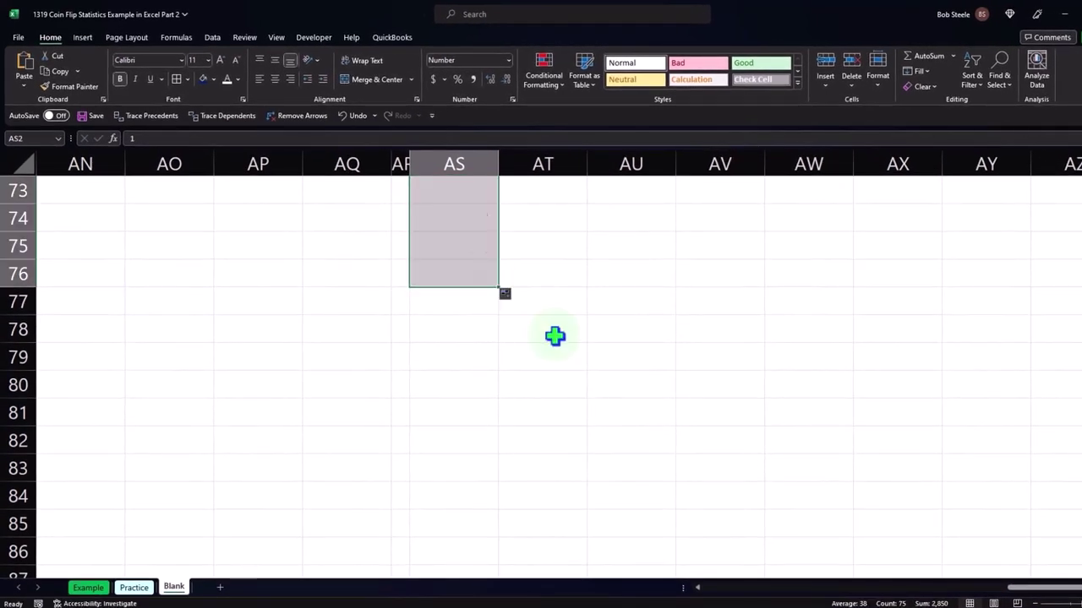
pyautogui.click(274, 75)
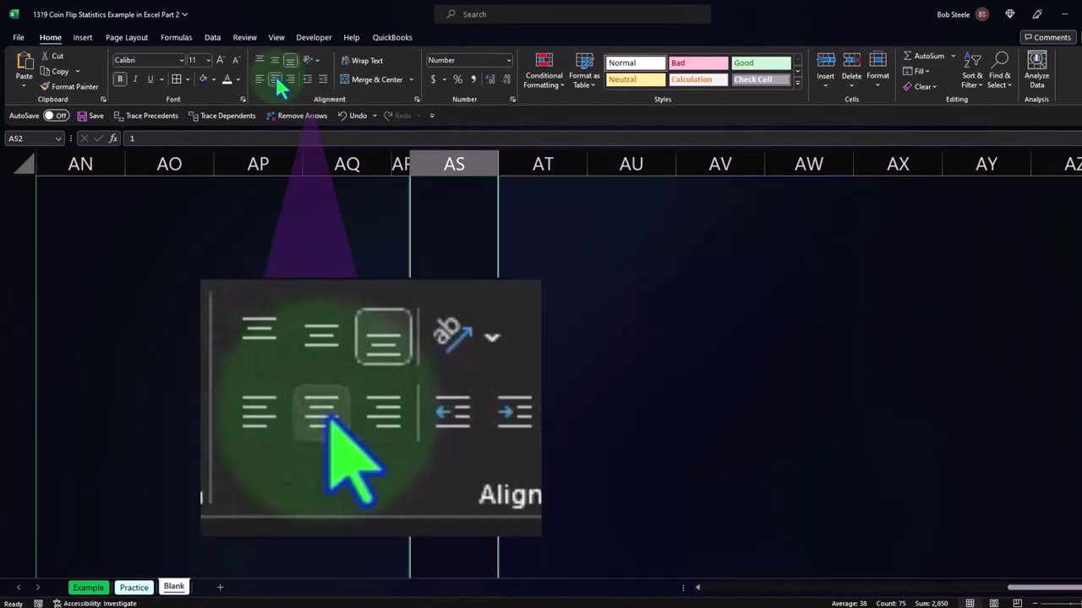
# - Enter the headers Test 1 in AT1 and Test 2 in AU1, and extend the series across to Test 100 in EO1
pyautogui.click(549, 189)
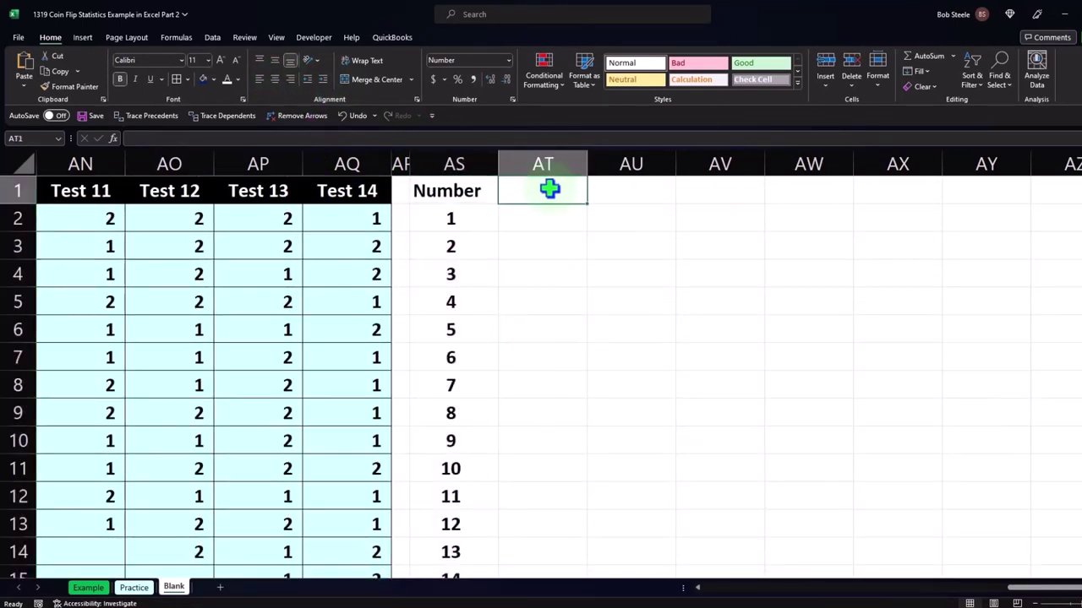
pyautogui.write('Test')
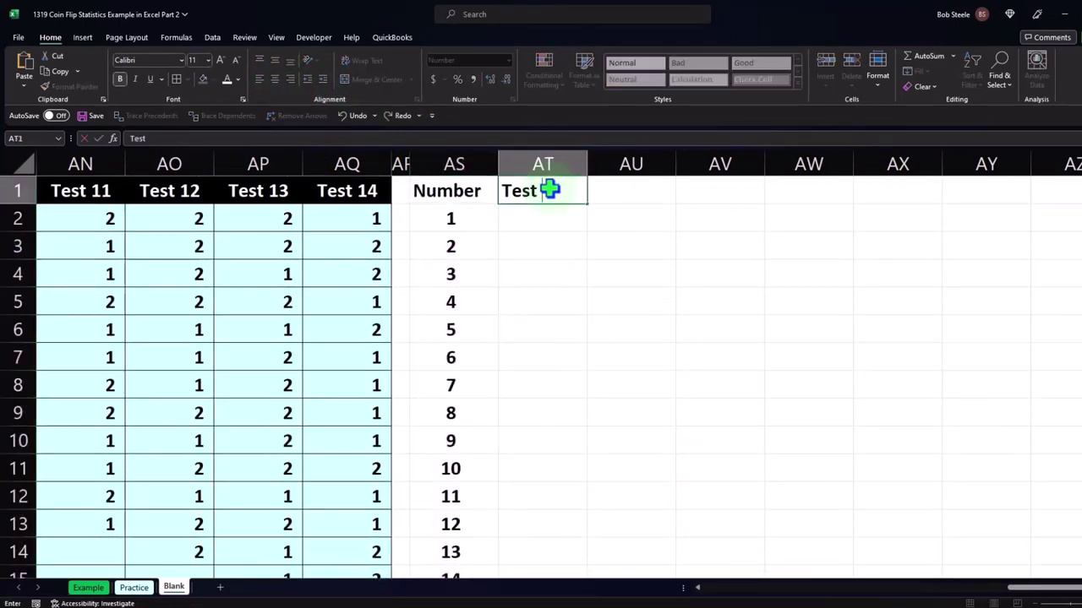
pyautogui.write(' 1')
pyautogui.press('Tab')
pyautogui.write('Te')
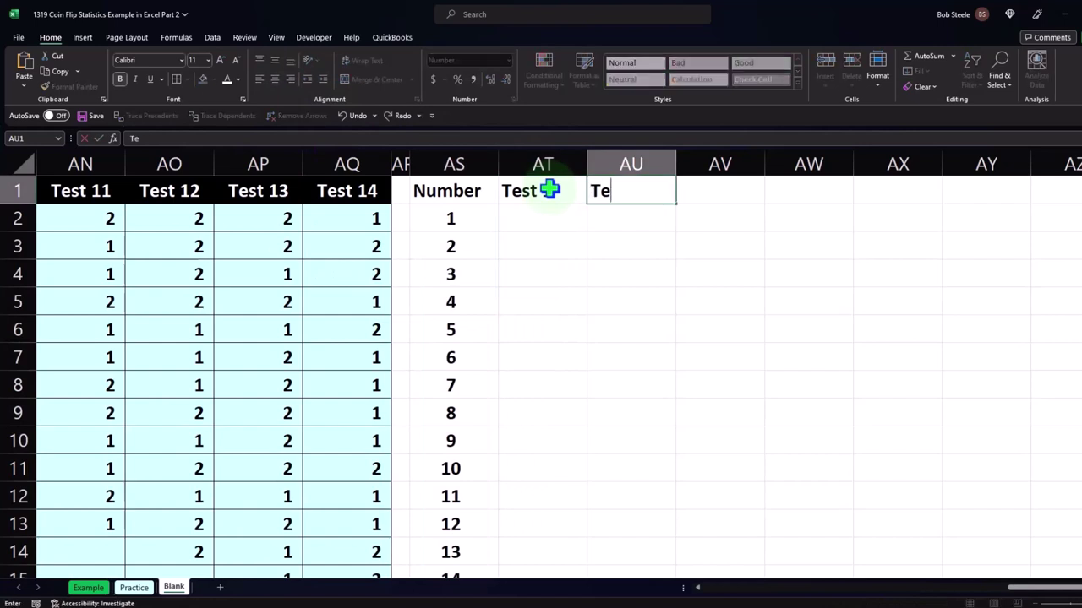
pyautogui.press('Return')
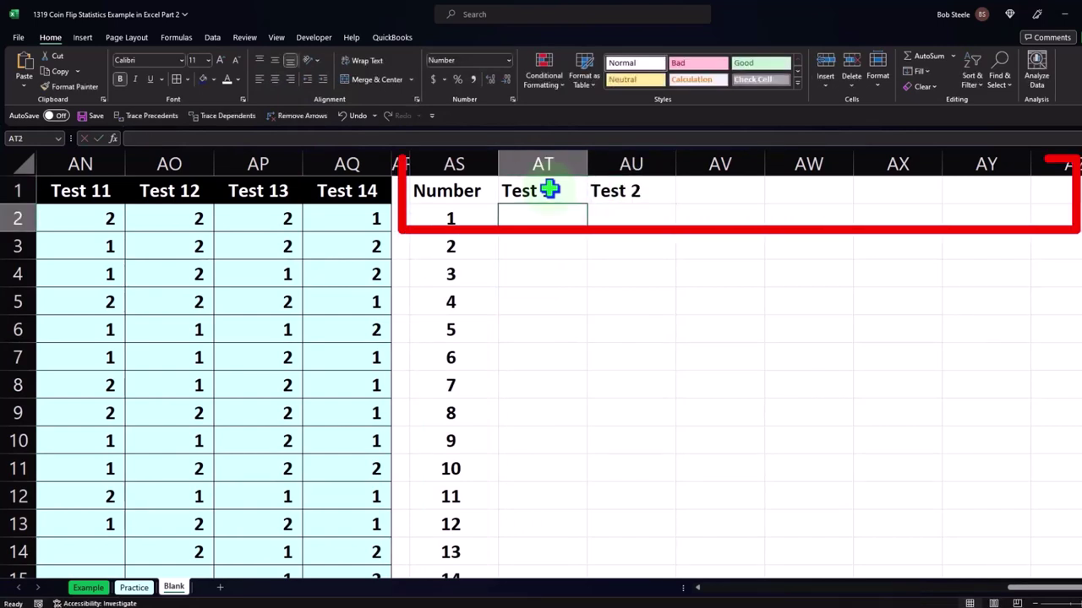
pyautogui.moveTo(549, 189); pyautogui.dragTo(615, 185)
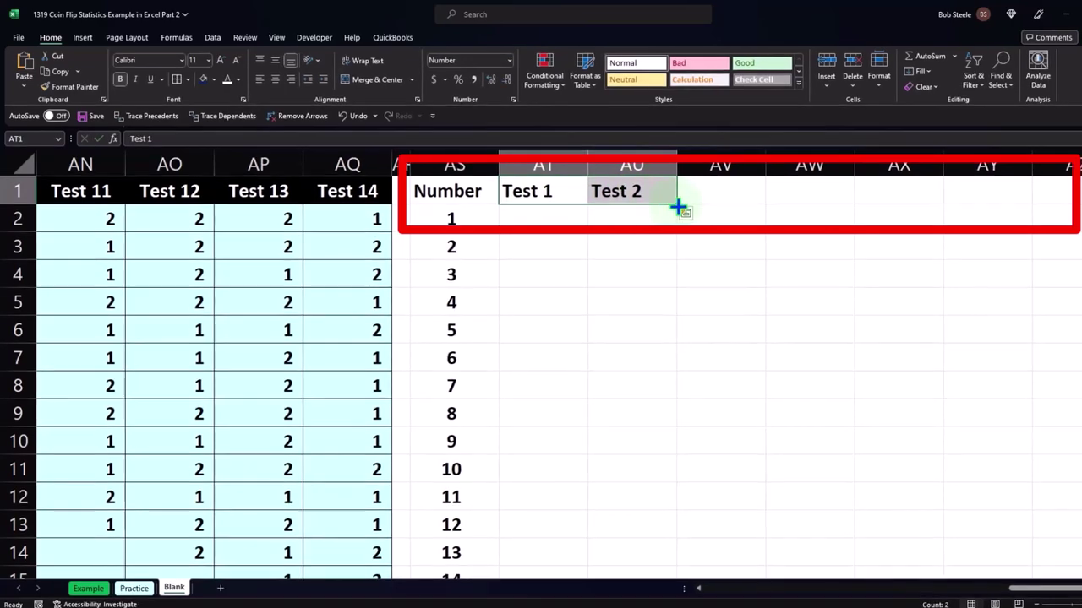
pyautogui.moveTo(714, 218); pyautogui.dragTo(777, 213)
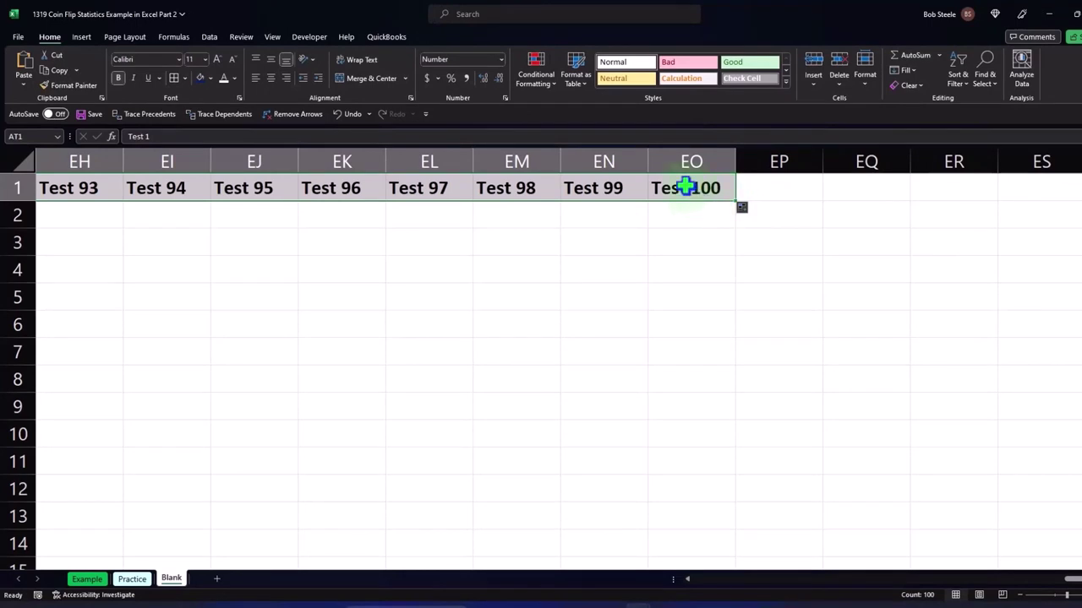
# - Center the header row AS1:EO1 and format it with a black fill and white text
pyautogui.moveTo(685, 188); pyautogui.dragTo(157, 189)
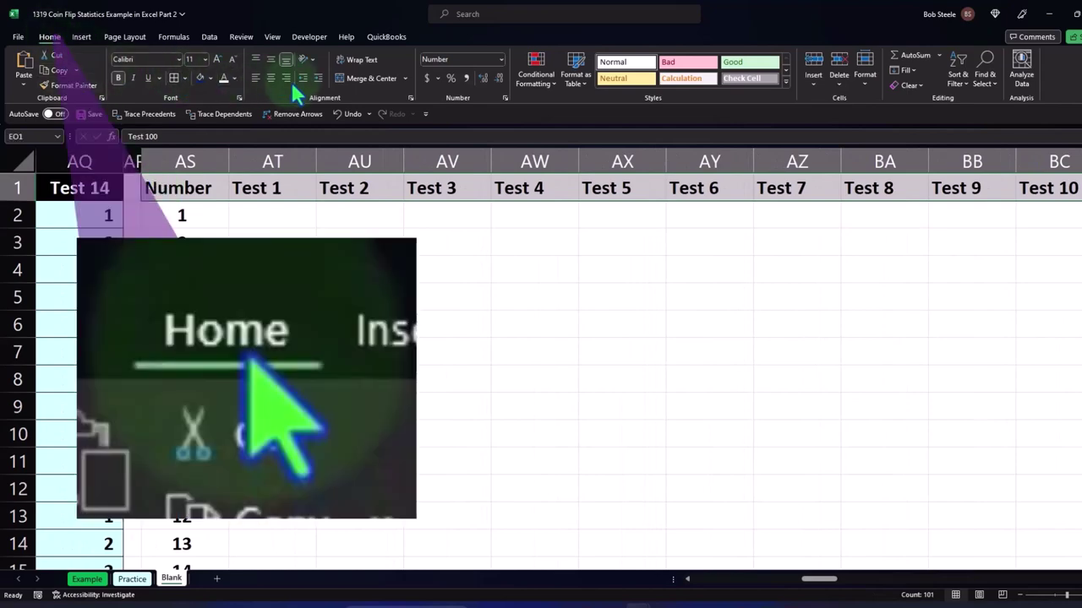
pyautogui.click(268, 77)
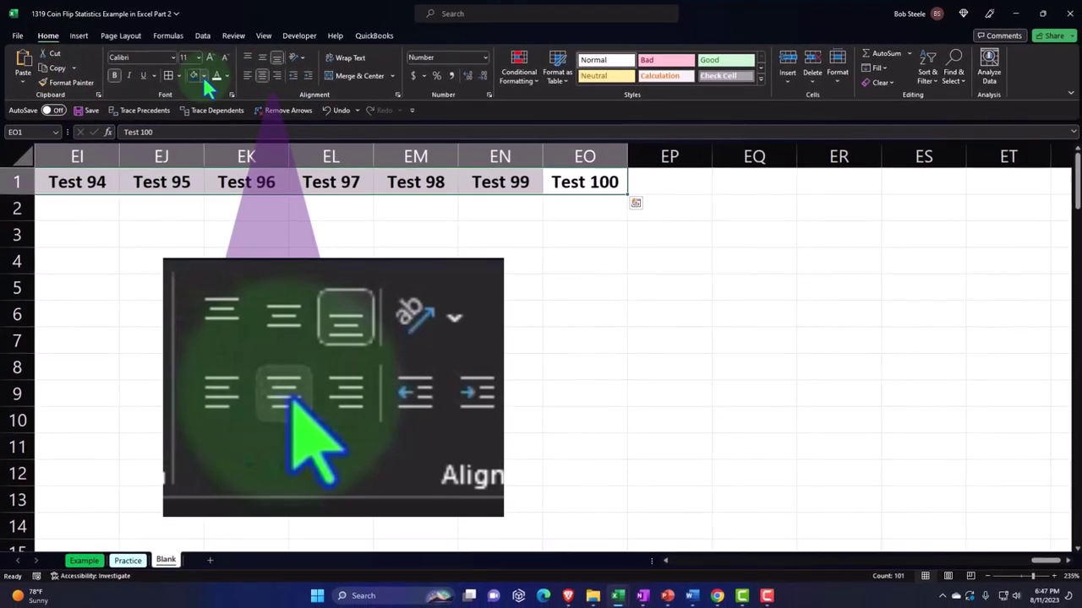
pyautogui.click(203, 76)
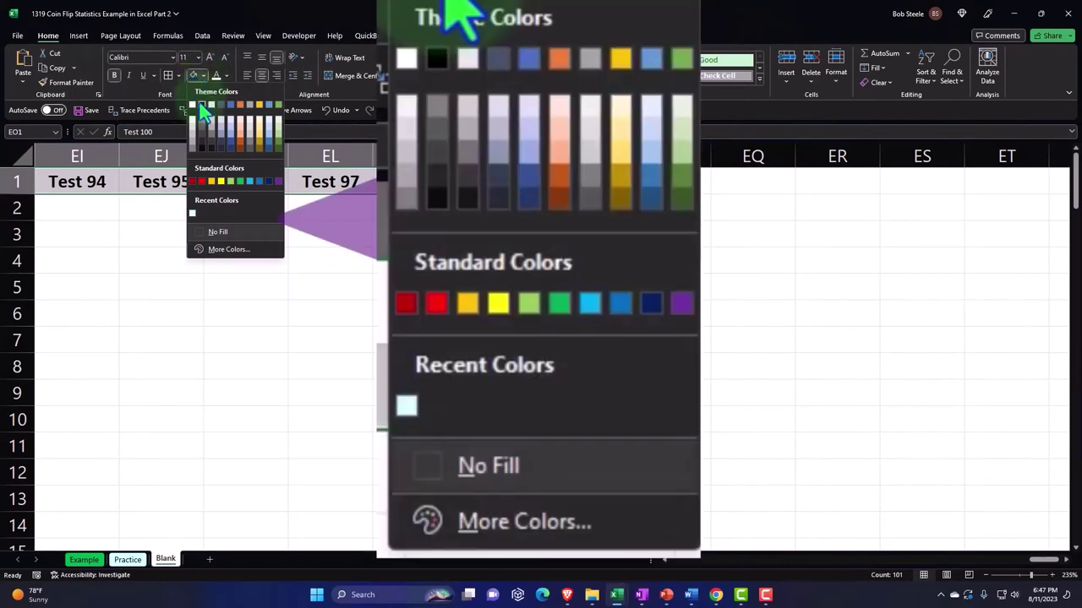
pyautogui.click(201, 105)
pyautogui.moveTo(278, 207); pyautogui.dragTo(329, 234)
pyautogui.moveTo(1051, 561); pyautogui.dragTo(797, 594)
# - Enter the coin flip formula =RANDBETWEEN(1,2) in AT2 for the first flip of Test 1
pyautogui.click(330, 215)
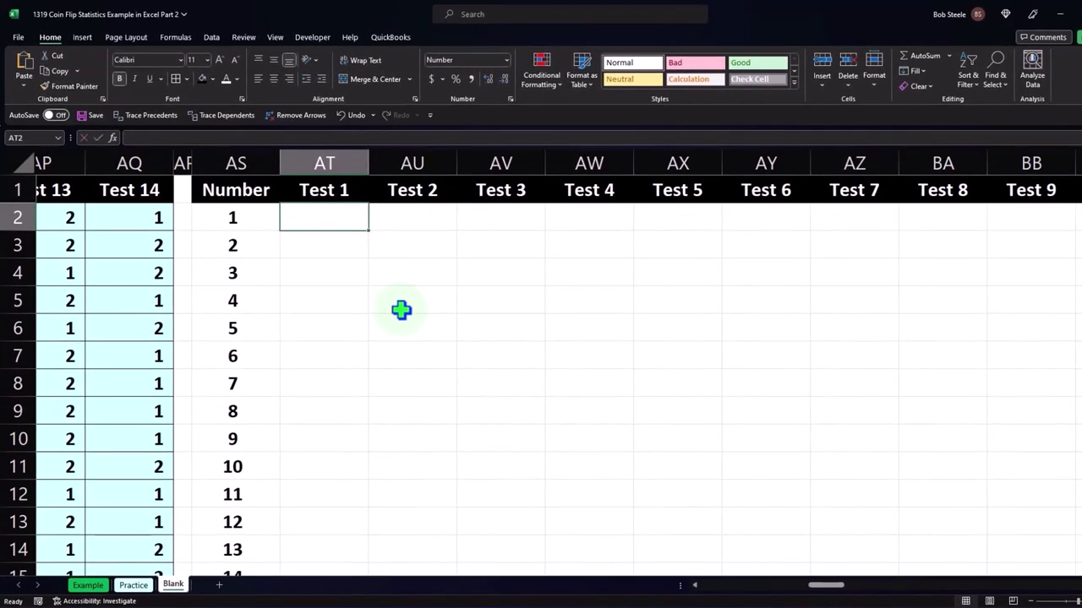
pyautogui.write('=rand')
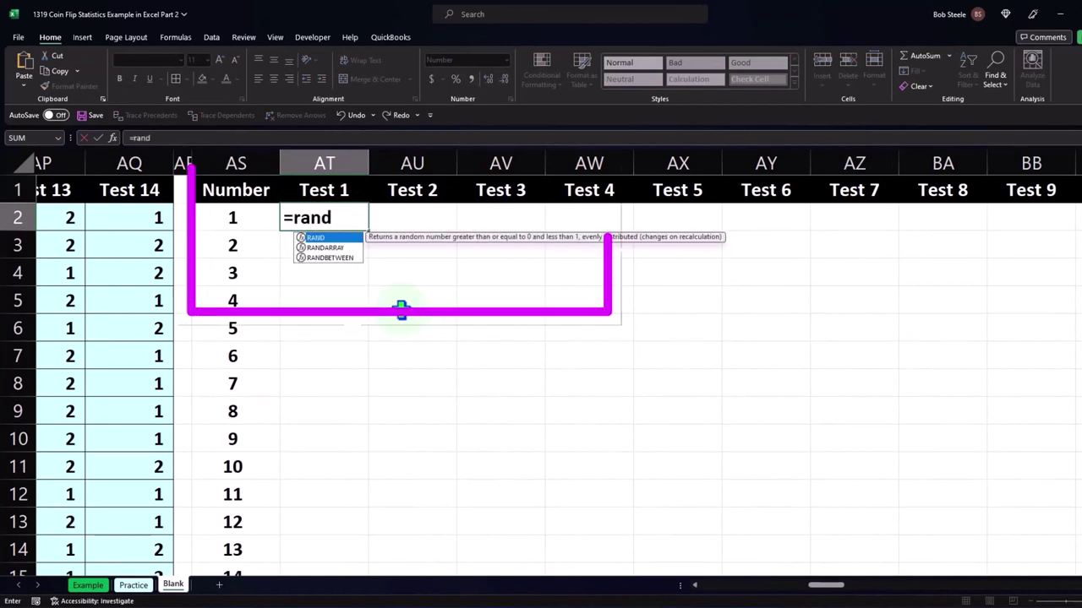
pyautogui.doubleClick(354, 258)
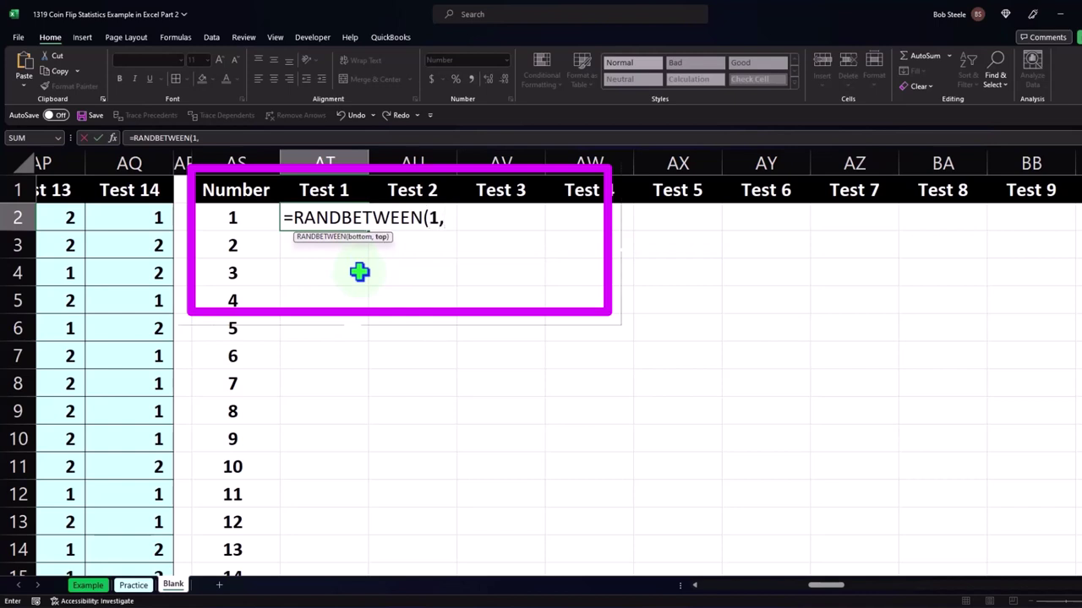
pyautogui.write('1,2)')
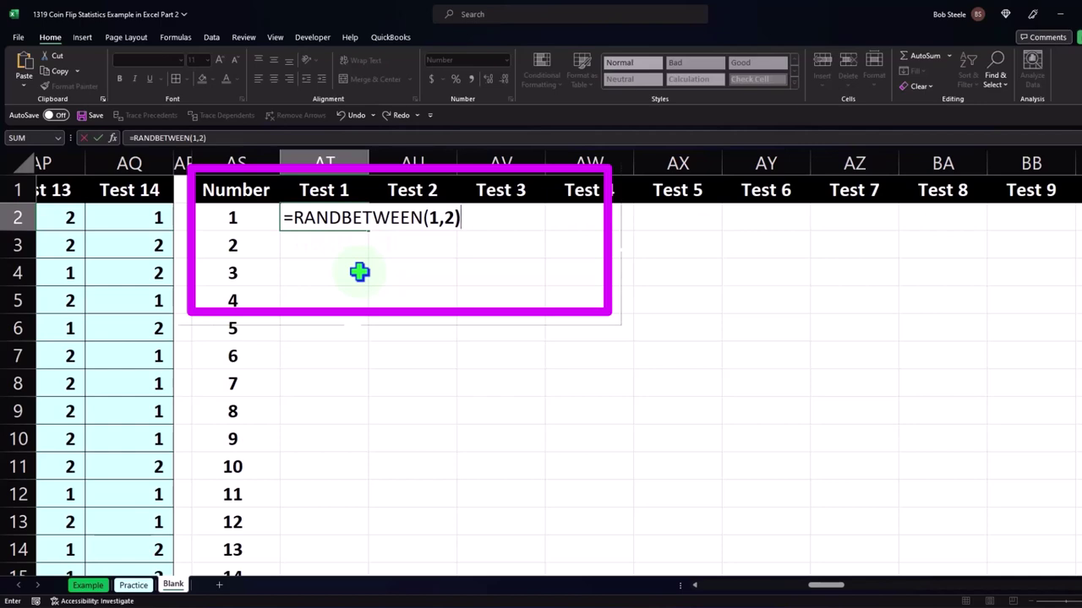
pyautogui.press('Return')
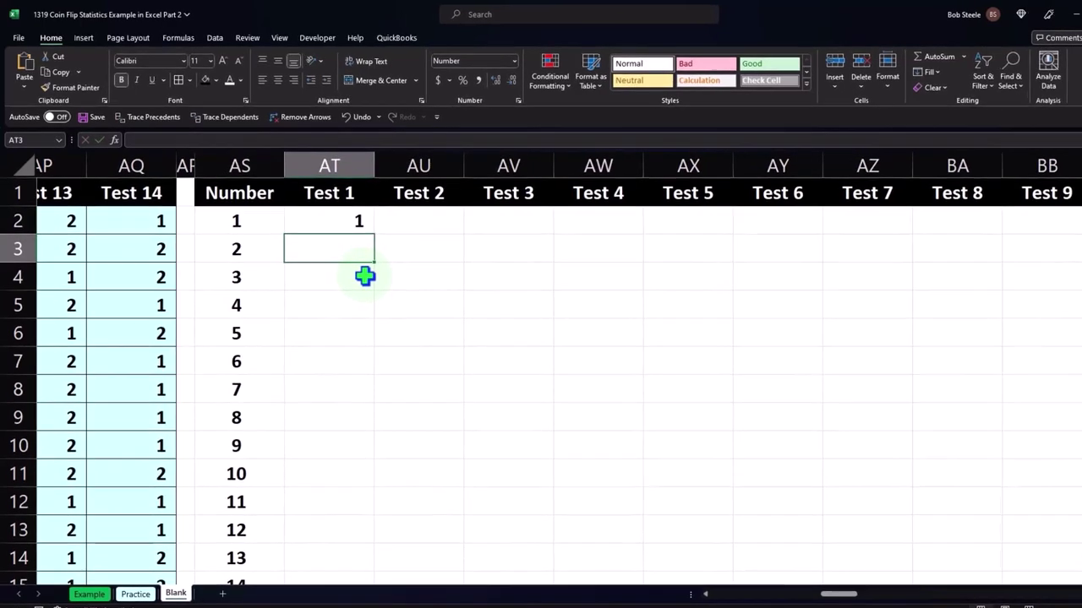
# - Copy the random flip formula from AT2 down to AT76 and check the filled Test 1 column
pyautogui.click(344, 223)
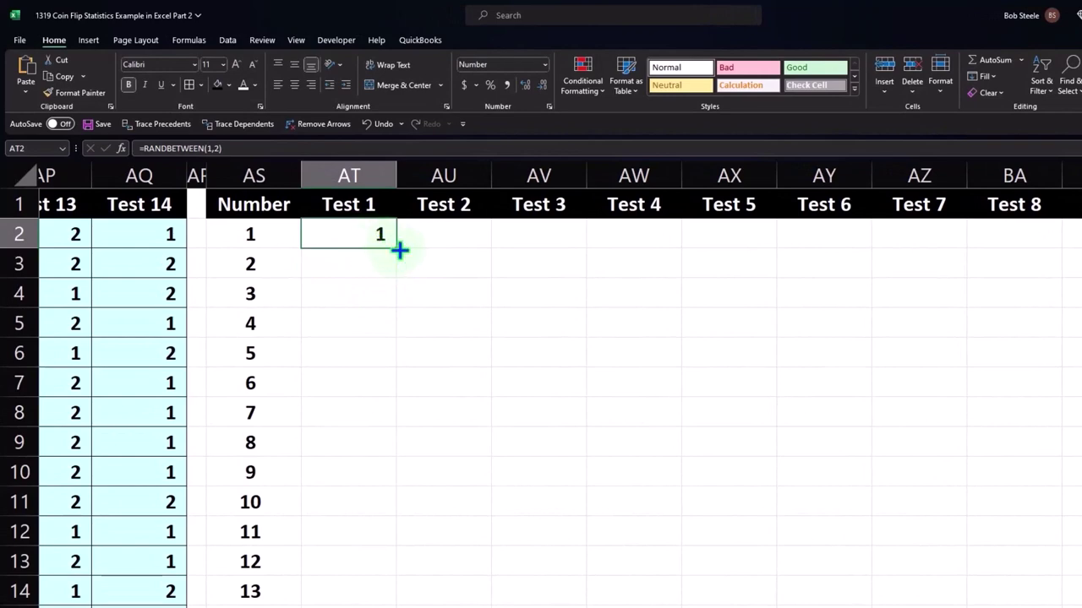
pyautogui.moveTo(399, 249)
pyautogui.mouseDown()
pyautogui.moveTo(406, 607)
pyautogui.moveTo(377, 563)
pyautogui.mouseUp()
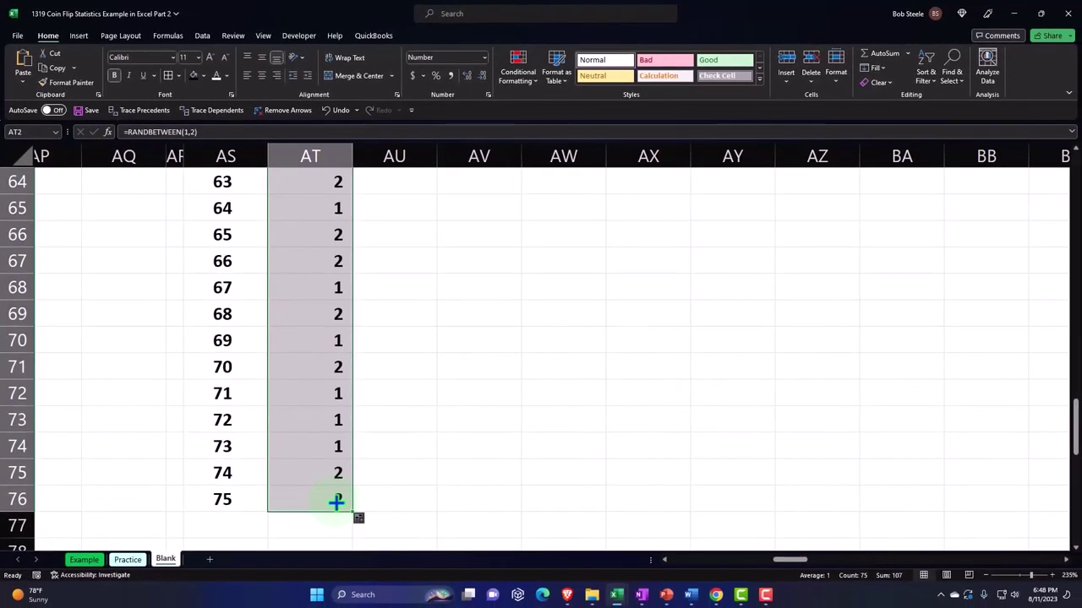
pyautogui.scroll(20, 337, 503)
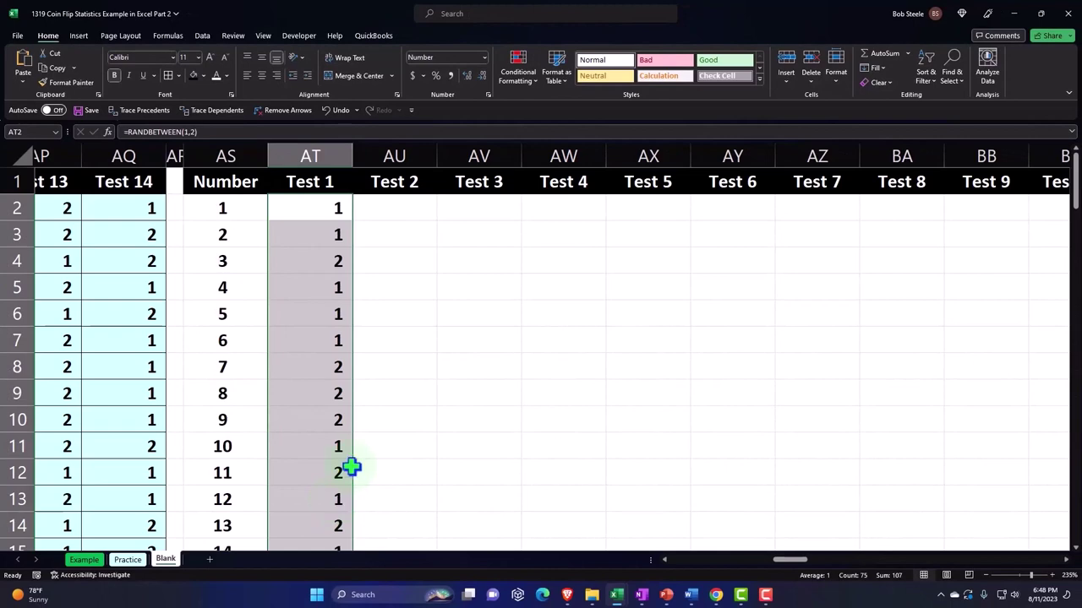
pyautogui.scroll(-17, 383, 326)
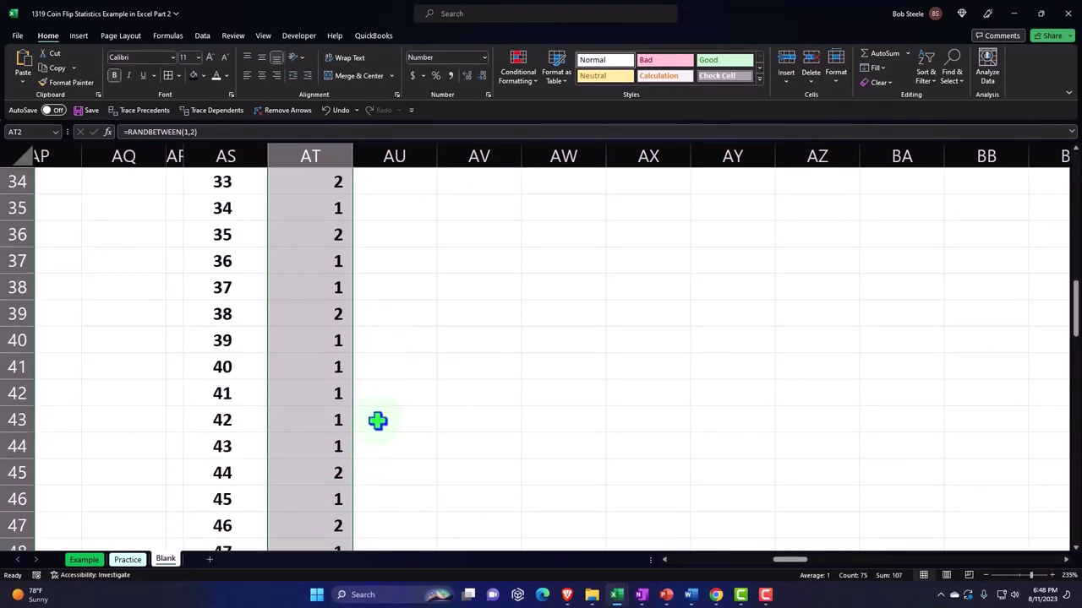
pyautogui.scroll(-5, 356, 517)
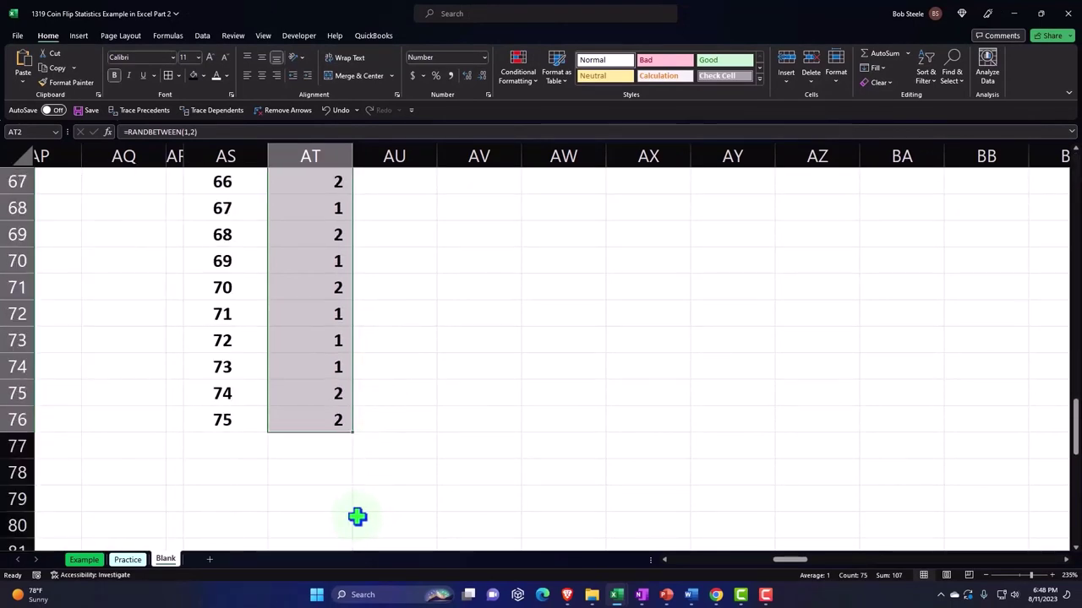
pyautogui.scroll(20, 350, 450)
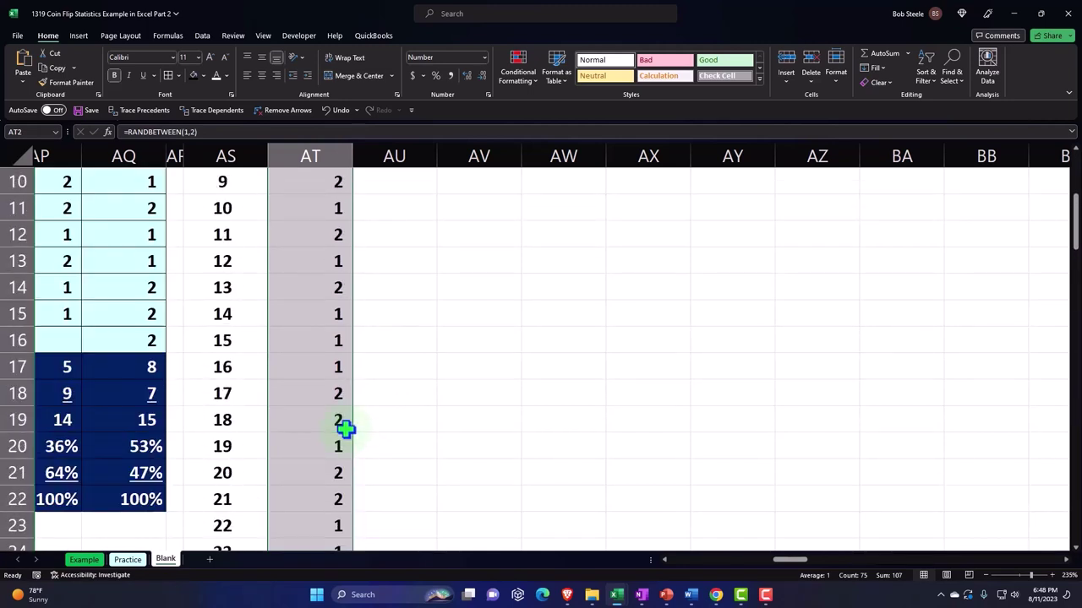
# - Copy the Test 1 flips in AT2:AT76 and paste them across Test 2 to Test 100, columns AU to EO
pyautogui.rightClick(317, 257)
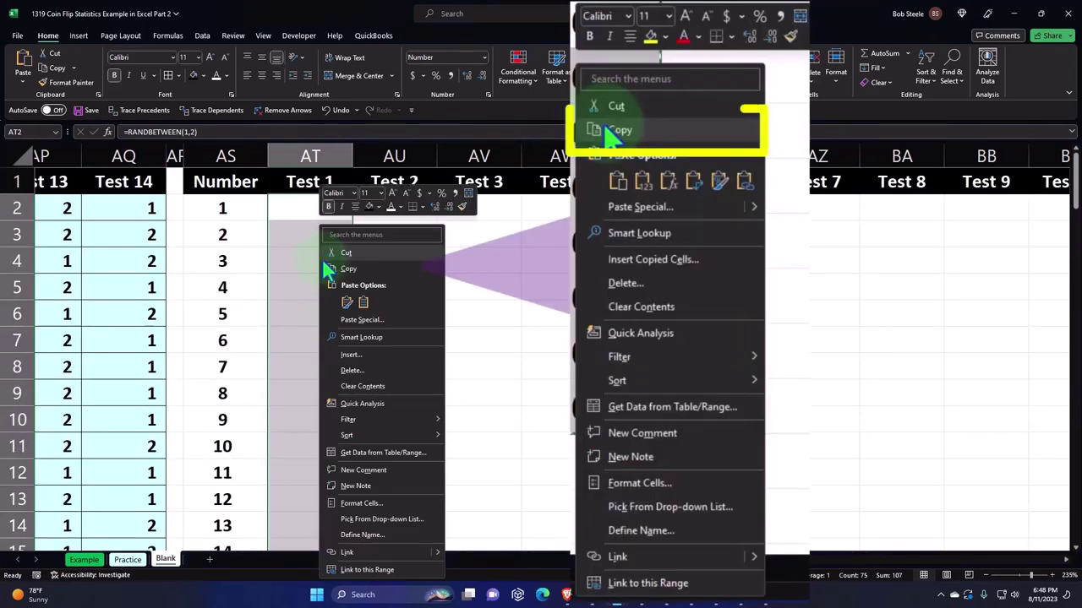
pyautogui.click(333, 269)
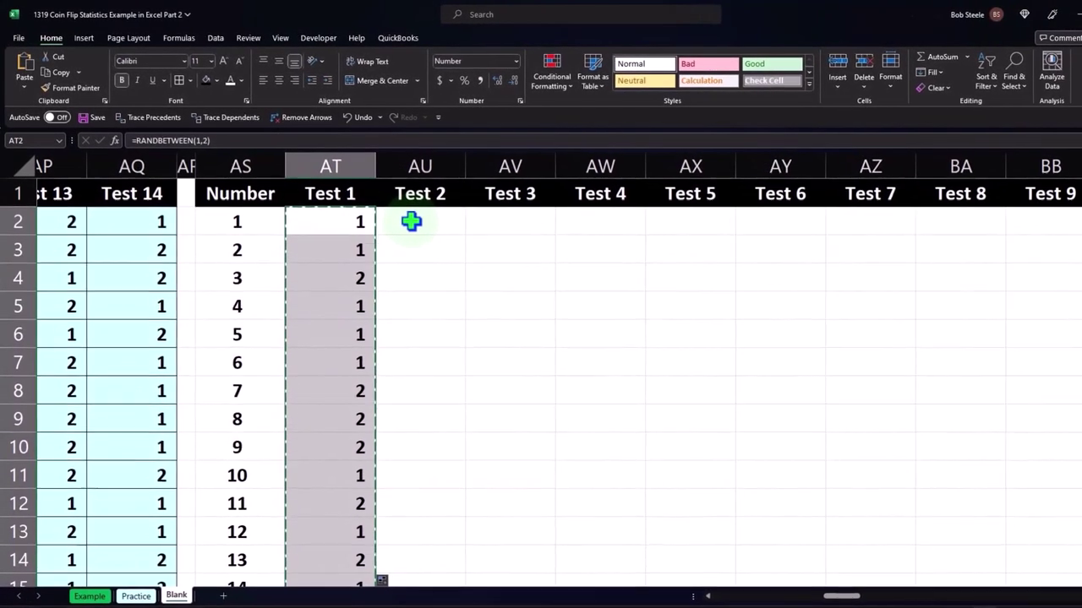
pyautogui.click(386, 209)
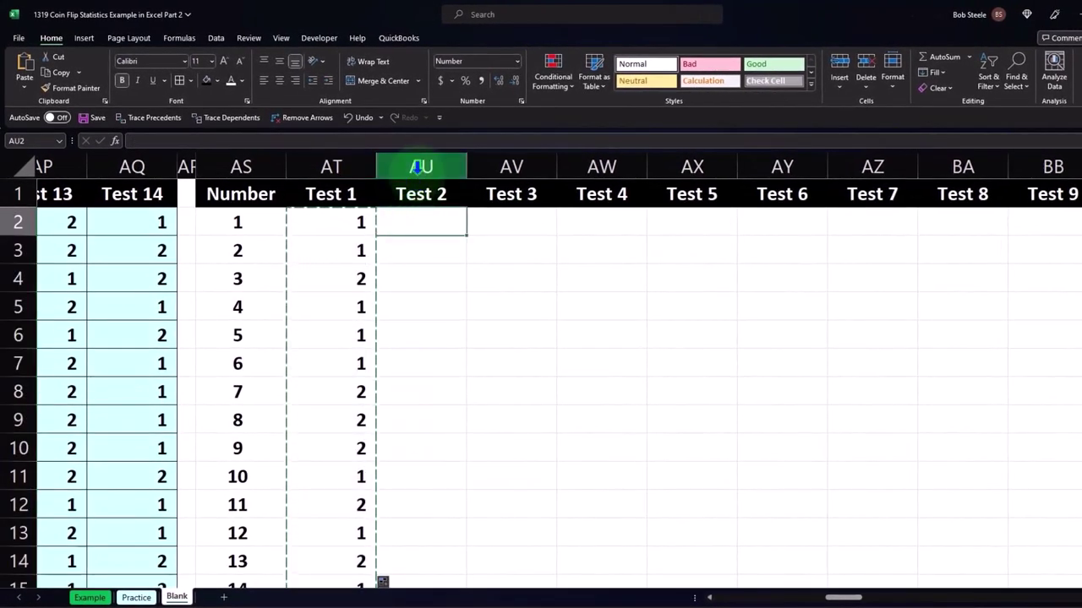
pyautogui.moveTo(429, 221)
pyautogui.mouseDown()
pyautogui.moveTo(1047, 221)
pyautogui.moveTo(972, 226)
pyautogui.mouseUp()
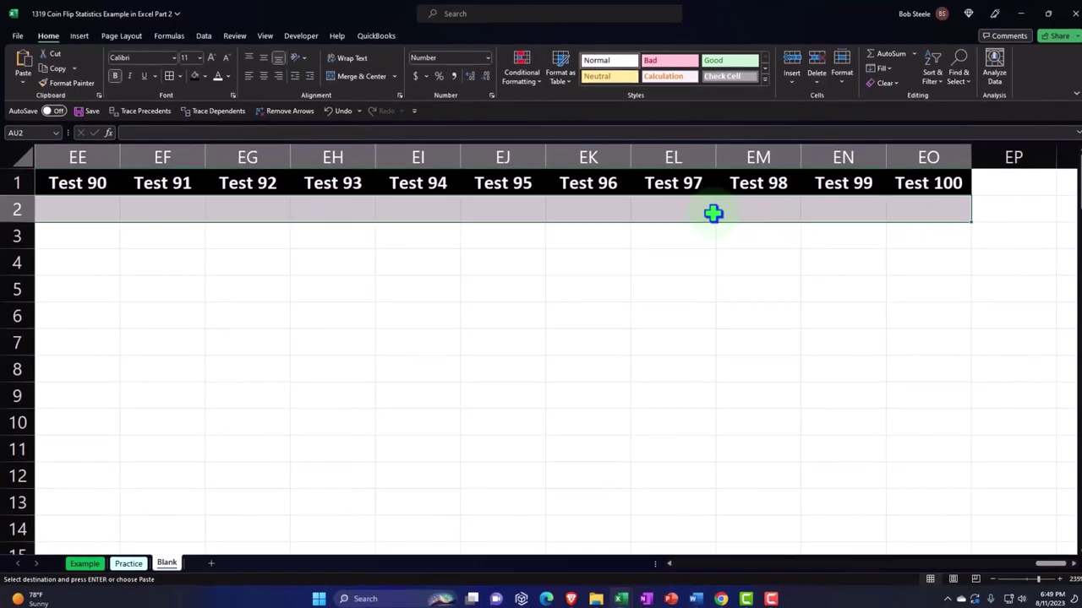
pyautogui.rightClick(714, 214)
pyautogui.click(737, 290)
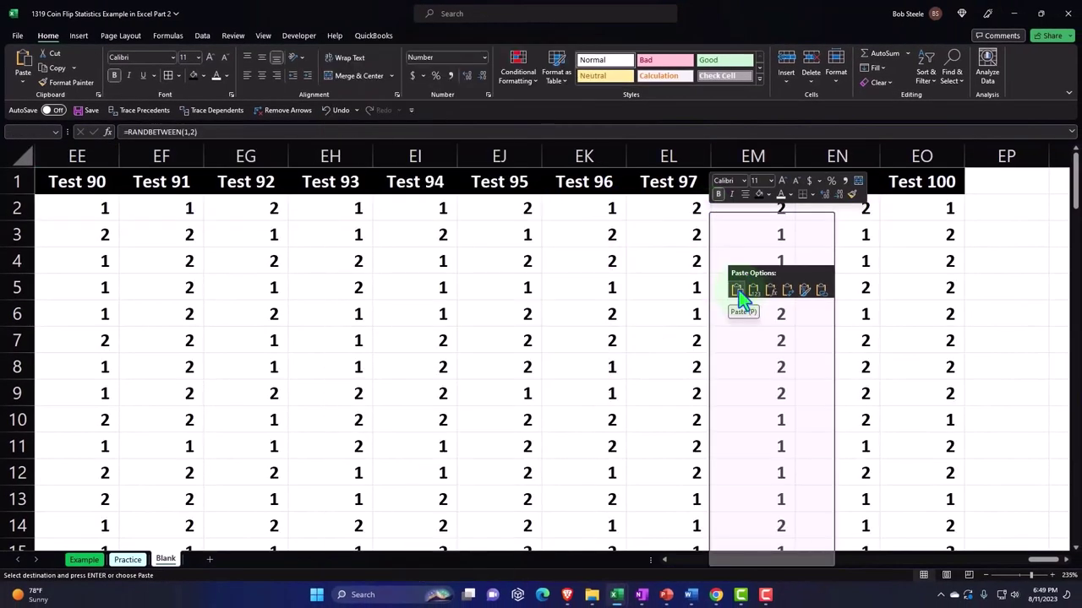
pyautogui.hotkey('ctrl', 'BackSpace')
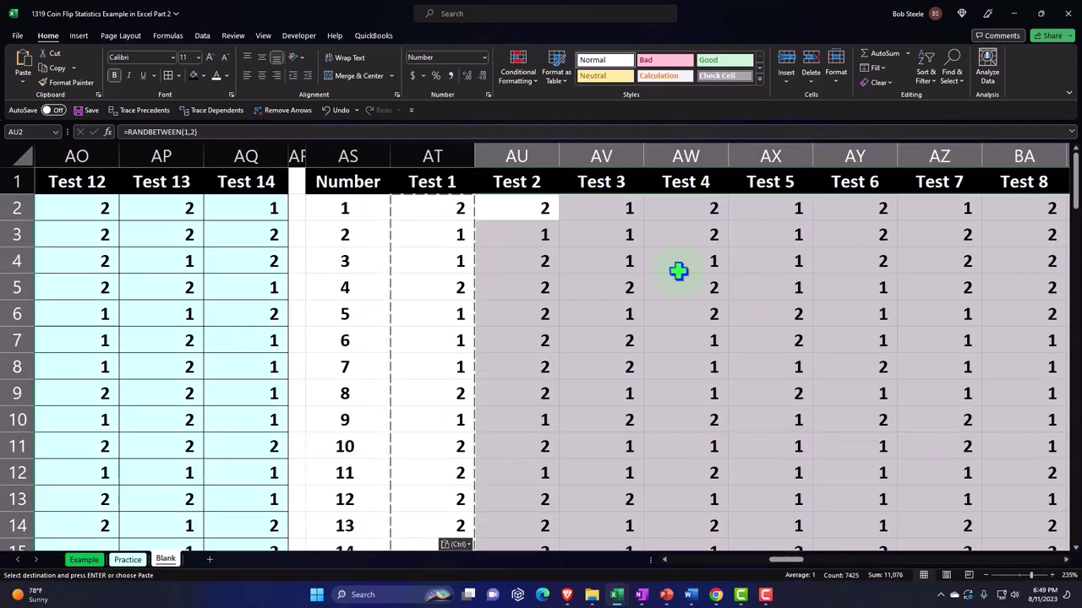
# - Re-enter the formulas in AU3, AV5 and AW6 unchanged to regenerate the random flips
pyautogui.click(693, 271)
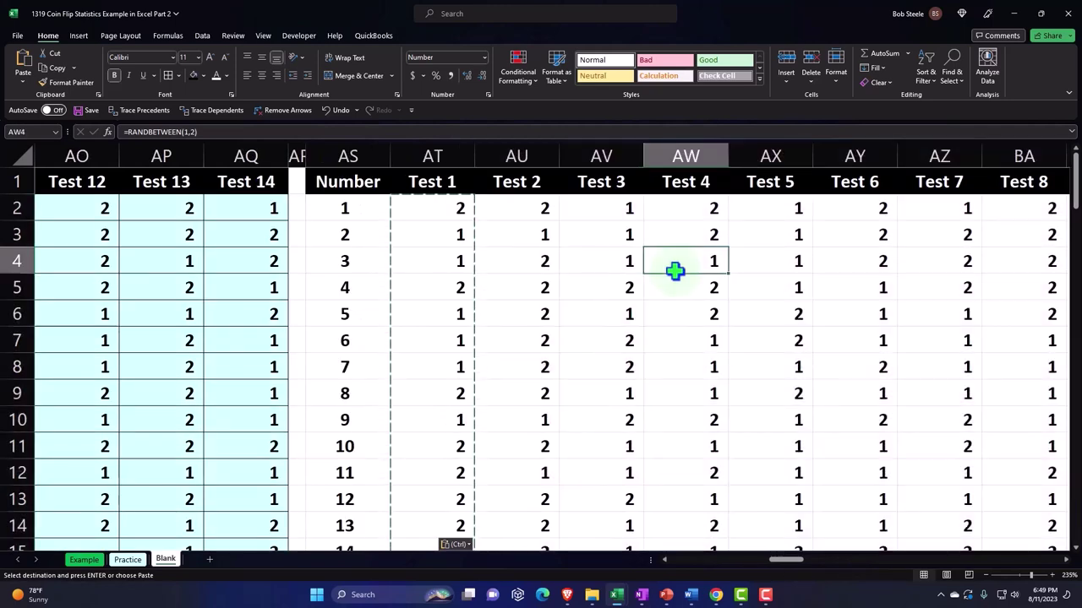
pyautogui.click(537, 280)
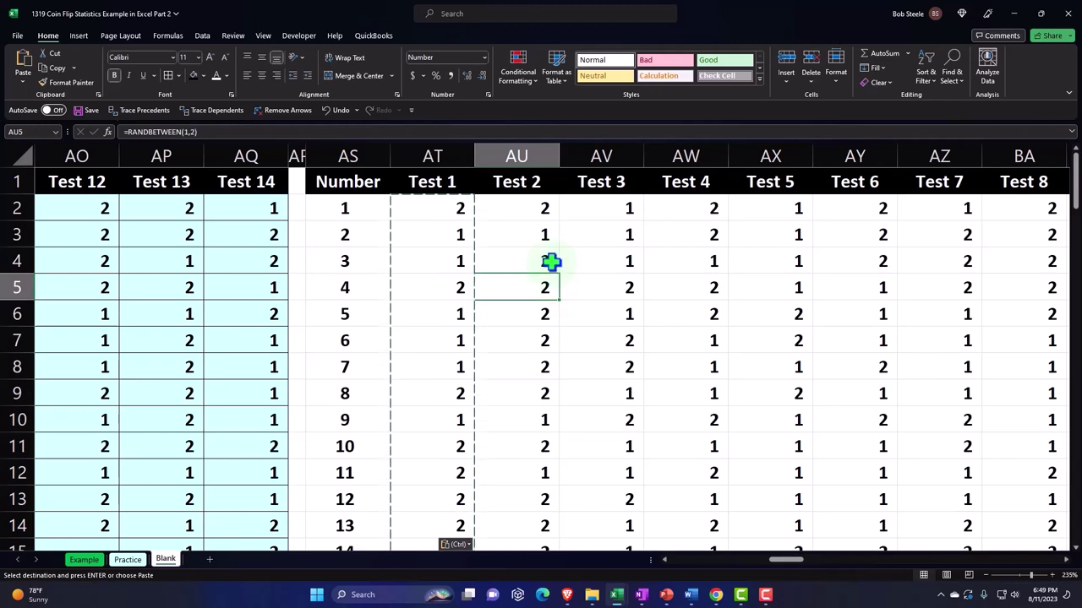
pyautogui.click(540, 229)
pyautogui.doubleClick(538, 233)
pyautogui.press('Return')
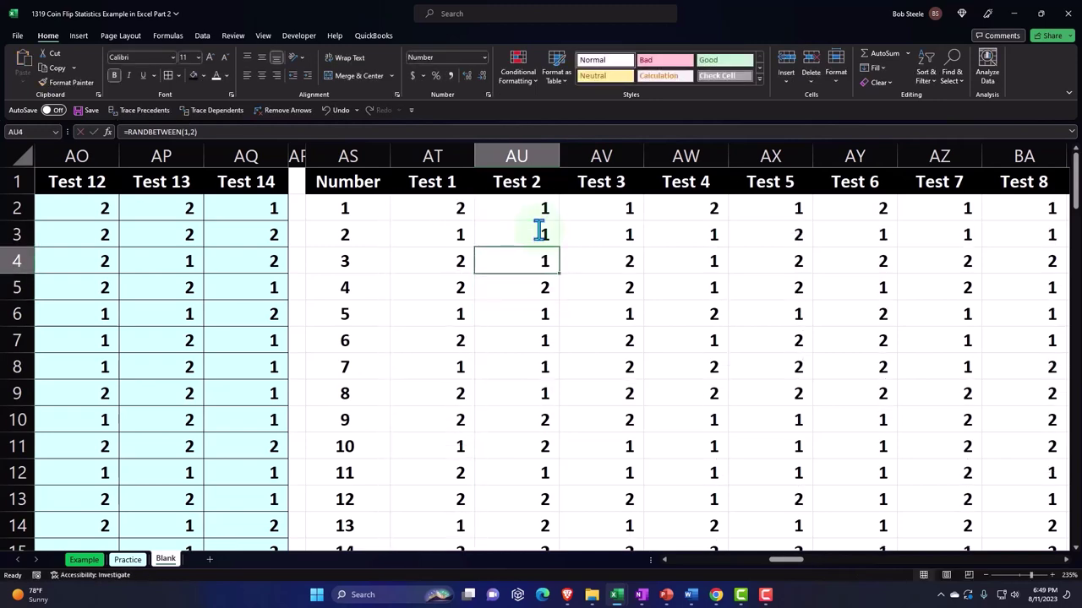
pyautogui.doubleClick(603, 277)
pyautogui.press('Return')
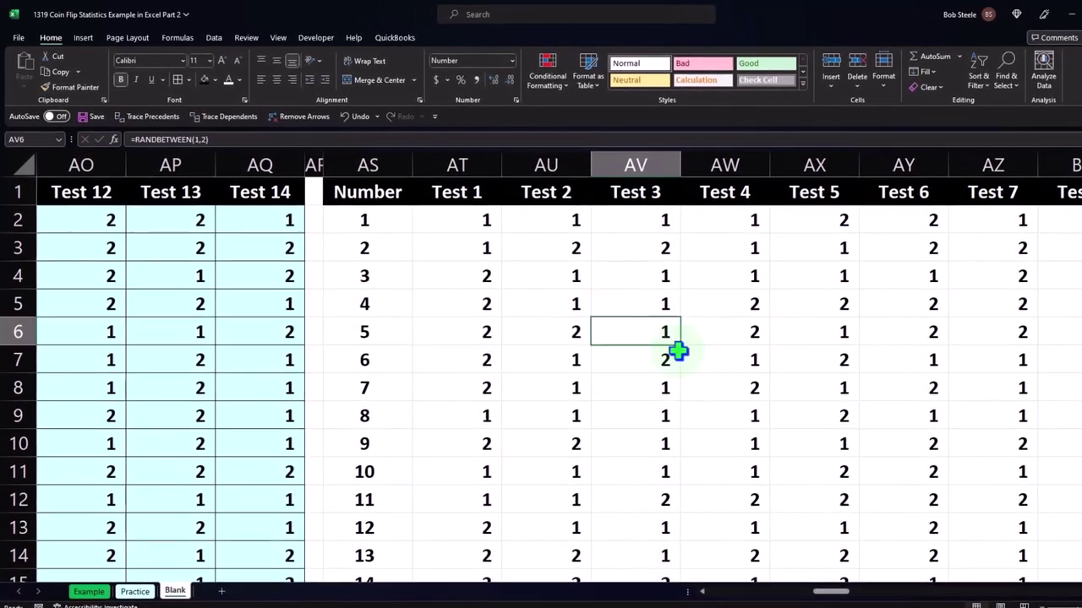
pyautogui.doubleClick(726, 322)
pyautogui.press('Return')
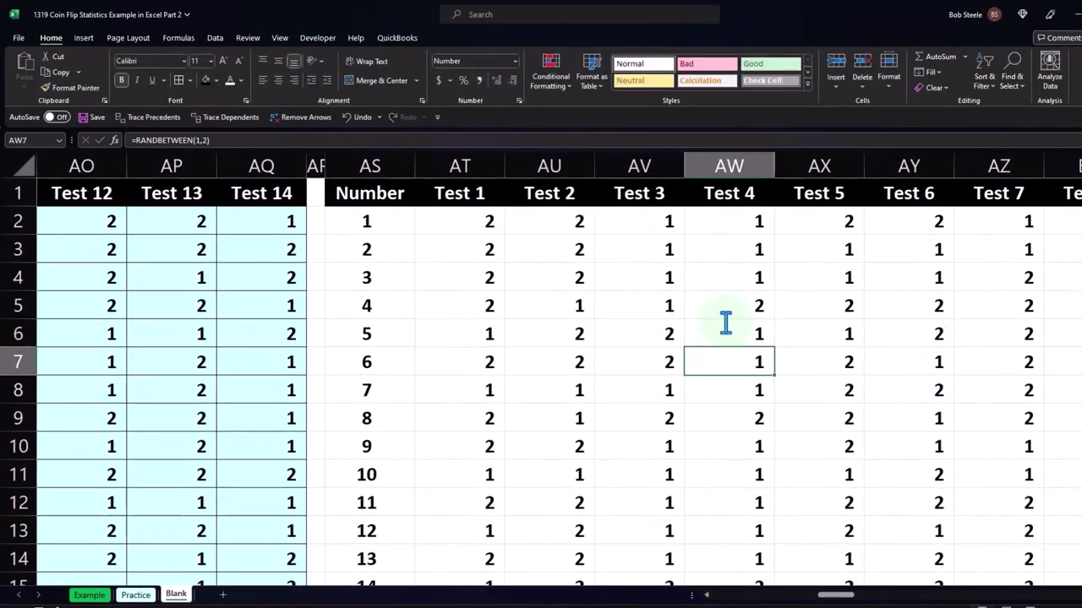
# - Convert the range AS1:EO76 into a table with headers
pyautogui.click(82, 38)
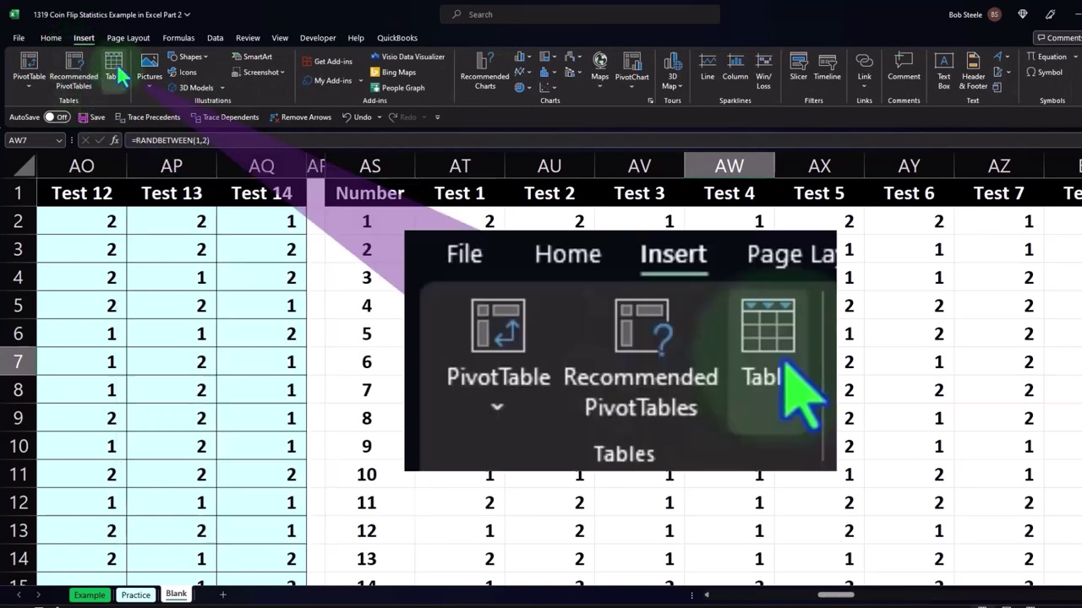
pyautogui.click(115, 71)
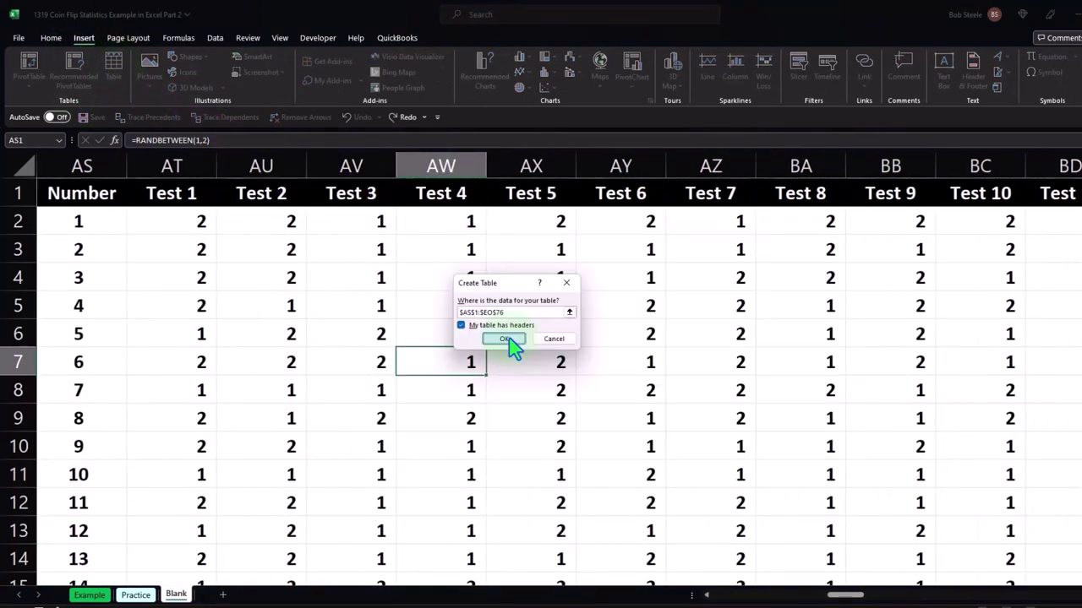
pyautogui.click(511, 342)
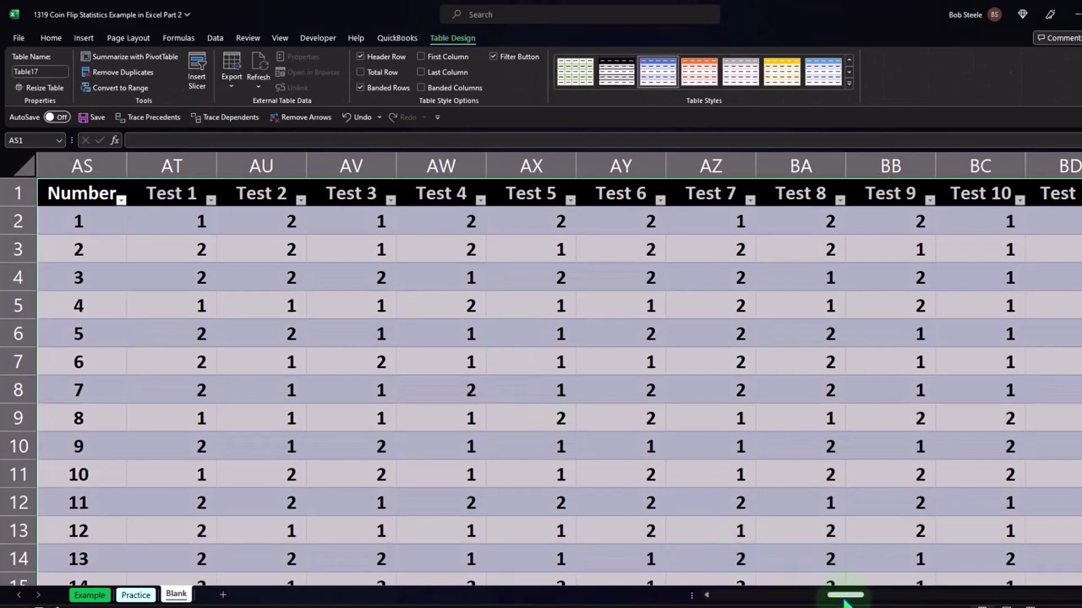
pyautogui.moveTo(845, 598); pyautogui.dragTo(834, 597)
pyautogui.click(514, 309)
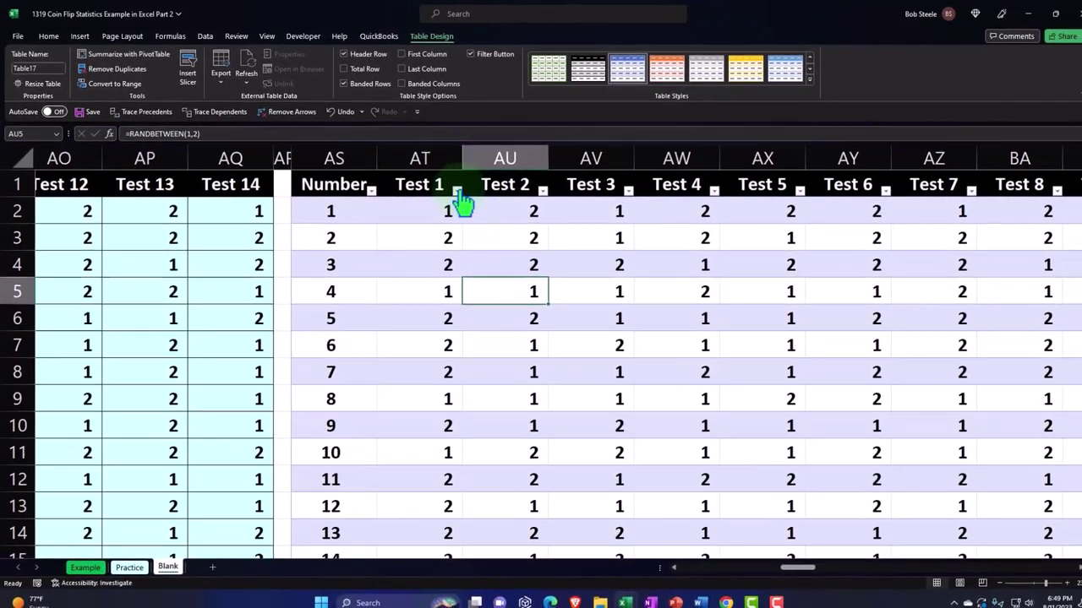
# - Sort the new table from smallest to largest by Test 1, and again by Test 2
pyautogui.click(478, 200)
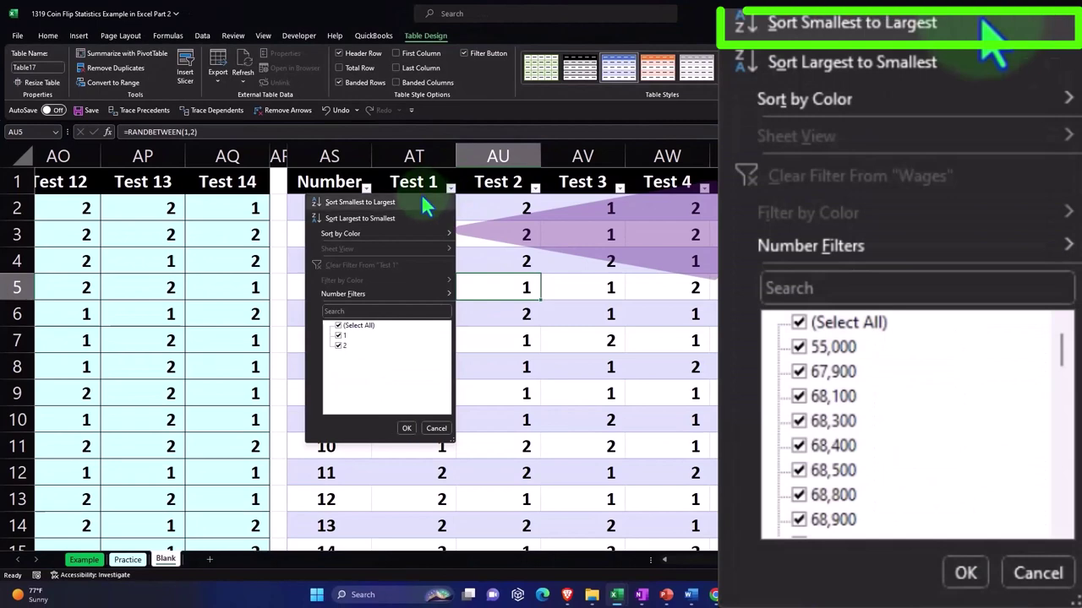
pyautogui.click(425, 204)
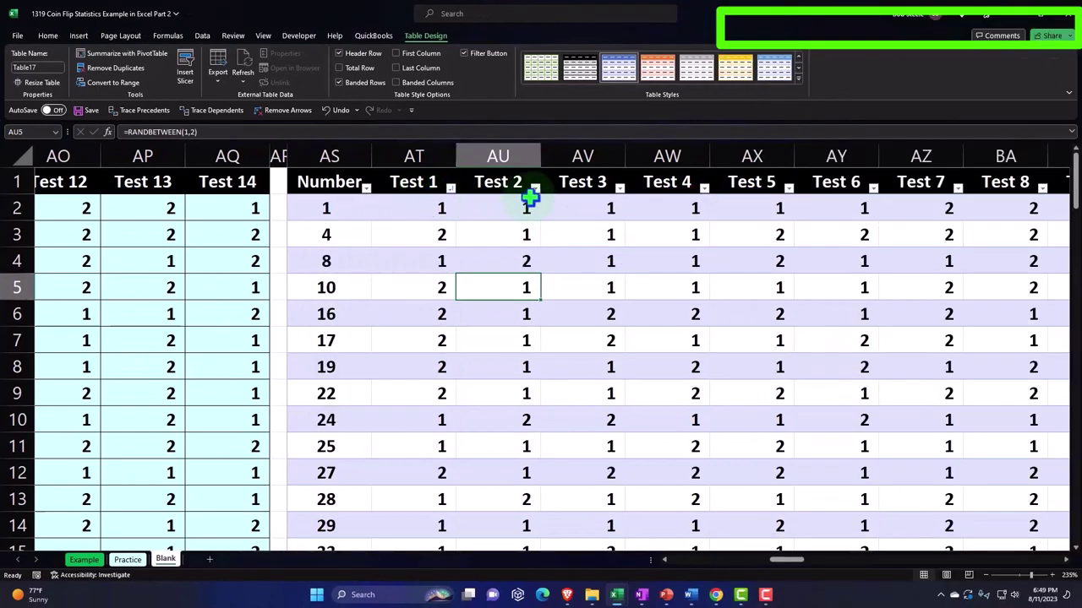
pyautogui.click(534, 188)
pyautogui.click(502, 203)
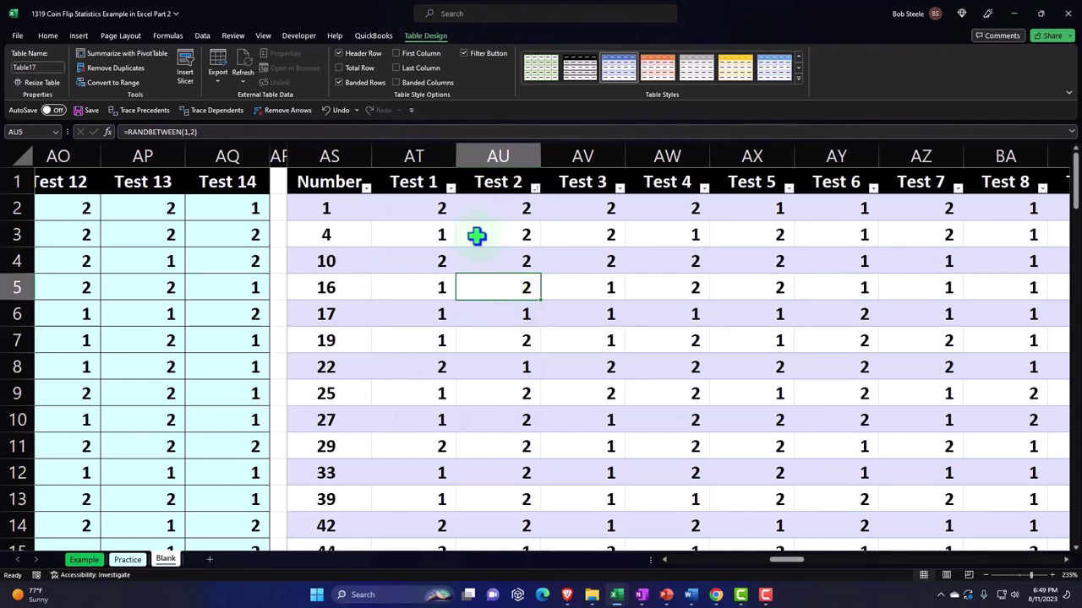
# - Re-enter the formulas in AW7, DN5 and DN6 unchanged to regenerate the random flips
pyautogui.doubleClick(698, 340)
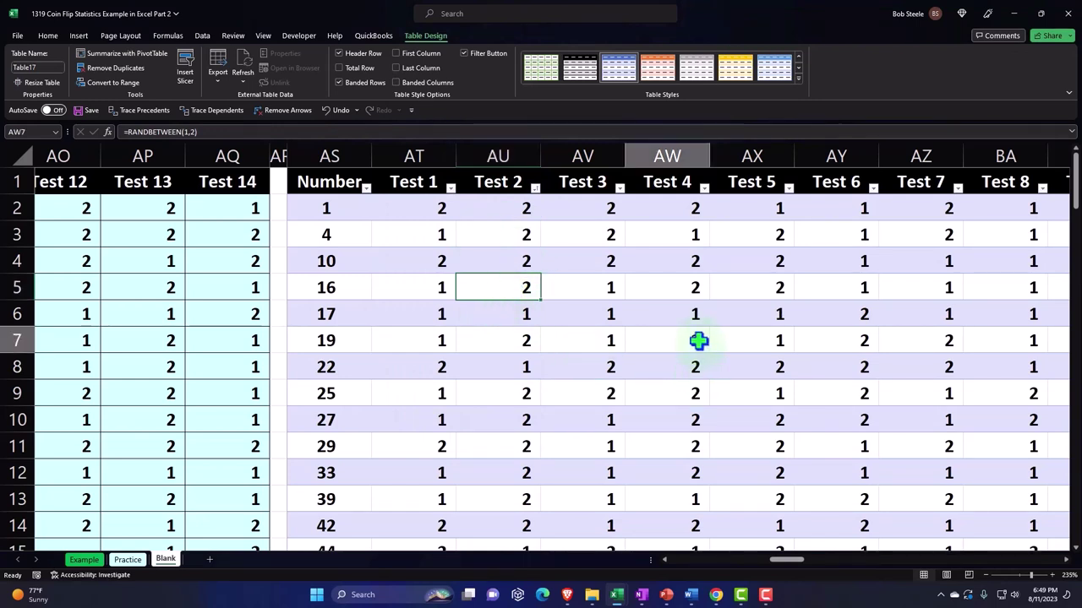
pyautogui.press('Return')
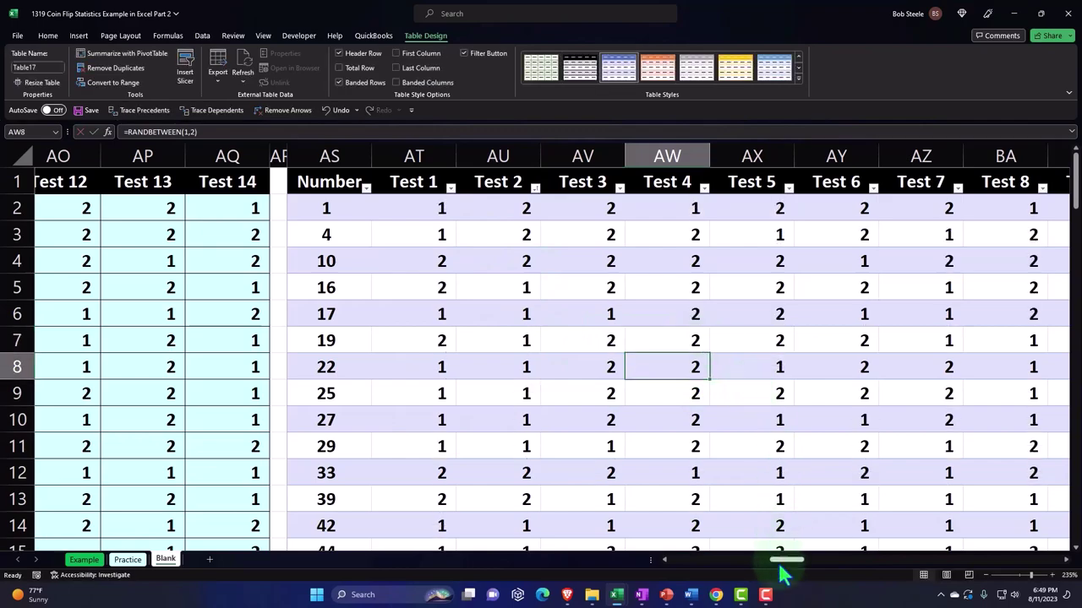
pyautogui.moveTo(784, 566); pyautogui.dragTo(884, 561)
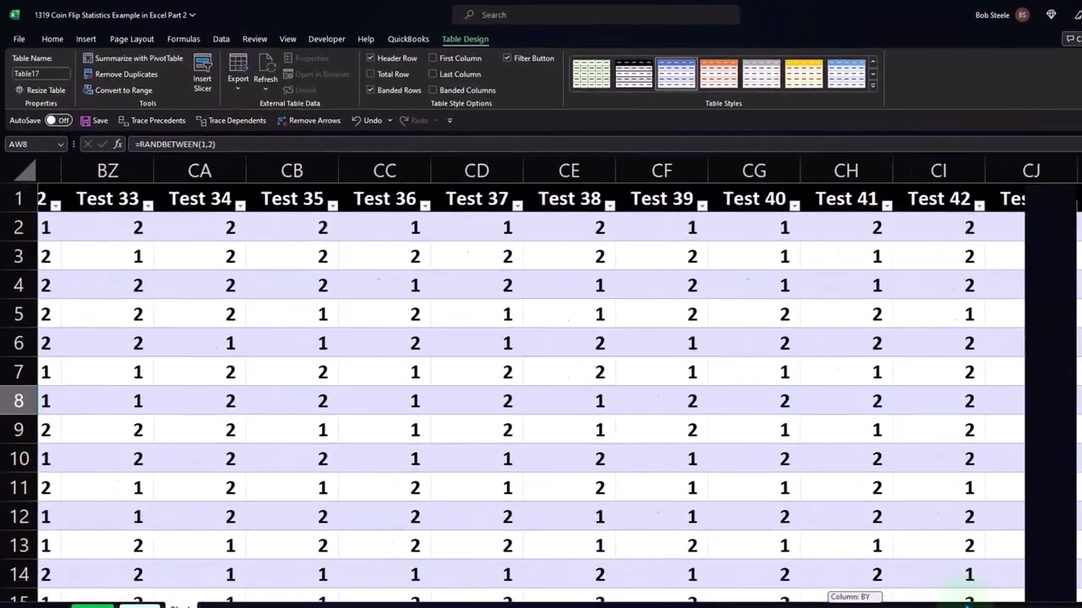
pyautogui.moveTo(969, 601); pyautogui.dragTo(1022, 603)
pyautogui.click(1002, 329)
pyautogui.doubleClick(1002, 328)
pyautogui.press('Return')
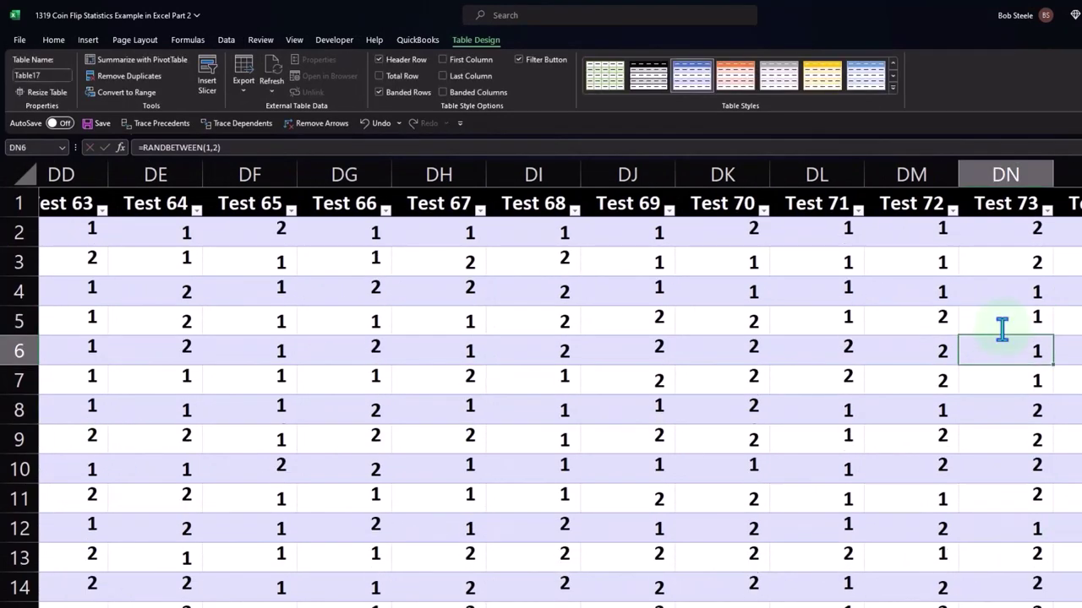
pyautogui.press('F2')
pyautogui.press('Tab')
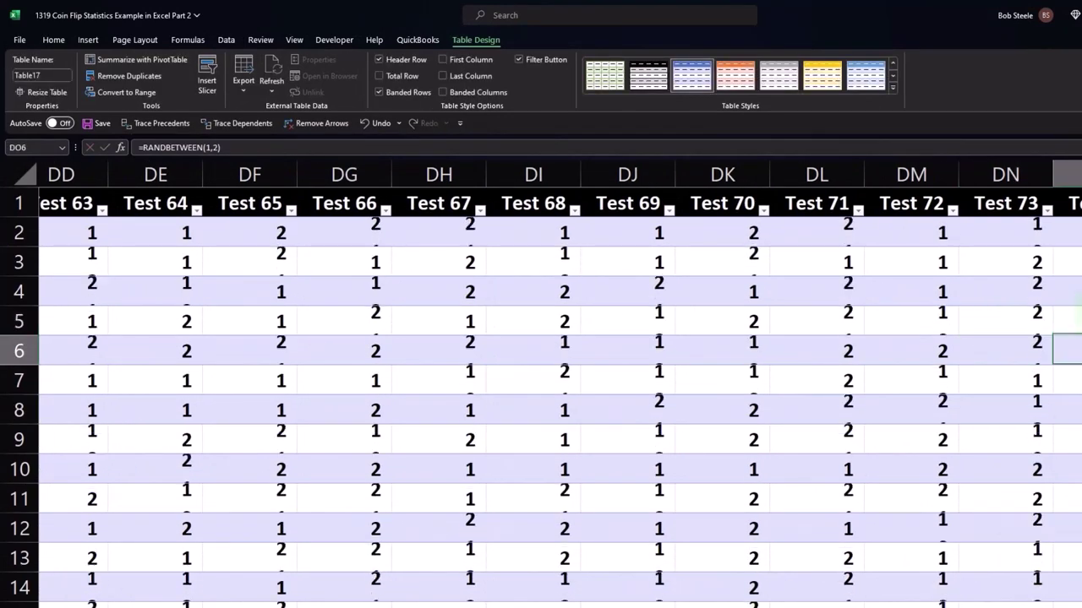
# - Copy the whole table in columns AS to EO, from Number to Test 100
pyautogui.hscroll(-10, 559, 378)
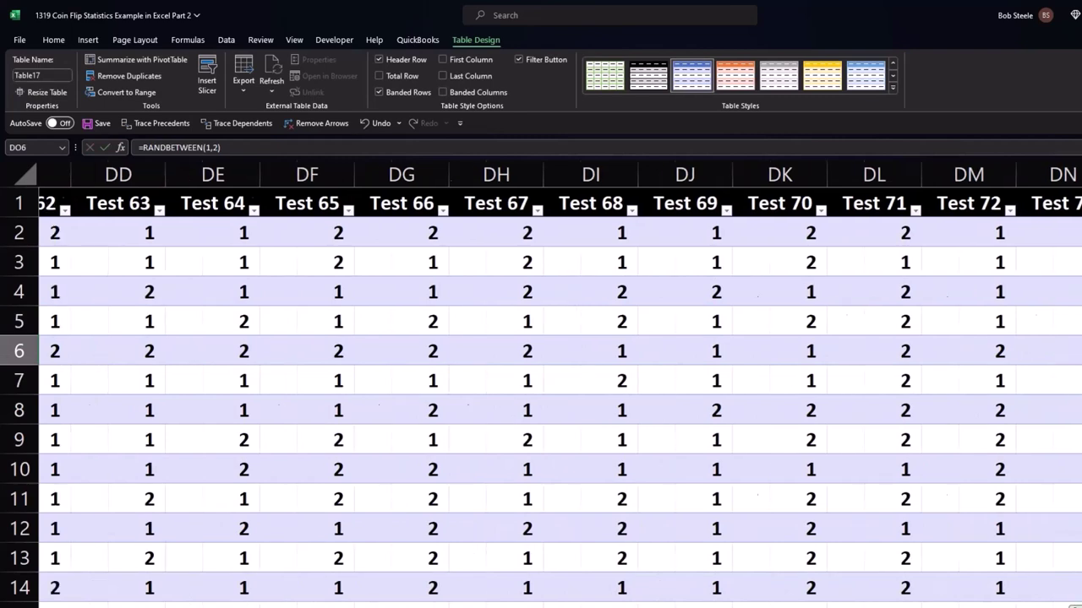
pyautogui.hscroll(-10, 560, 378)
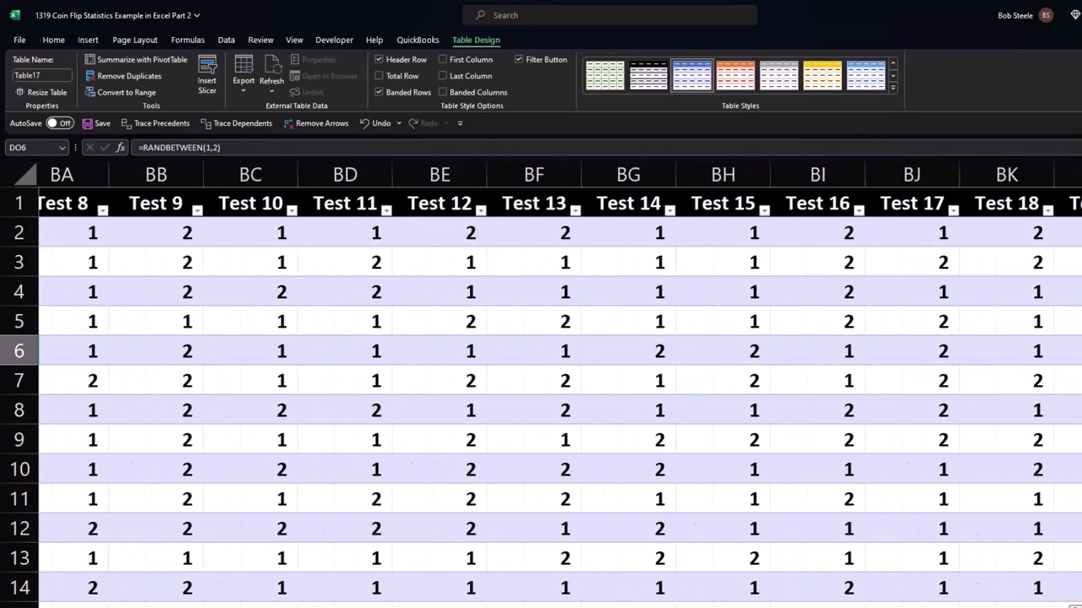
pyautogui.hscroll(-10, 560, 377)
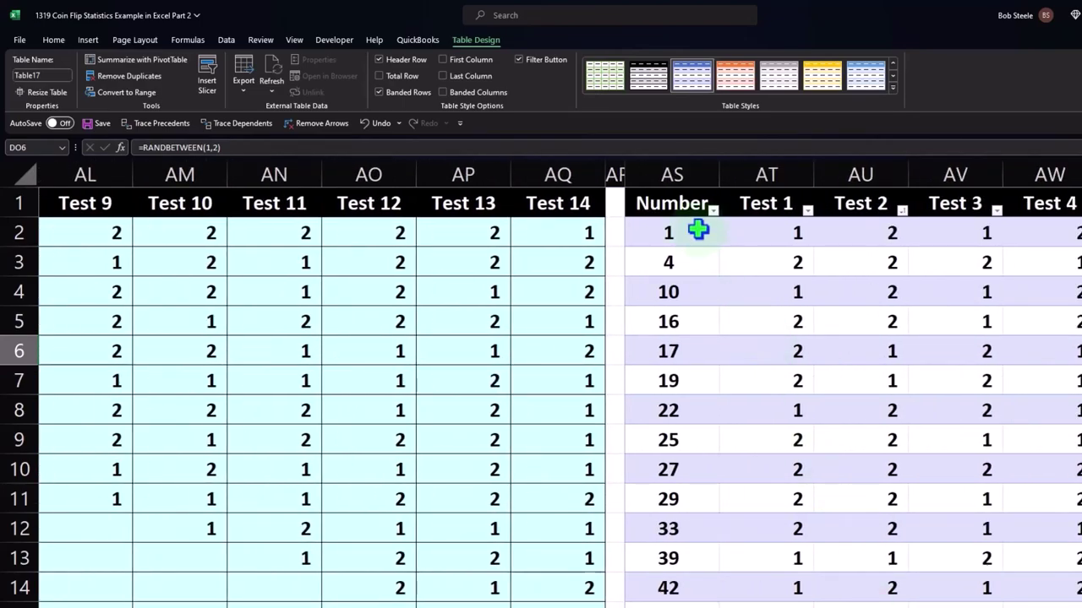
pyautogui.moveTo(673, 203); pyautogui.dragTo(1069, 524)
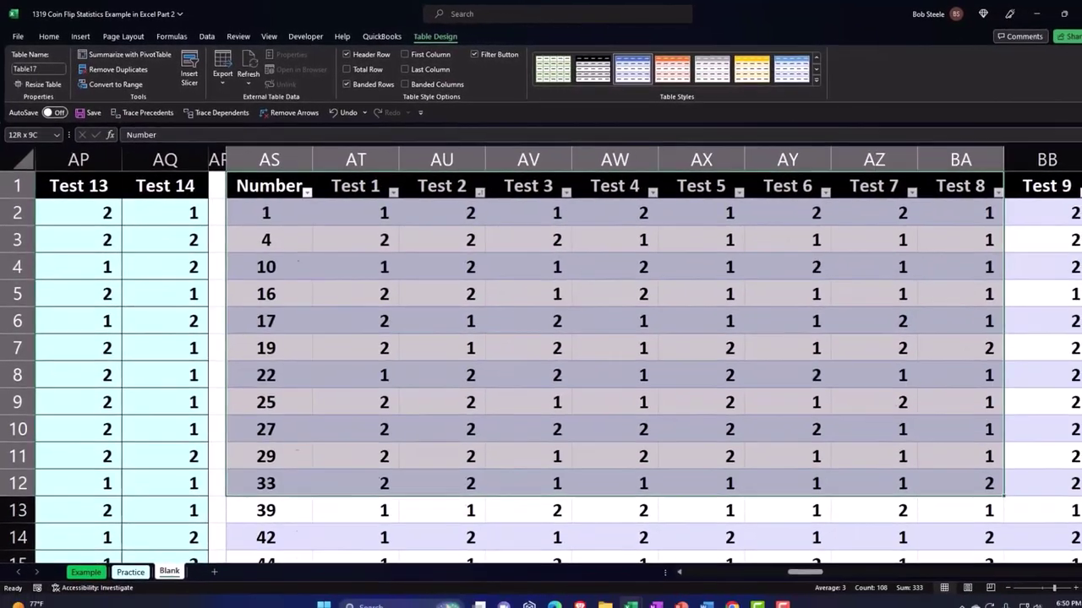
pyautogui.moveTo(1001, 499); pyautogui.dragTo(600, 392)
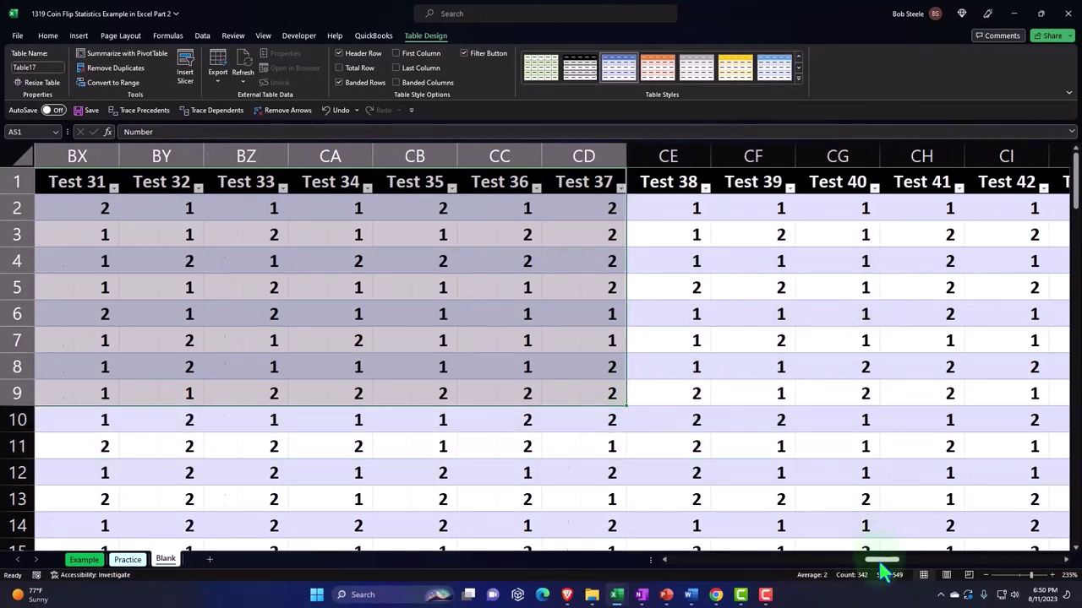
pyautogui.moveTo(882, 561); pyautogui.dragTo(780, 560)
pyautogui.click(555, 150)
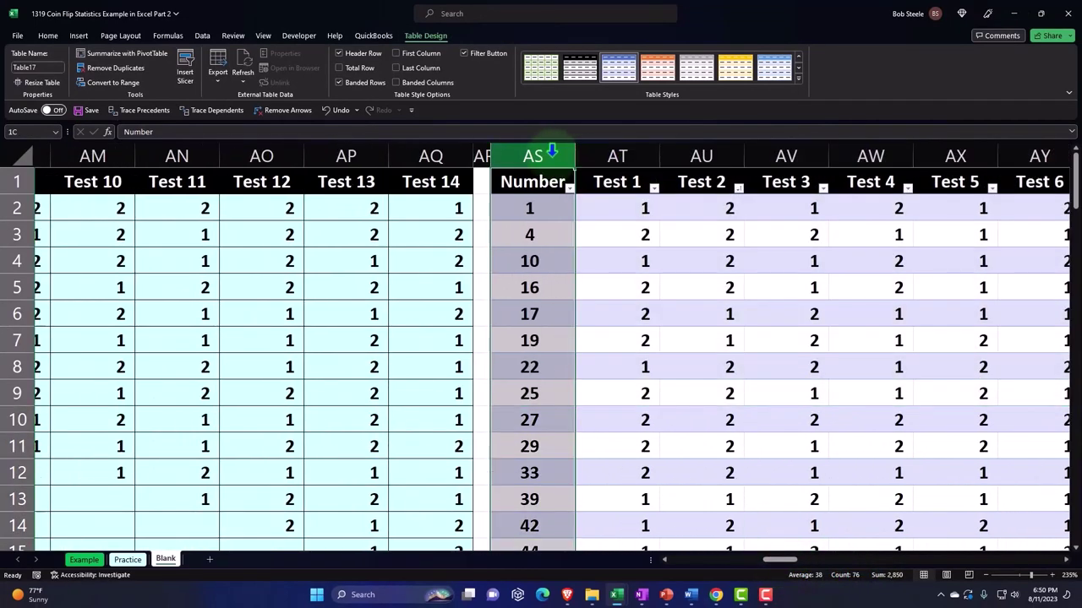
pyautogui.moveTo(551, 151); pyautogui.dragTo(918, 149)
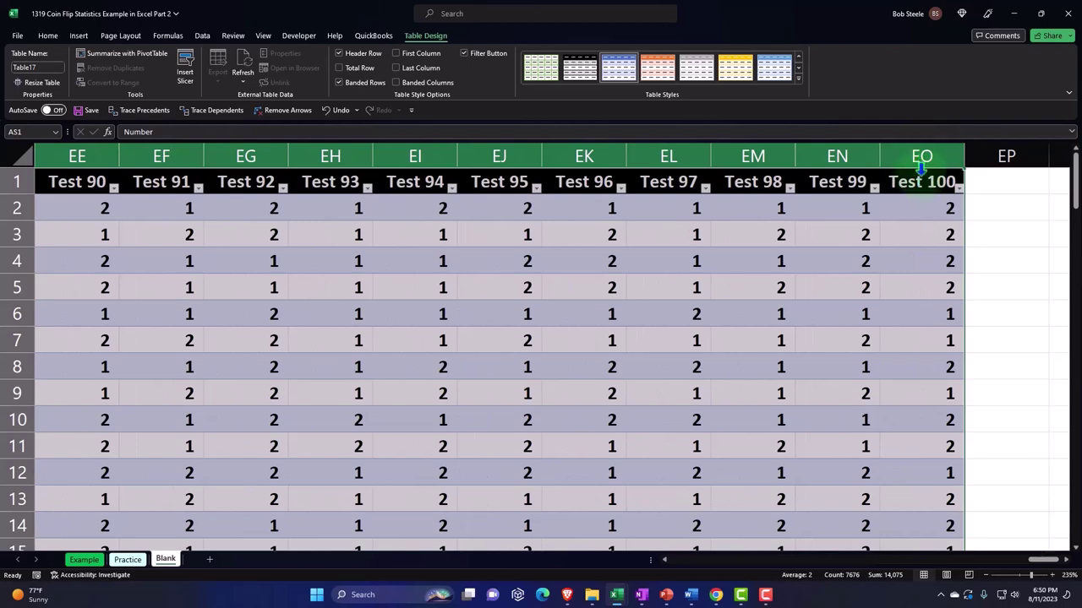
pyautogui.rightClick(921, 232)
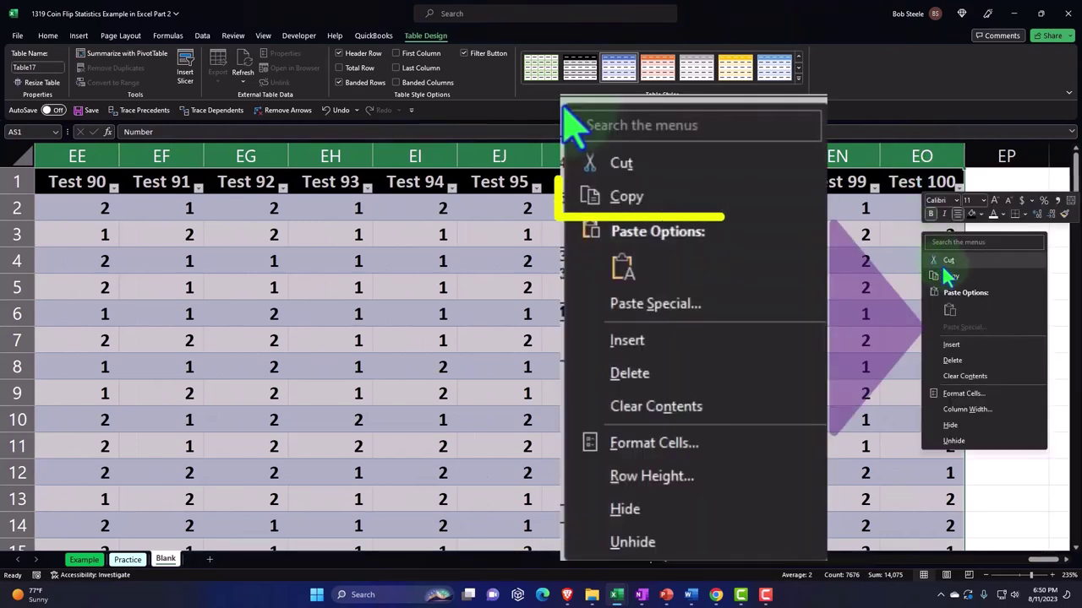
pyautogui.click(945, 271)
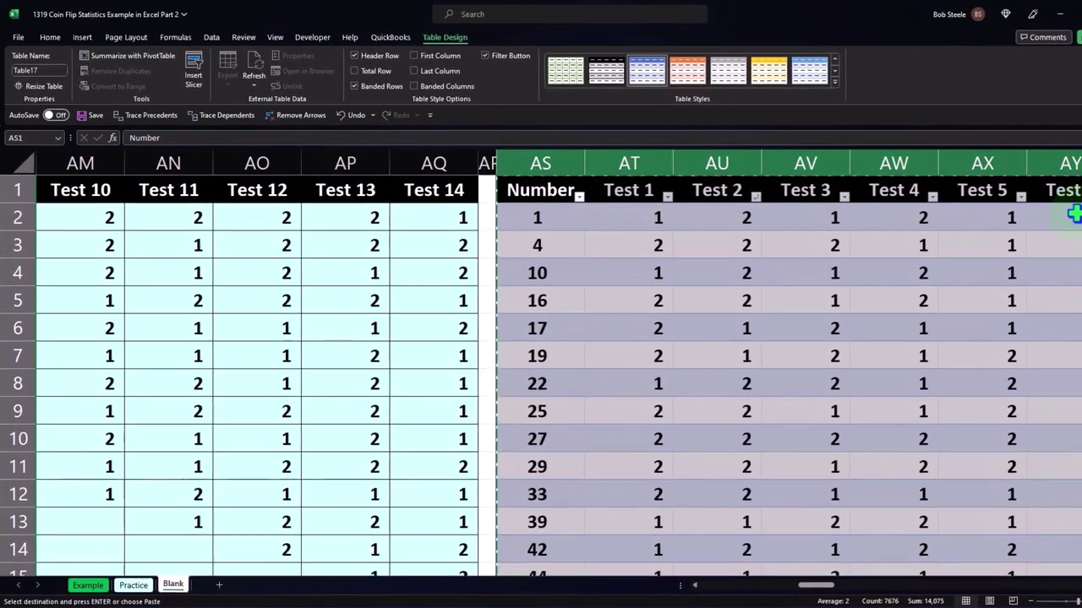
# - Paste the copied table as values only at ER1, beyond the Test 100 column
pyautogui.press('Right')
pyautogui.press('Right')
pyautogui.press('Right')
pyautogui.press('Right')
pyautogui.press('Right')
pyautogui.press('Right')
pyautogui.press('Right')
pyautogui.press('Right')
pyautogui.press('Right')
pyautogui.press('Right')
pyautogui.press('Right')
pyautogui.press('Right')
pyautogui.press('Right')
pyautogui.press('Right')
pyautogui.press('Right')
pyautogui.press('Right')
pyautogui.press('Right')
pyautogui.press('Right')
pyautogui.press('Right')
pyautogui.press('Right')
pyautogui.press('Right')
pyautogui.press('Right')
pyautogui.press('Right')
pyautogui.press('Right')
pyautogui.press('Right')
pyautogui.press('Right')
pyautogui.press('Right')
pyautogui.press('Right')
pyautogui.press('Right')
pyautogui.press('Right')
pyautogui.press('Right')
pyautogui.press('Right')
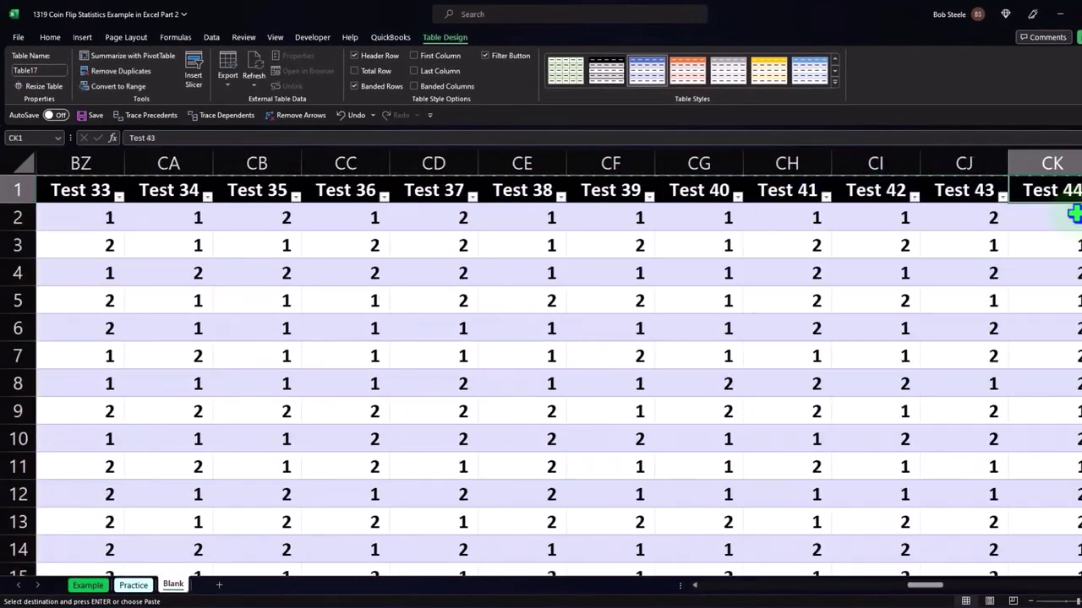
pyautogui.press('Right')
pyautogui.press('Right')
pyautogui.press('Right')
pyautogui.press('Right')
pyautogui.press('Right')
pyautogui.press('Right')
pyautogui.press('Right')
pyautogui.press('Right')
pyautogui.press('Right')
pyautogui.press('Right')
pyautogui.press('Right')
pyautogui.press('Right')
pyautogui.press('Right')
pyautogui.press('Right')
pyautogui.press('Right')
pyautogui.press('Right')
pyautogui.press('Right')
pyautogui.press('Right')
pyautogui.press('Right')
pyautogui.press('Right')
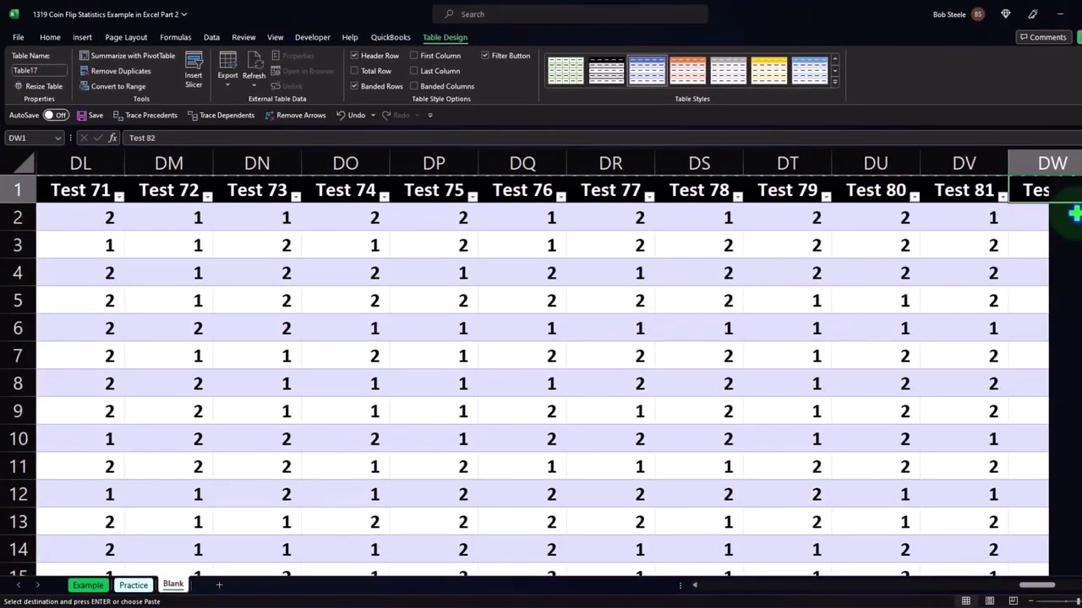
pyautogui.press('Right')
pyautogui.press('Right')
pyautogui.press('Right')
pyautogui.press('Right')
pyautogui.press('Right')
pyautogui.press('Right')
pyautogui.press('Right')
pyautogui.press('Right')
pyautogui.press('Right')
pyautogui.press('Right')
pyautogui.press('Right')
pyautogui.press('Right')
pyautogui.press('Right')
pyautogui.press('Right')
pyautogui.press('Right')
pyautogui.press('Right')
pyautogui.press('Right')
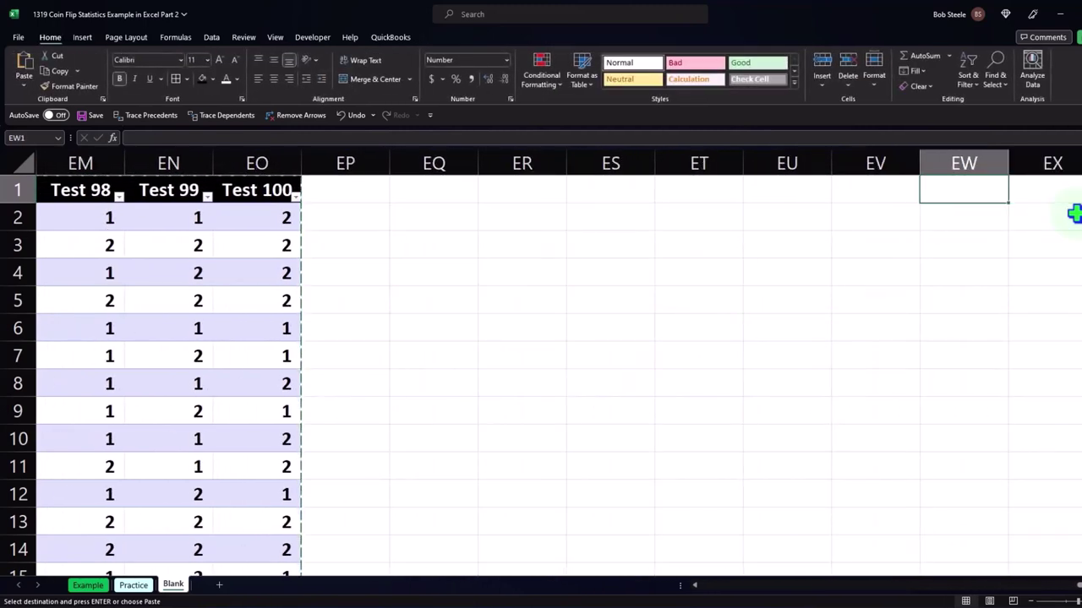
pyautogui.press('Left')
pyautogui.press('Left')
pyautogui.press('Left')
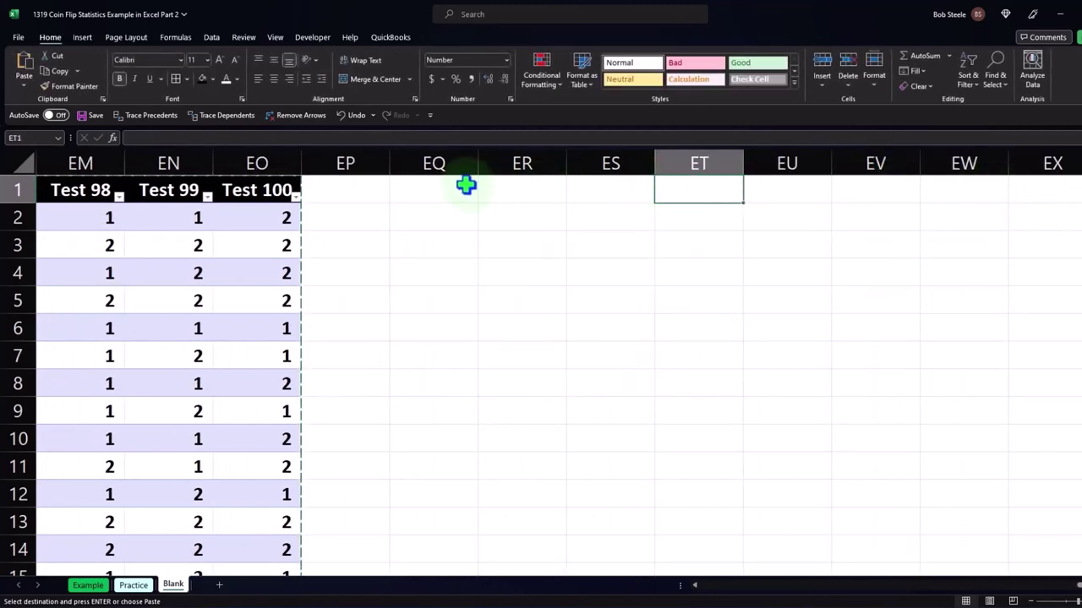
pyautogui.click(505, 182)
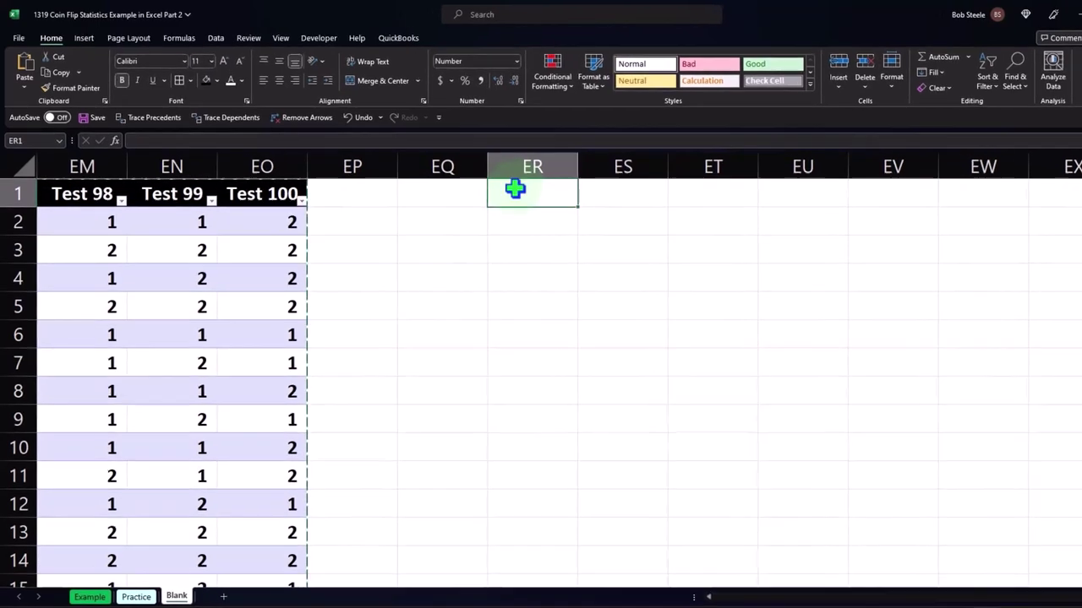
pyautogui.rightClick(515, 187)
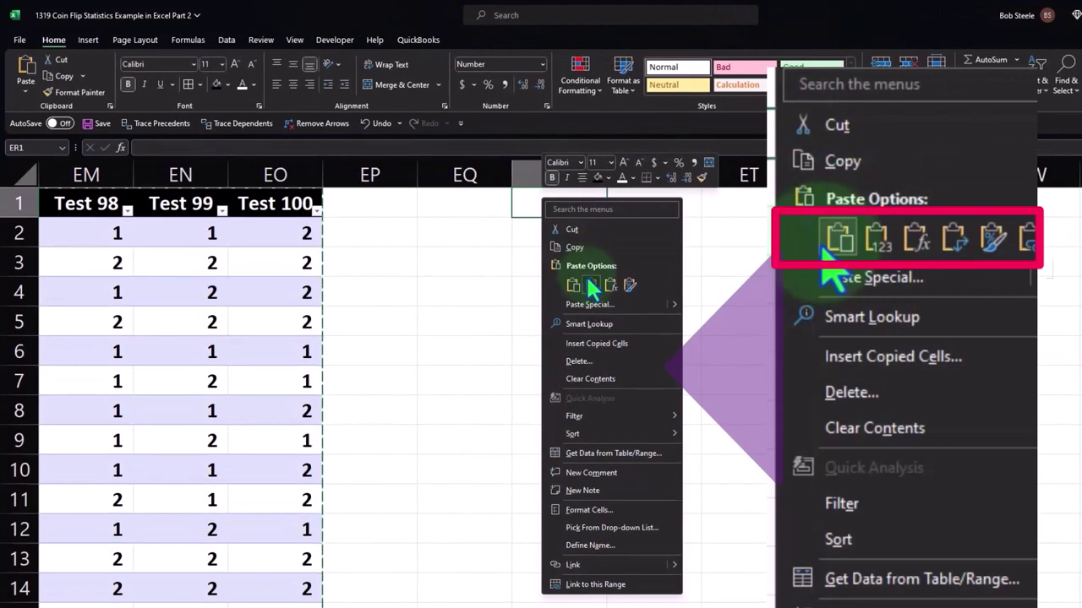
pyautogui.click(591, 285)
# - Re-enter ET4 unchanged to trigger a recalculation and check the pasted rows against the random table
pyautogui.click(741, 300)
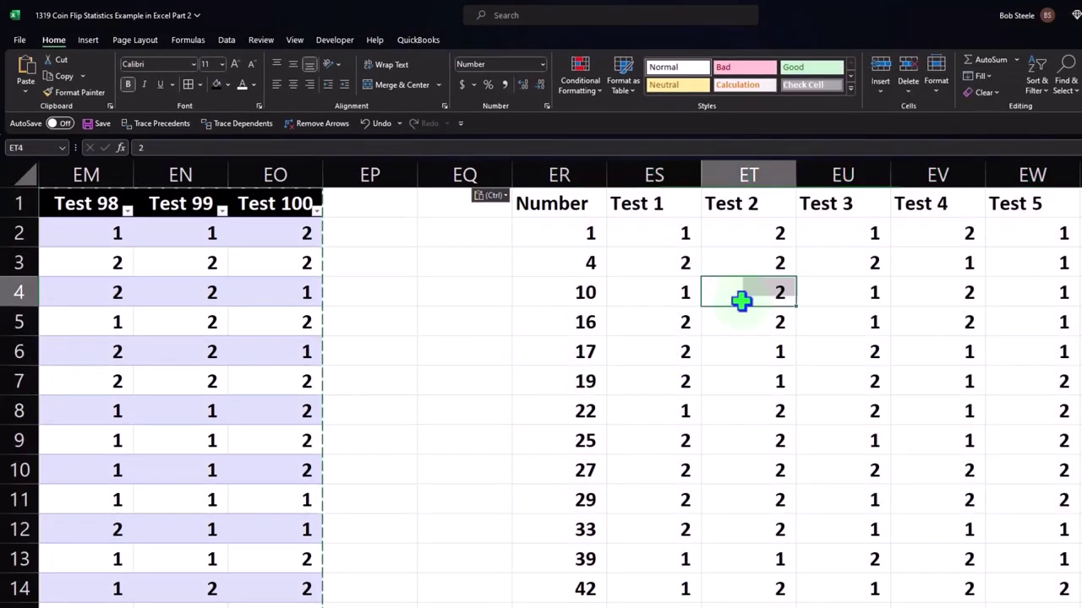
pyautogui.doubleClick(740, 302)
pyautogui.press('Return')
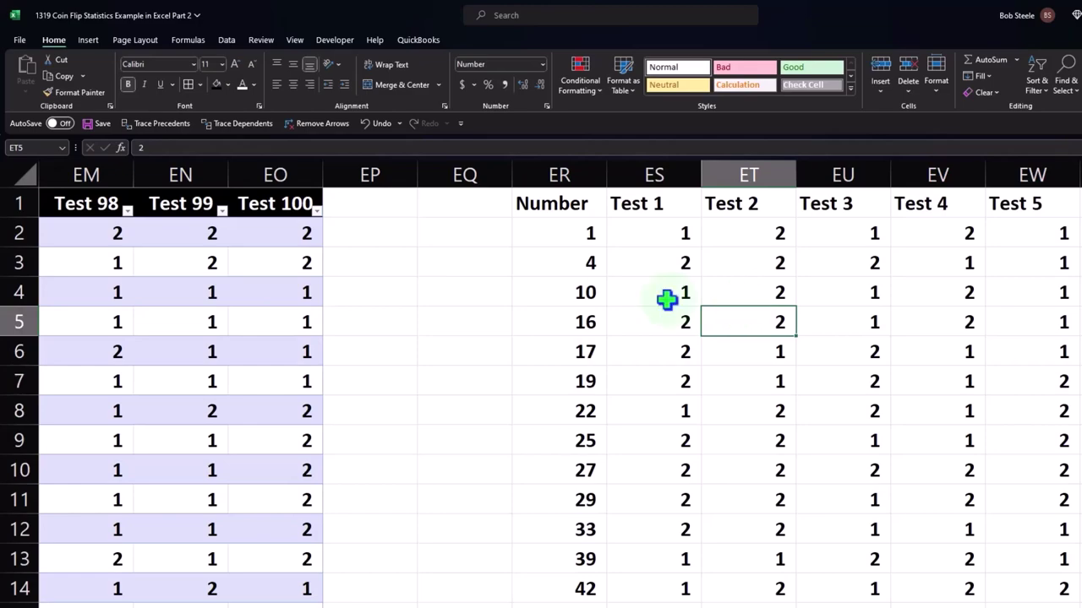
pyautogui.scroll(-18, 615, 290)
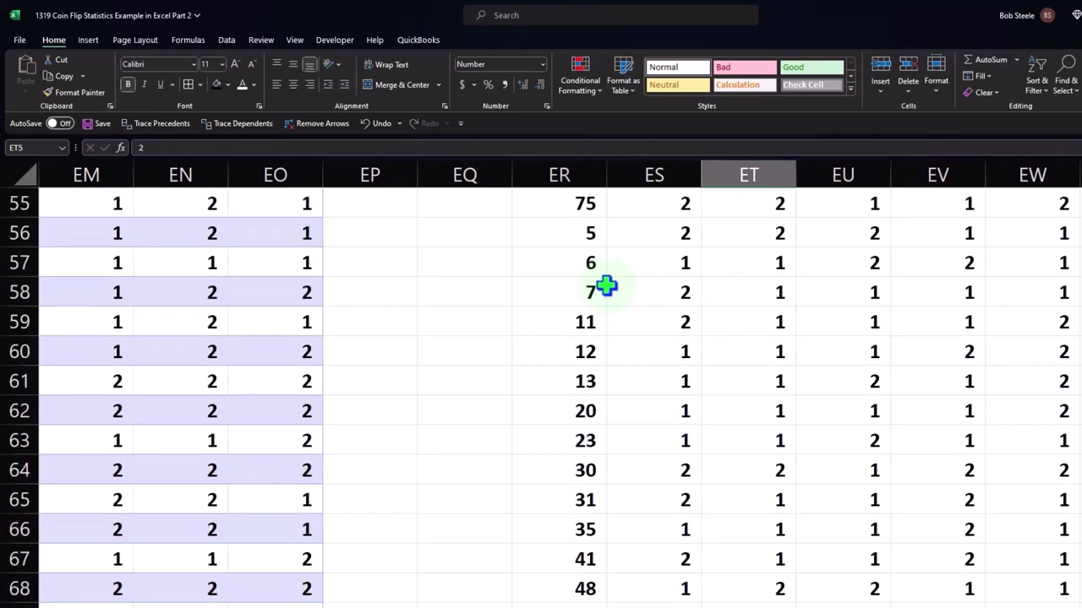
pyautogui.scroll(18, 606, 287)
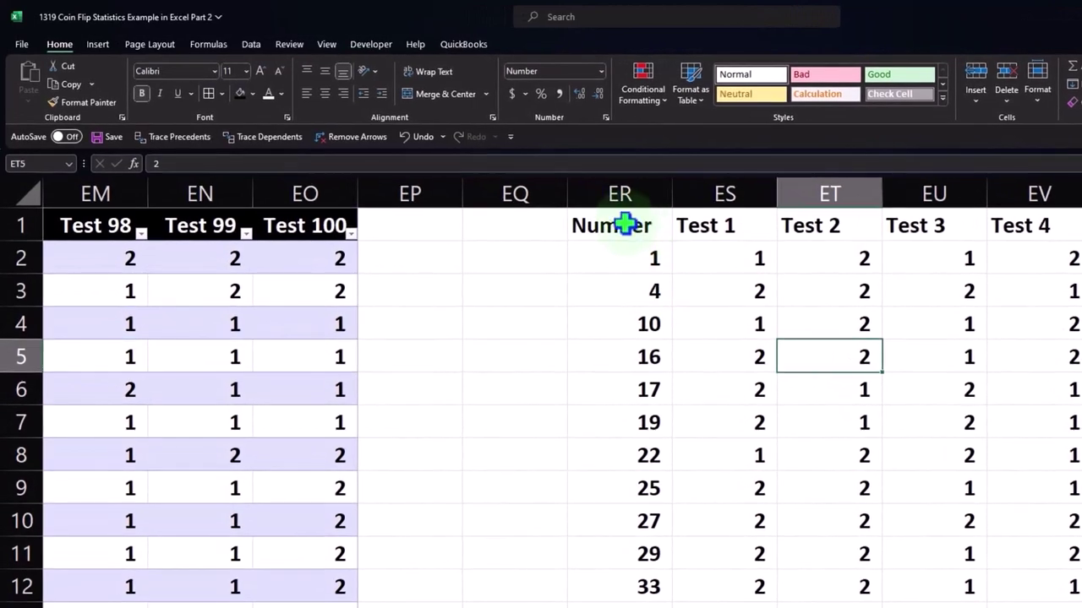
# - Format the header row ER1:IN1 with a black fill and centered white text
pyautogui.moveTo(622, 224); pyautogui.dragTo(1079, 226)
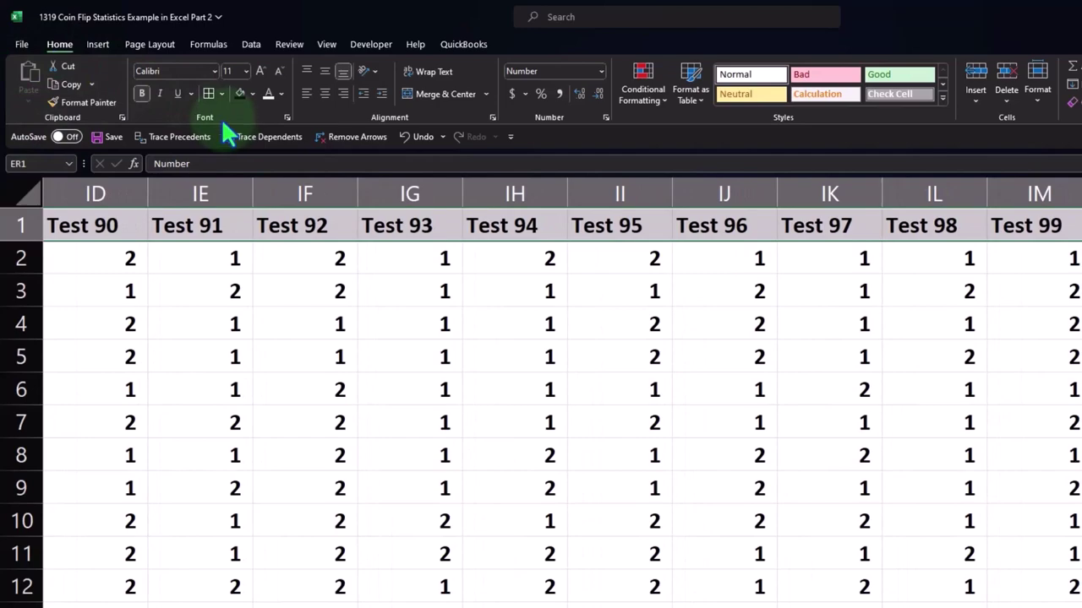
pyautogui.click(240, 94)
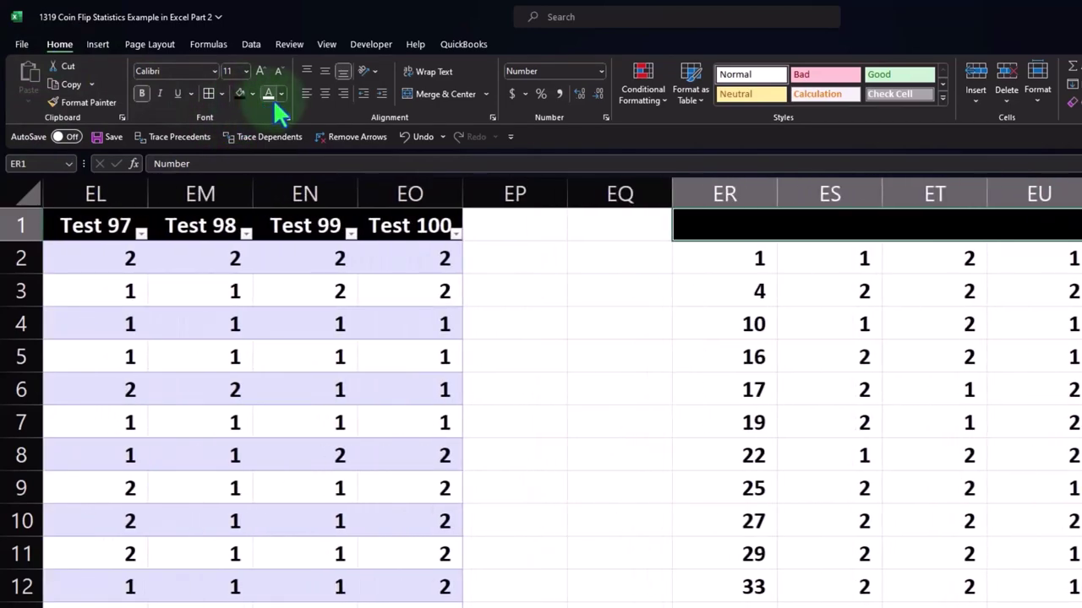
pyautogui.click(267, 92)
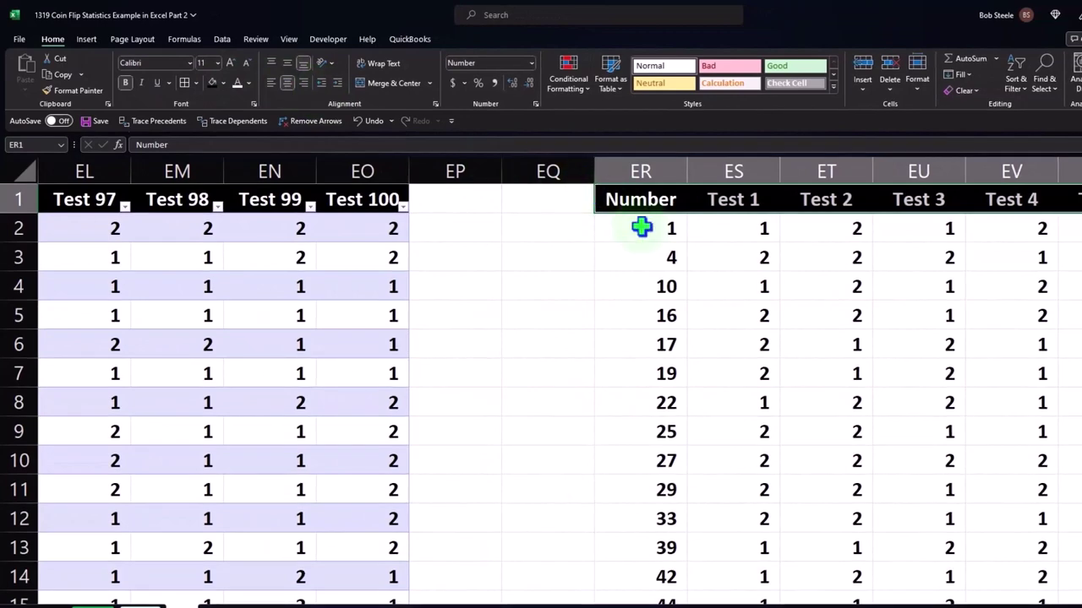
# - Fill the pasted data in ER2:IN76 with light blue and add borders to all its cells
pyautogui.moveTo(640, 225); pyautogui.dragTo(1073, 550)
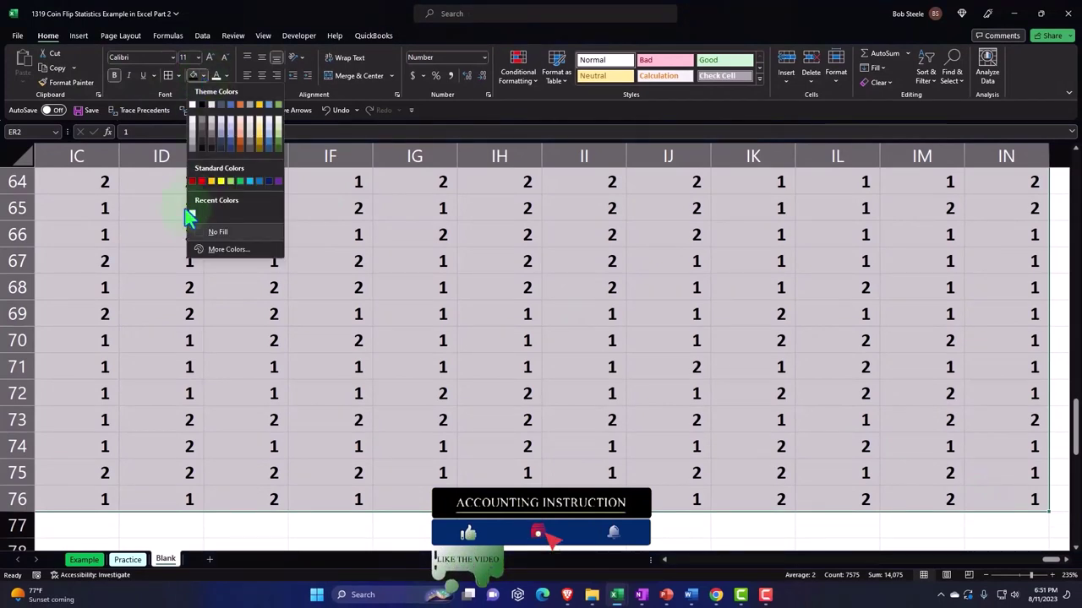
pyautogui.click(207, 251)
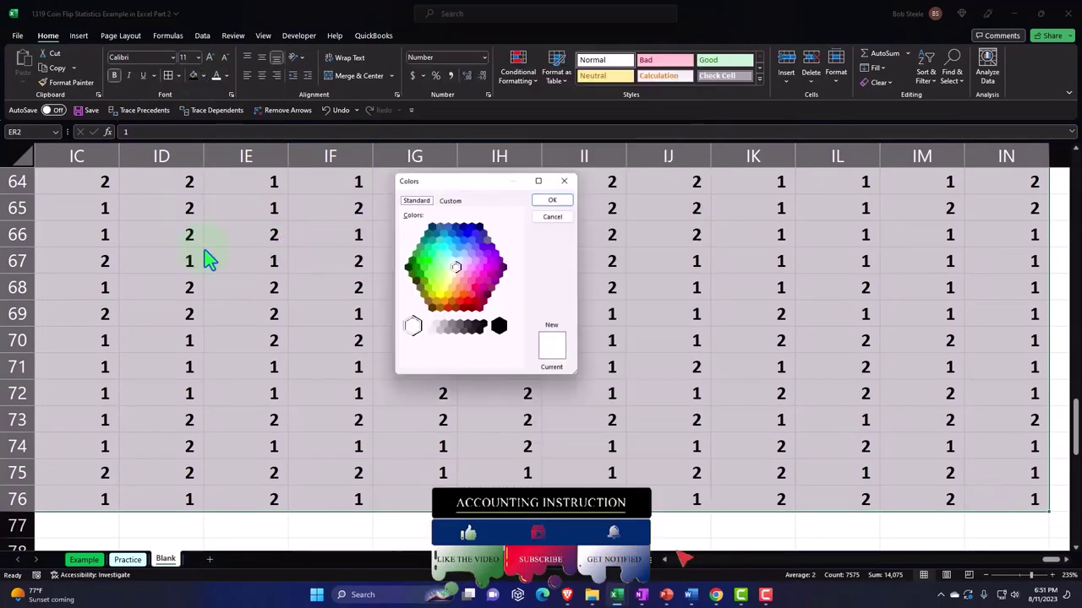
pyautogui.click(454, 265)
pyautogui.click(552, 202)
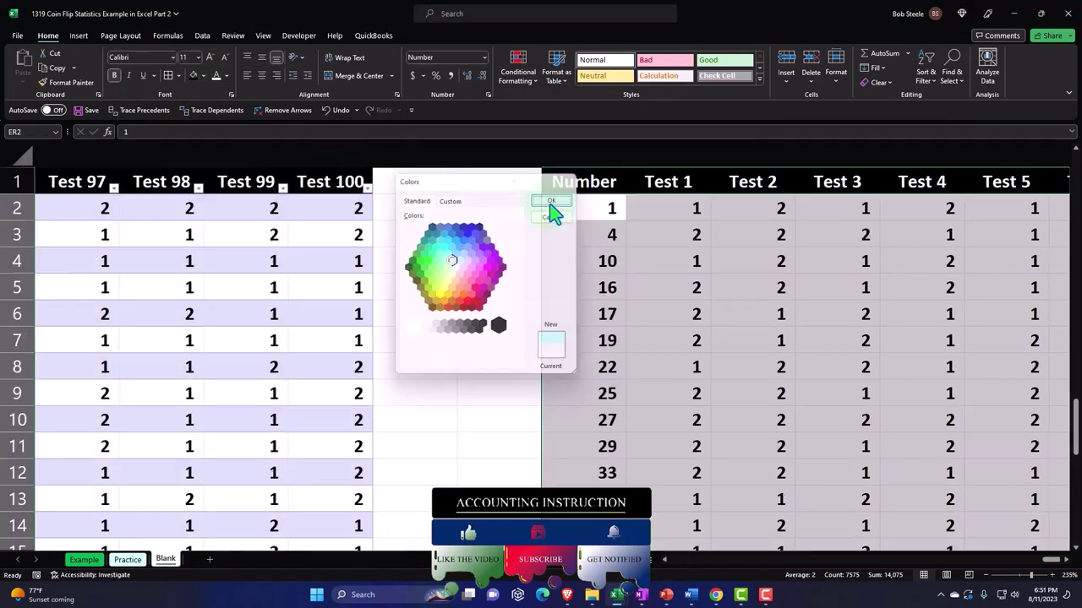
pyautogui.click(170, 76)
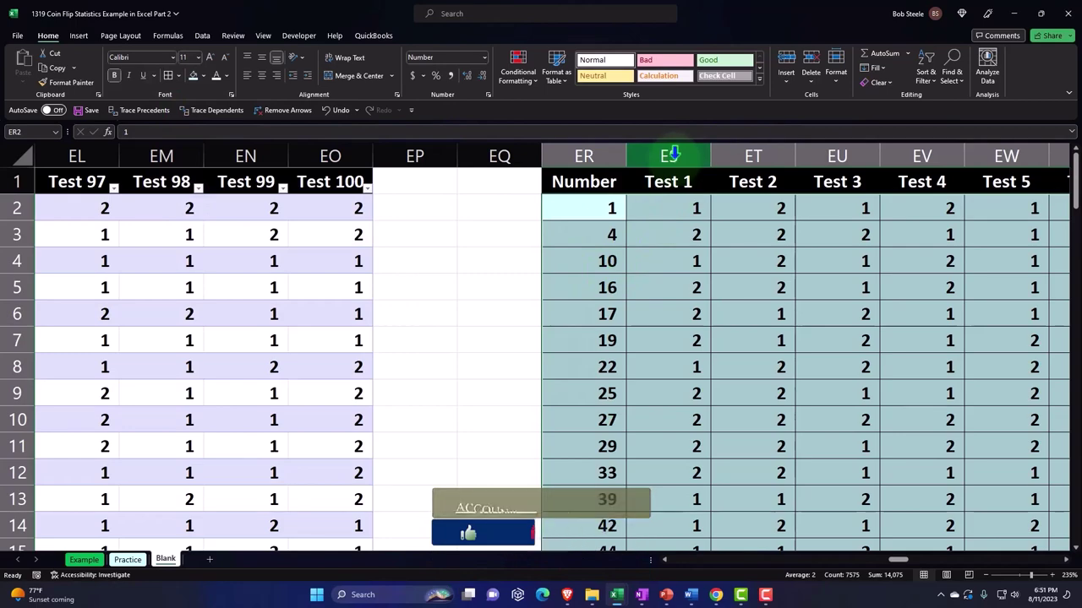
# - Narrow the Test 1 to Test 100 columns, ES to IN, to one equal smaller width
pyautogui.moveTo(670, 154); pyautogui.dragTo(947, 161)
pyautogui.moveTo(1021, 158); pyautogui.dragTo(984, 164)
pyautogui.click(789, 271)
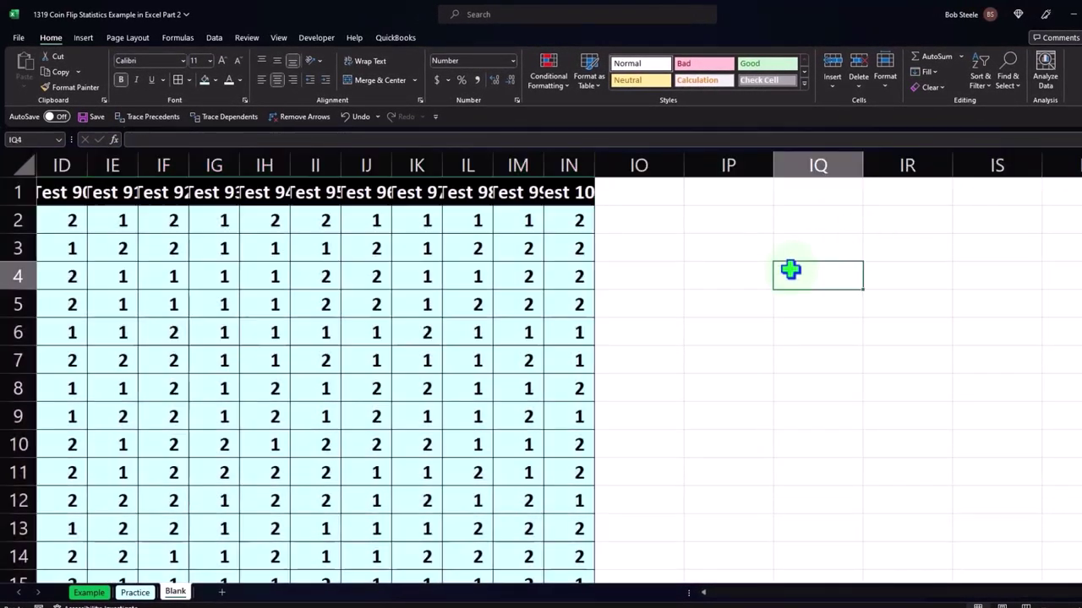
# - Wrap the text of the header row ER1:IN1 so the test names fit their narrow columns
pyautogui.moveTo(570, 192); pyautogui.dragTo(140, 191)
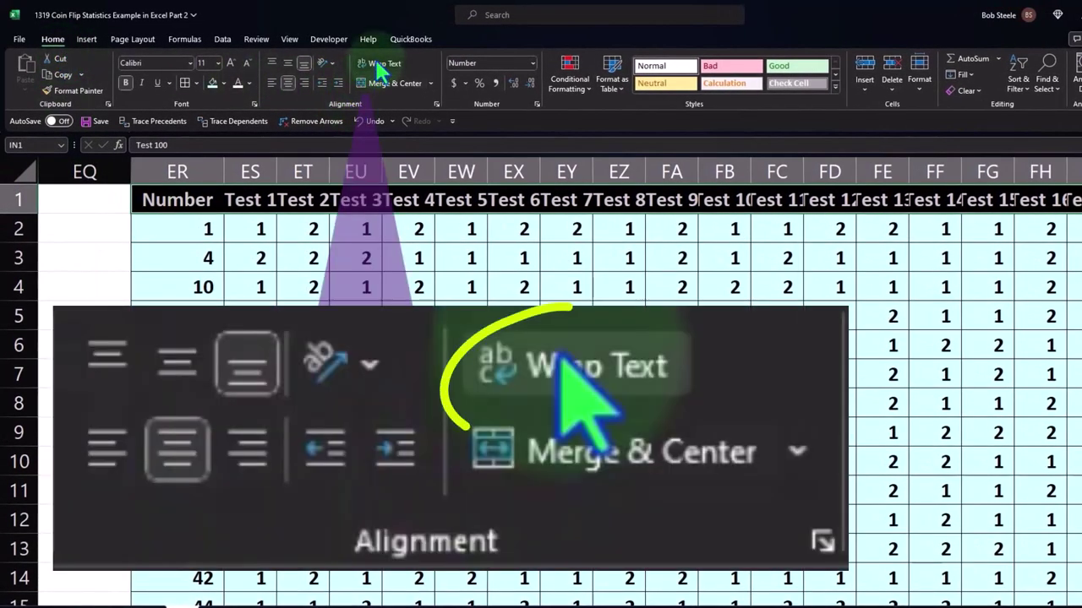
pyautogui.click(377, 68)
pyautogui.click(755, 431)
pyautogui.hscroll(-5, 540, 381)
pyautogui.hscroll(-20, 541, 381)
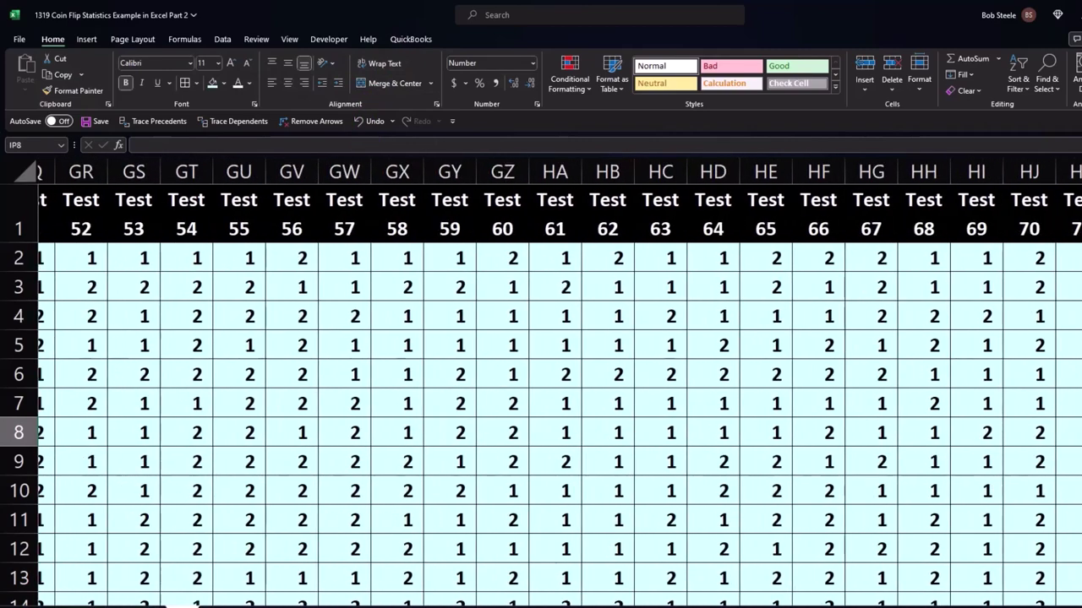
pyautogui.hscroll(2, 541, 380)
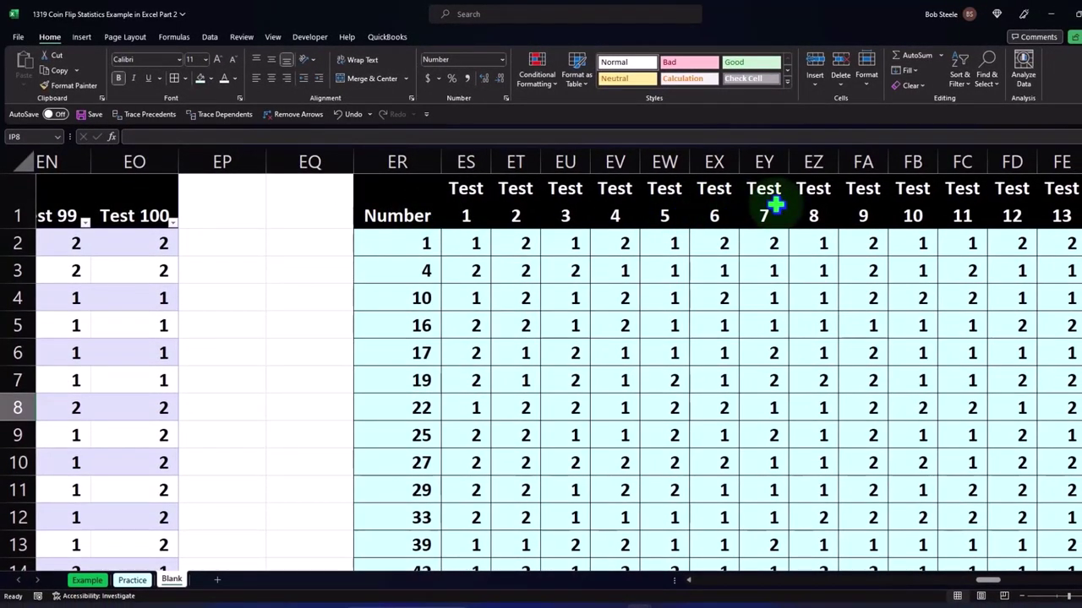
# - Label ER77, directly below the values-only copy's Number column, as Heads
pyautogui.scroll(-20, 535, 347)
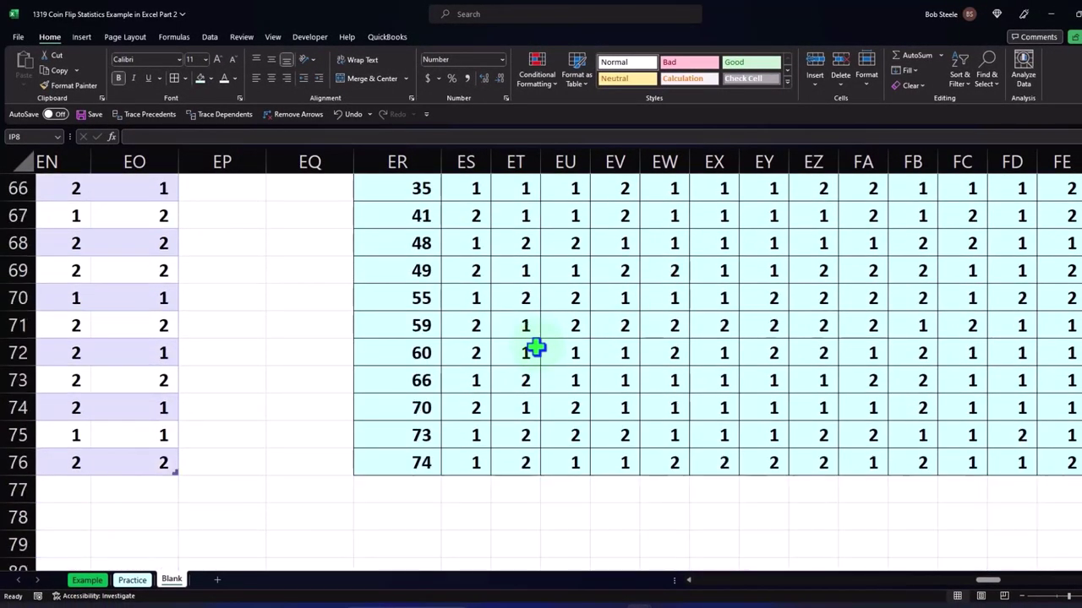
pyautogui.scroll(-11, 536, 347)
pyautogui.scroll(11, 535, 347)
pyautogui.click(387, 483)
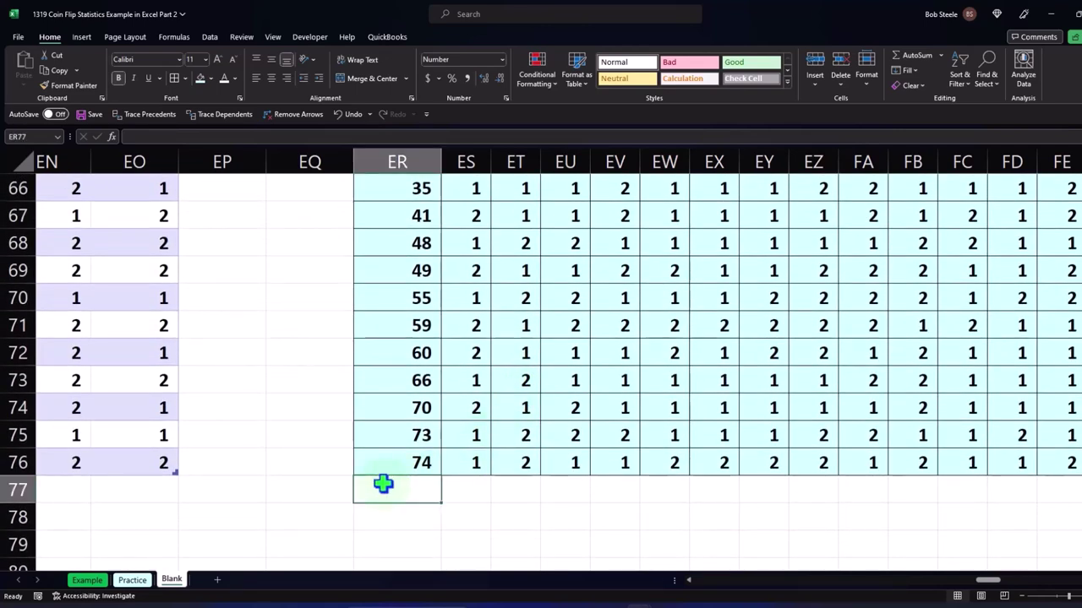
pyautogui.write('Heads')
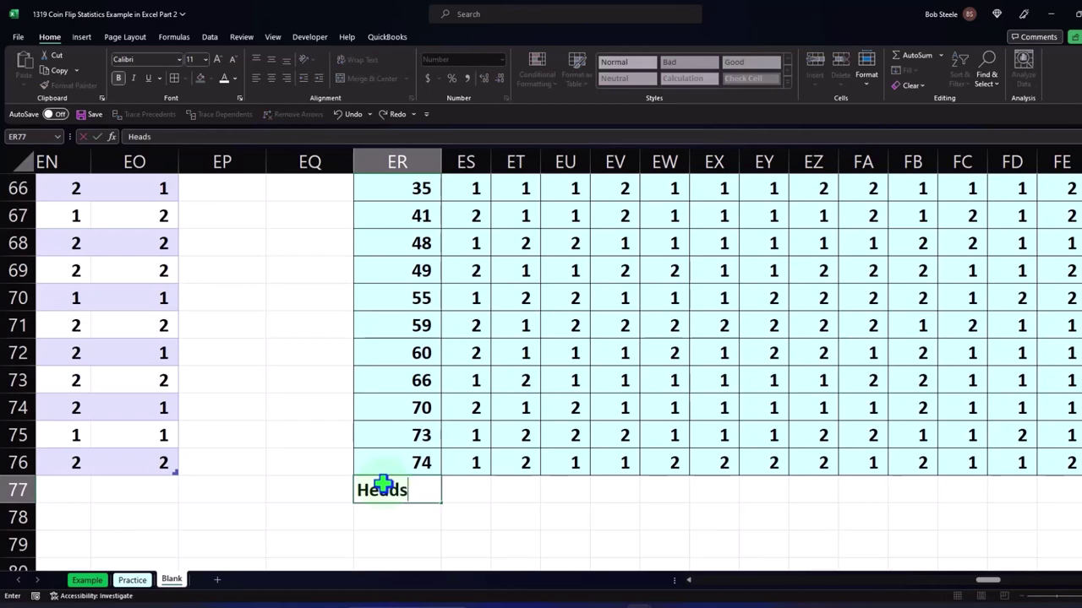
pyautogui.press('Tab')
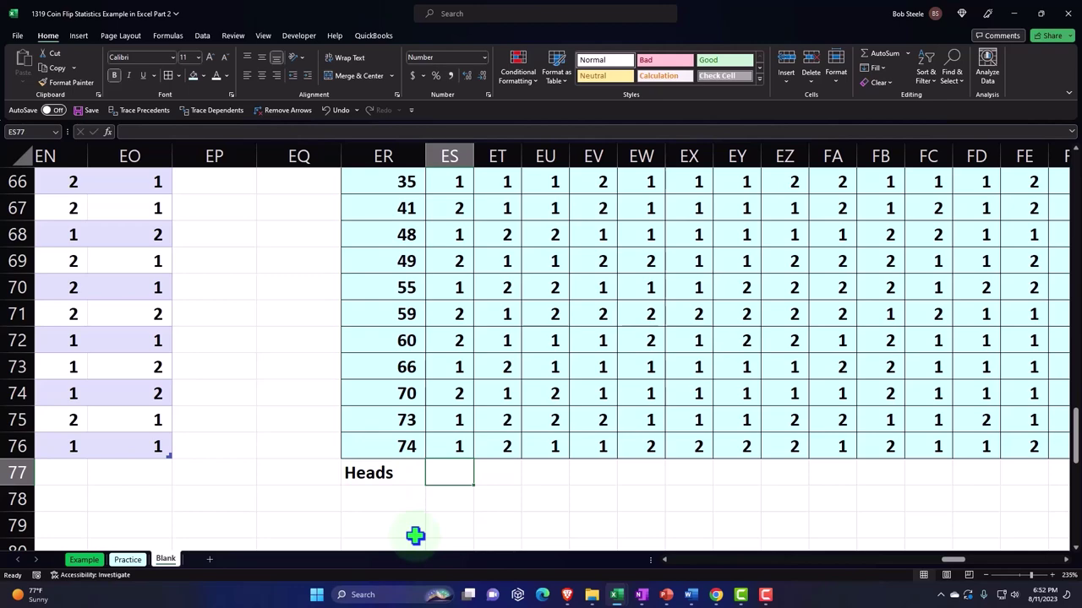
# - Count the heads of Test 1 in ES77 with =COUNTIF(ES2:ES76,1)
pyautogui.write('=countif')
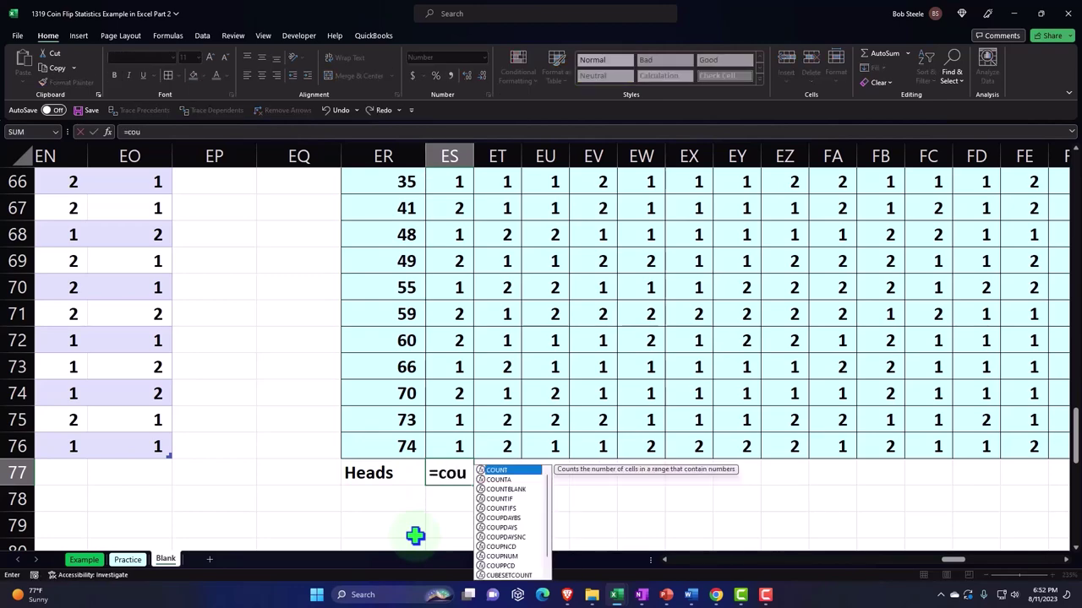
pyautogui.write('(')
pyautogui.click(463, 466)
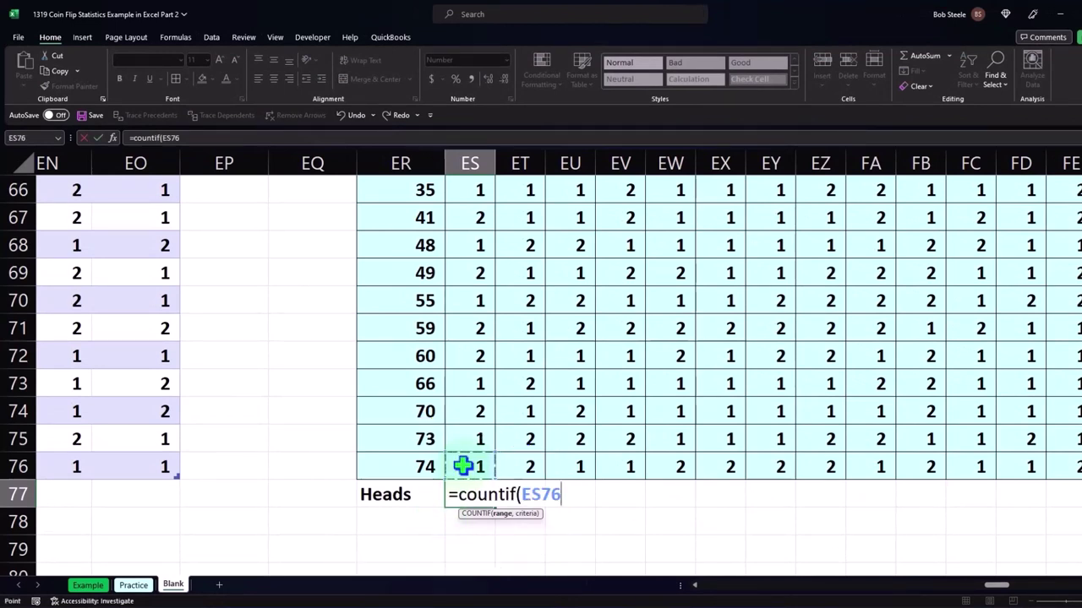
pyautogui.hotkey('ctrl', 'shift', 'Up')
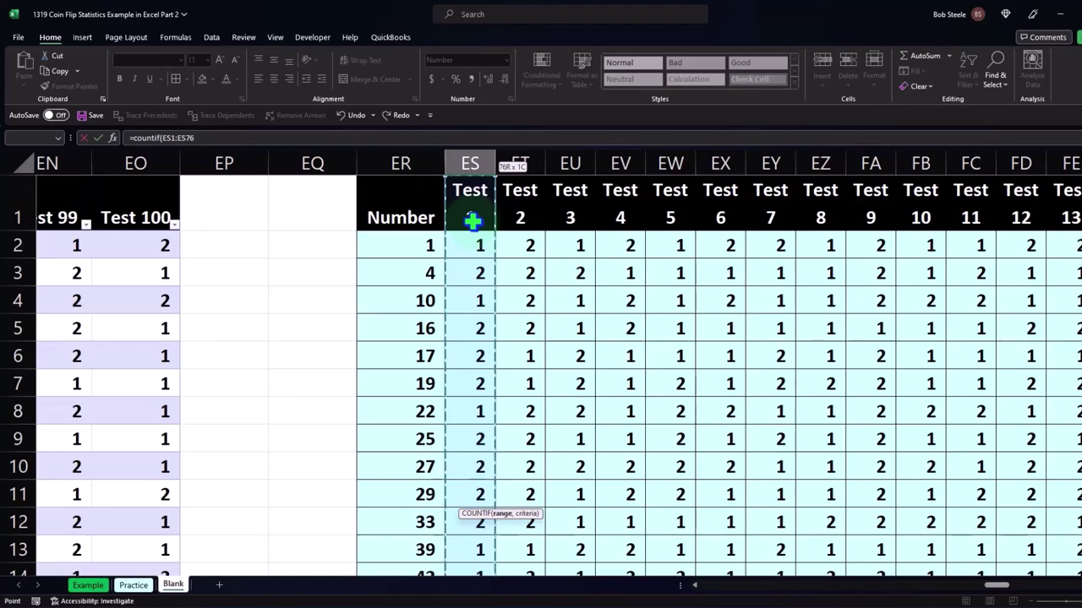
pyautogui.hotkey('shift', 'Down')
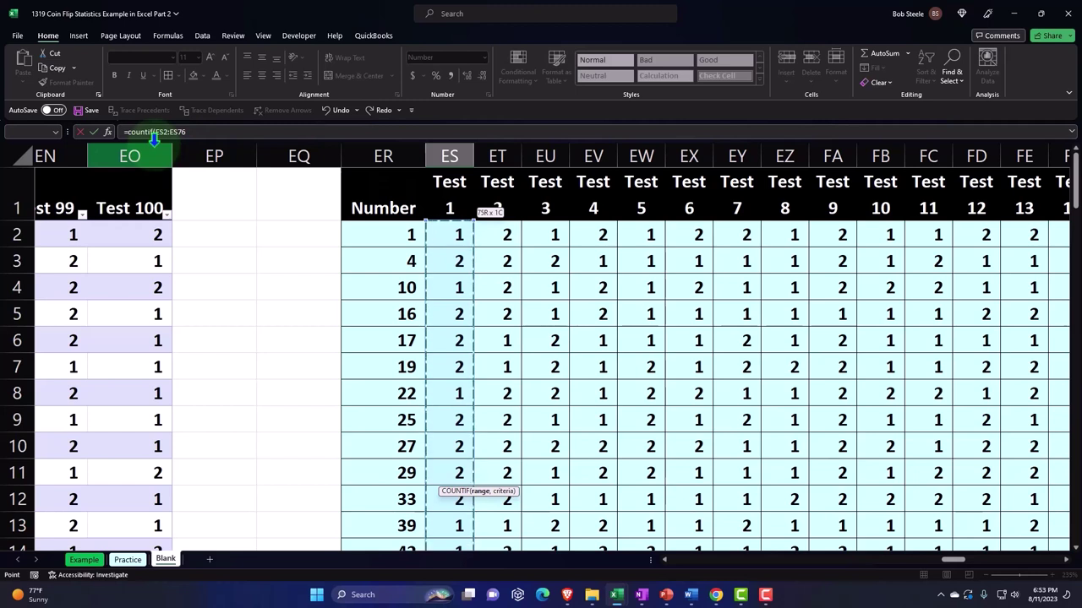
pyautogui.press('Return')
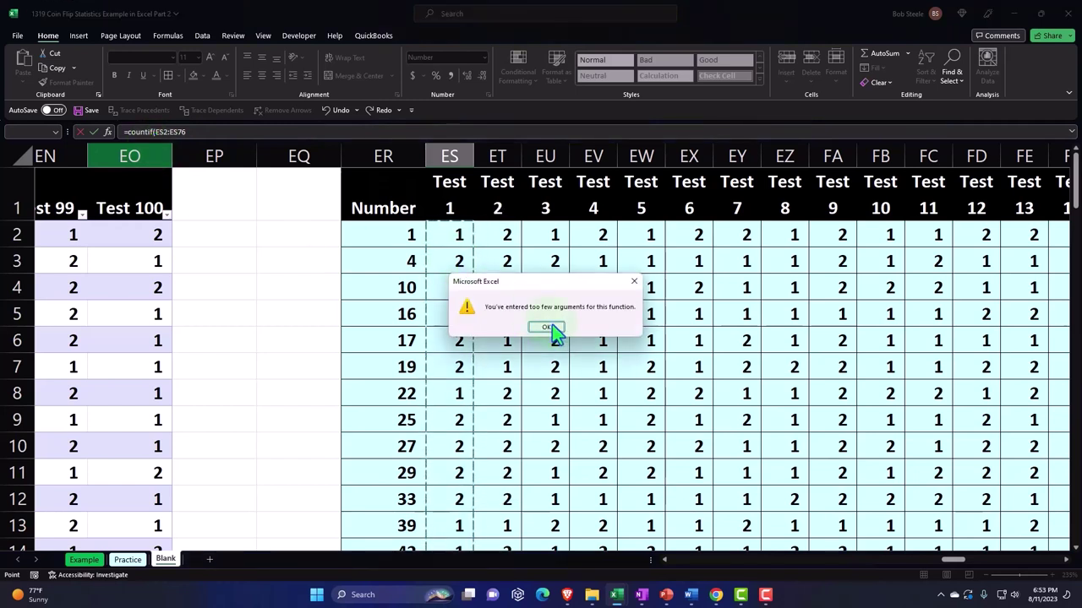
pyautogui.click(634, 282)
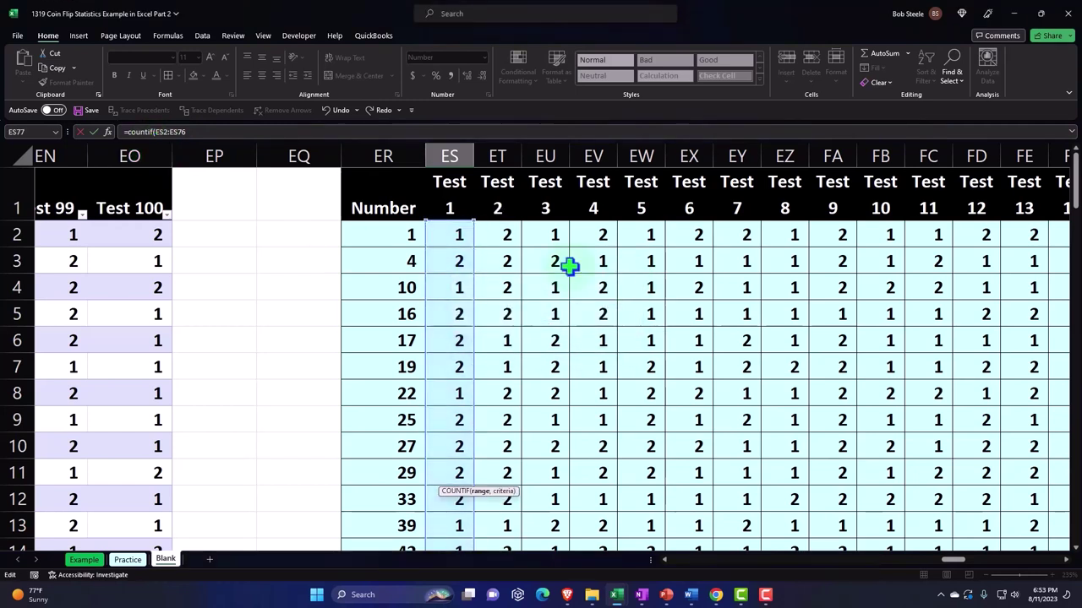
pyautogui.write(',1')
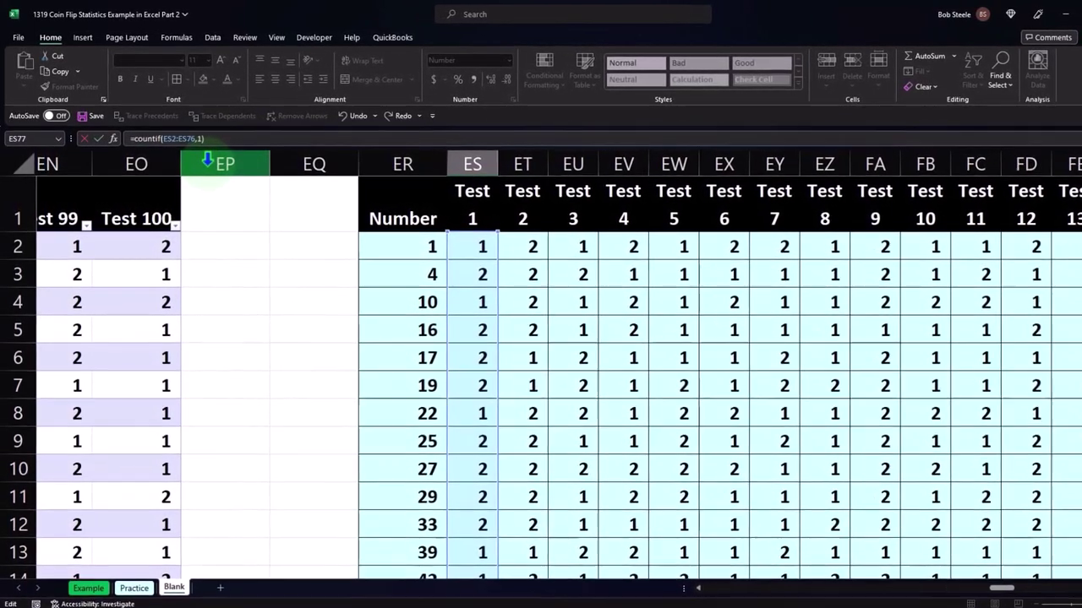
pyautogui.press('Return')
# - Review the range and criterion of the heads formula in ES77, leaving it as entered
pyautogui.scroll(-2, 327, 278)
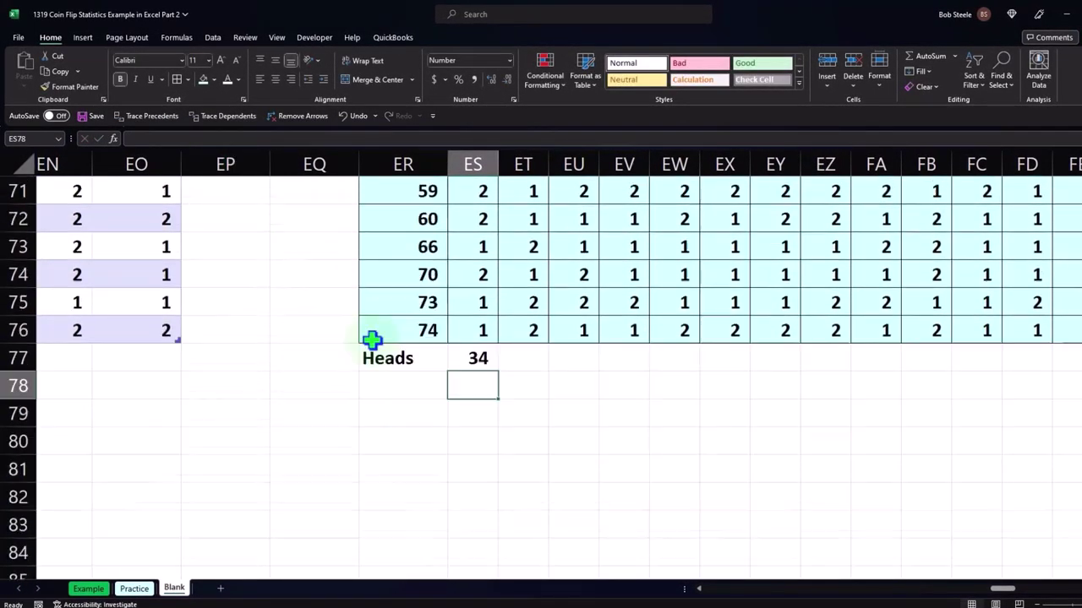
pyautogui.click(473, 357)
pyautogui.doubleClick(473, 358)
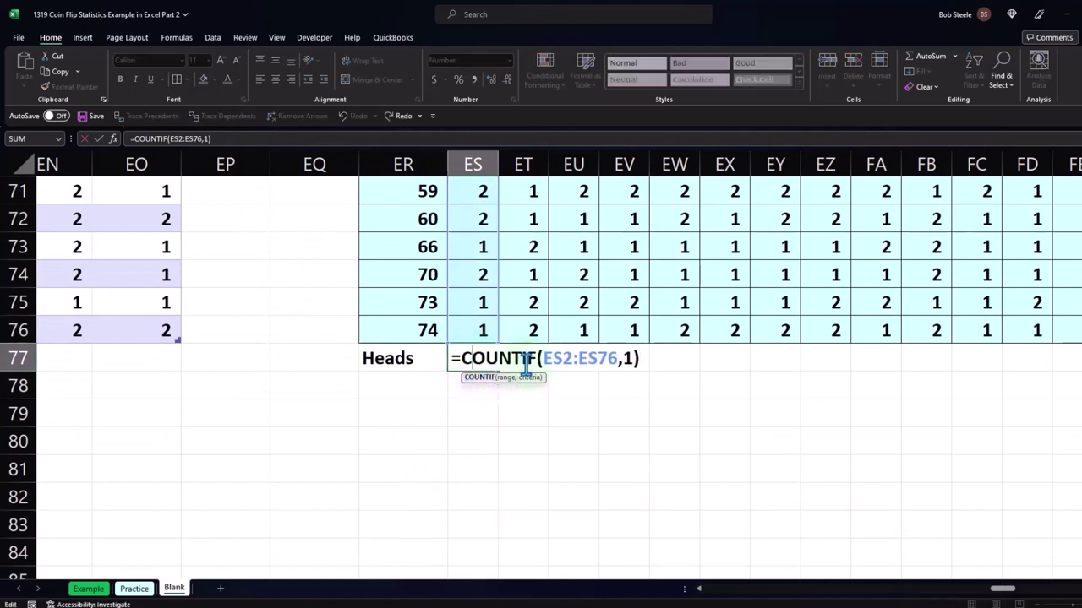
pyautogui.moveTo(541, 360); pyautogui.dragTo(600, 376)
pyautogui.click(623, 361)
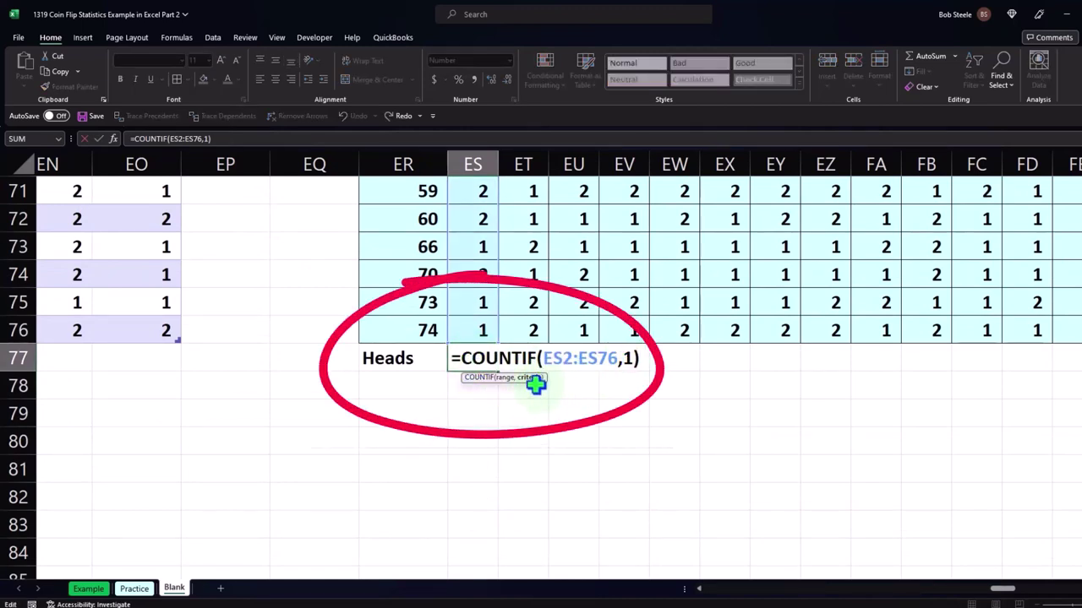
pyautogui.press('Return')
# - Label ER78, below Heads, as Tails
pyautogui.press('Left')
pyautogui.write('Tai')
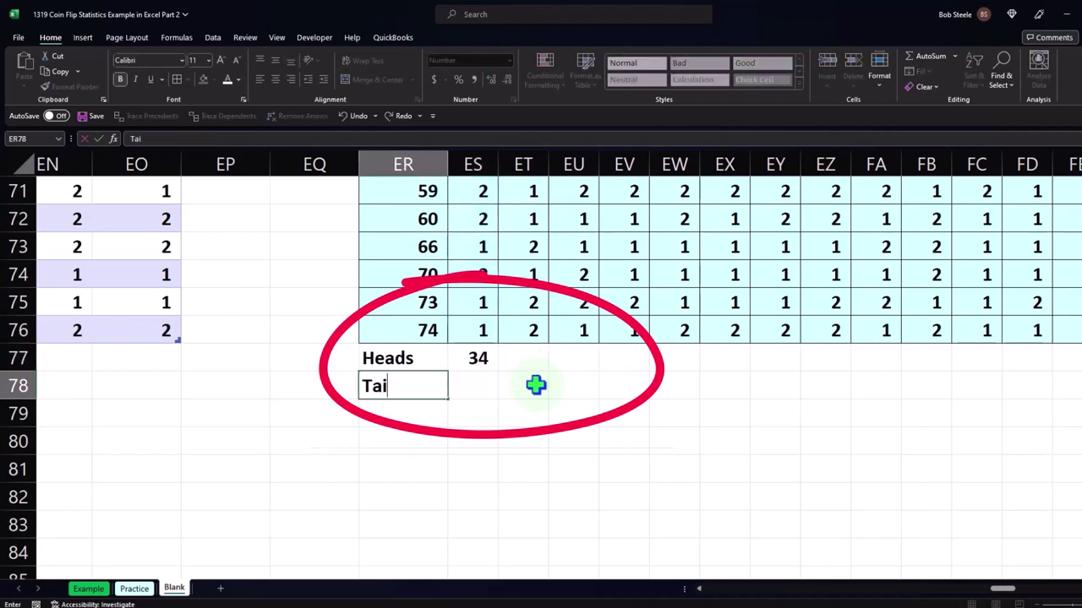
pyautogui.write('ls')
pyautogui.press('Tab')
# - Count the tails of Test 1 in ES78 with =COUNTIF(ES2:ES76,2) and review the formula
pyautogui.write('=count')
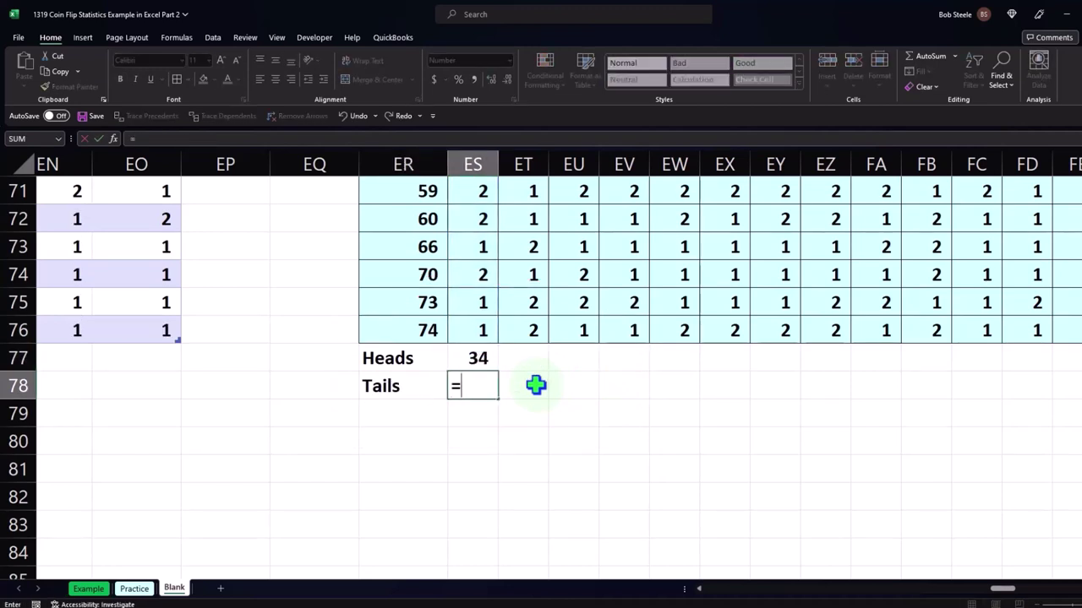
pyautogui.write('if')
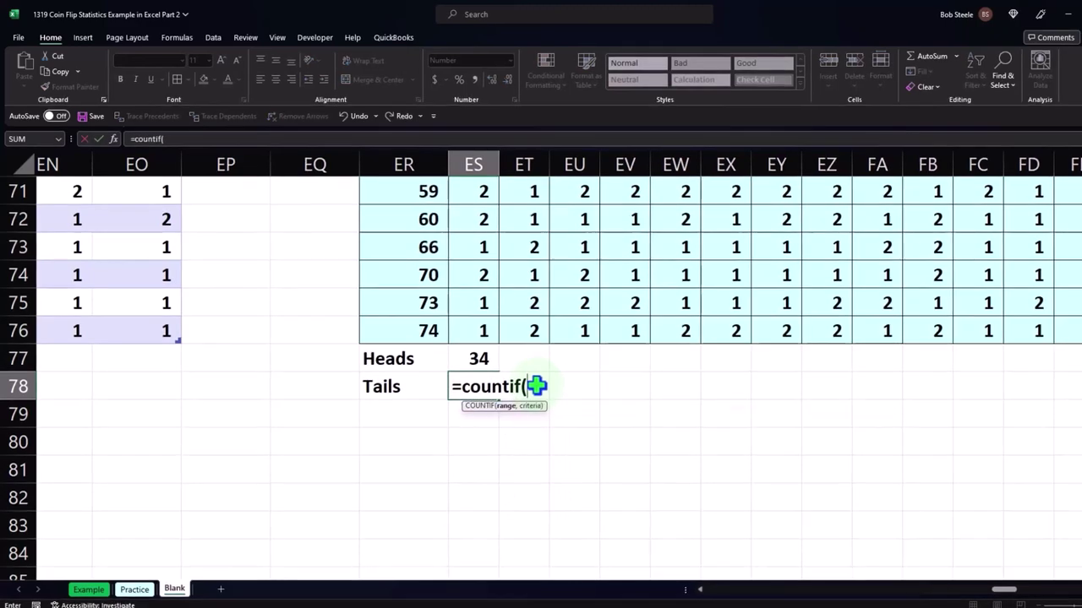
pyautogui.write('(')
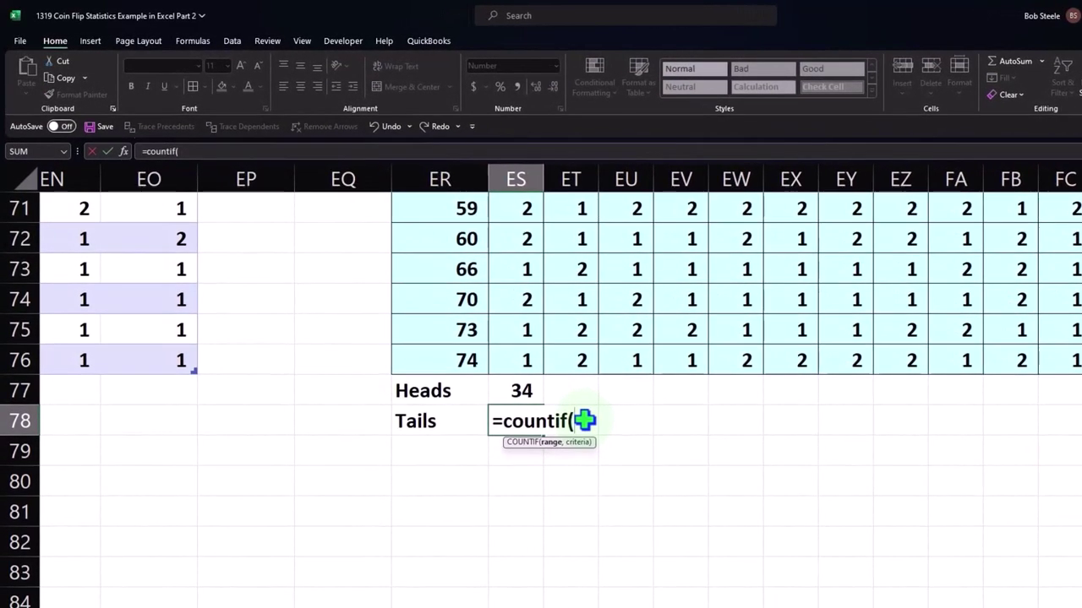
pyautogui.press('Up')
pyautogui.press('Up')
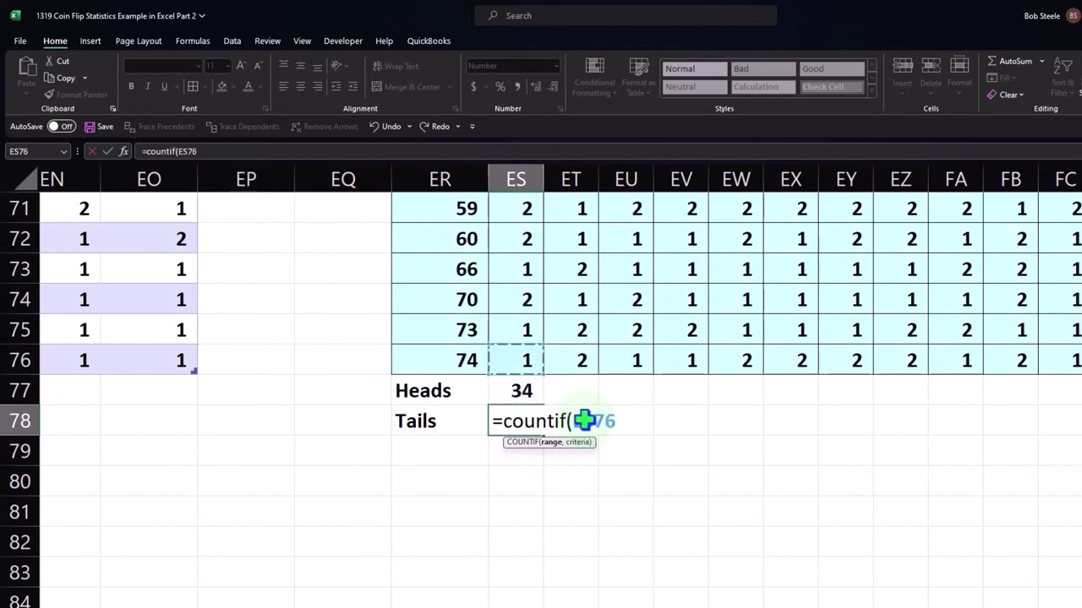
pyautogui.hotkey('ctrl', 'shift', 'Up')
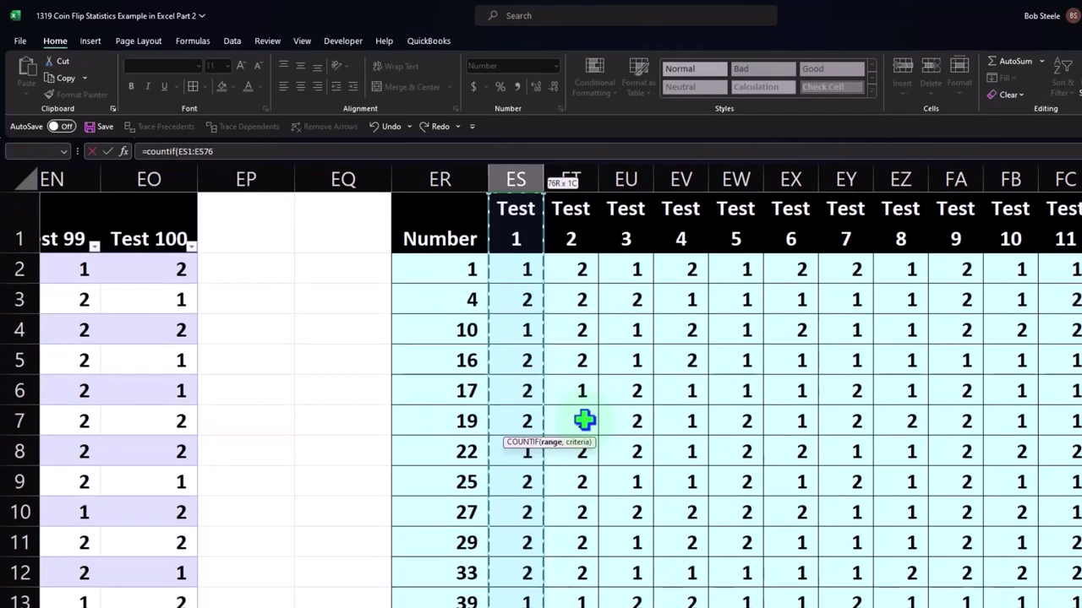
pyautogui.hotkey('shift', 'Down')
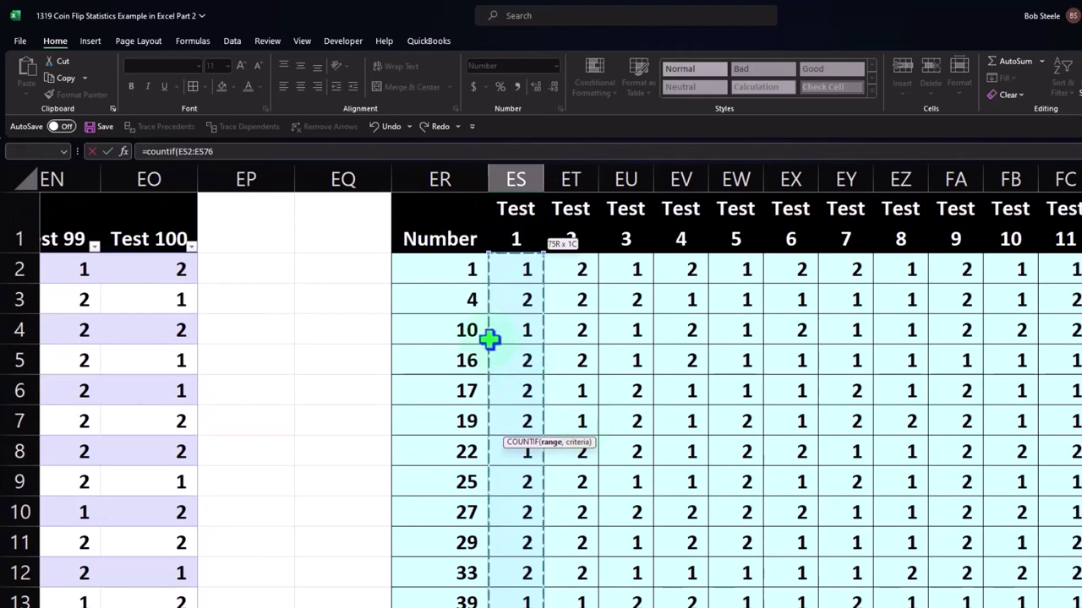
pyautogui.click(222, 151)
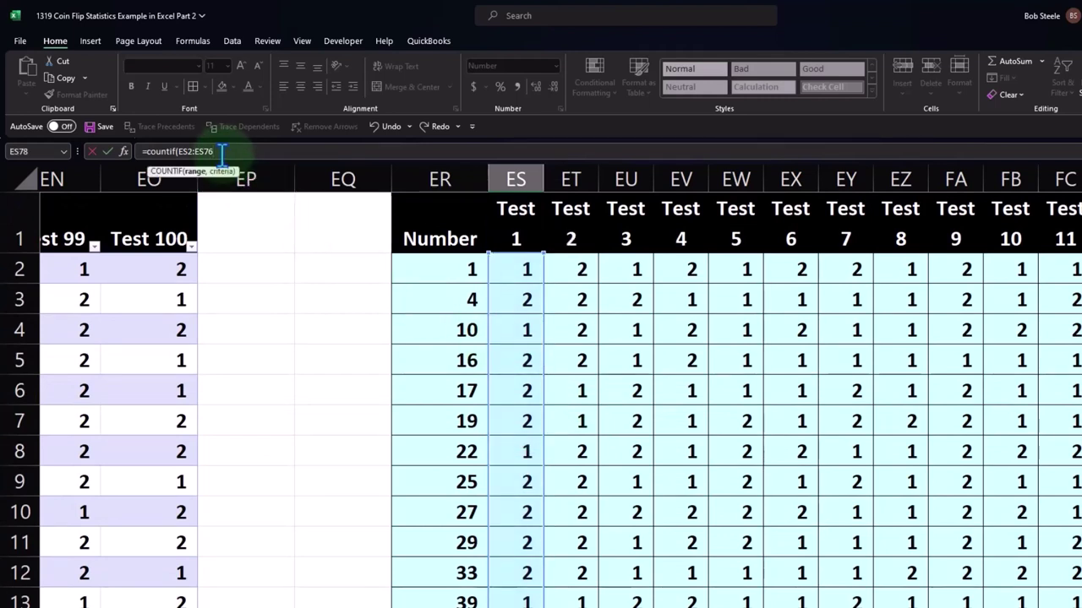
pyautogui.write(',')
pyautogui.write('2')
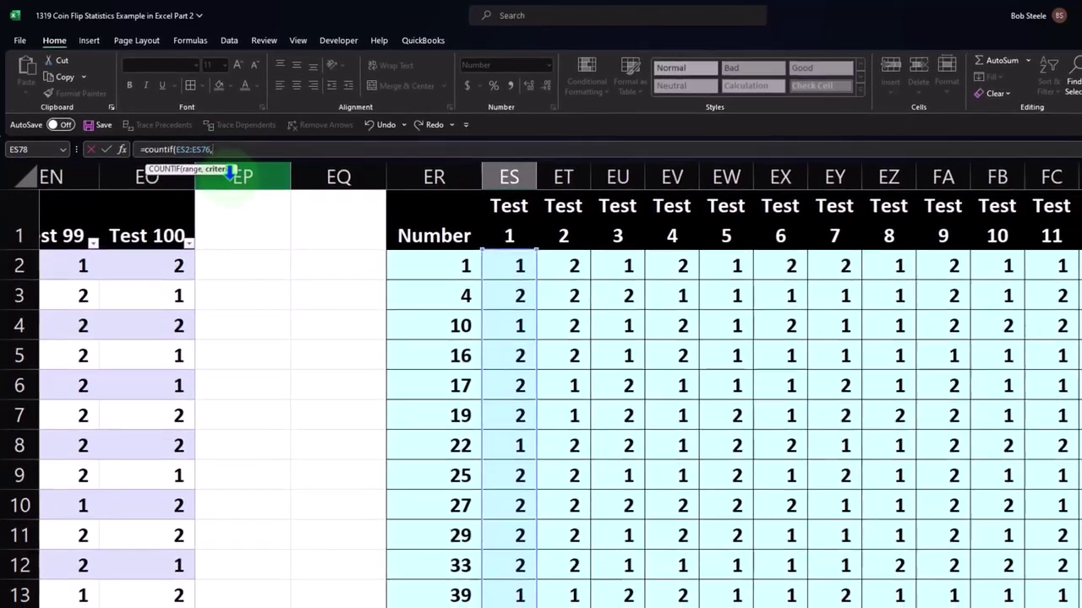
pyautogui.press('Return')
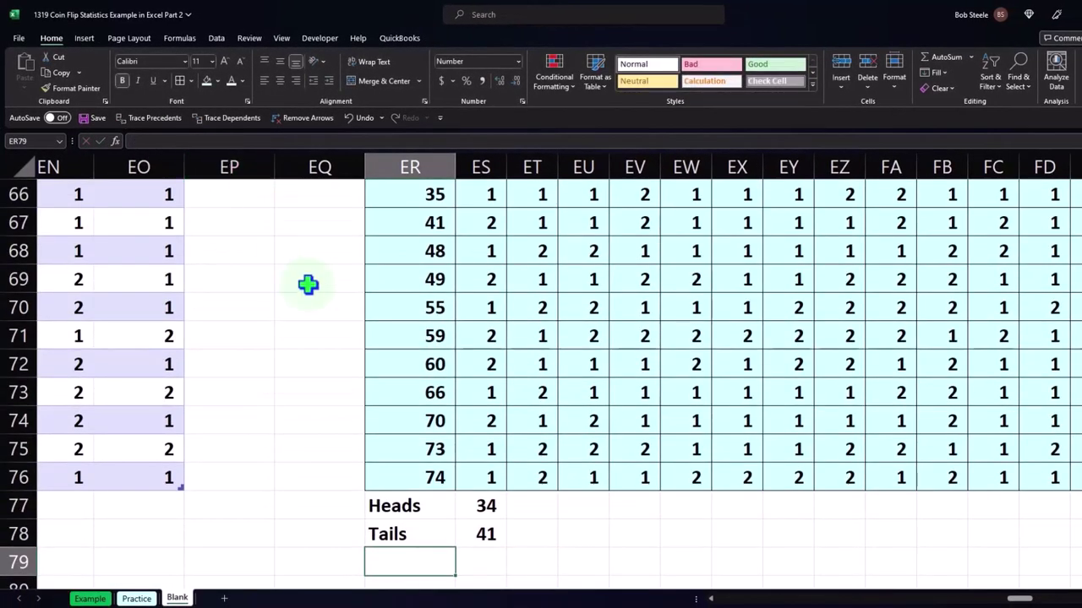
pyautogui.scroll(-1, 309, 284)
pyautogui.doubleClick(478, 443)
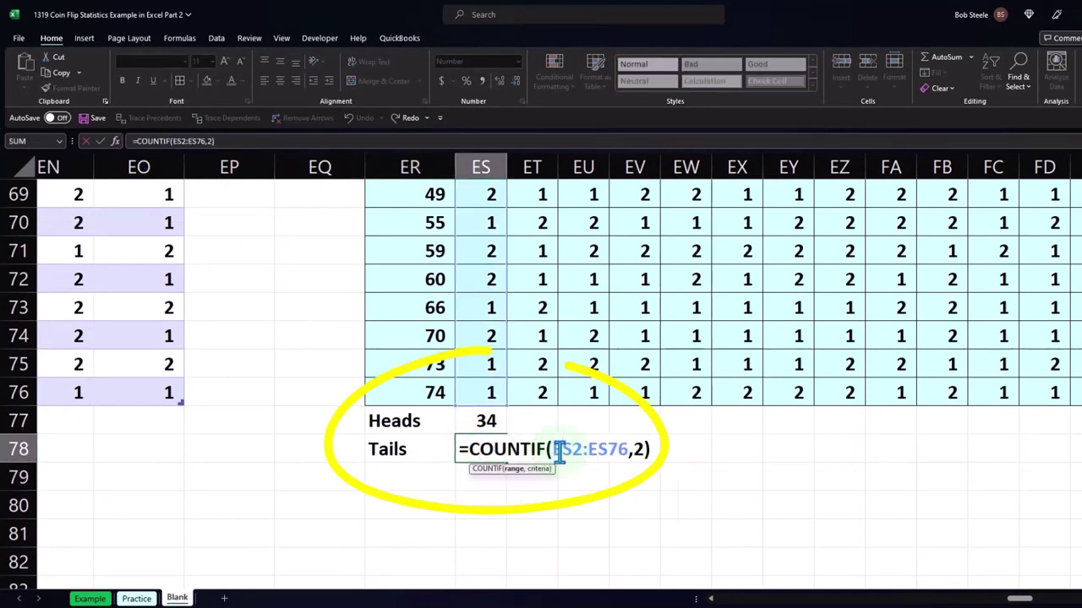
pyautogui.press('Return')
# - Add a Total row in row 79 that sums ES77:ES78 in ES79, and underline the tails count in ES78
pyautogui.press('Left')
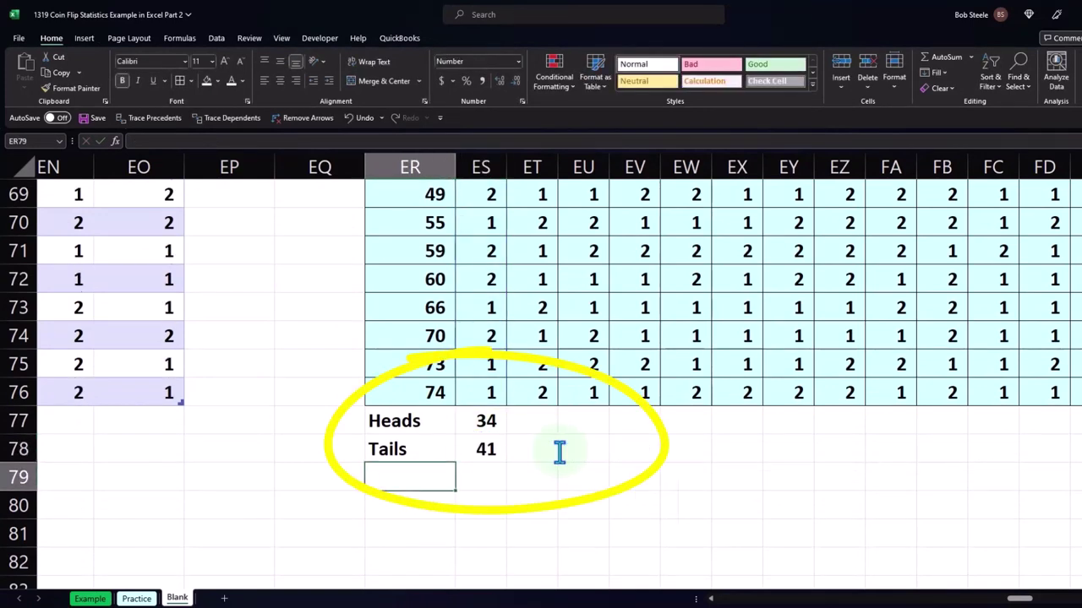
pyautogui.write('Total')
pyautogui.press('Right')
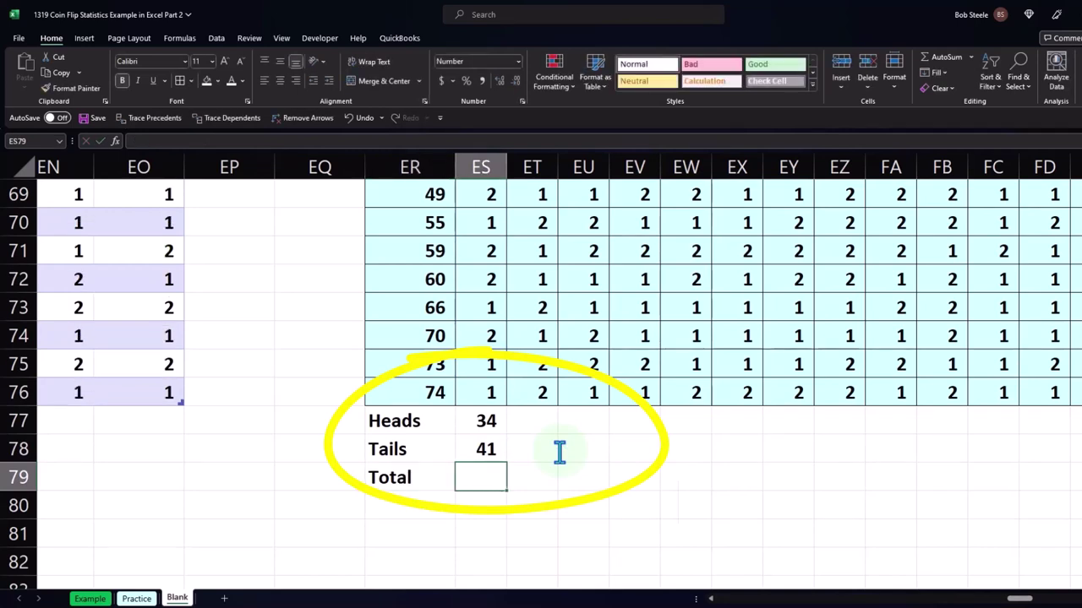
pyautogui.write('=')
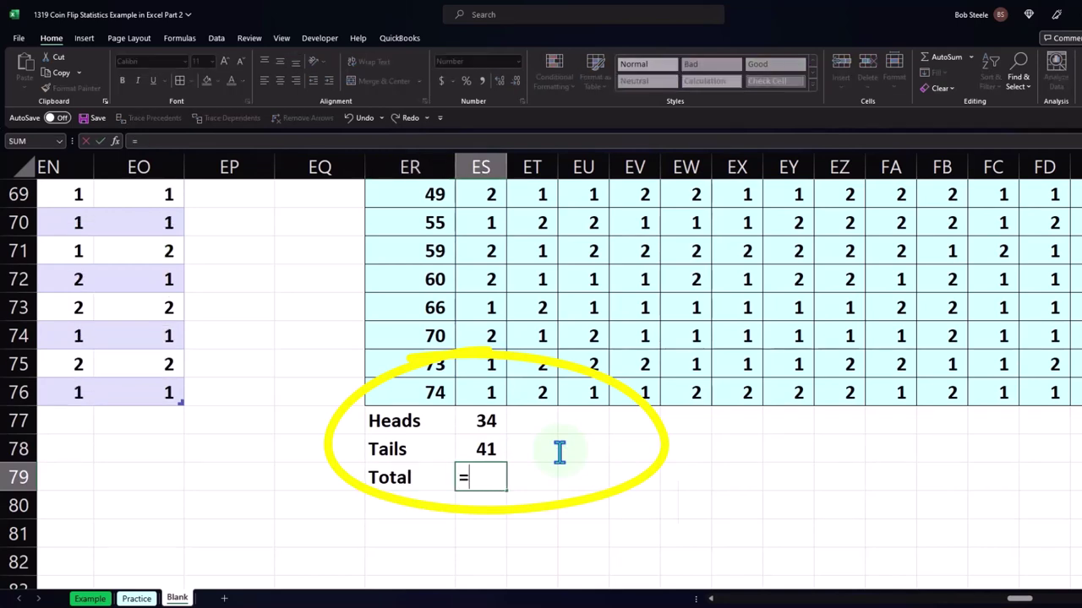
pyautogui.write('sum(')
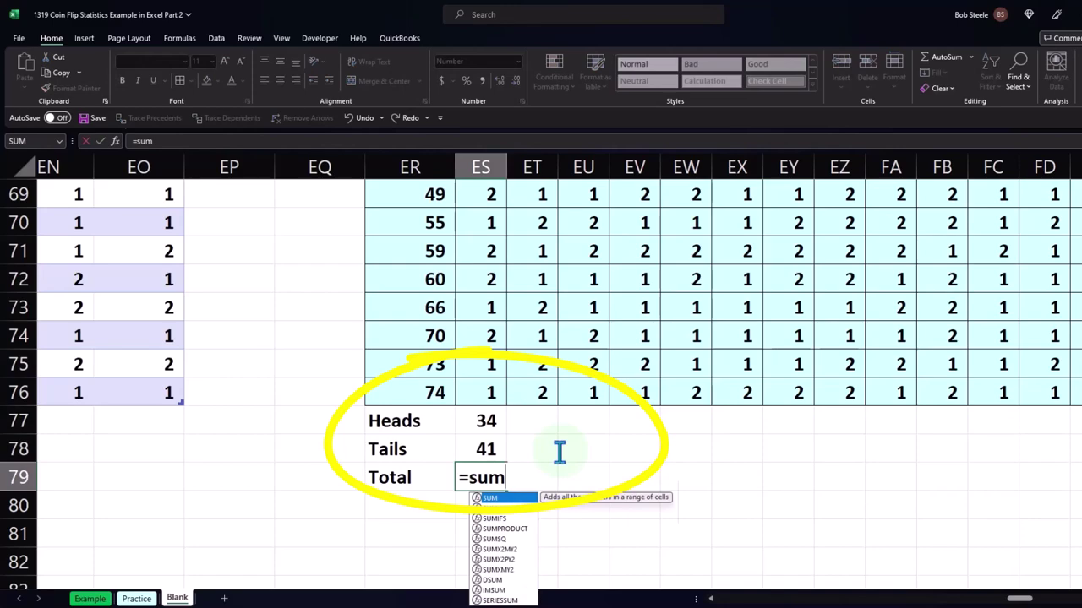
pyautogui.press('Up')
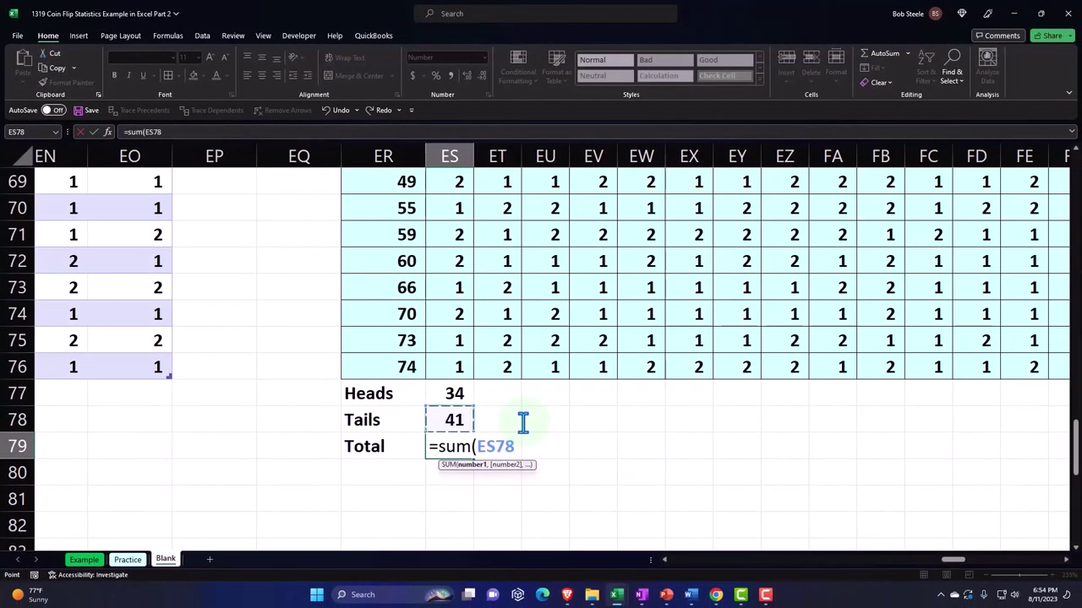
pyautogui.hotkey('shift', 'Up')
pyautogui.press('Return')
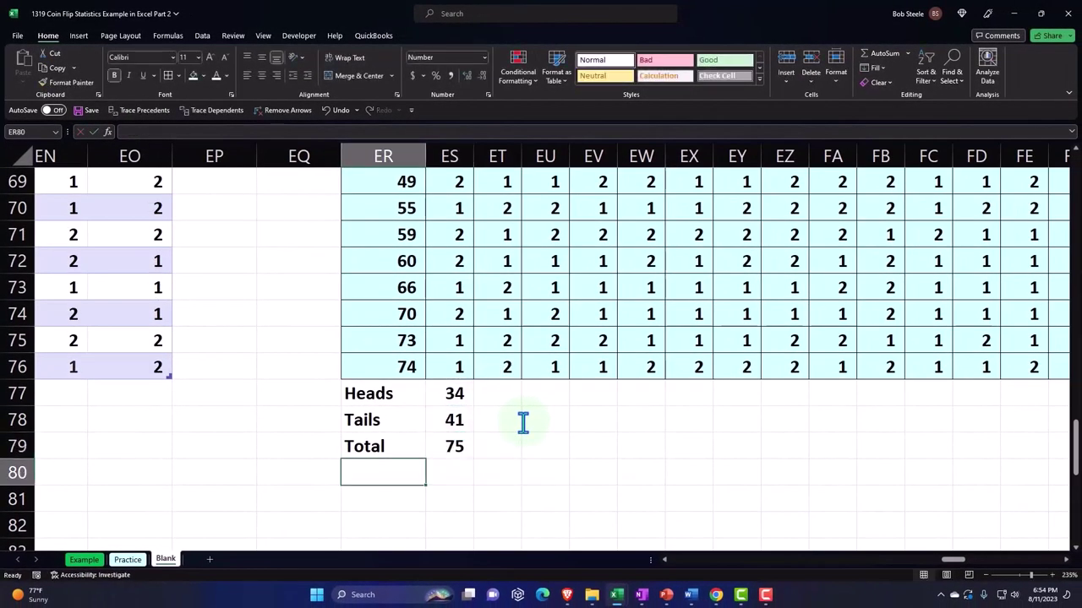
pyautogui.click(454, 420)
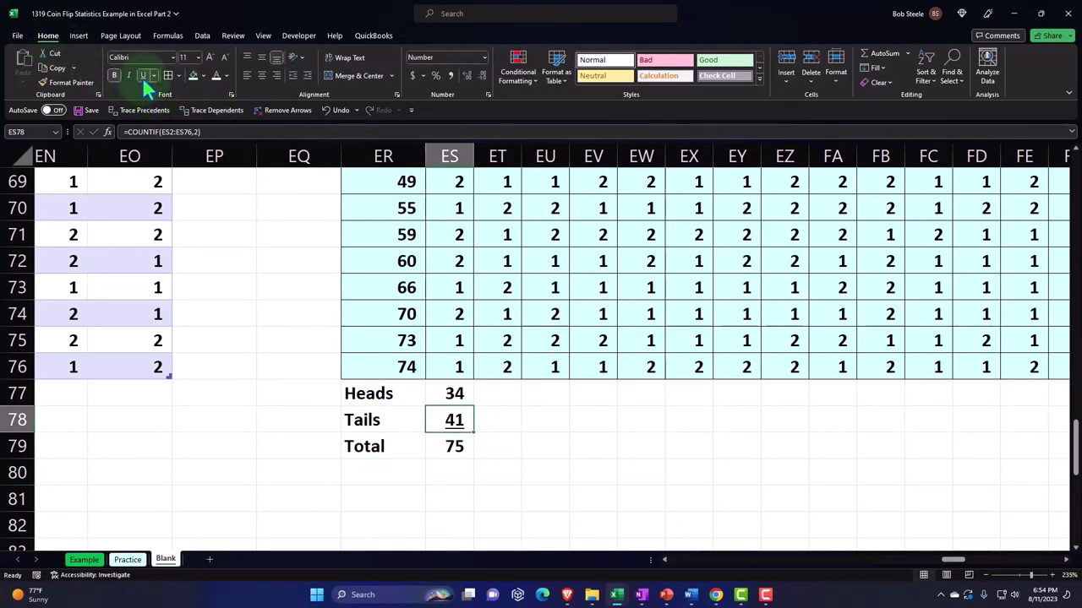
# - Label ER80, below Total, as % Heads
pyautogui.press('Down')
pyautogui.press('Down')
pyautogui.press('Left')
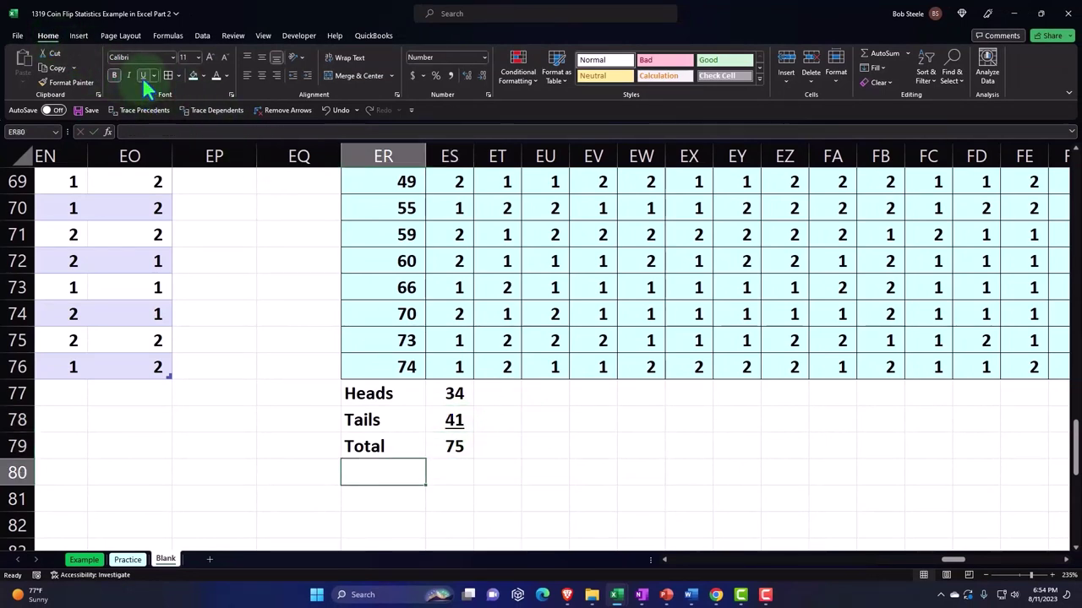
pyautogui.write('%')
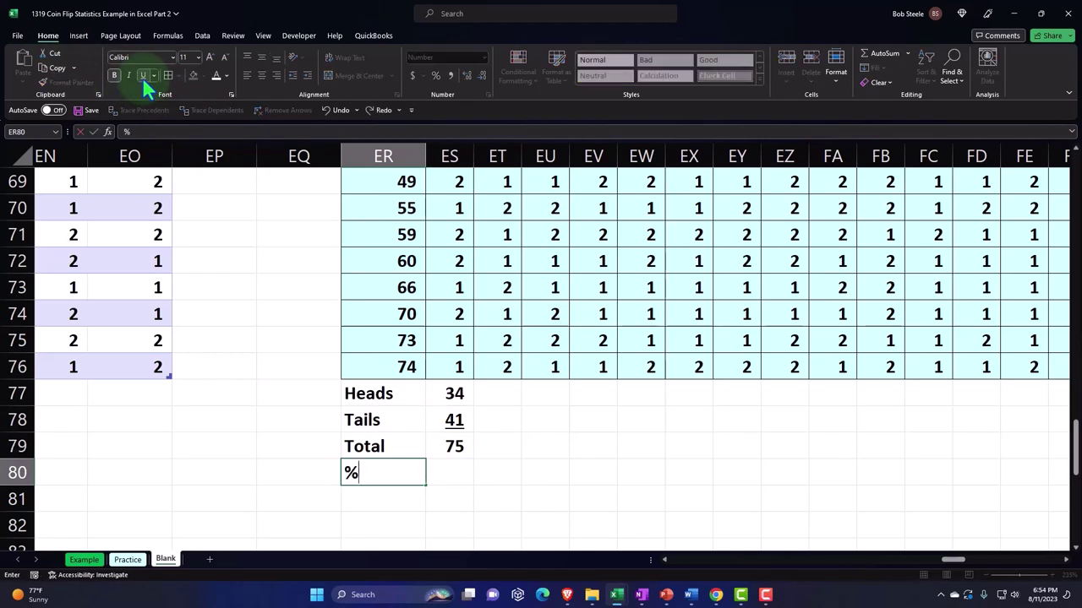
pyautogui.write(' Heads')
pyautogui.press('Tab')
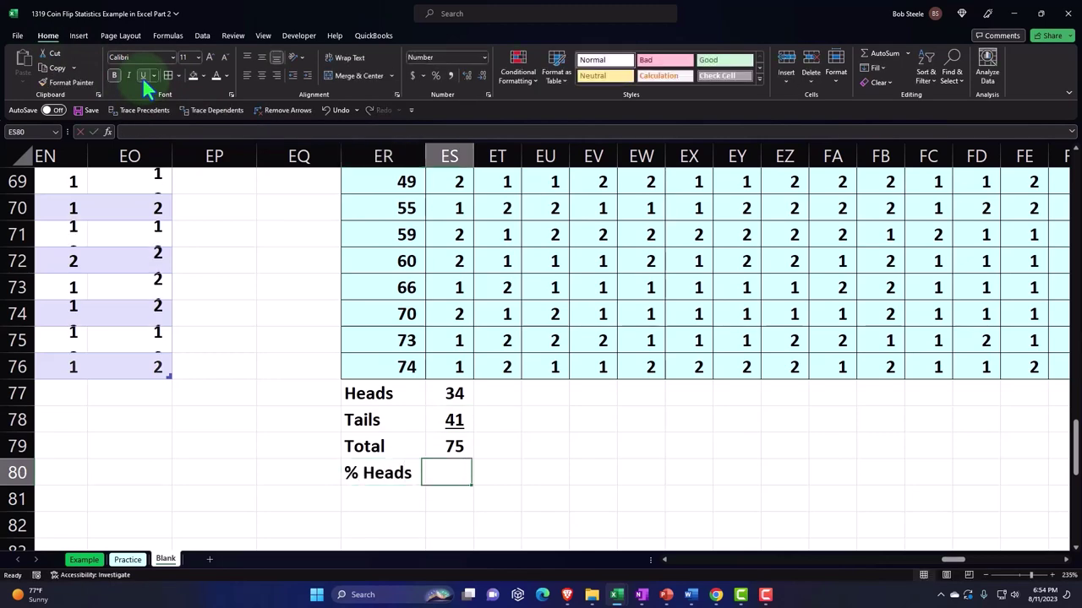
# - Calculate the heads percentage of Test 1 in ES80 with =ES77/ES79
pyautogui.write('=')
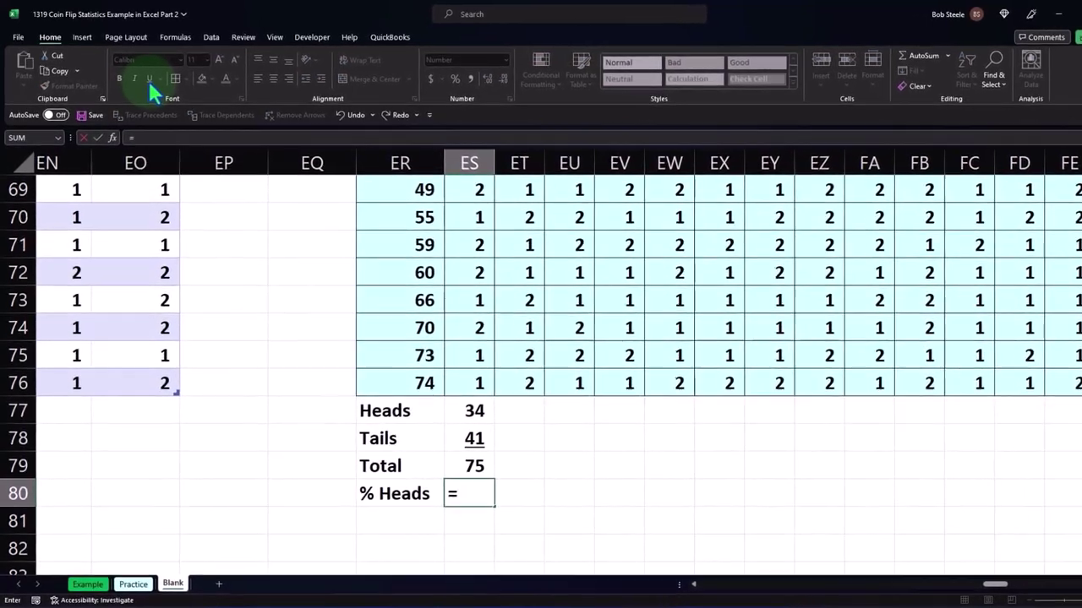
pyautogui.press('Up')
pyautogui.press('Up')
pyautogui.press('Up')
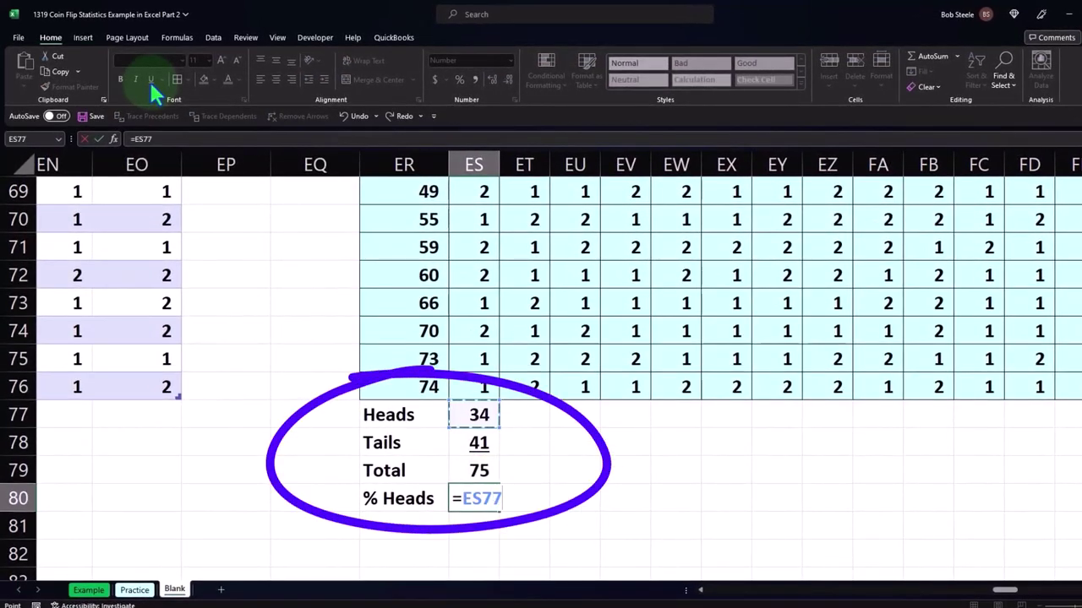
pyautogui.write('/')
pyautogui.press('Up')
pyautogui.press('Return')
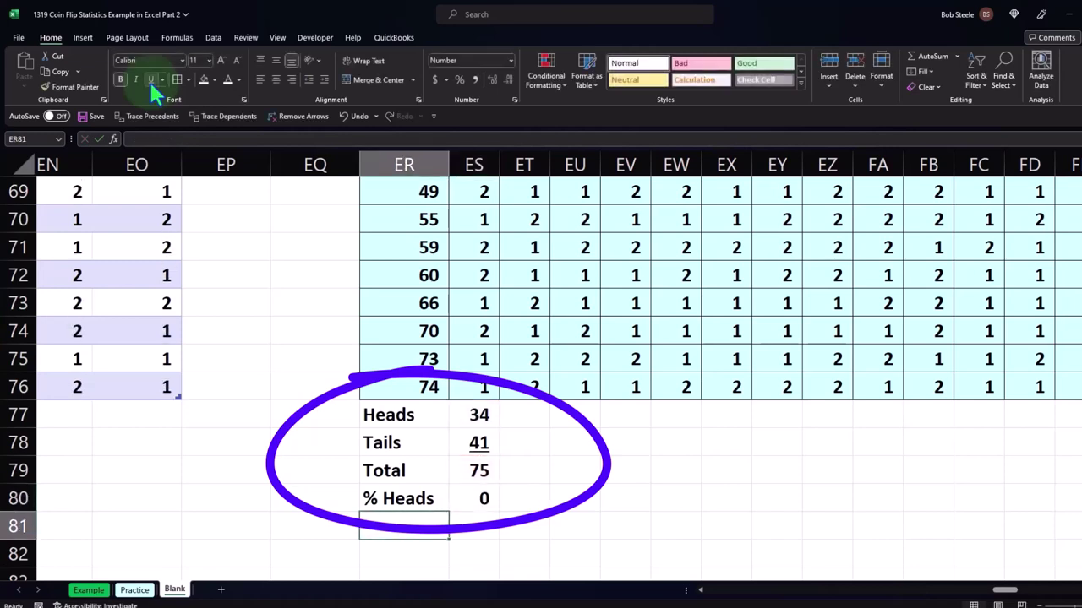
# - Format the heads percentage in ES80 as a percentage without decimals
pyautogui.press('Up')
pyautogui.press('Right')
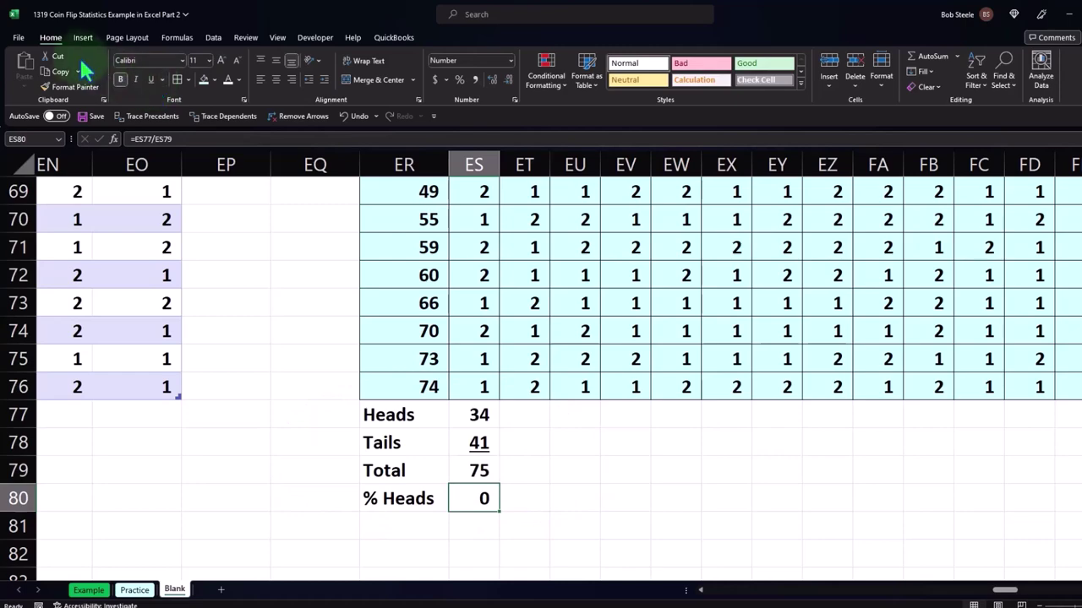
pyautogui.click(458, 79)
pyautogui.click(513, 81)
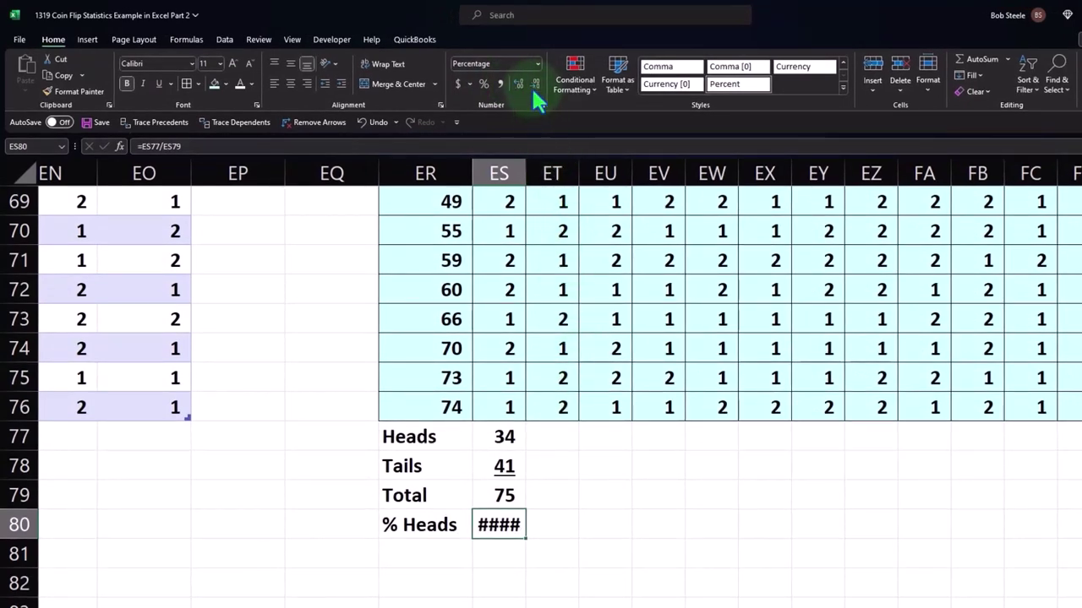
pyautogui.click(533, 89)
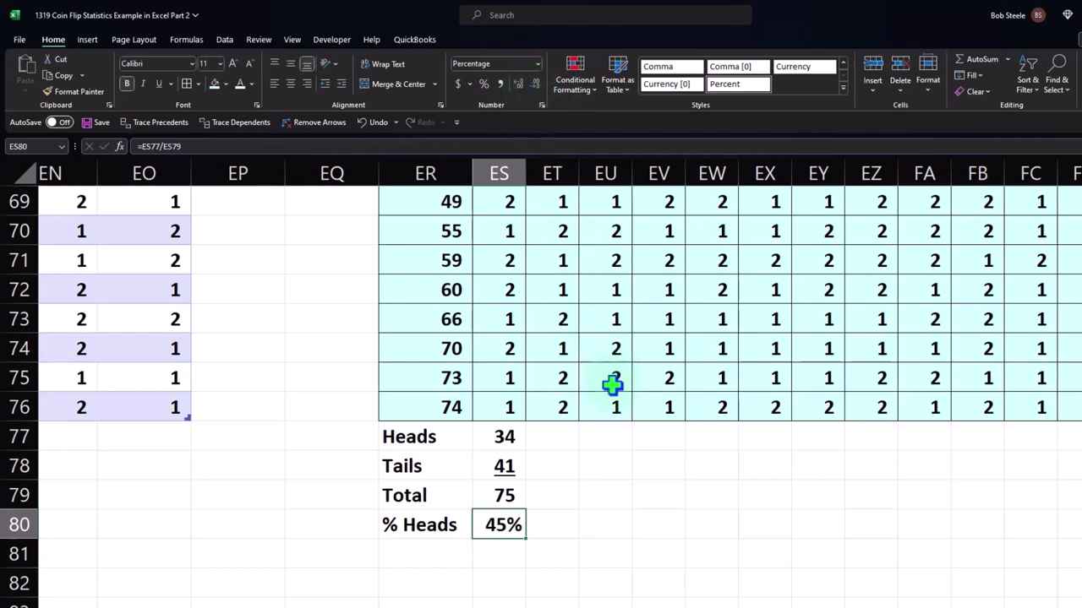
# - Label ER81, below % Heads, as % Tails
pyautogui.click(456, 553)
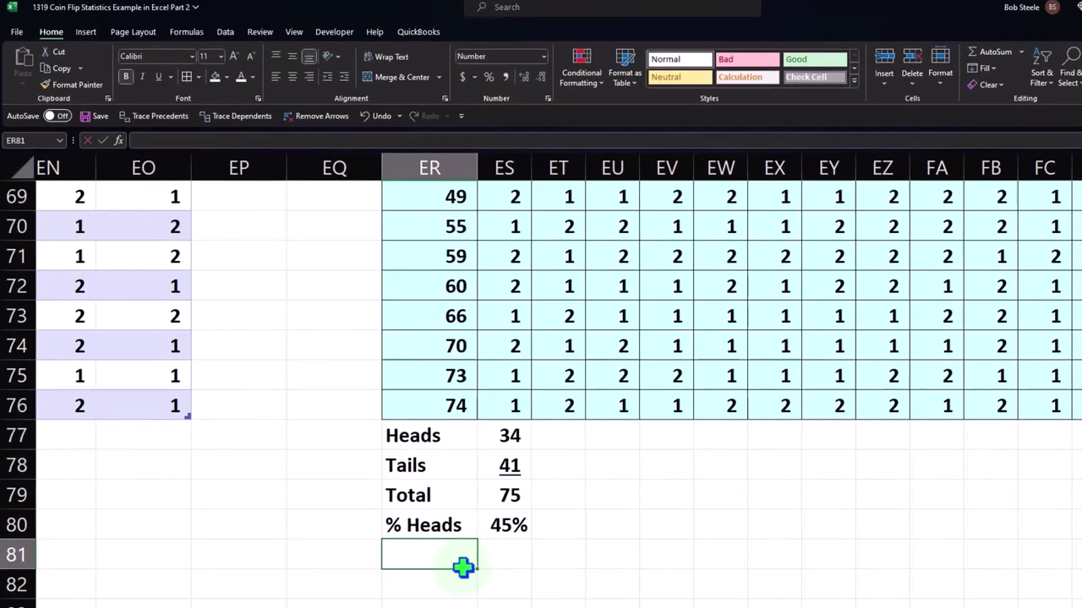
pyautogui.write('% Tails')
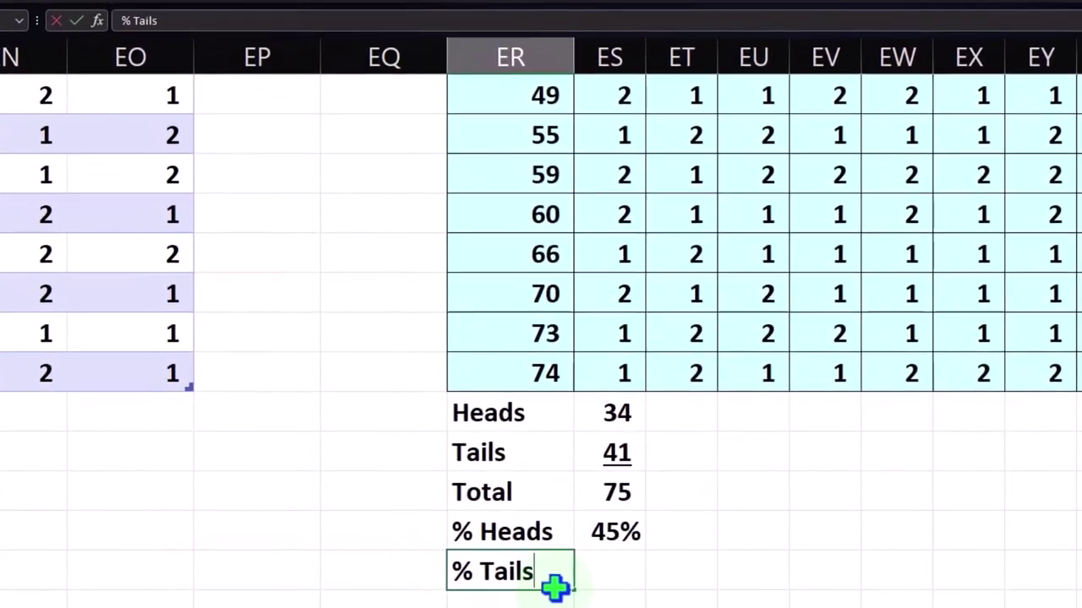
pyautogui.press('Tab')
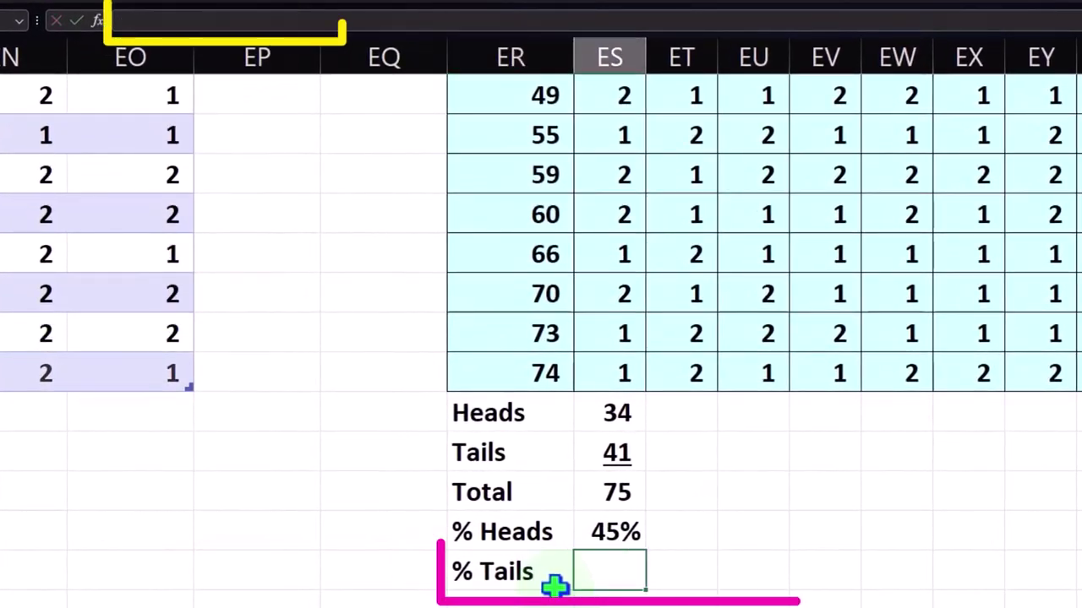
# - Calculate the tails percentage of Test 1 in ES81 with =ES78/ES79 and format it as a percentage
pyautogui.press('Up')
pyautogui.press('Up')
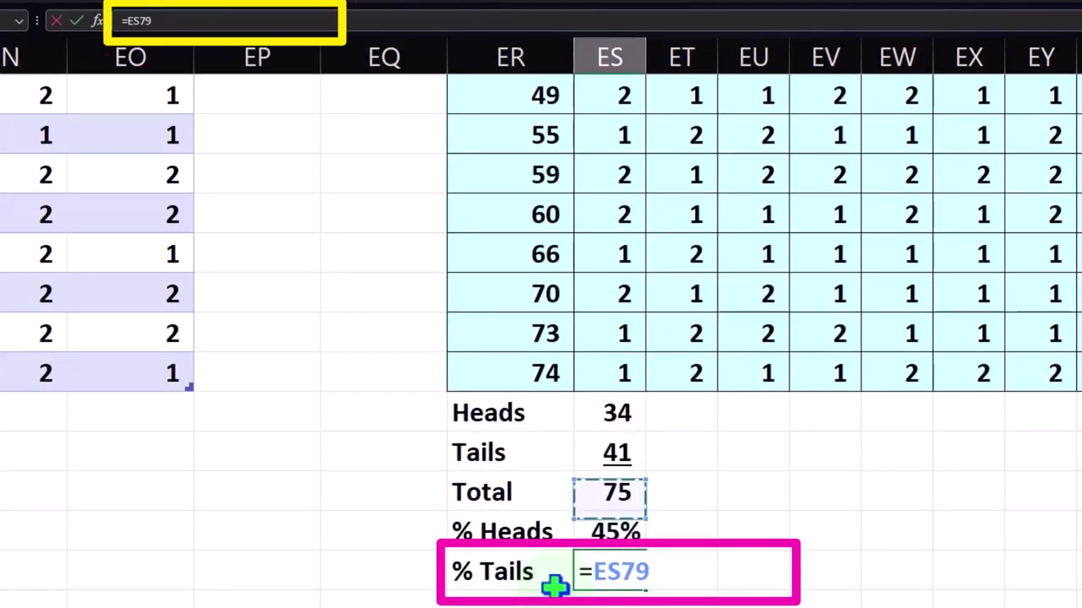
pyautogui.write('/')
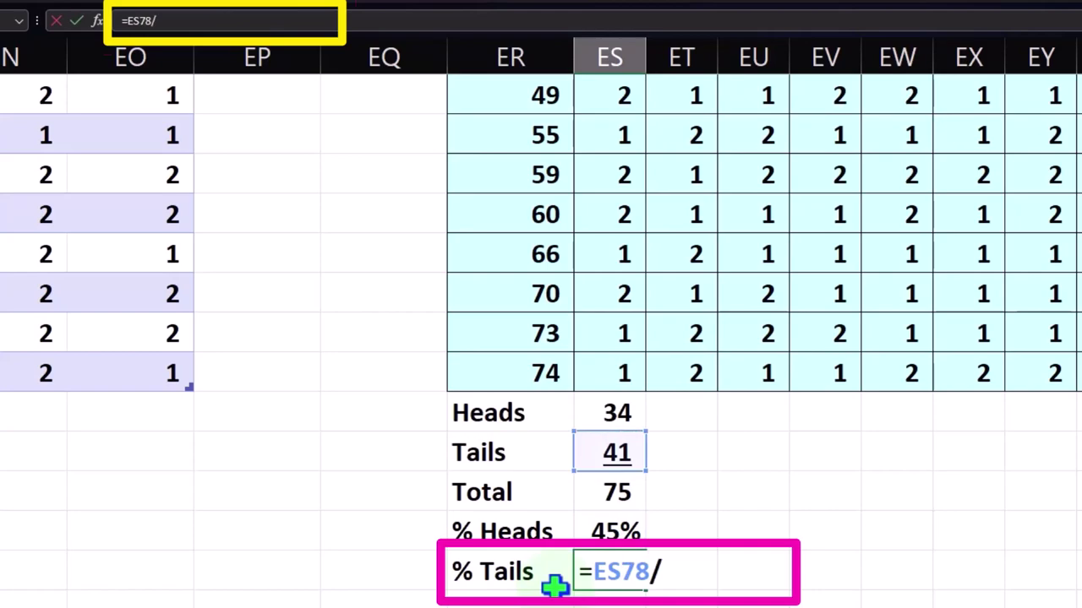
pyautogui.press('Up')
pyautogui.press('Up')
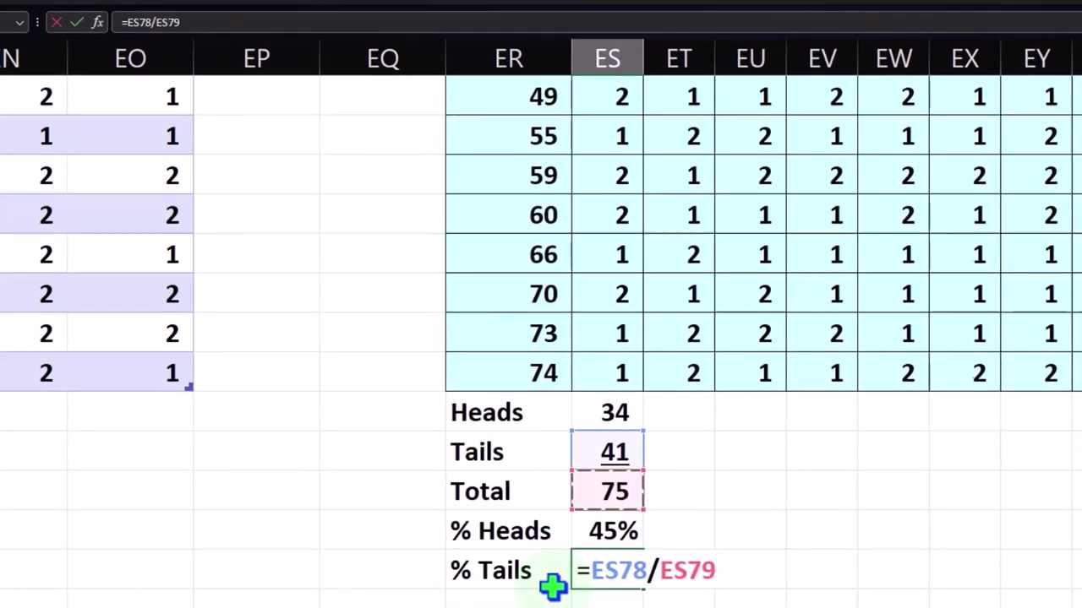
pyautogui.hotkey('ctrl', 'Return')
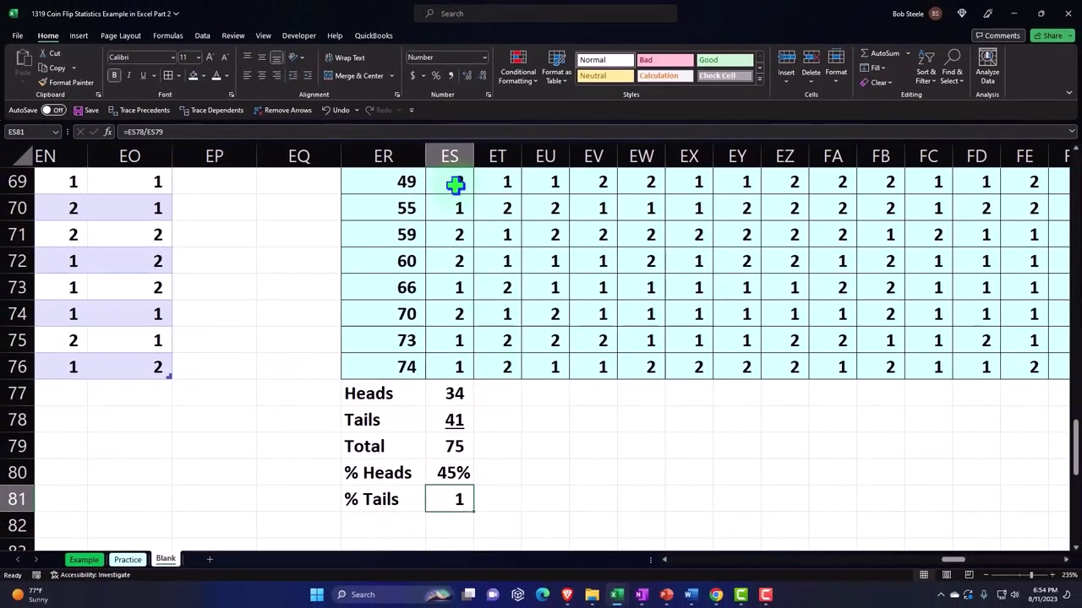
pyautogui.click(435, 75)
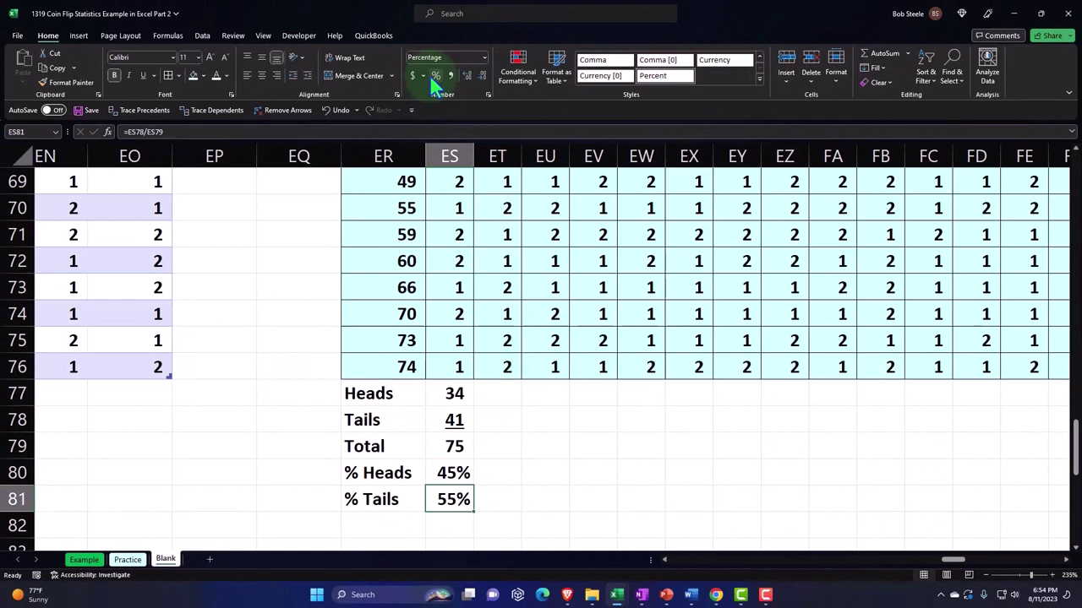
# - Add a % Total row in row 82 that sums ES80:ES81 in ES82
pyautogui.press('Down')
pyautogui.press('Left')
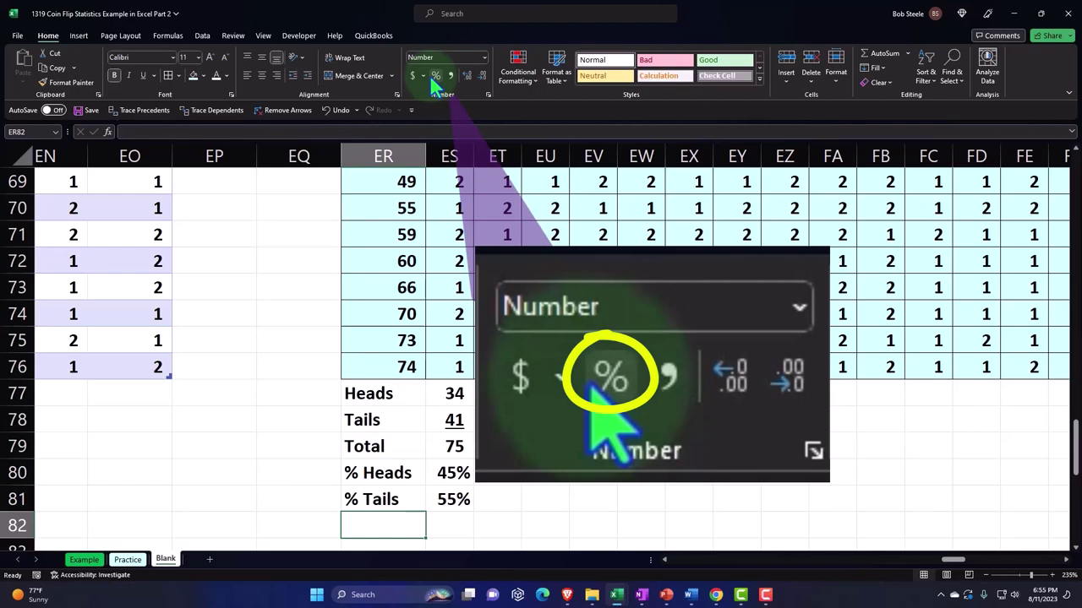
pyautogui.write('% Total')
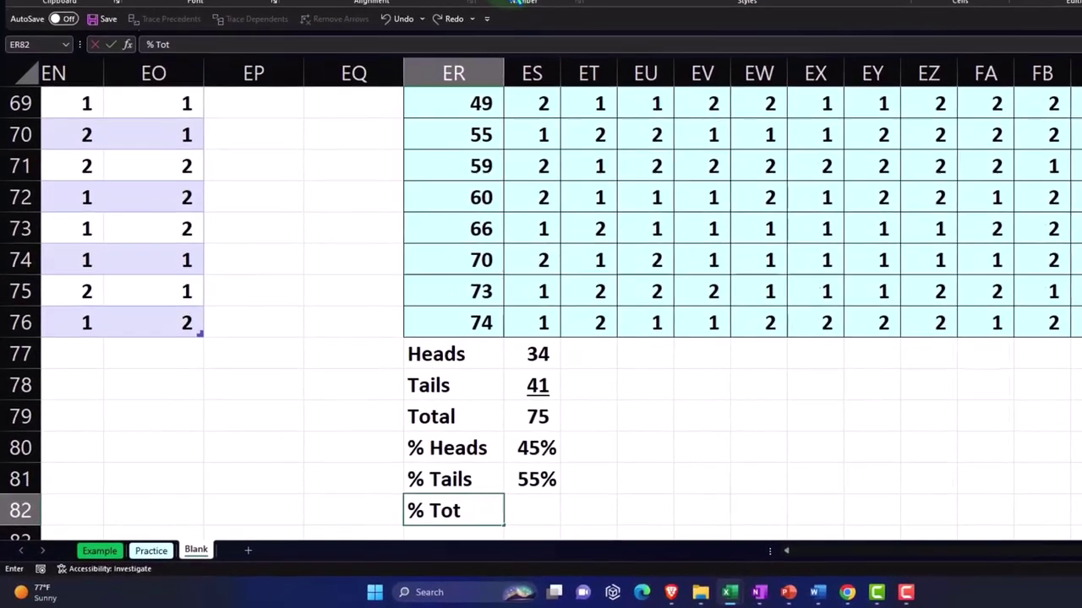
pyautogui.press('Tab')
pyautogui.write('=sum(')
pyautogui.press('Up')
pyautogui.press('Up')
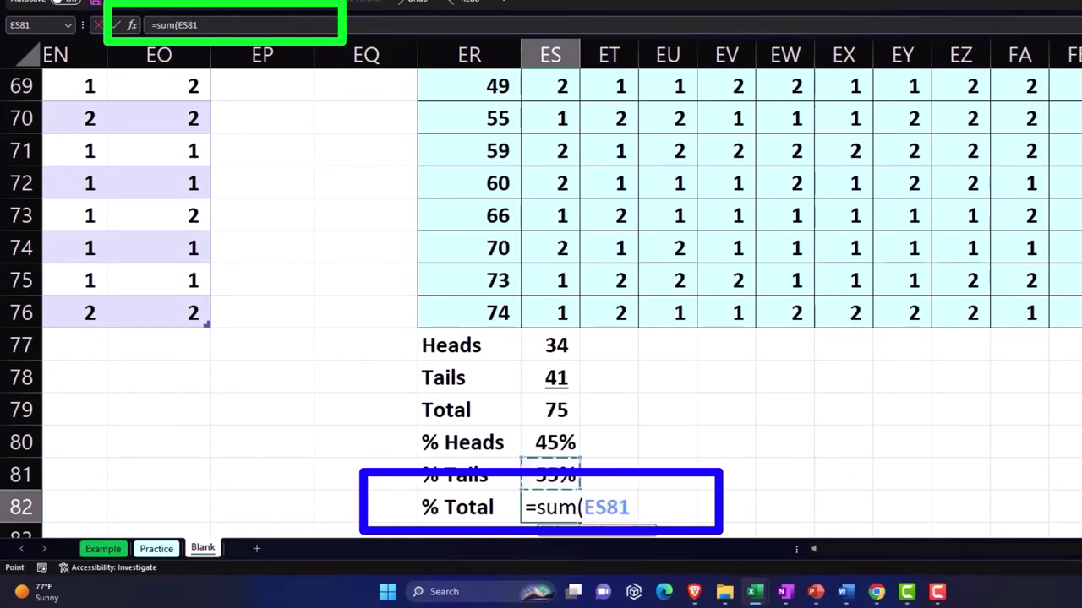
pyautogui.hotkey('shift', 'Down')
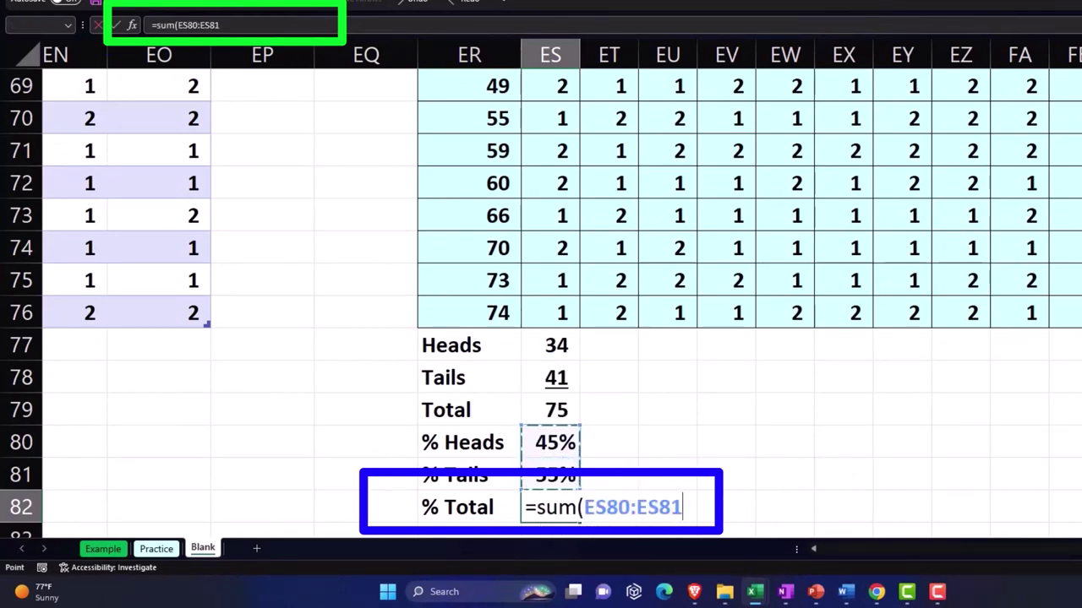
pyautogui.press('Return')
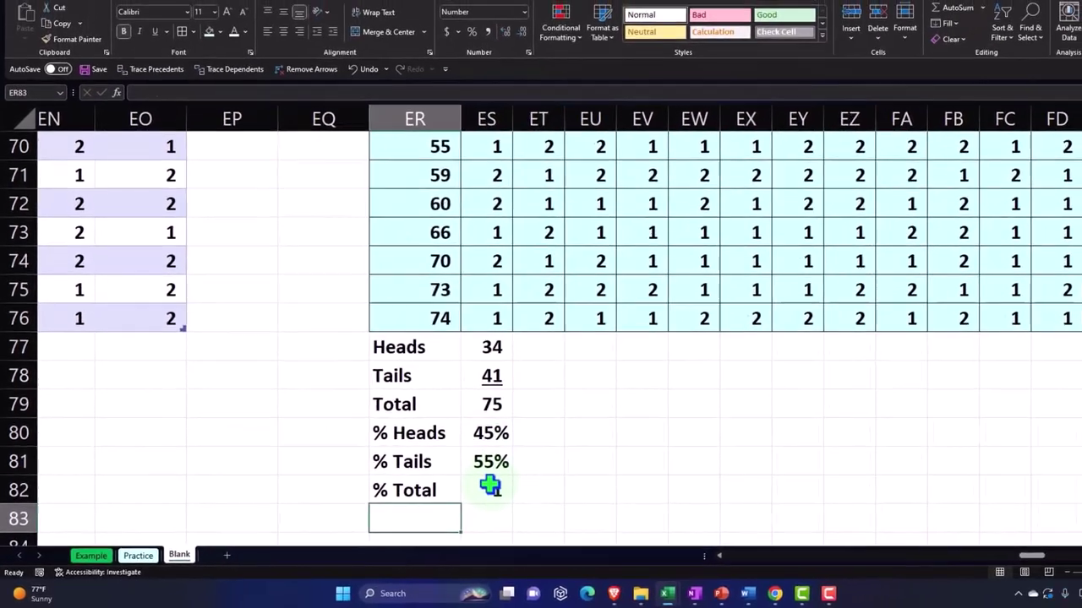
# - Format the total in ES82 as a percentage and widen column ES slightly so the value fits
pyautogui.click(531, 479)
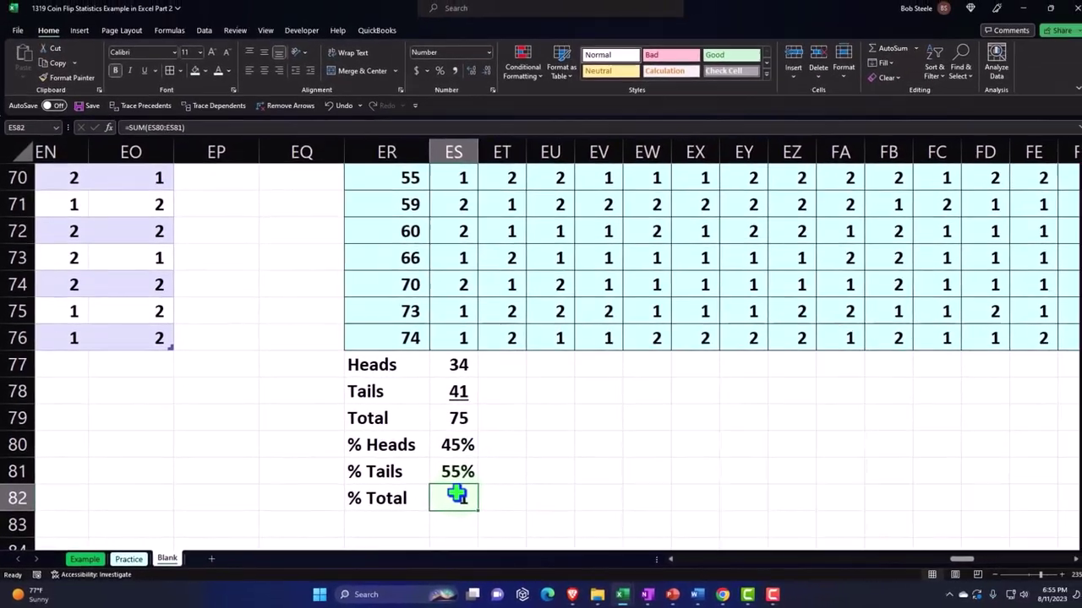
pyautogui.click(435, 75)
pyautogui.press('Return')
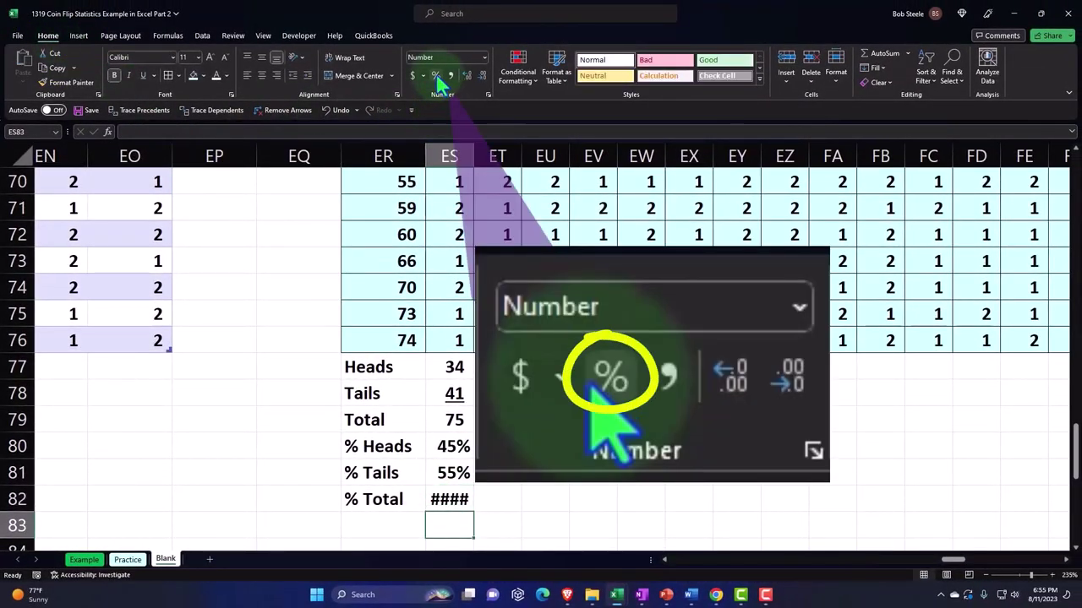
pyautogui.moveTo(475, 158); pyautogui.dragTo(481, 158)
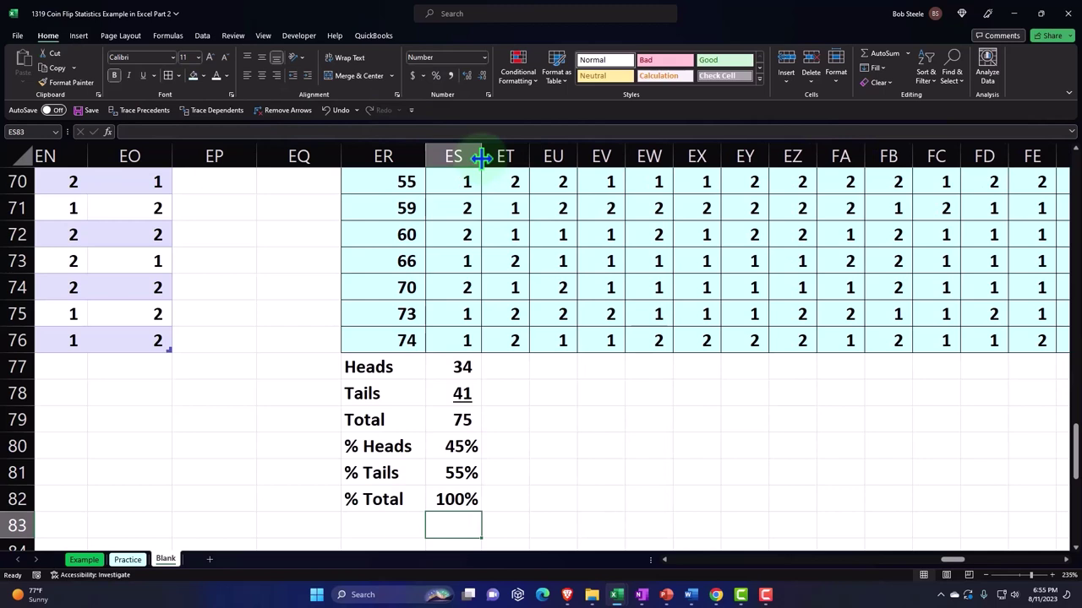
# - Underline the tails percentage in ES81
pyautogui.click(460, 473)
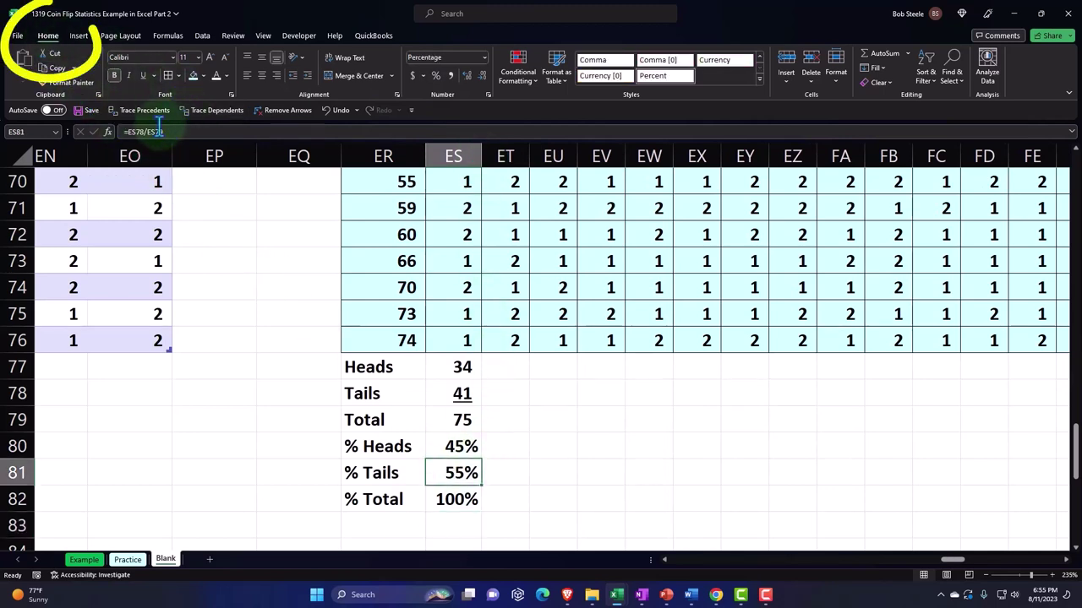
pyautogui.click(142, 75)
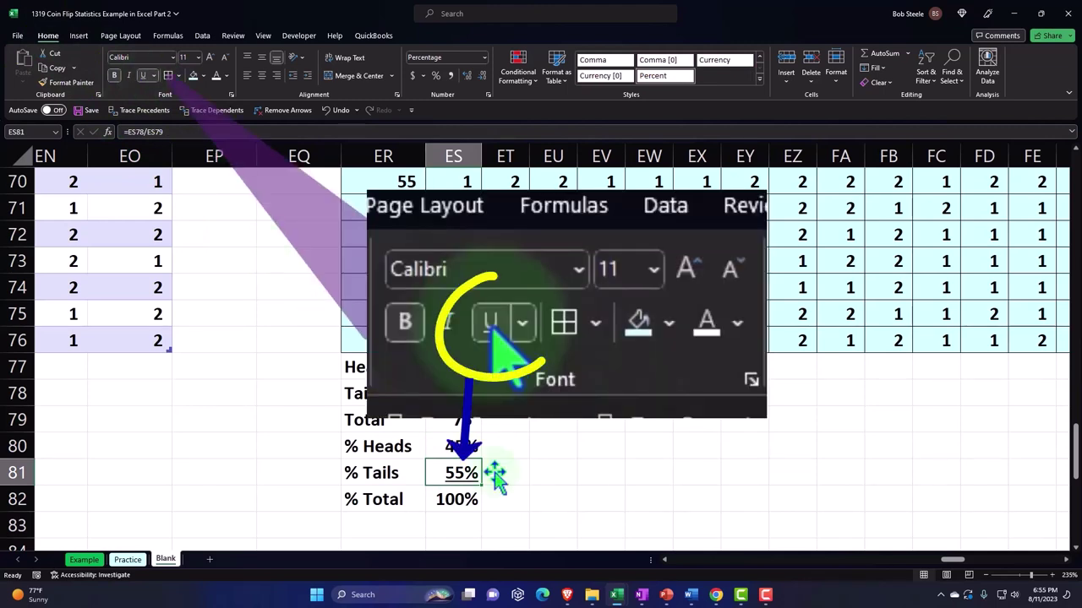
pyautogui.click(525, 488)
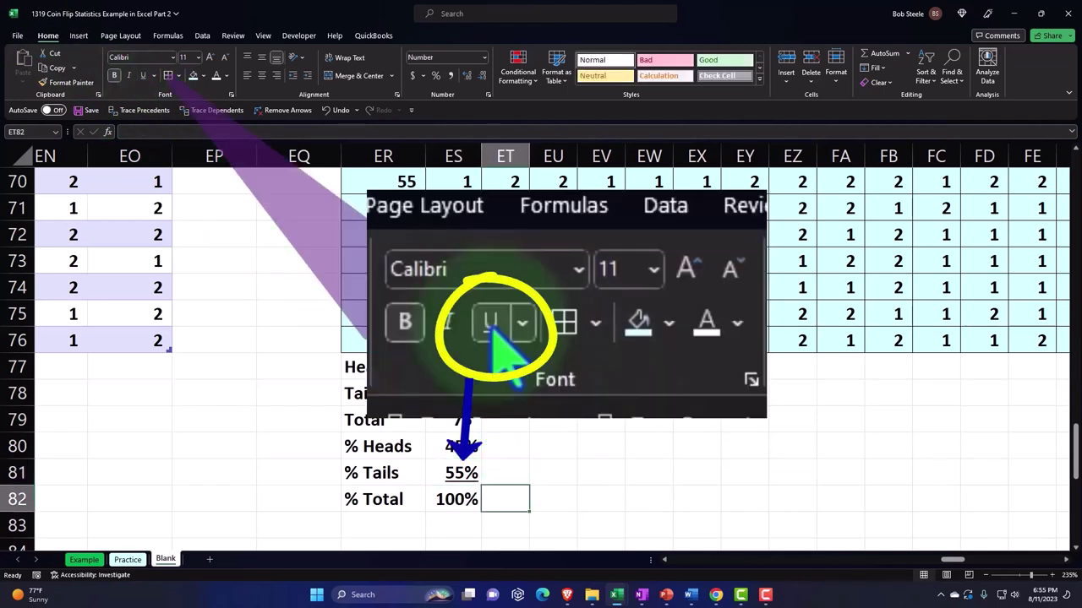
# - Review the Test 1 summary formulas and fill ES77:ES82 across all tests through column IN
pyautogui.click(456, 367)
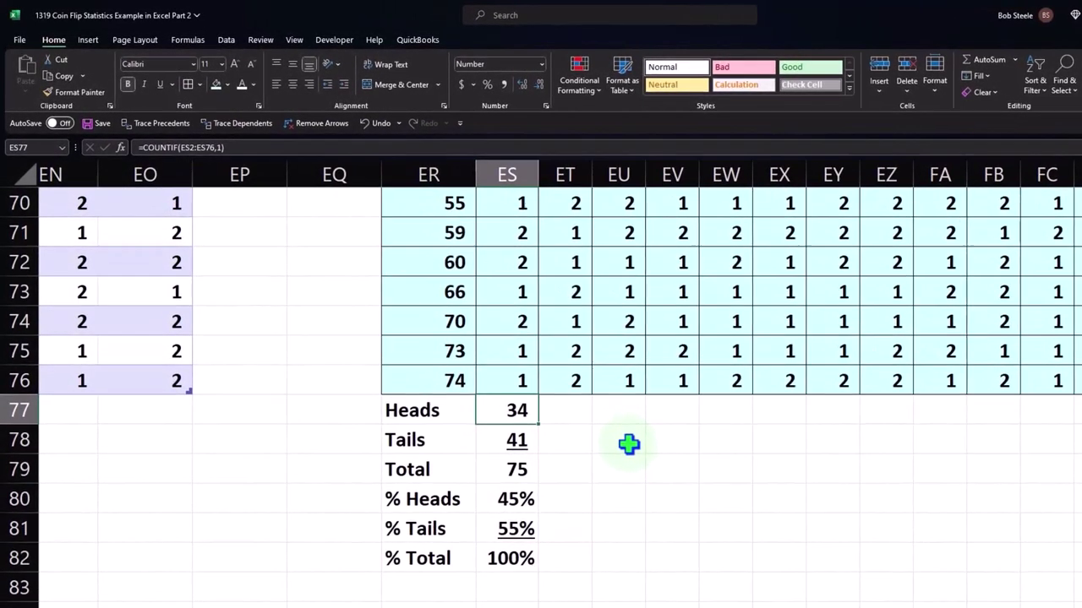
pyautogui.press('Down')
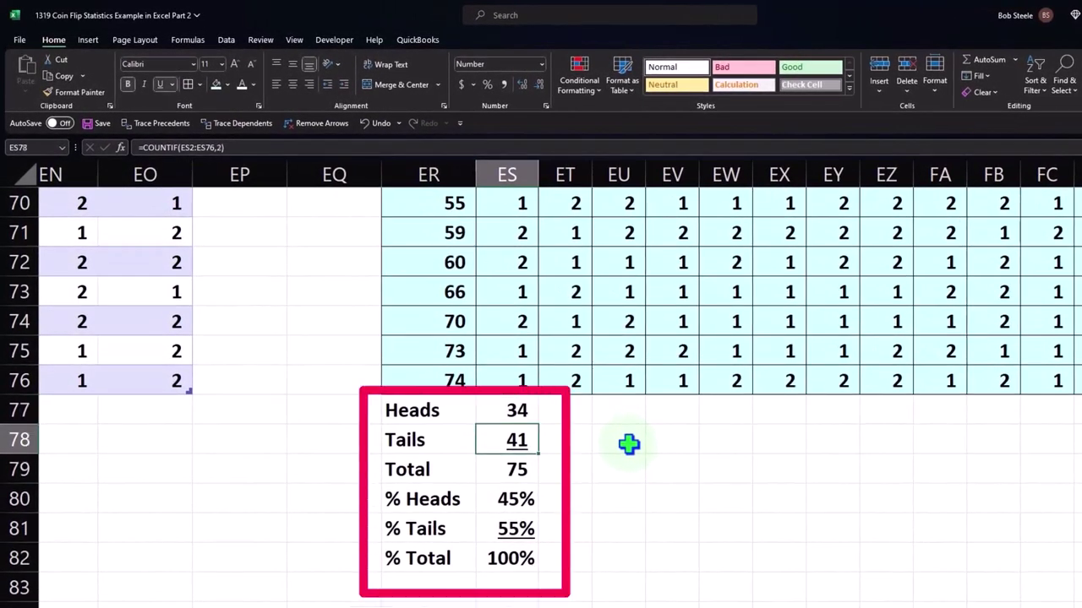
pyautogui.press('Down')
pyautogui.press('Down')
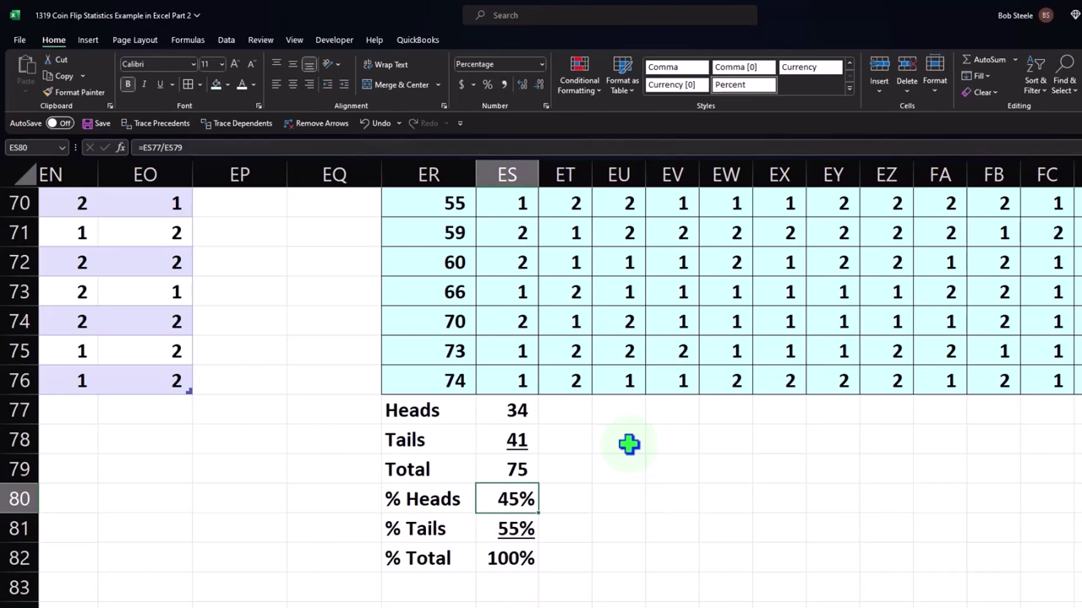
pyautogui.moveTo(516, 410); pyautogui.dragTo(545, 583)
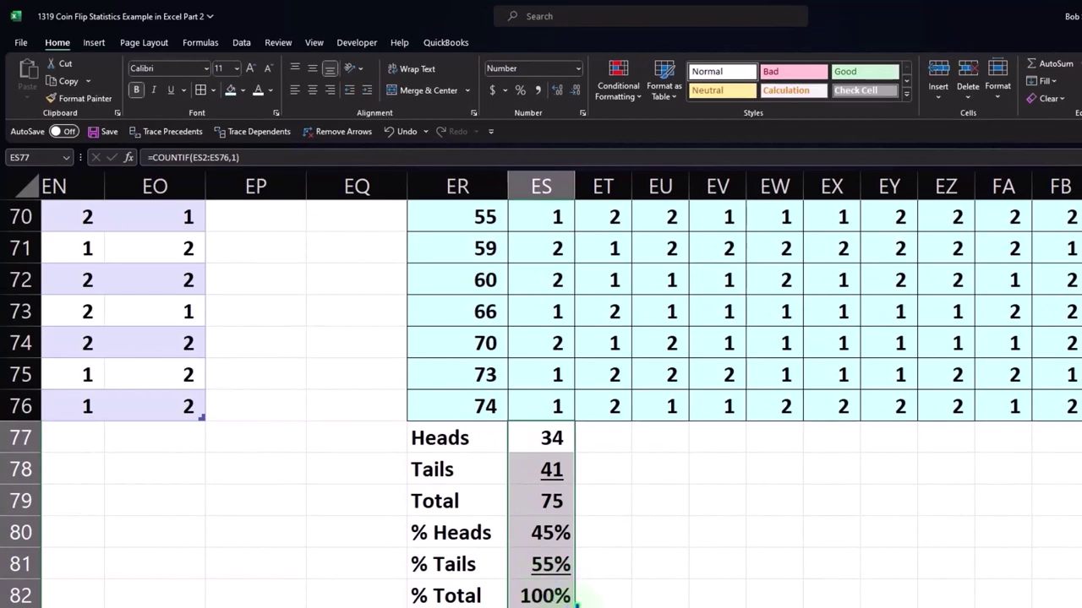
pyautogui.moveTo(578, 601)
pyautogui.mouseDown()
pyautogui.moveTo(1074, 591)
pyautogui.moveTo(959, 507)
pyautogui.moveTo(1026, 510)
pyautogui.moveTo(908, 502)
pyautogui.mouseUp()
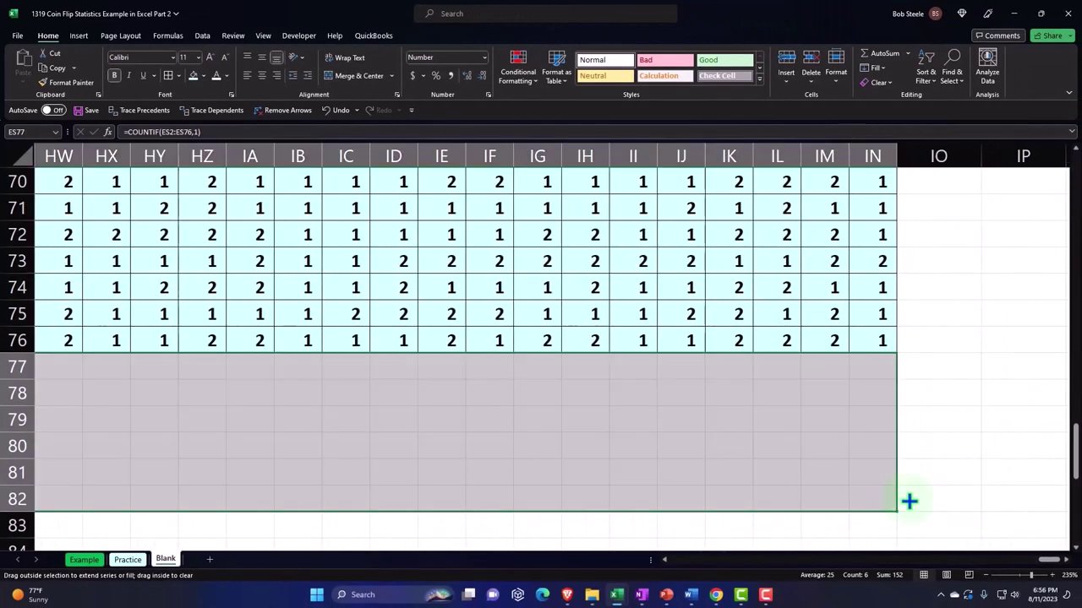
# - Autofit the widths of columns ES through IN so the % Total values in row 82 fit
pyautogui.click(878, 499)
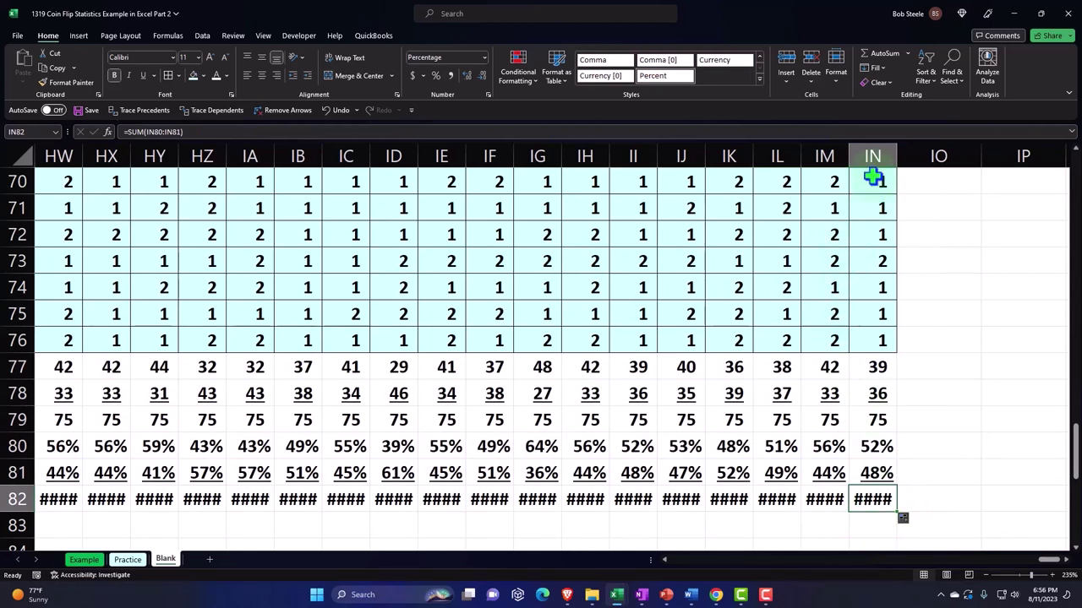
pyautogui.moveTo(872, 157)
pyautogui.mouseDown()
pyautogui.moveTo(5, 169)
pyautogui.moveTo(164, 198)
pyautogui.moveTo(253, 197)
pyautogui.mouseUp()
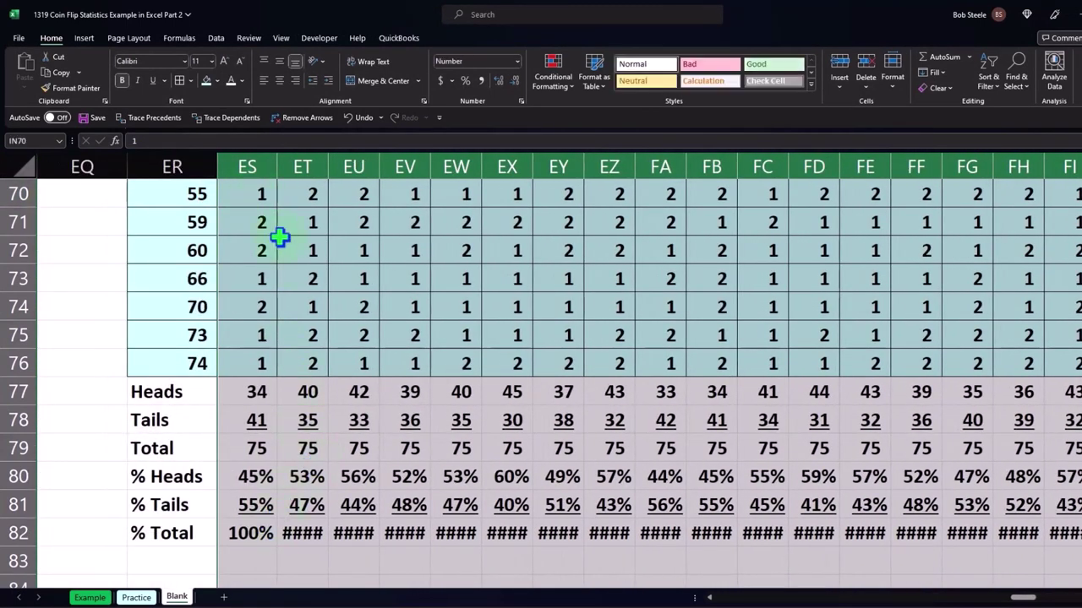
pyautogui.doubleClick(277, 157)
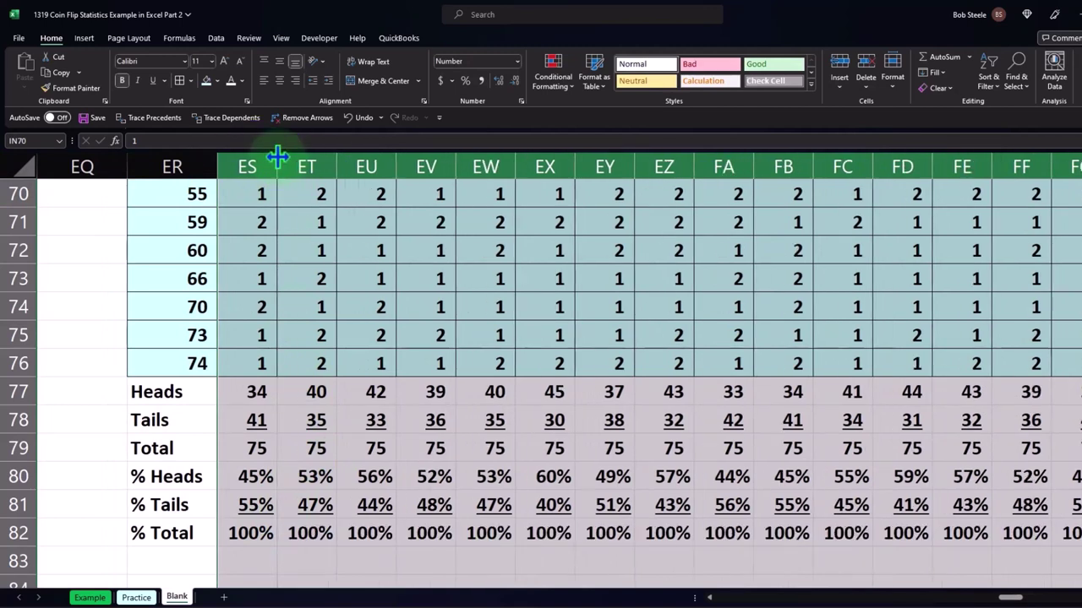
pyautogui.click(250, 533)
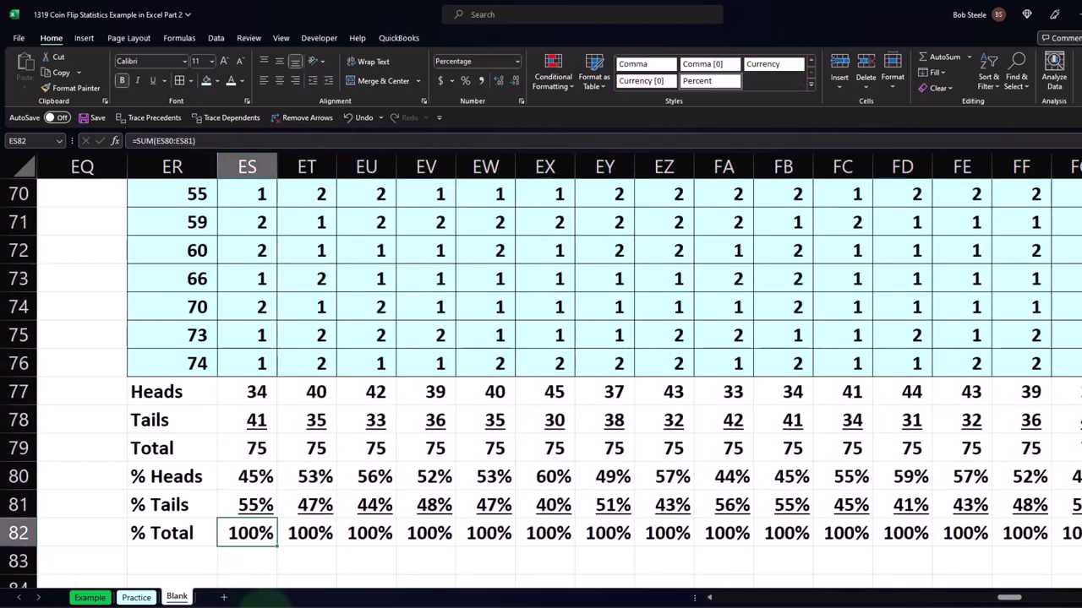
# - Examine how the % Heads results in row 80 vary from test to test
pyautogui.moveTo(283, 502); pyautogui.dragTo(421, 451)
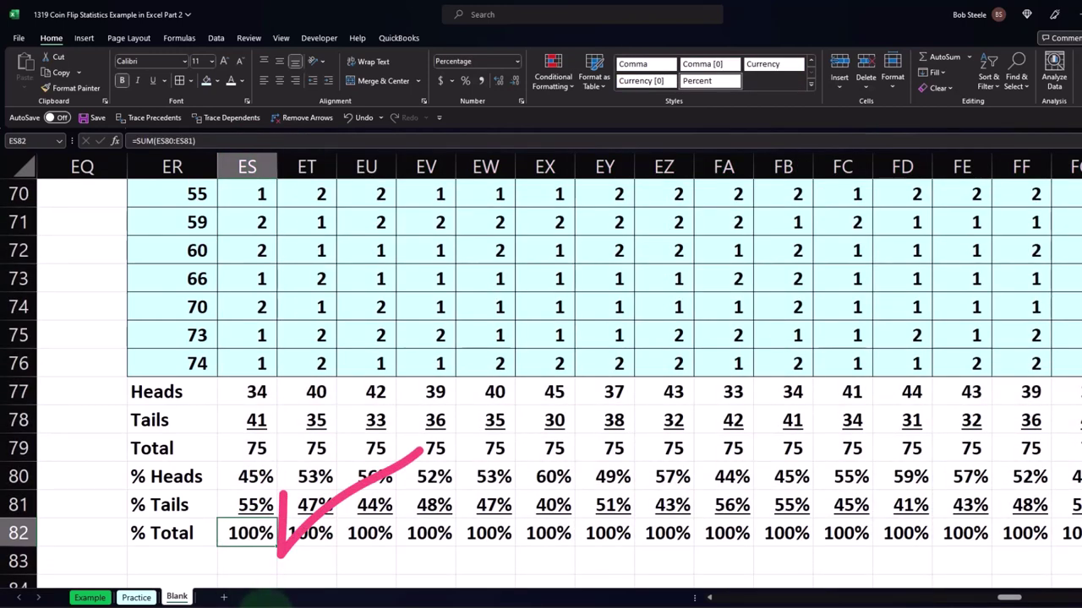
pyautogui.press('Up')
pyautogui.press('Up')
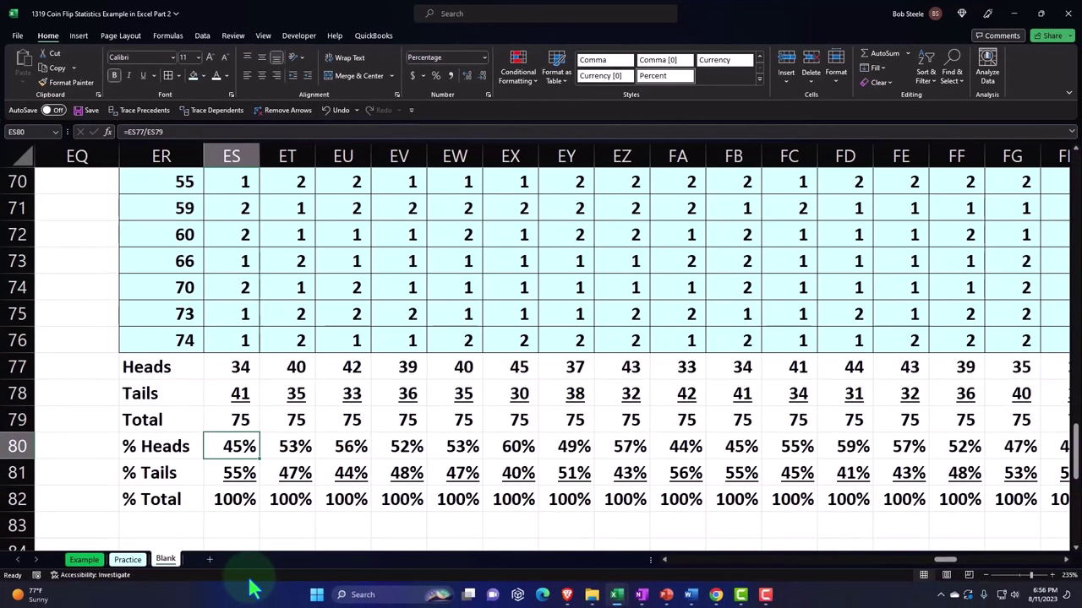
pyautogui.press('Right')
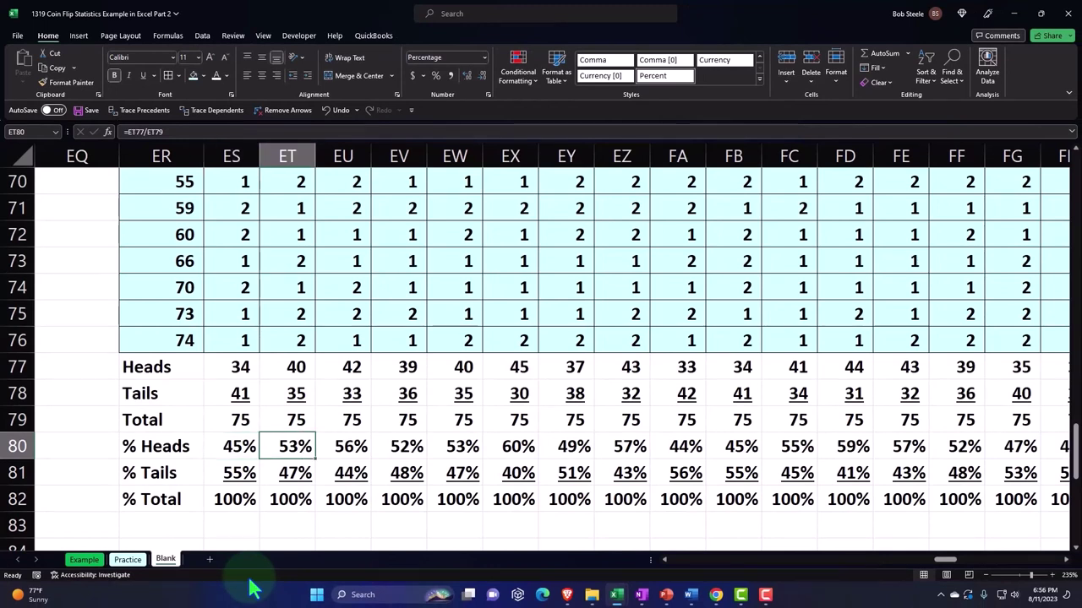
pyautogui.press('Right')
pyautogui.press('Right')
pyautogui.press('Right')
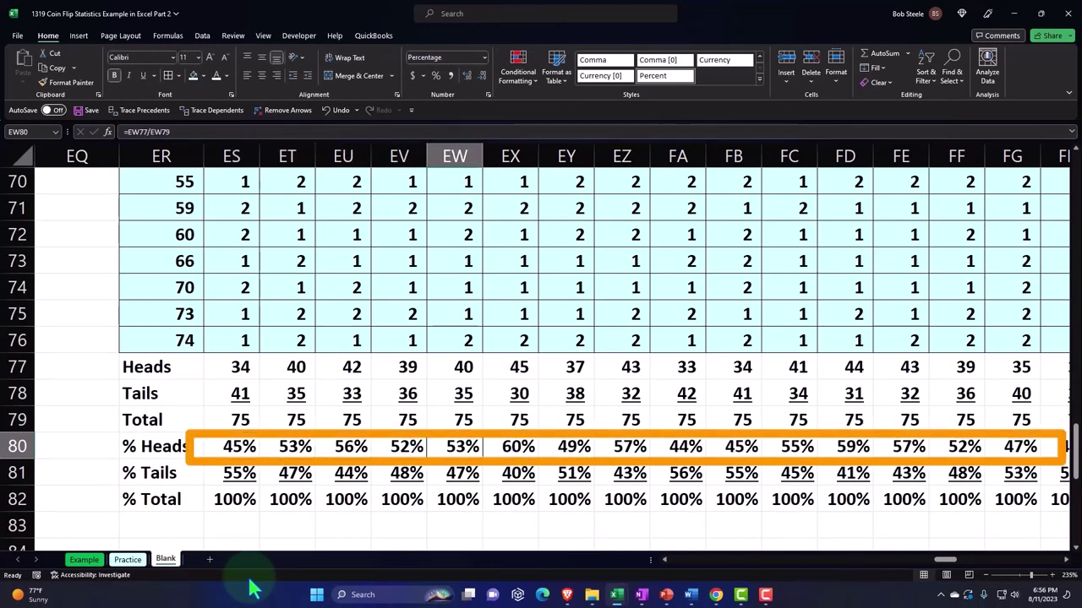
pyautogui.press('Right')
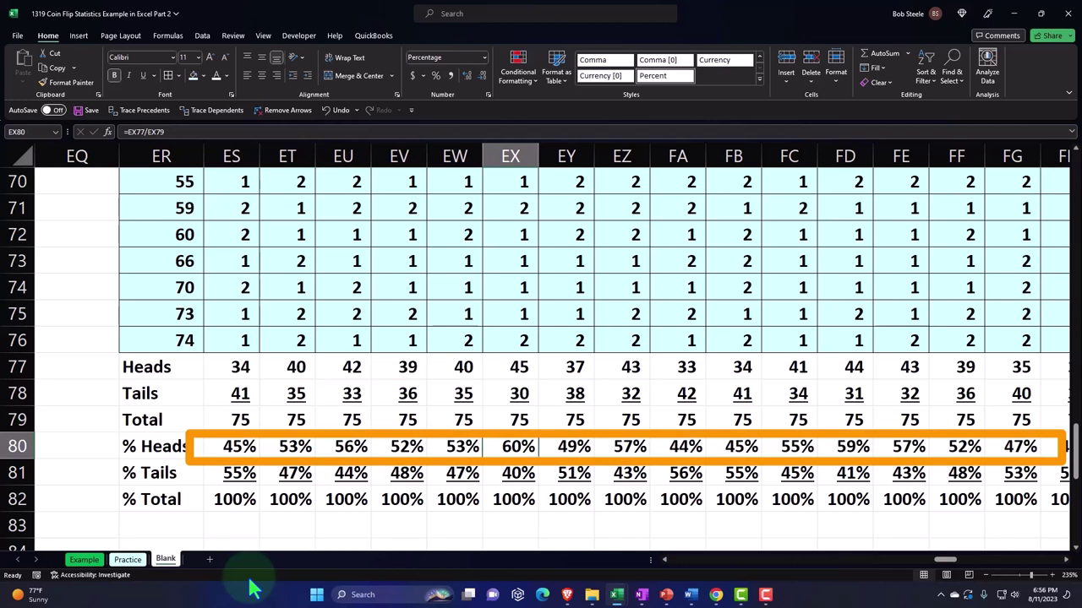
pyautogui.press('Right')
pyautogui.press('Right')
pyautogui.press('Right')
pyautogui.press('Right')
pyautogui.press('Right')
pyautogui.press('Right')
pyautogui.press('Right')
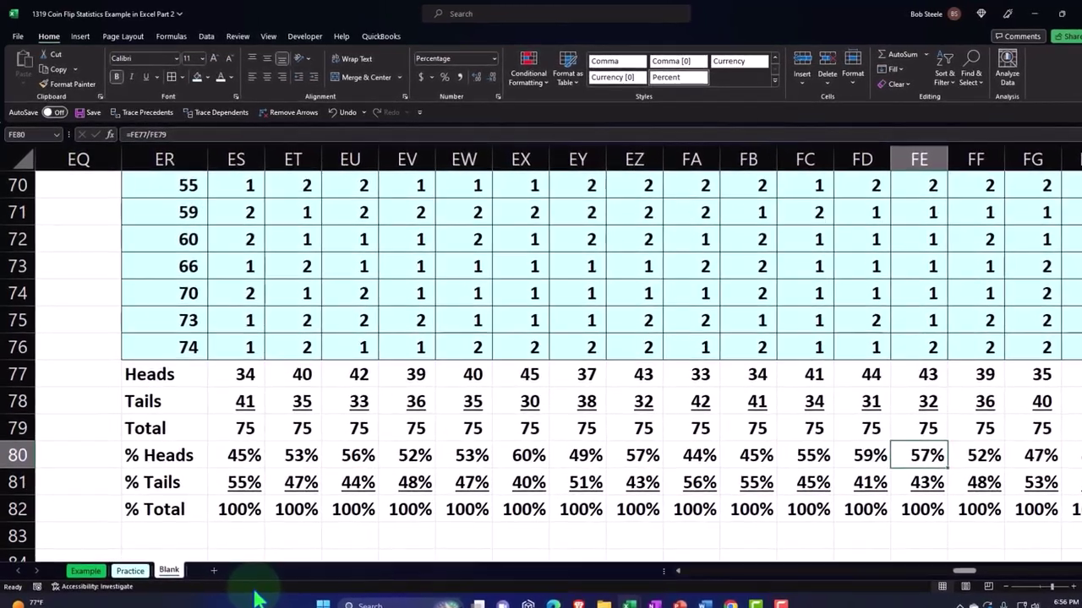
# - Format the summary block ER77:IN82 with a dark blue fill and white text
pyautogui.moveTo(161, 380); pyautogui.dragTo(974, 501)
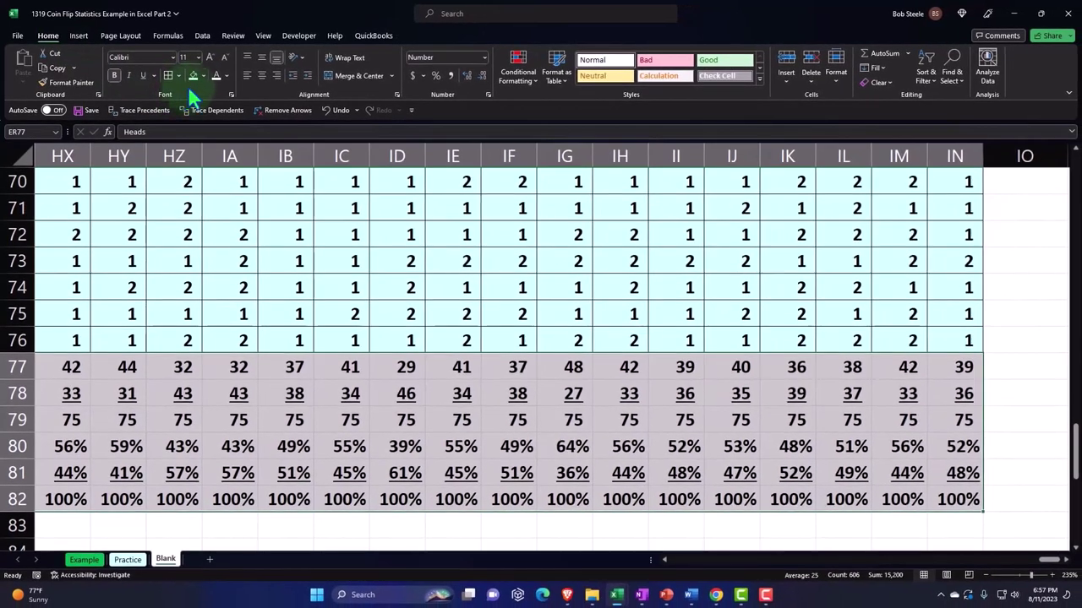
pyautogui.click(206, 76)
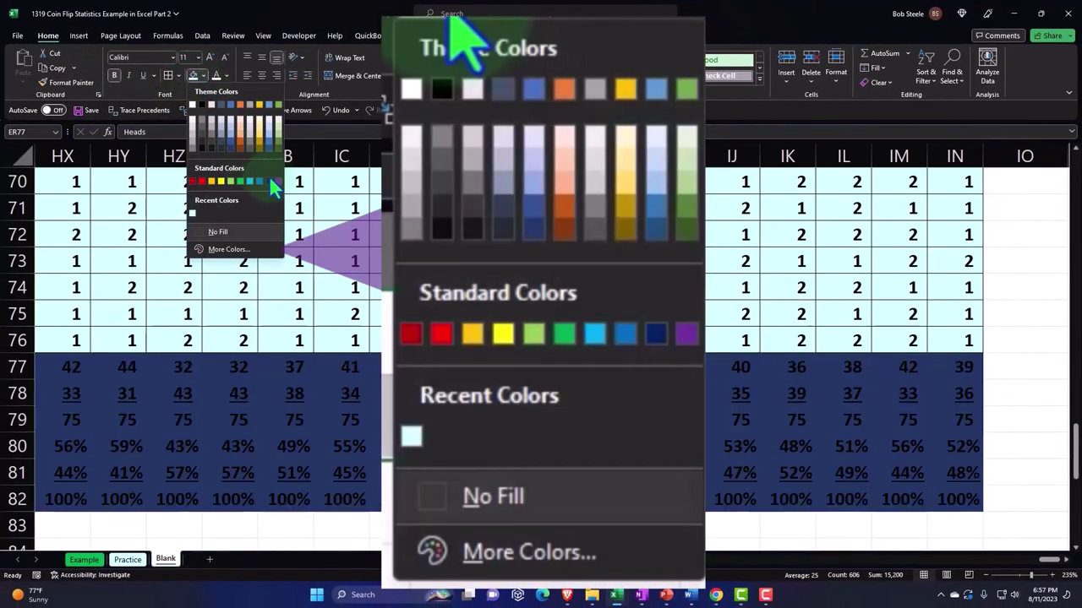
pyautogui.click(269, 181)
pyautogui.hscroll(-1, 274, 188)
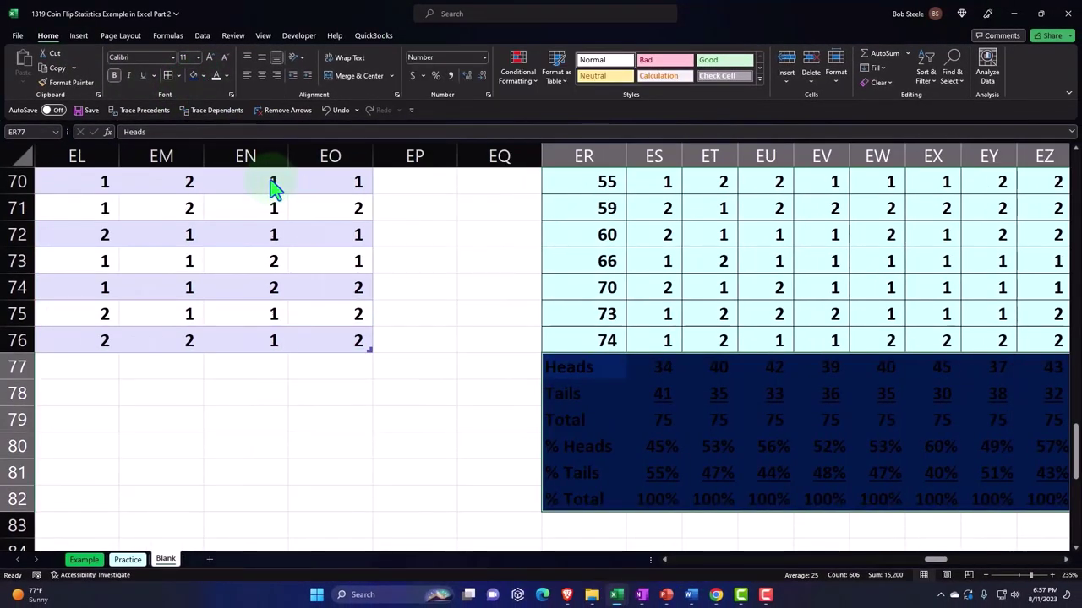
pyautogui.click(218, 77)
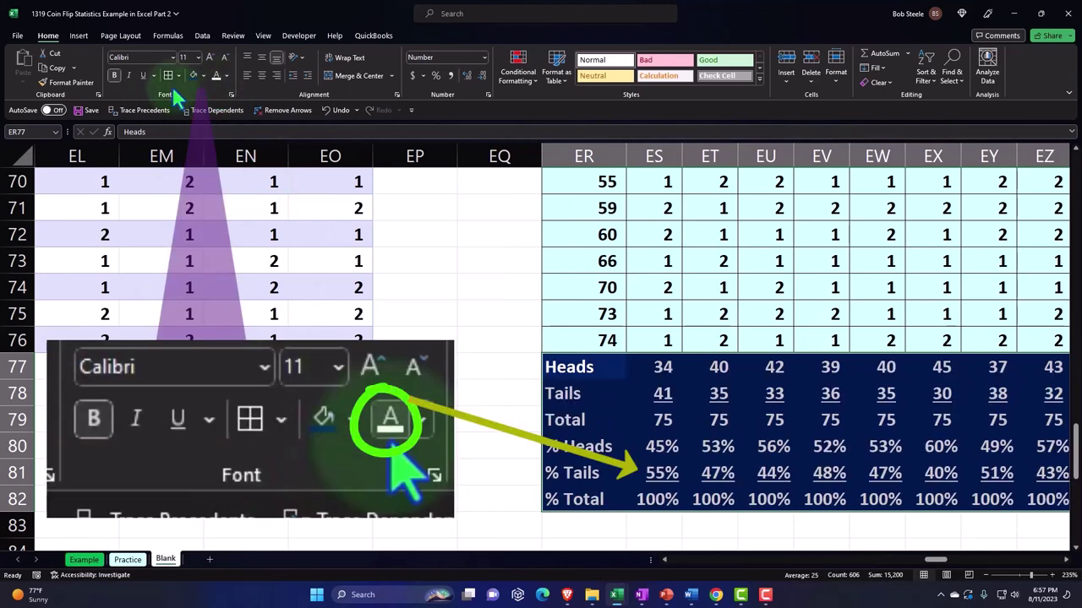
pyautogui.click(479, 413)
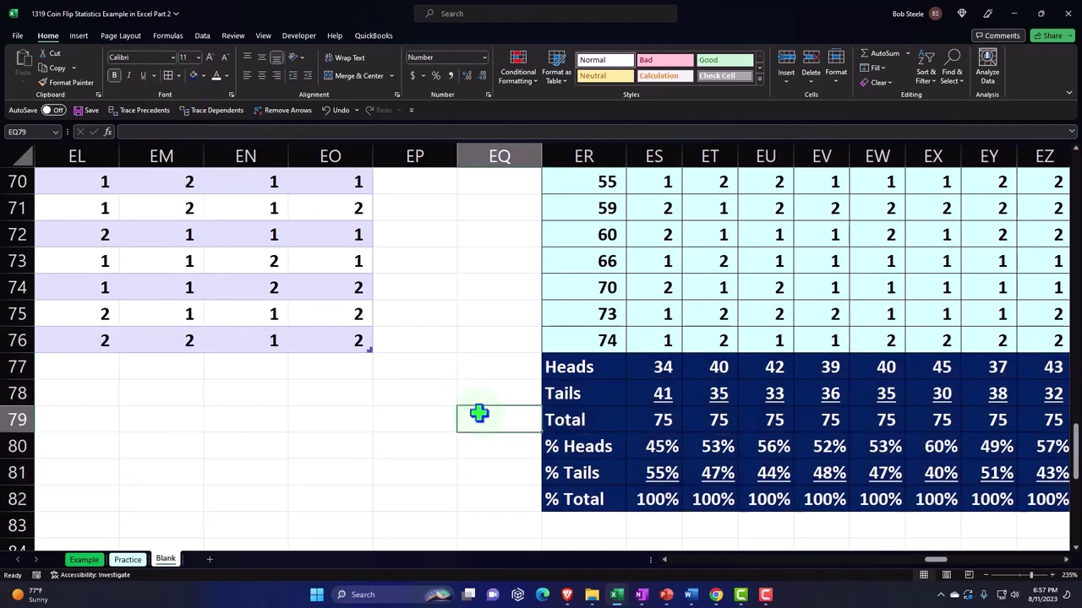
# - Look across the Total row and the formatted summary block for the first tests
pyautogui.press('Right')
pyautogui.press('Right')
pyautogui.press('Right')
pyautogui.press('Right')
pyautogui.press('Right')
pyautogui.press('Right')
pyautogui.press('Right')
pyautogui.press('Right')
pyautogui.press('Right')
pyautogui.press('Right')
pyautogui.press('Right')
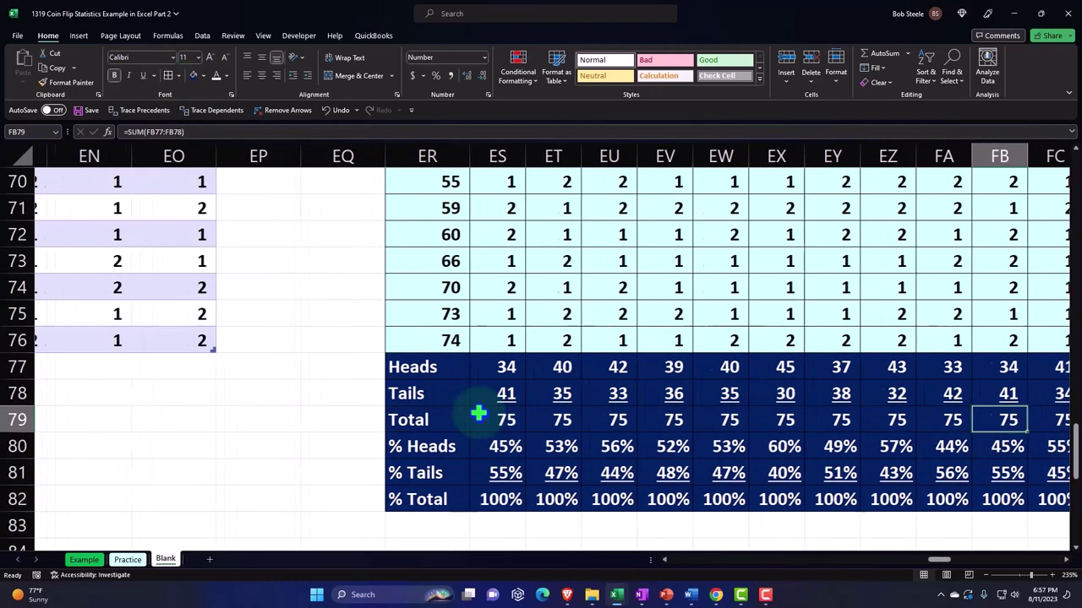
pyautogui.press('Right')
pyautogui.press('Right')
pyautogui.press('Right')
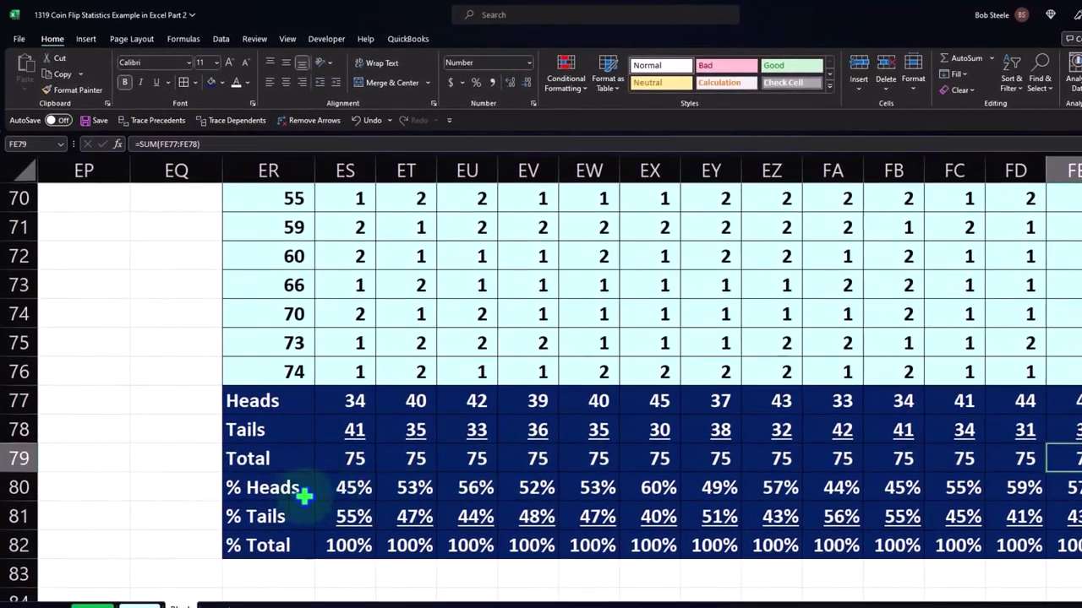
# - Copy the % Heads row ER80:IN80 and paste it as values only starting in IR1
pyautogui.click(291, 487)
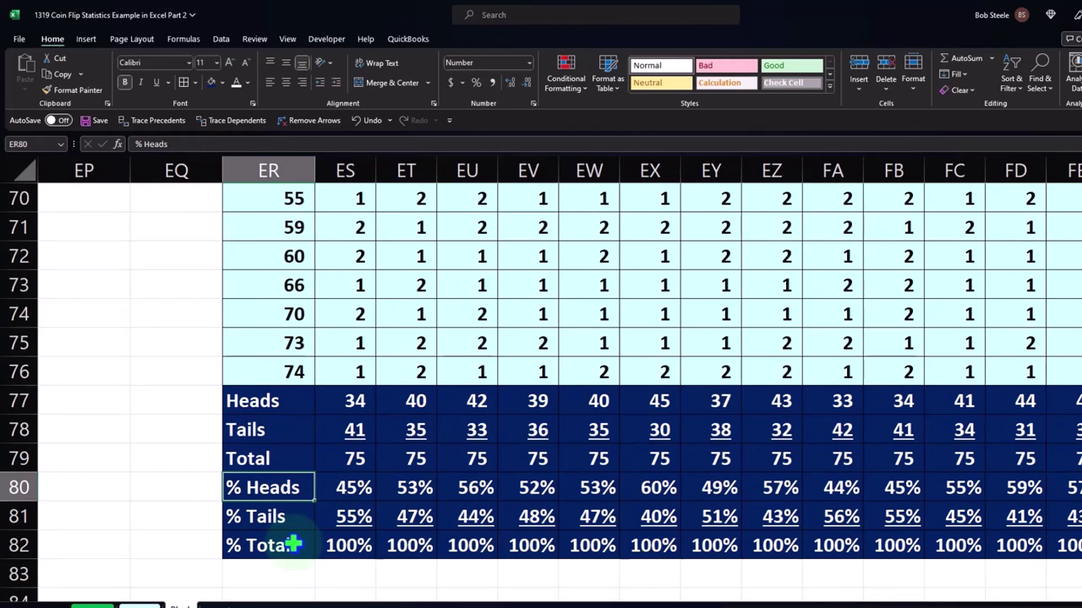
pyautogui.moveTo(246, 485); pyautogui.dragTo(483, 486)
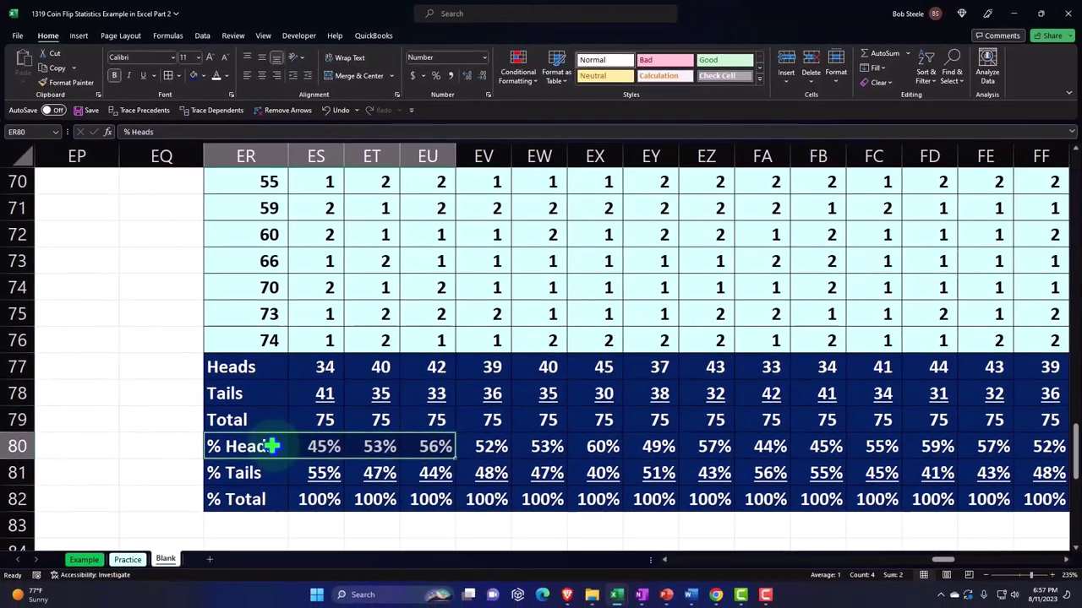
pyautogui.moveTo(270, 446); pyautogui.dragTo(942, 450)
pyautogui.hotkey('ctrl', 'c')
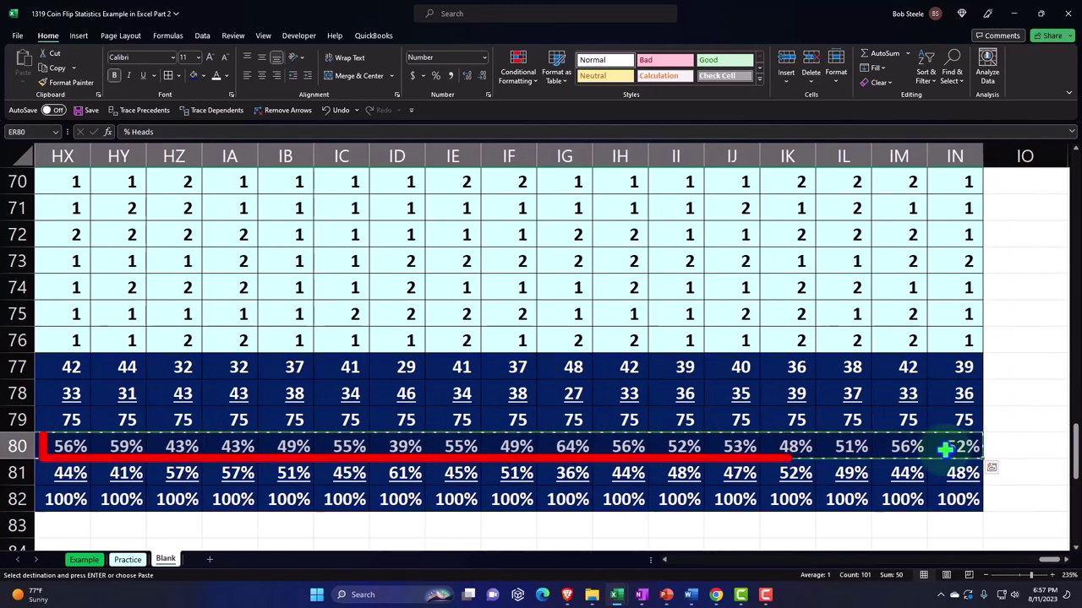
pyautogui.scroll(16, 1033, 428)
pyautogui.scroll(8, 1039, 381)
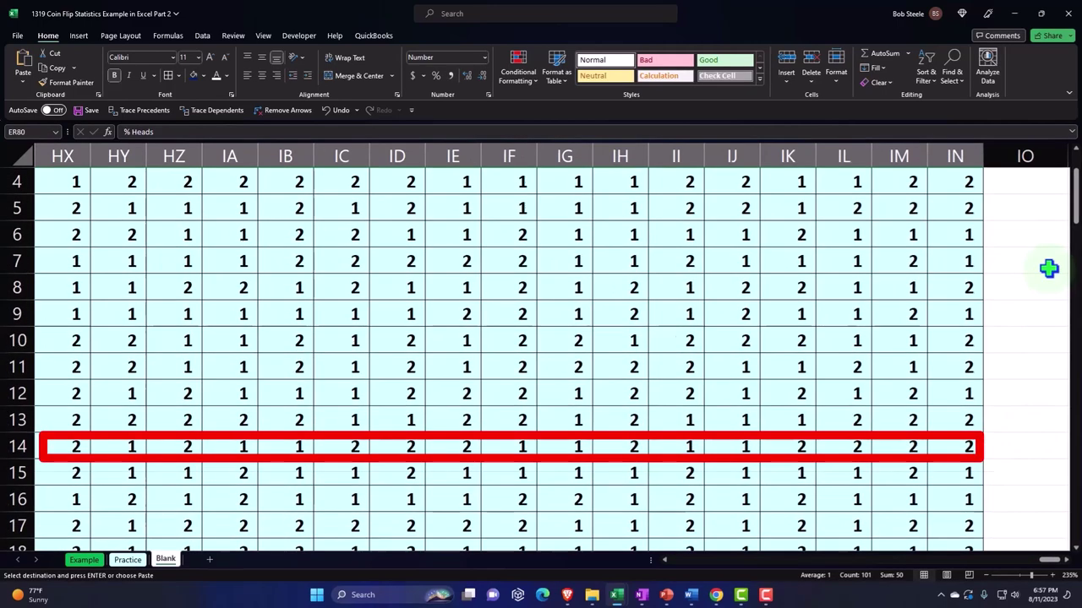
pyautogui.click(1047, 251)
pyautogui.hscroll(3, 554, 380)
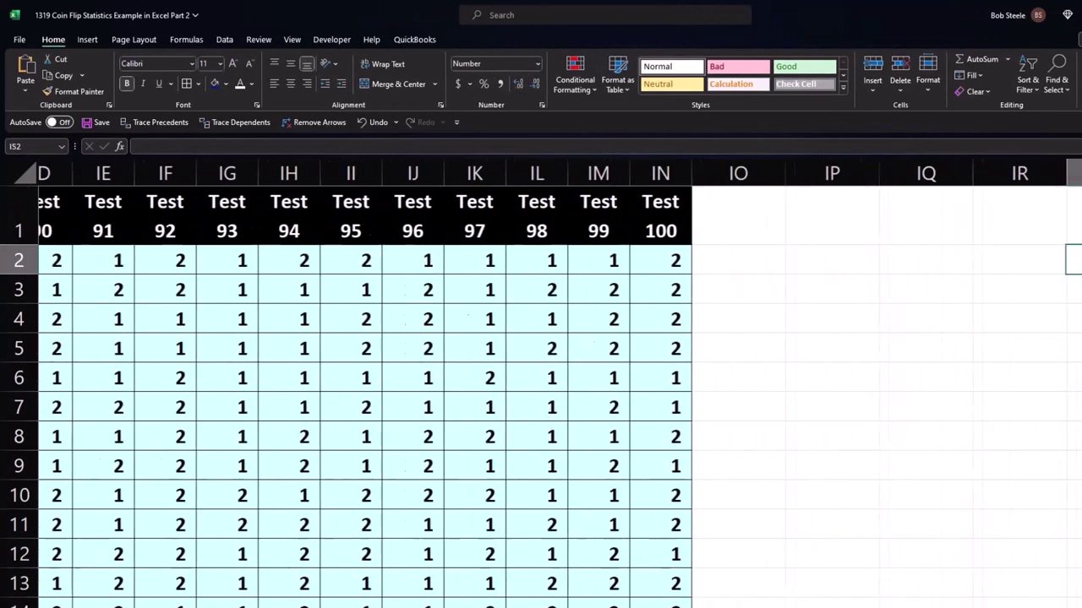
pyautogui.click(919, 219)
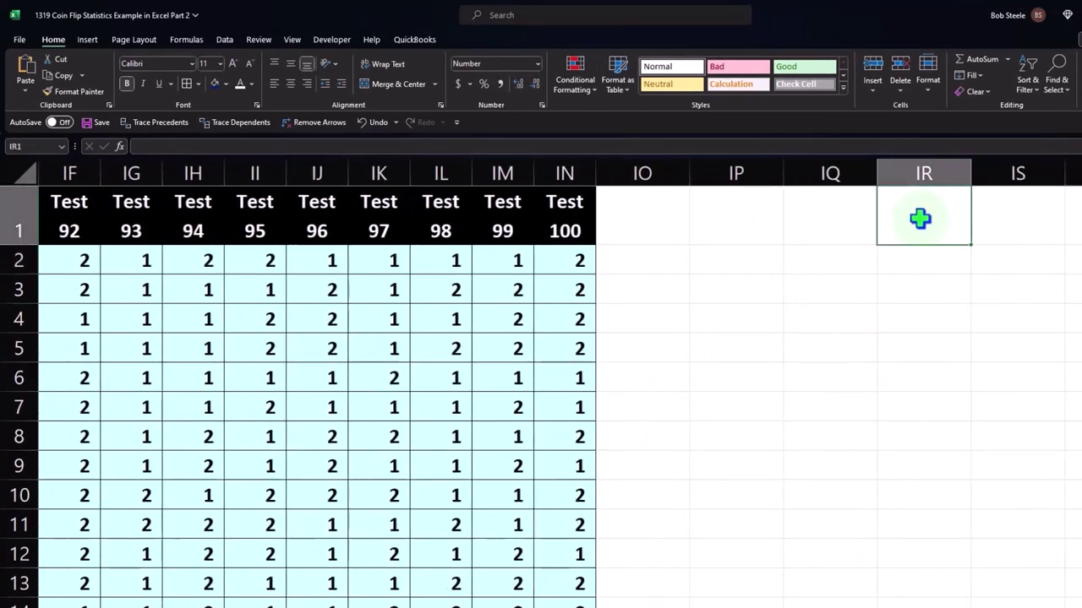
pyautogui.rightClick(919, 219)
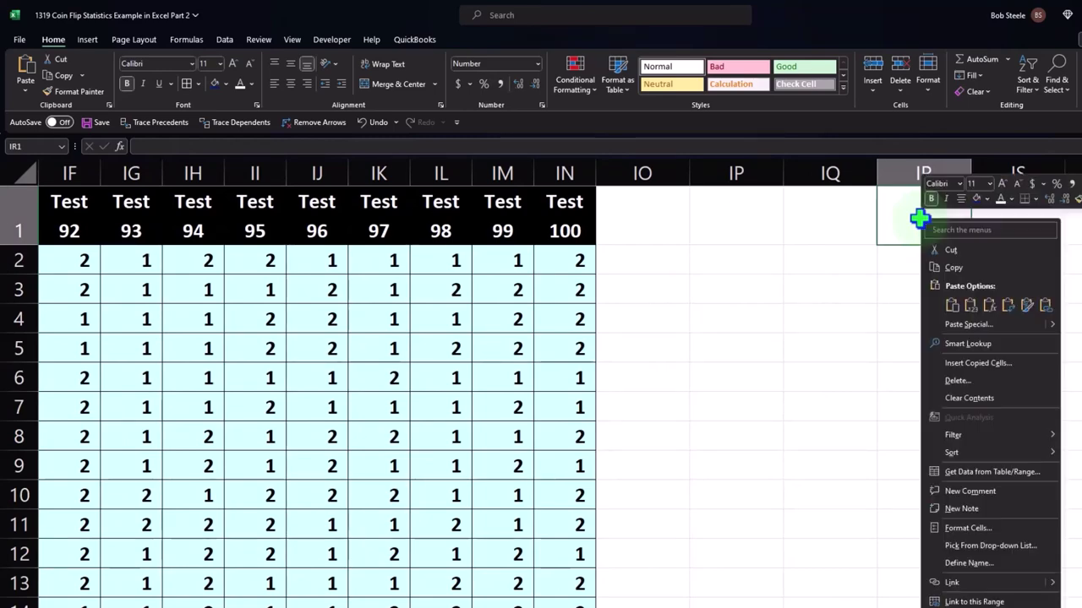
pyautogui.click(963, 303)
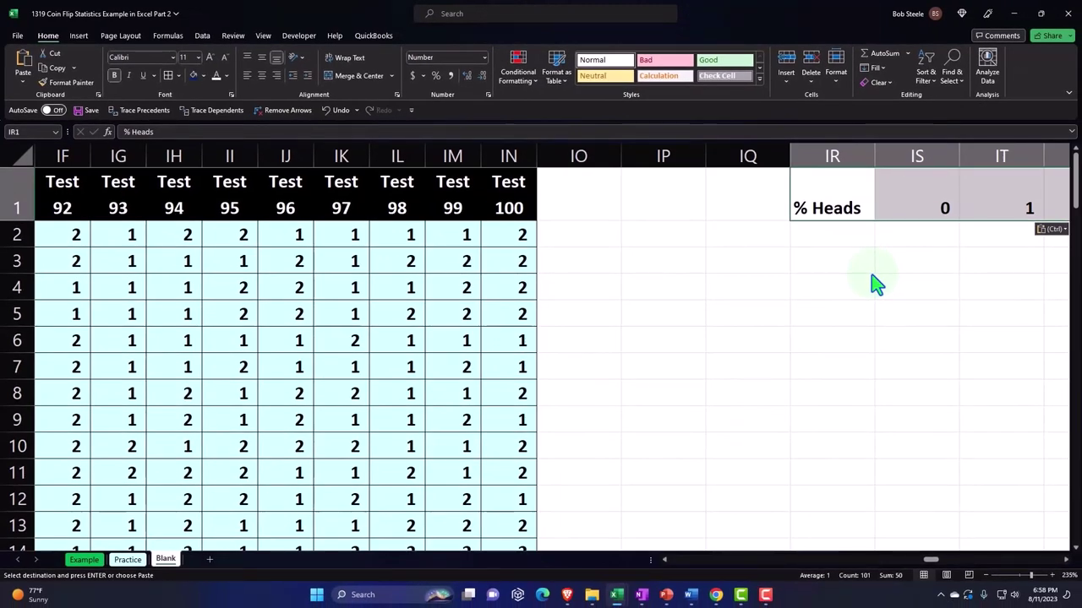
# - Copy the pasted % Heads values from row 1 and transpose them into a vertical list starting in IQ1
pyautogui.hotkey('ctrl', 'c')
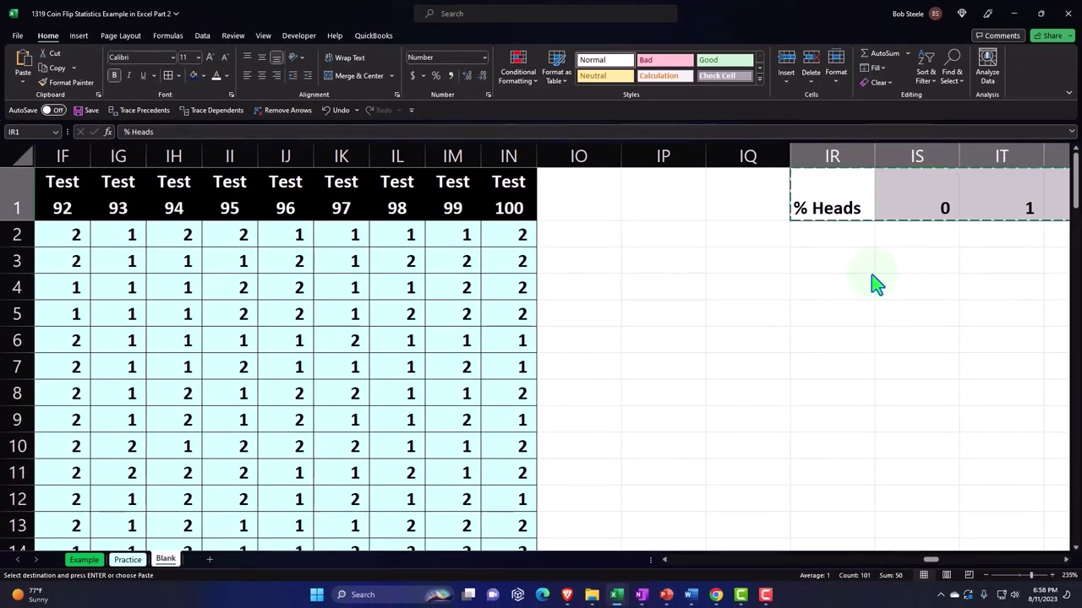
pyautogui.click(752, 196)
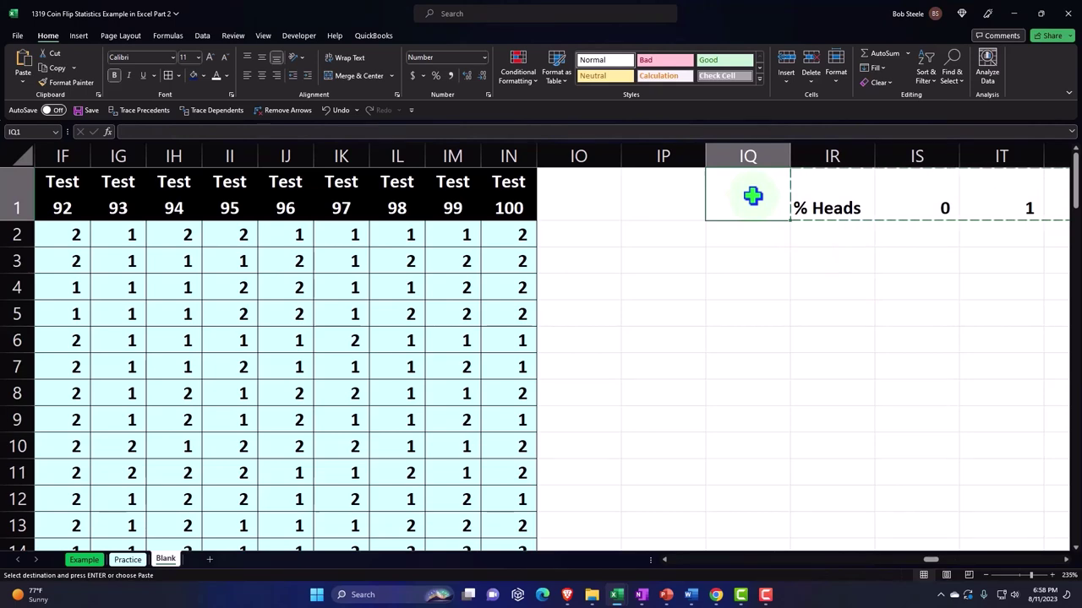
pyautogui.rightClick(752, 196)
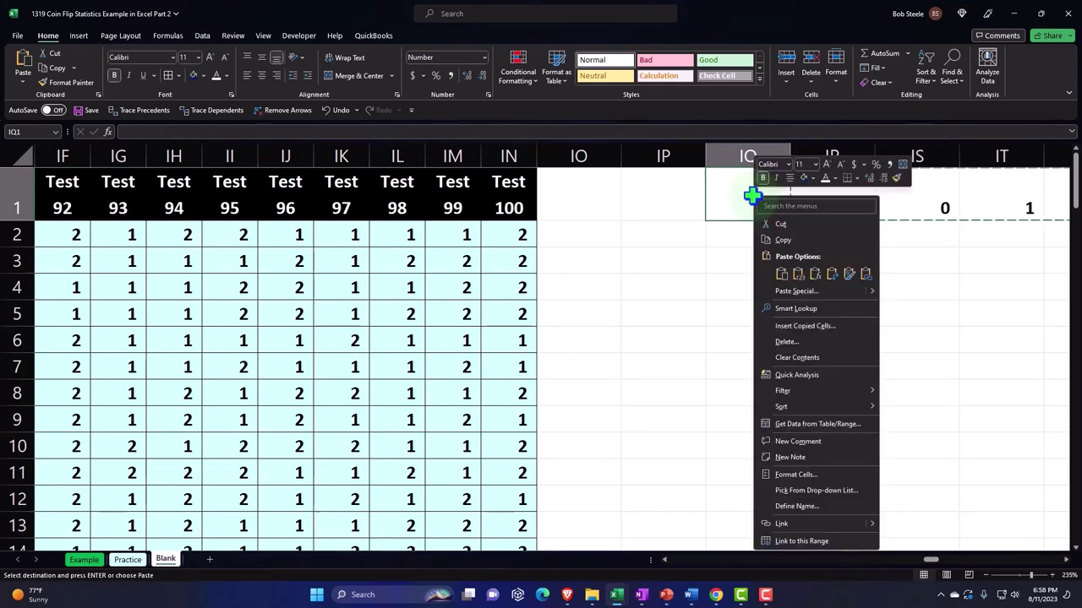
pyautogui.click(794, 293)
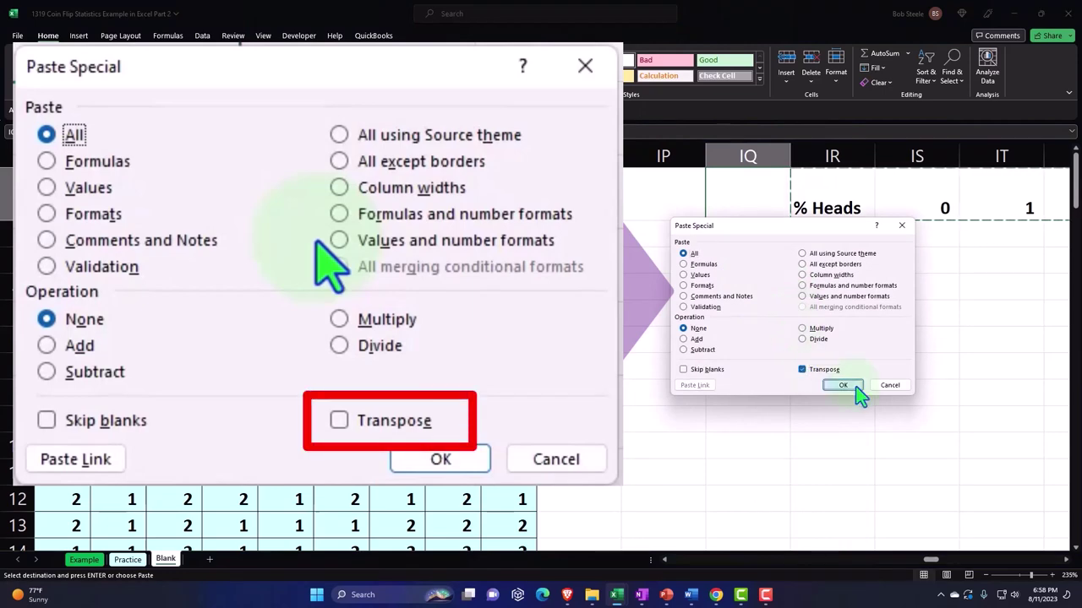
pyautogui.click(842, 385)
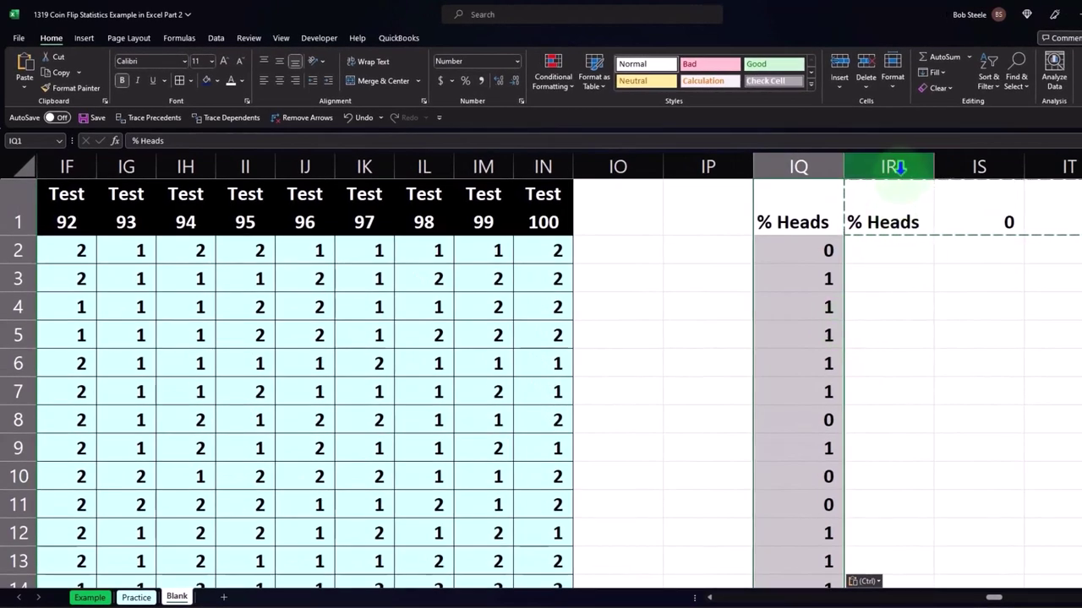
# - Delete columns IR through MO, which hold the horizontal copy of the % Heads values
pyautogui.moveTo(896, 167); pyautogui.dragTo(1033, 168)
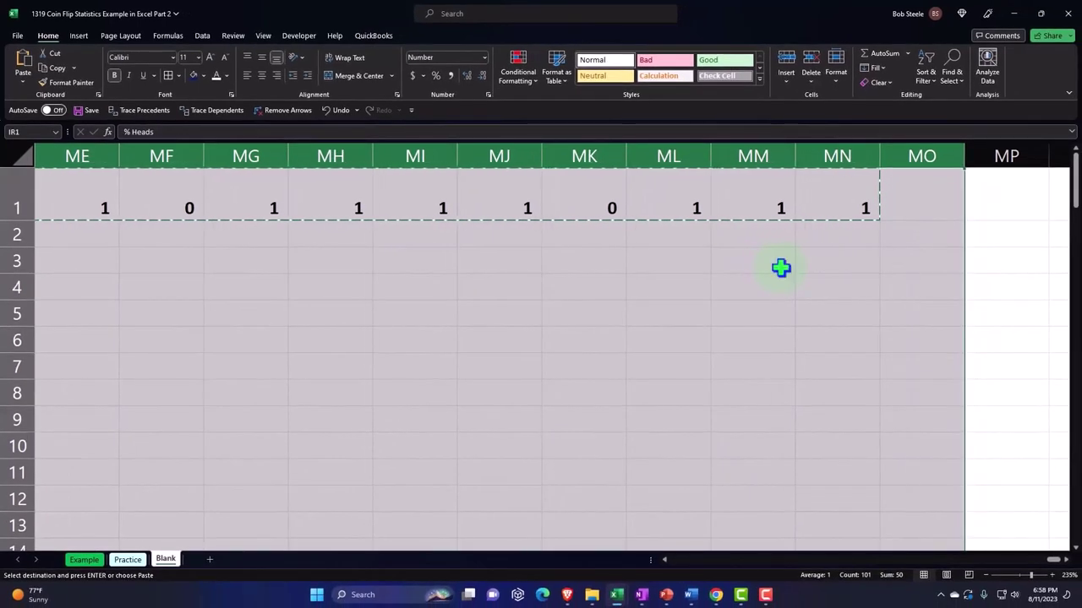
pyautogui.rightClick(780, 268)
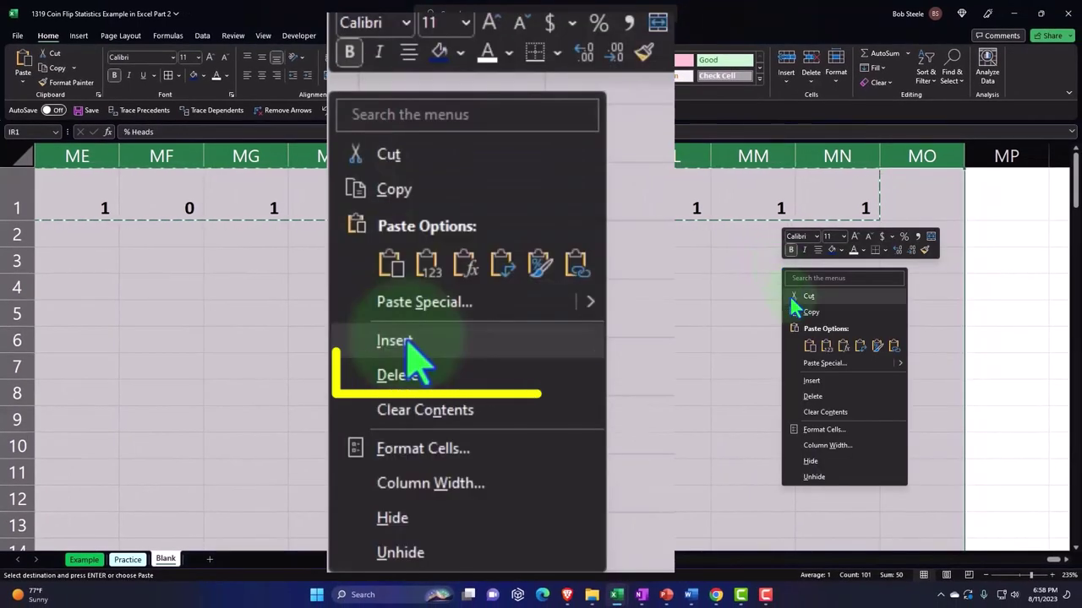
pyautogui.click(820, 391)
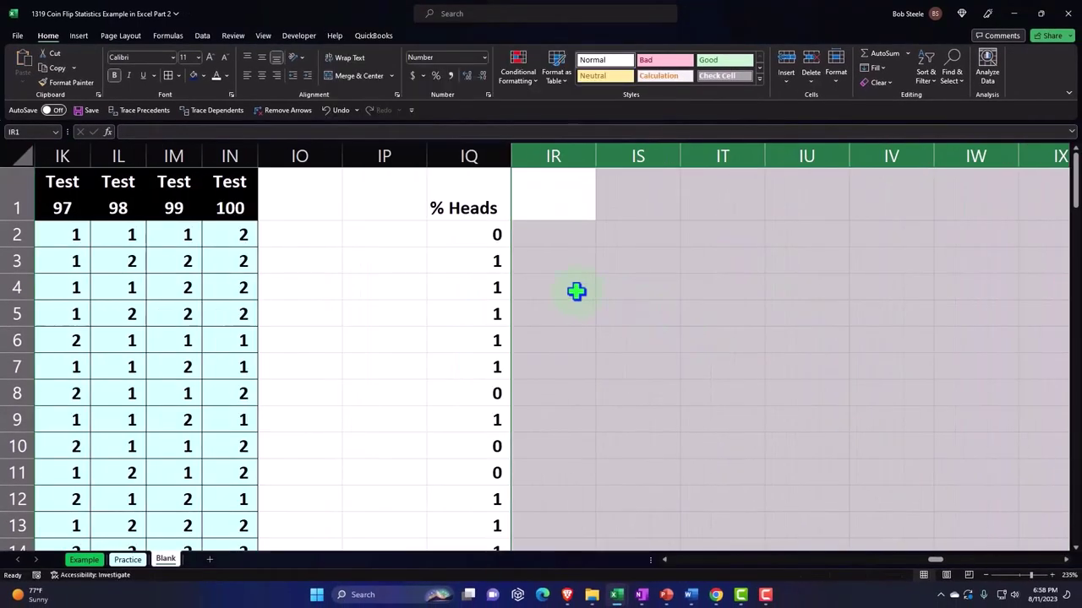
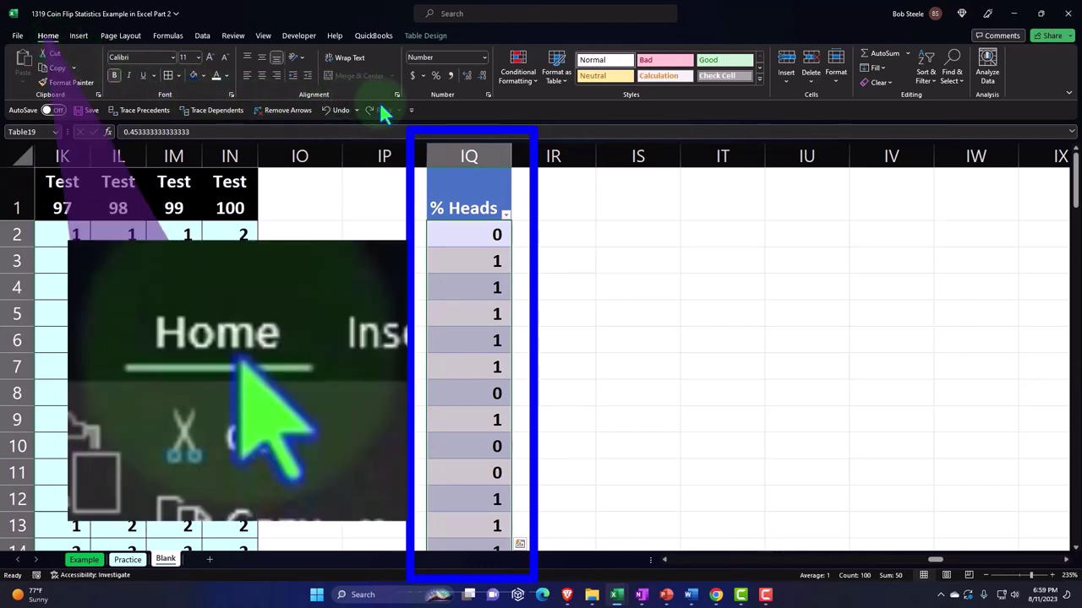
# - Format the % Heads table values in column IQ as percentages
pyautogui.click(436, 76)
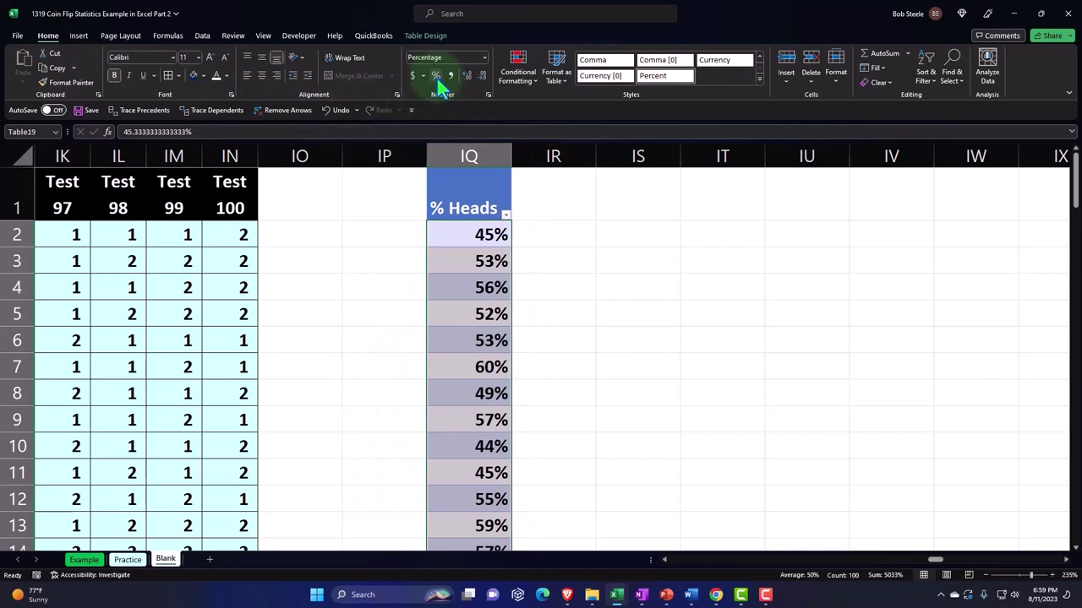
pyautogui.doubleClick(467, 76)
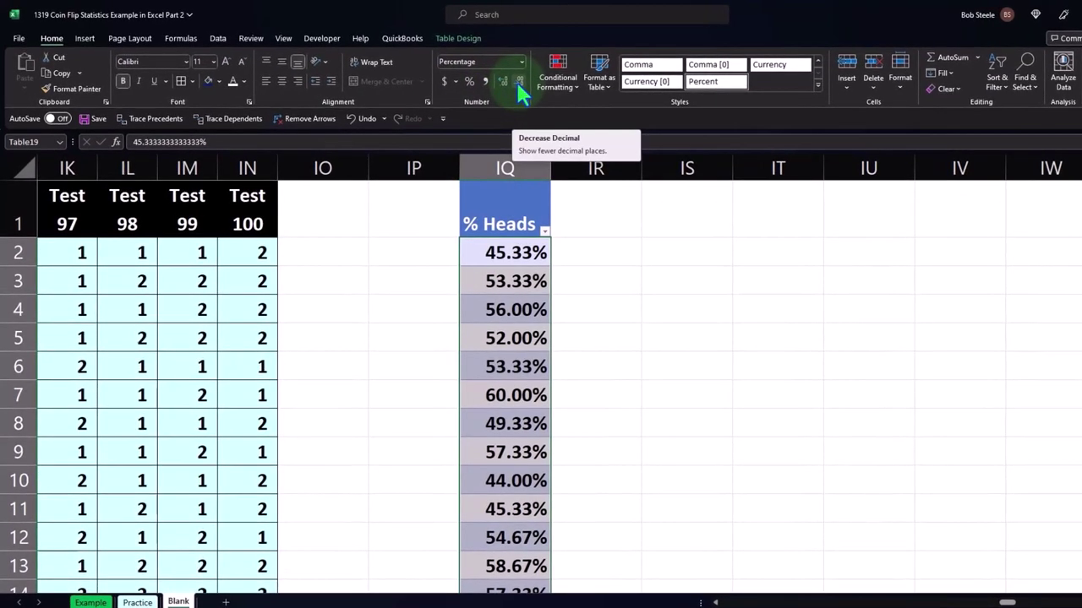
pyautogui.click(518, 82)
pyautogui.click(518, 82)
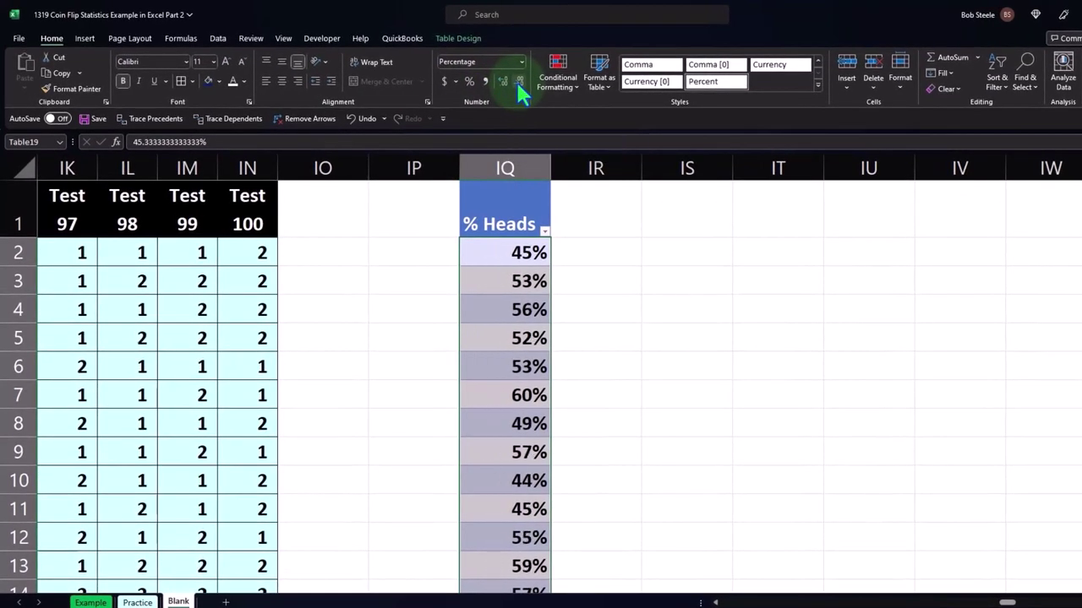
# - Add an Expected column to the table with its header in IR1 and enter .5 in IR2
pyautogui.click(593, 216)
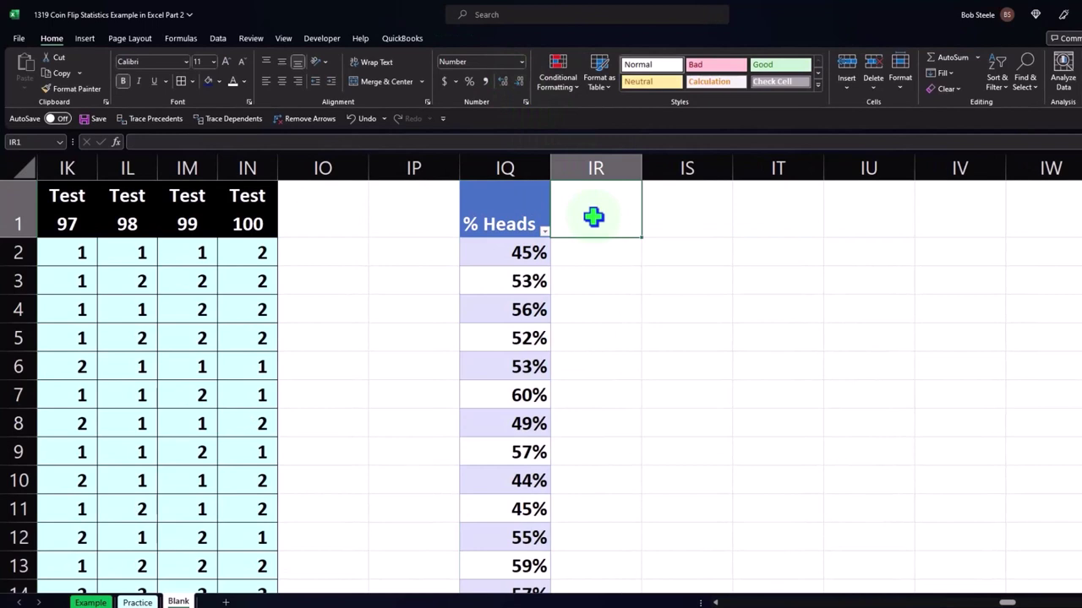
pyautogui.write('Expected')
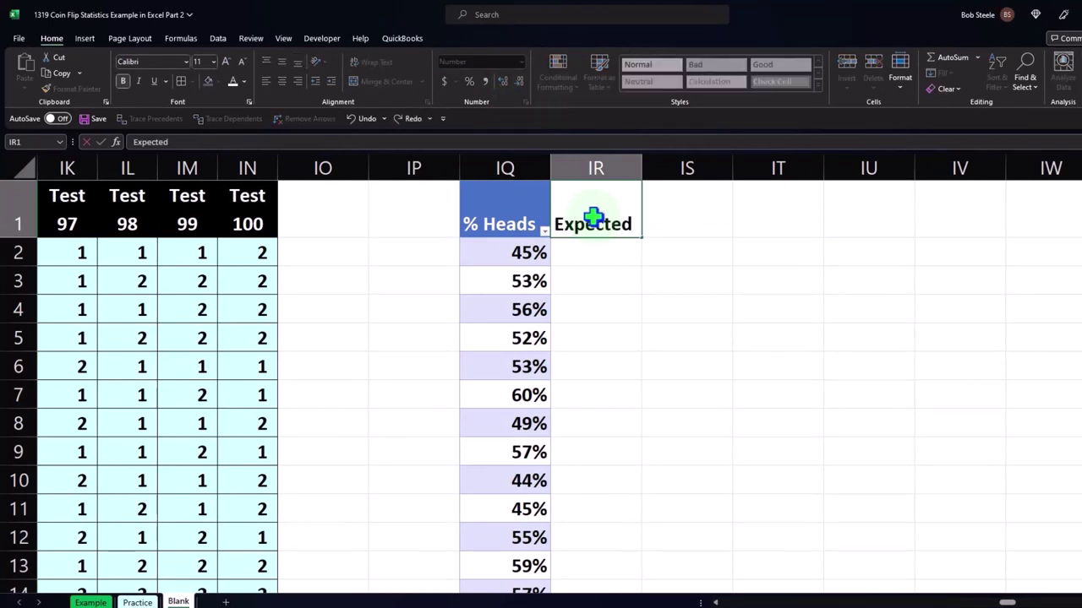
pyautogui.press('Return')
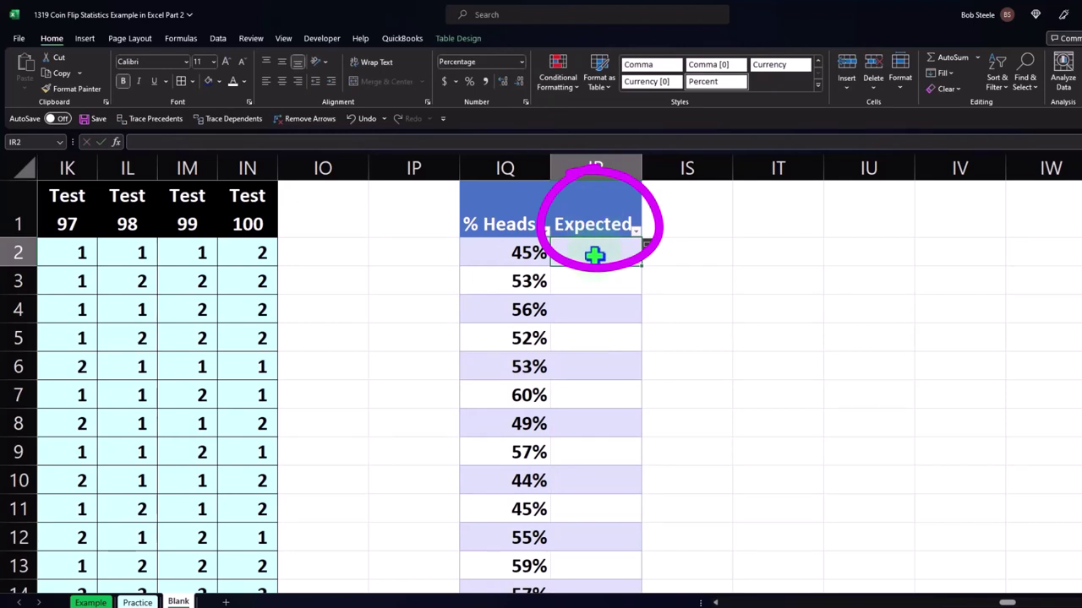
pyautogui.write('.5')
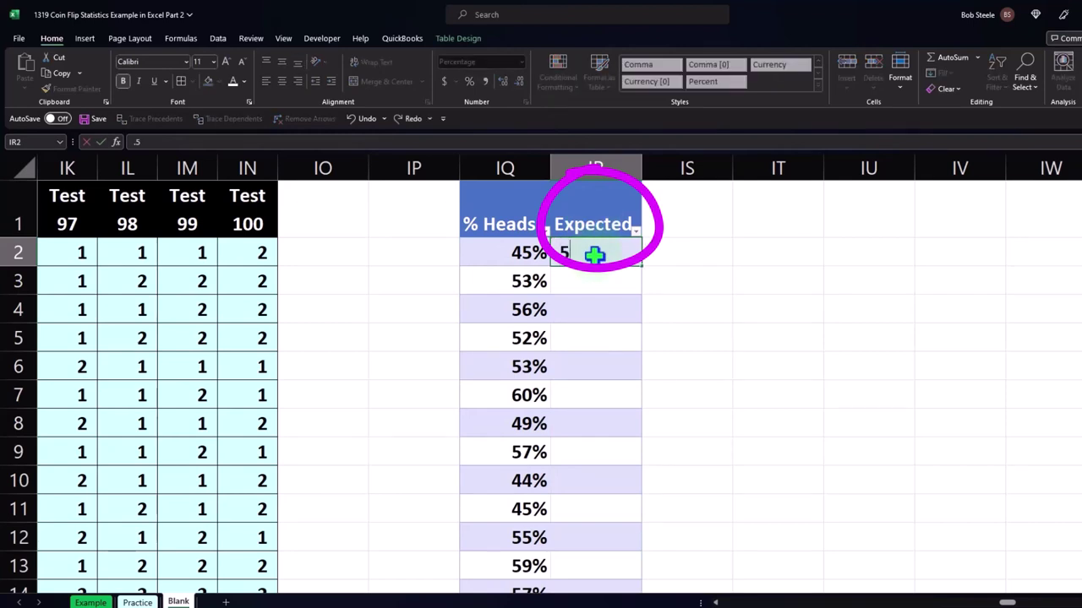
pyautogui.press('Return')
pyautogui.click(594, 256)
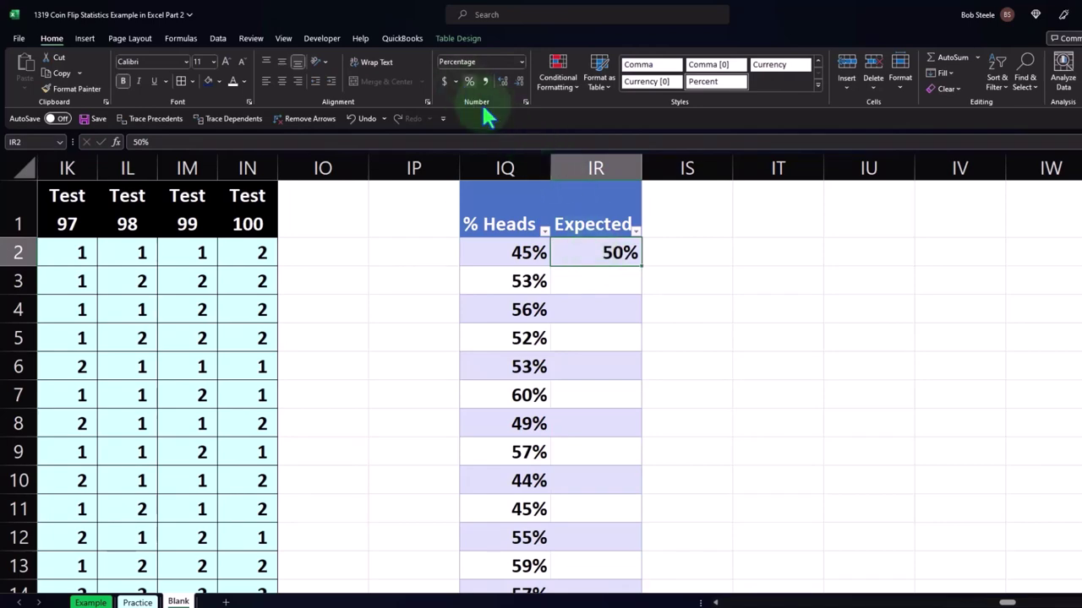
# - Add a Difference column to the table with its header in IS1
pyautogui.click(667, 212)
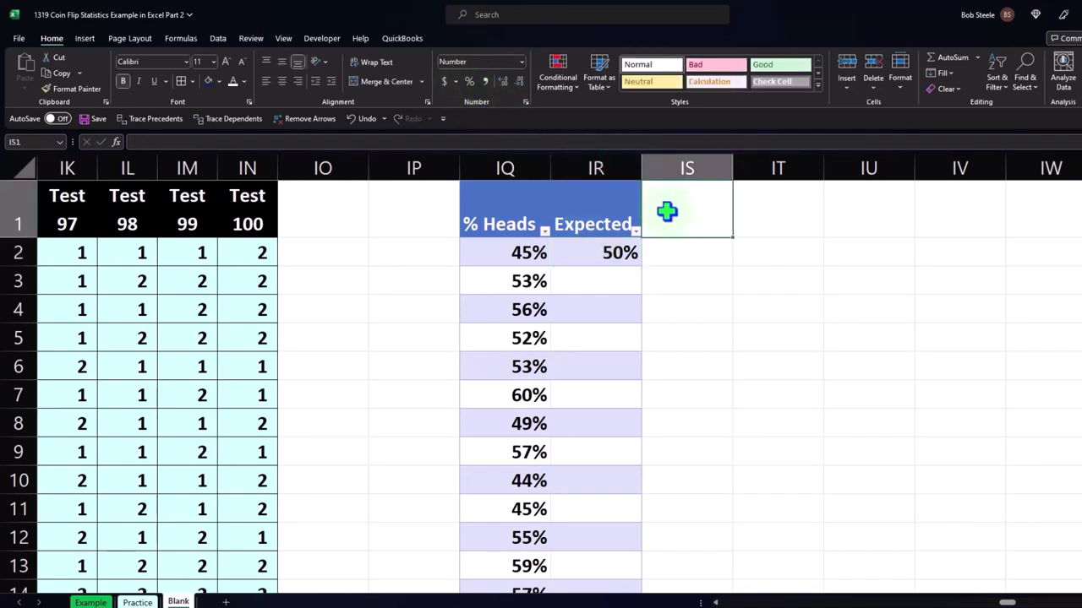
pyautogui.write('Diffe')
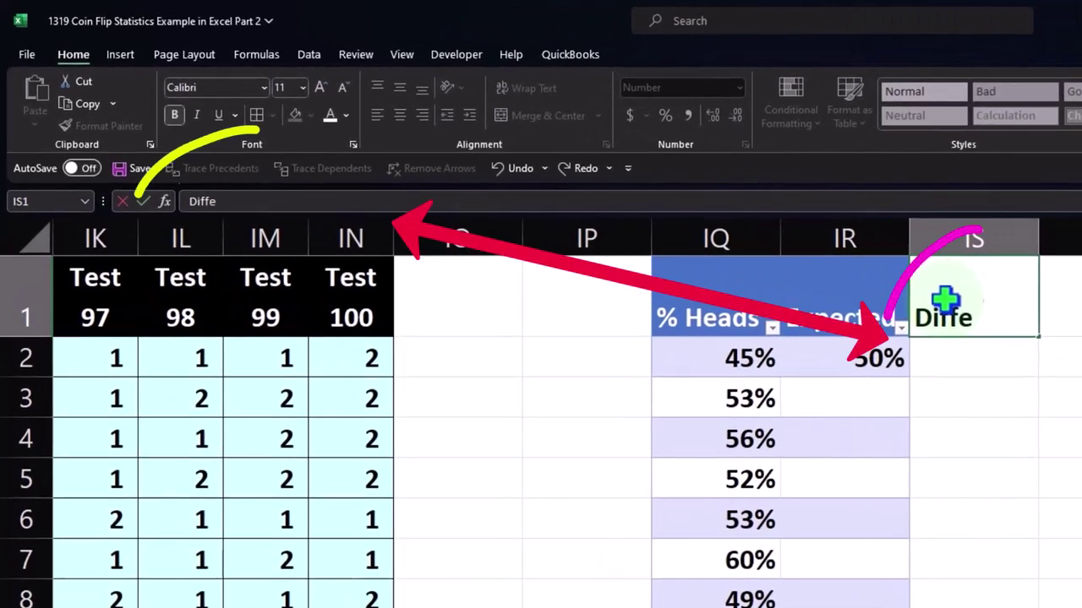
pyautogui.write('rence')
pyautogui.press('Return')
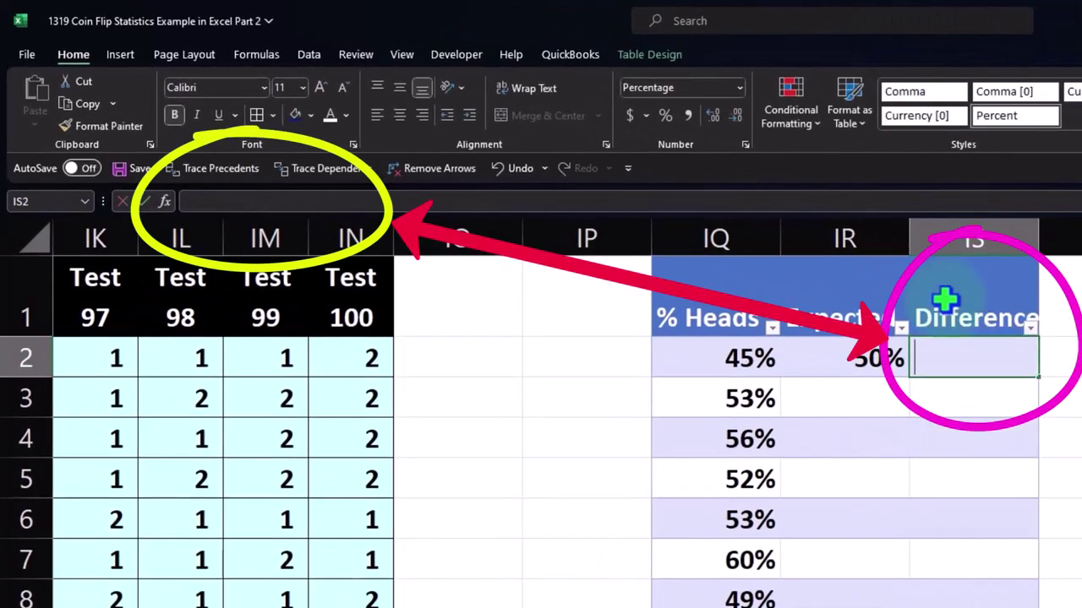
# - Calculate the Difference column from IS2 as % Heads minus Expected for each row
pyautogui.write('=')
pyautogui.press('Left')
pyautogui.press('Left')
pyautogui.write('-')
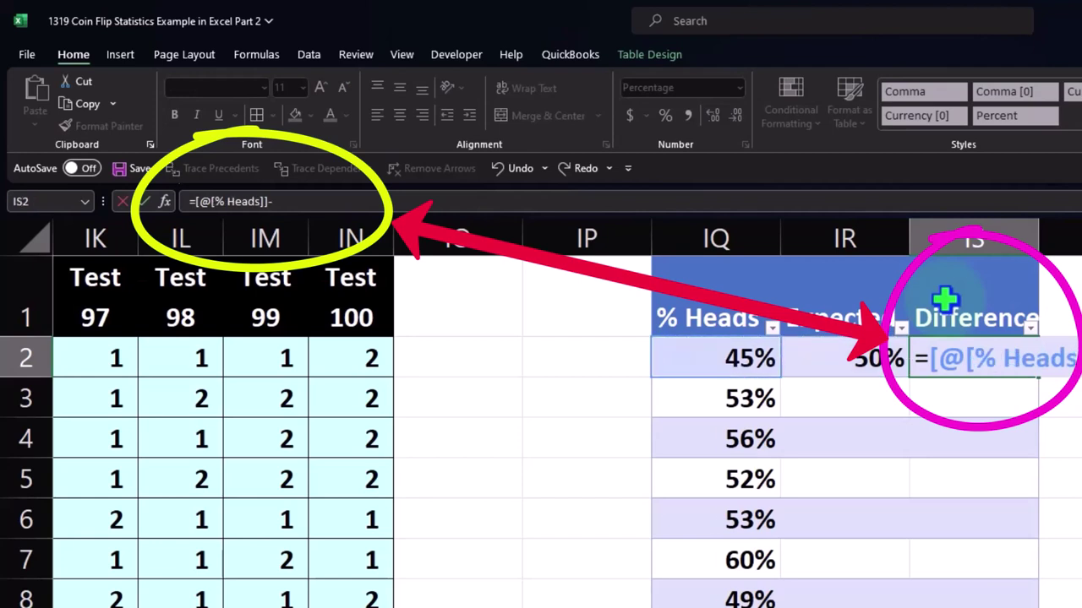
pyautogui.press('Left')
pyautogui.press('Return')
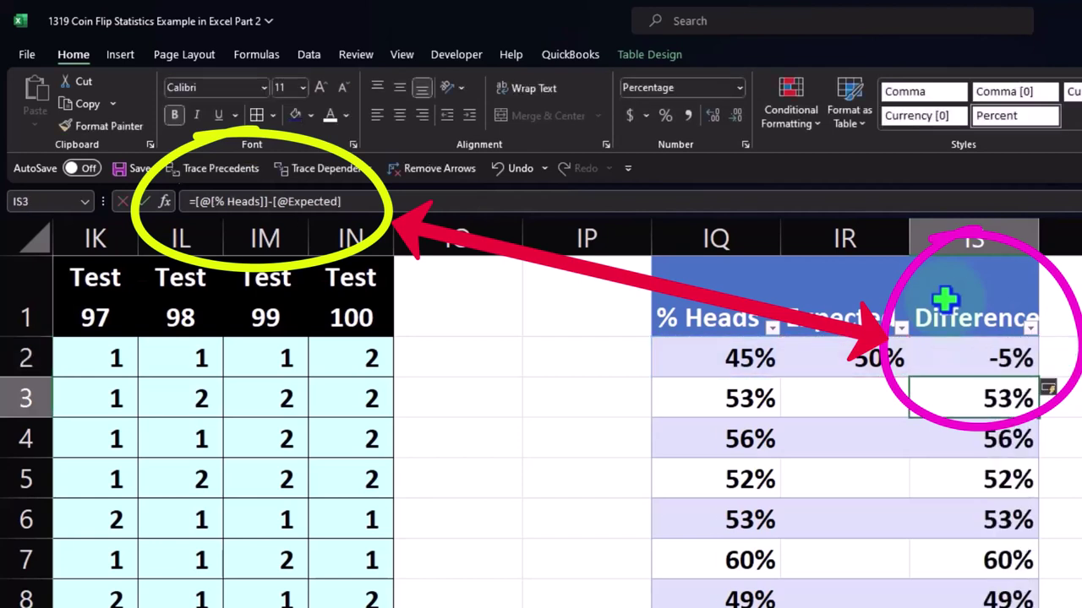
# - Fill the 50% value from IR2 down the whole Expected column and check the rows through to row 101
pyautogui.click(879, 365)
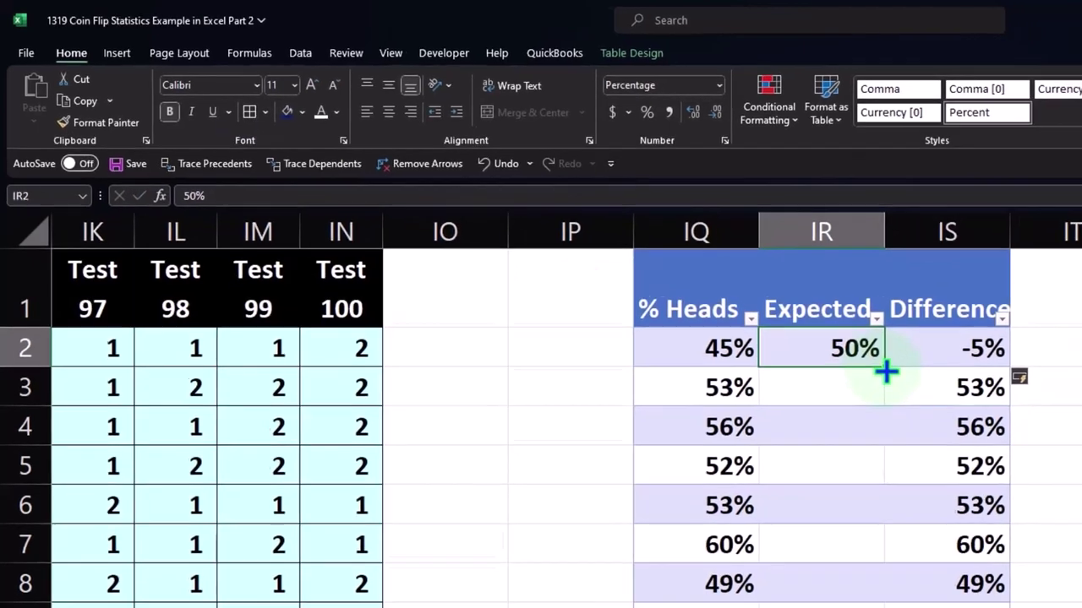
pyautogui.doubleClick(910, 378)
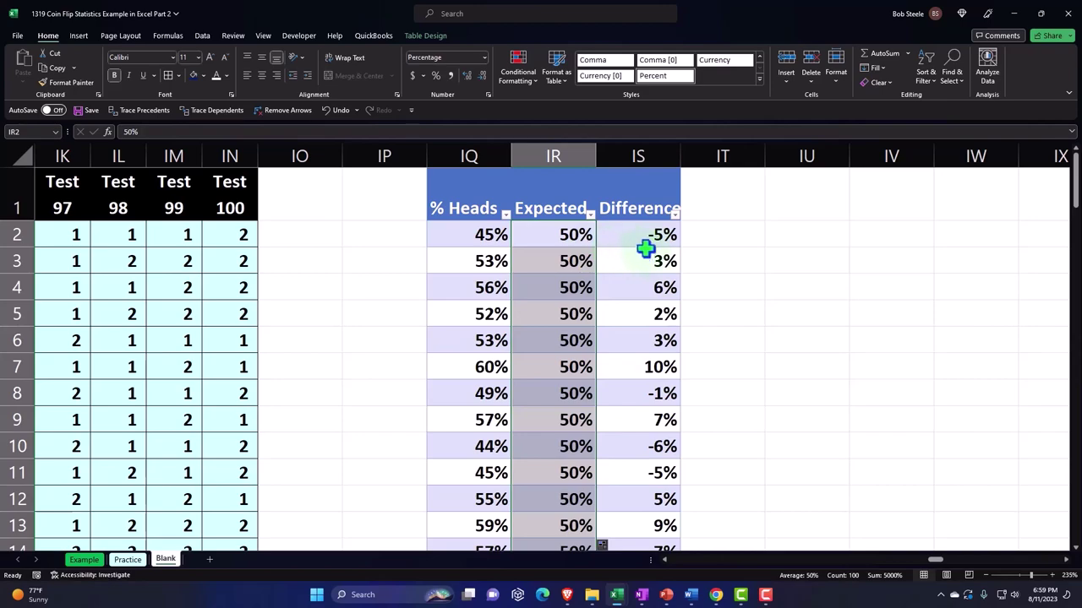
pyautogui.scroll(-7, 646, 253)
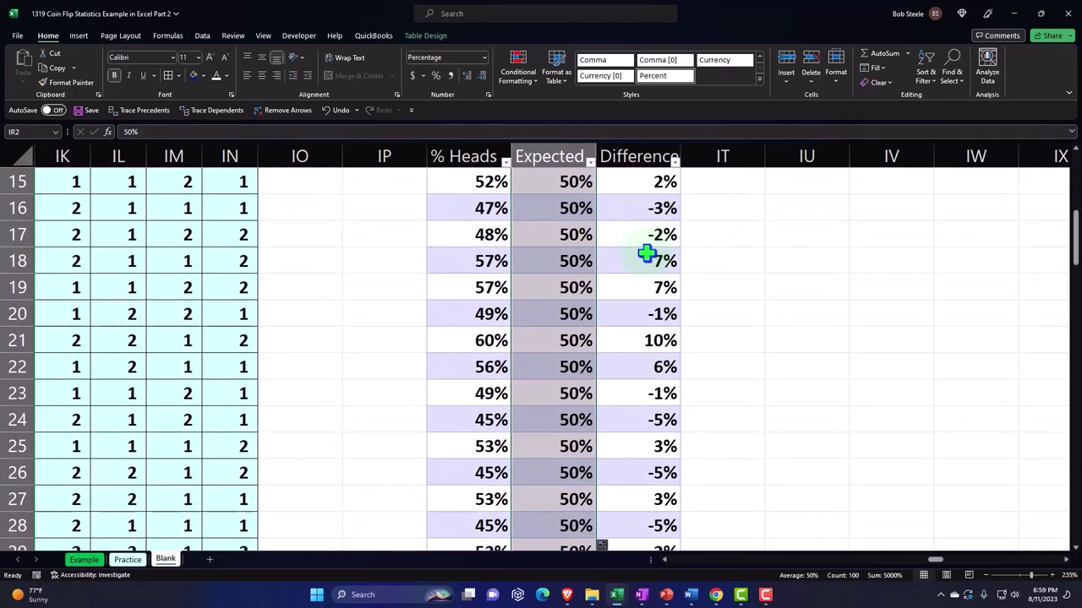
pyautogui.scroll(-7, 646, 254)
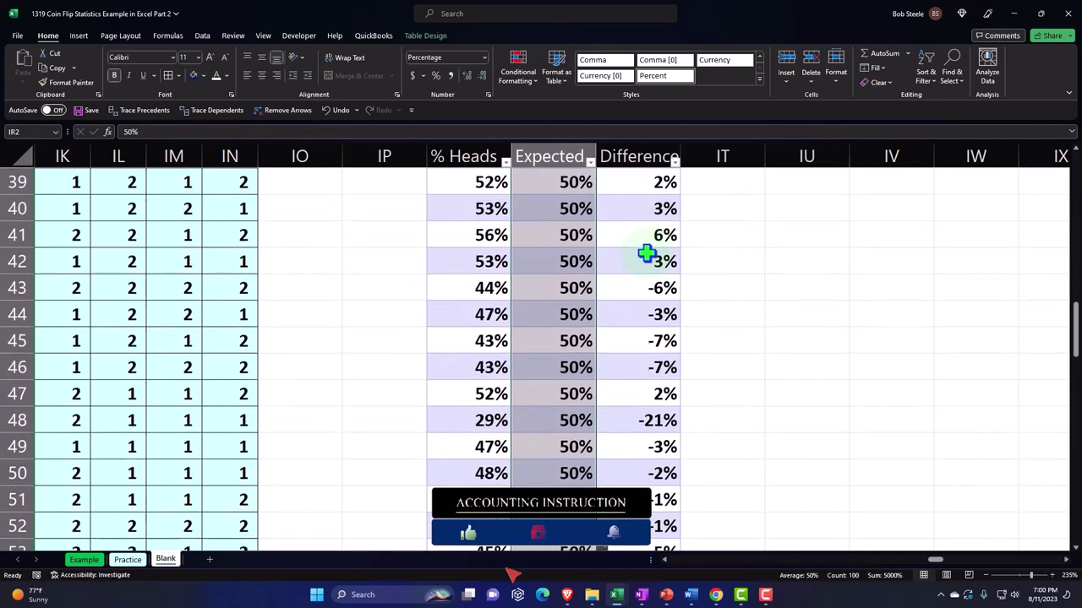
pyautogui.scroll(-11, 646, 254)
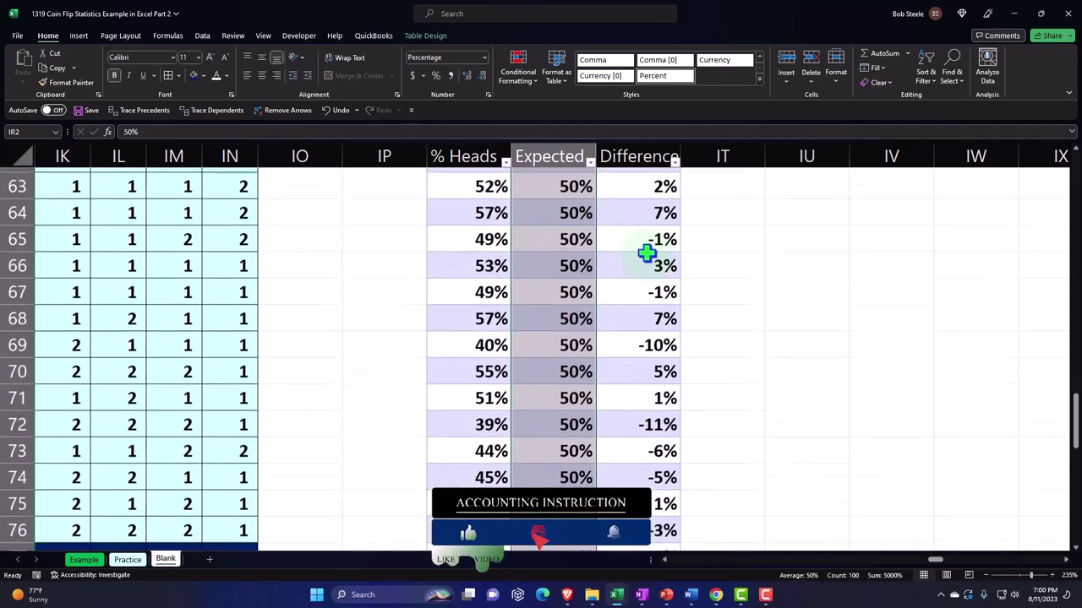
pyautogui.scroll(-9, 647, 254)
pyautogui.scroll(10, 646, 254)
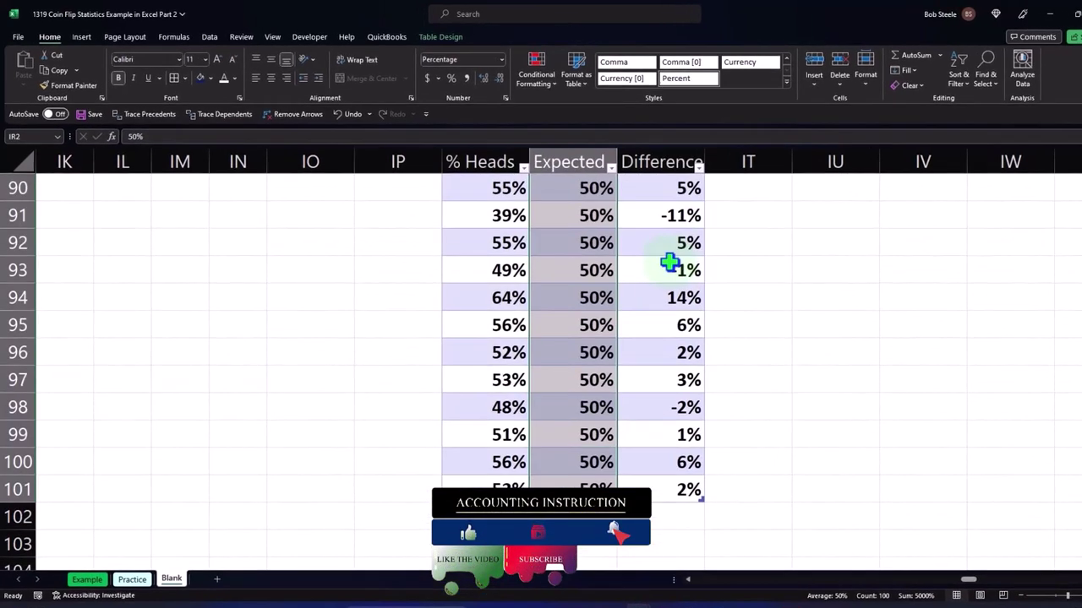
pyautogui.scroll(20, 670, 262)
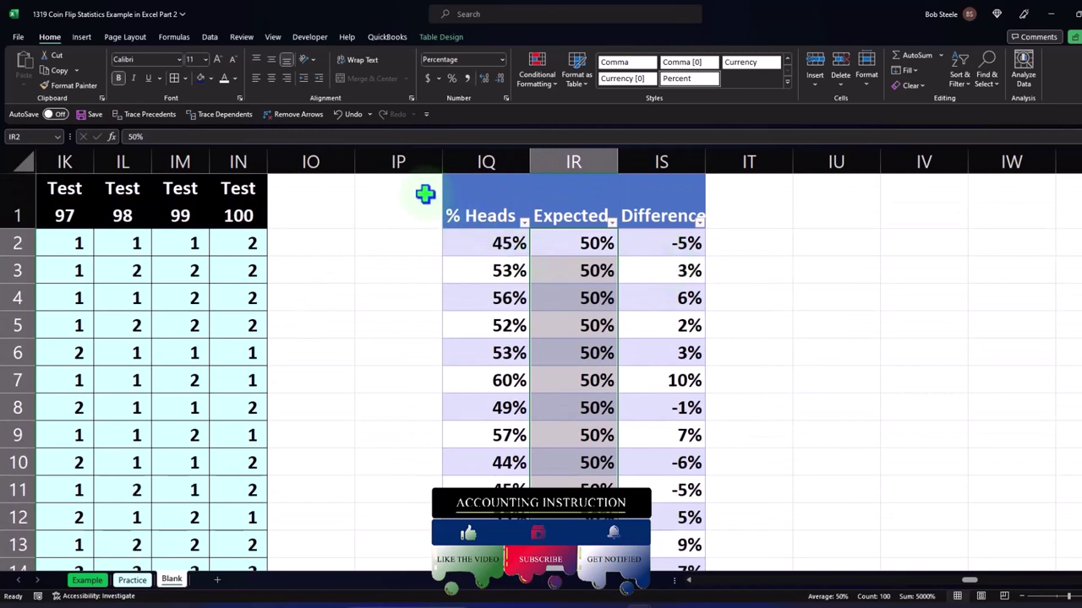
# - Delete the empty column IP directly before the % Heads table
pyautogui.click(397, 161)
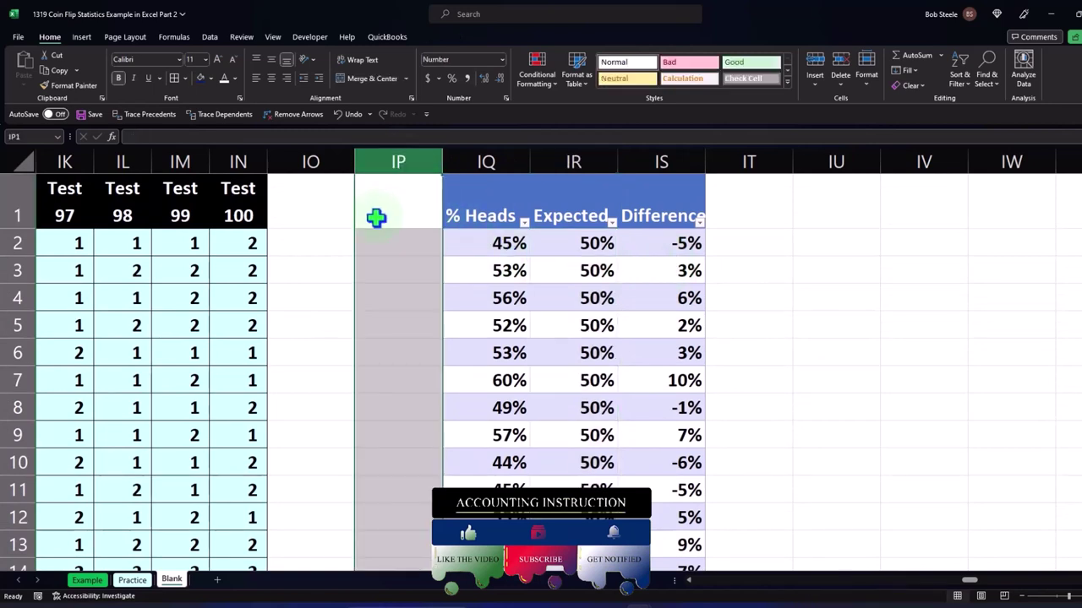
pyautogui.rightClick(380, 226)
pyautogui.click(411, 350)
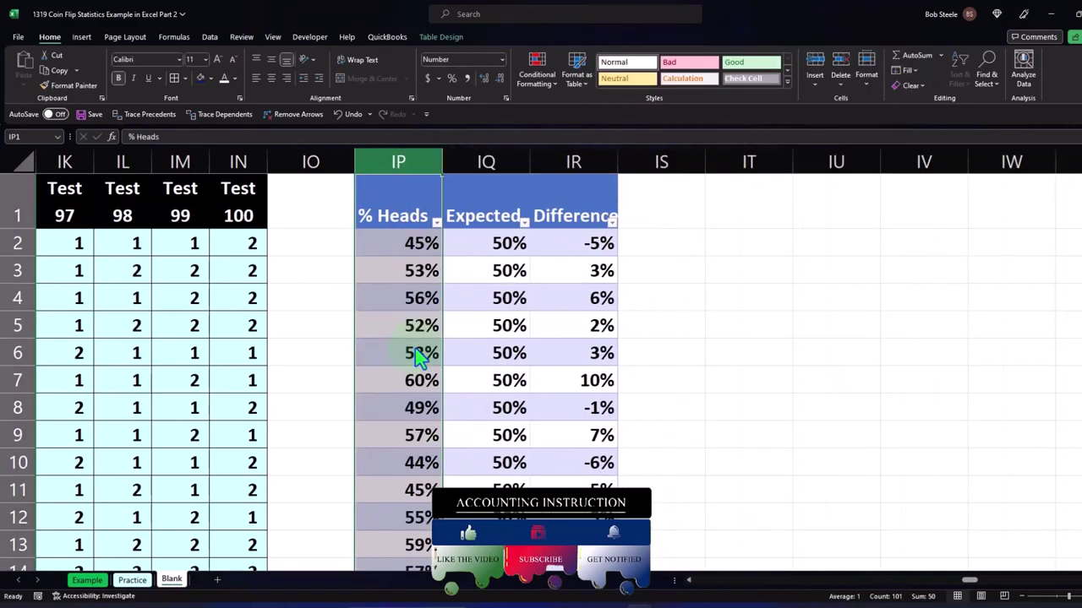
# - Add a total row to the % Heads table and set the % Heads total in IP102 to Average
pyautogui.click(413, 300)
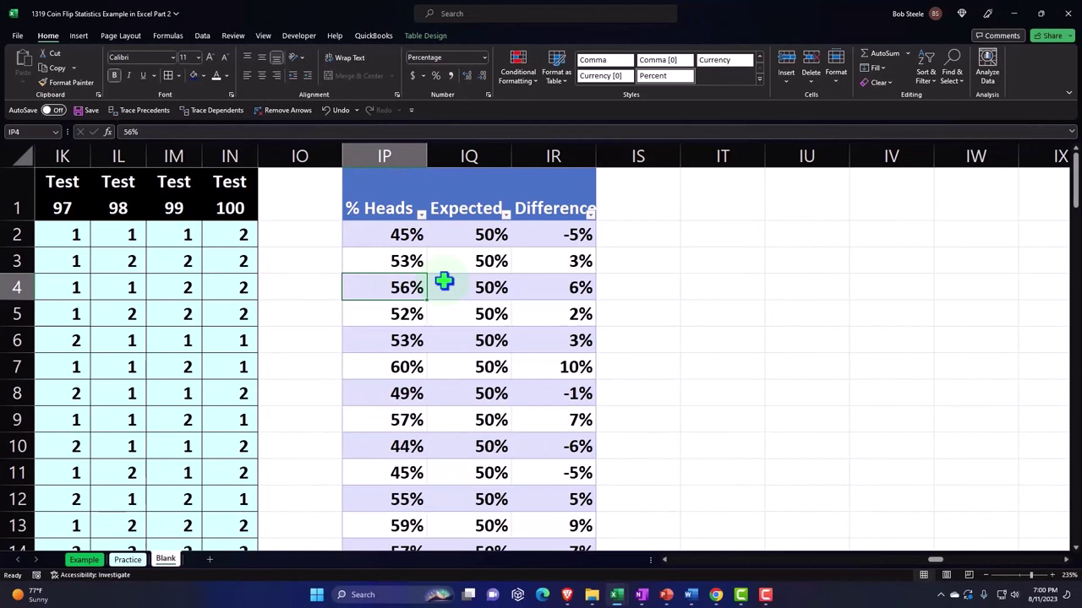
pyautogui.click(425, 35)
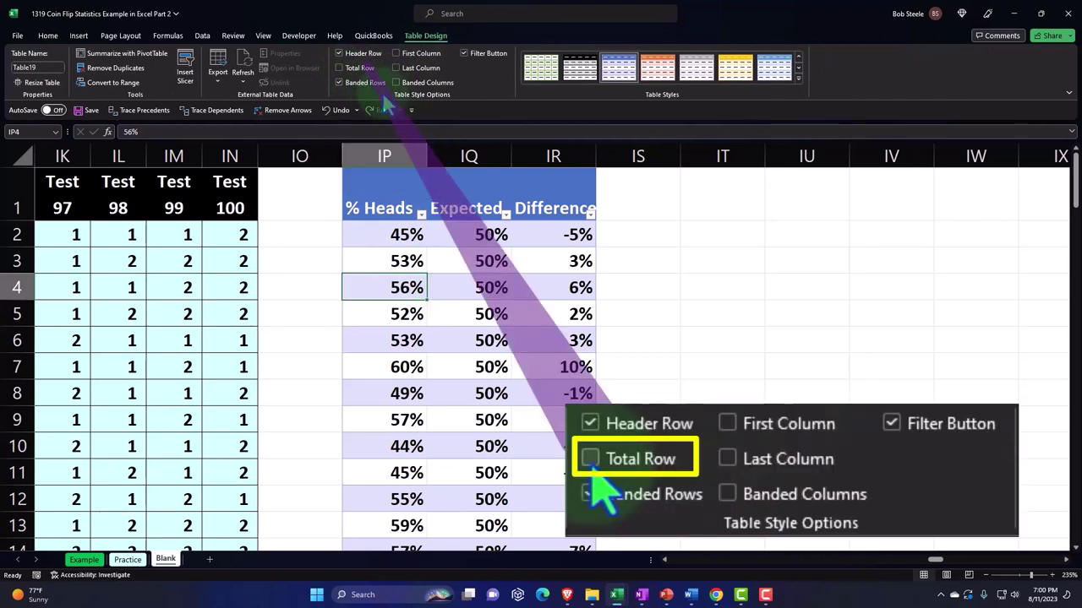
pyautogui.click(339, 68)
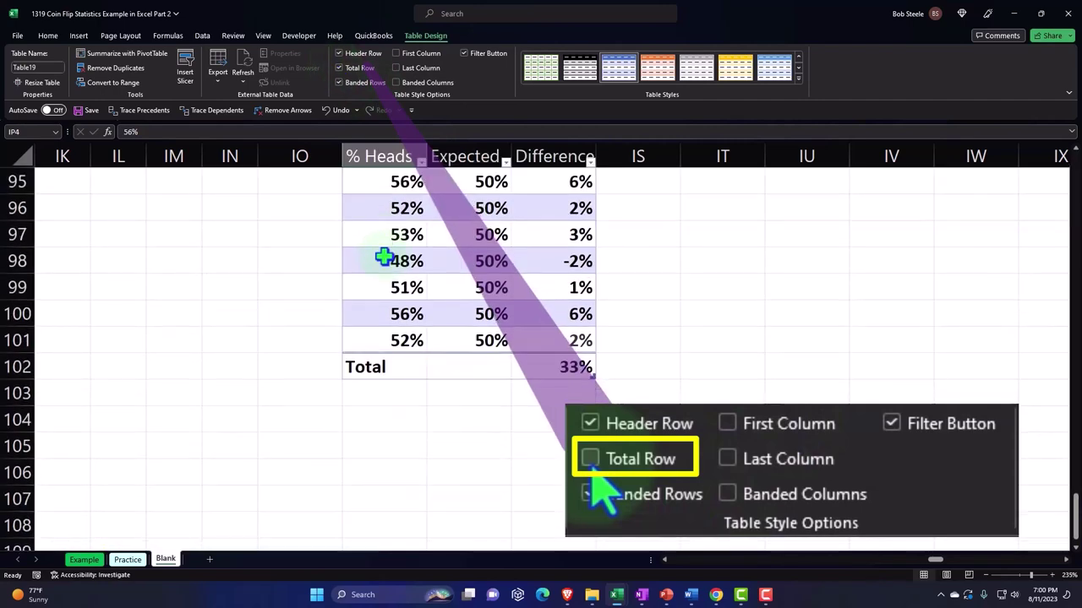
pyautogui.click(405, 375)
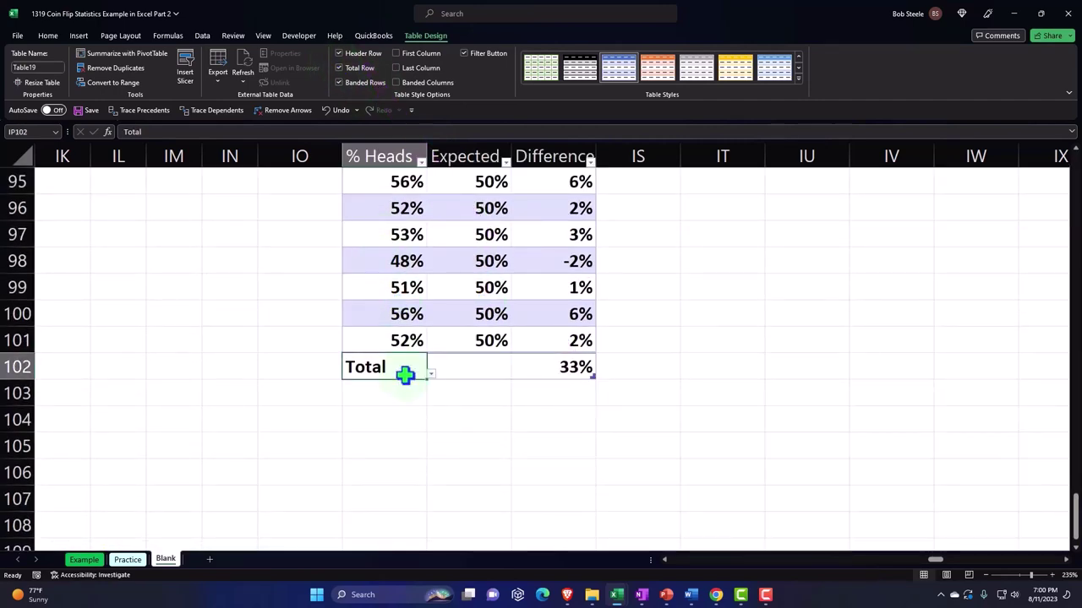
pyautogui.click(465, 405)
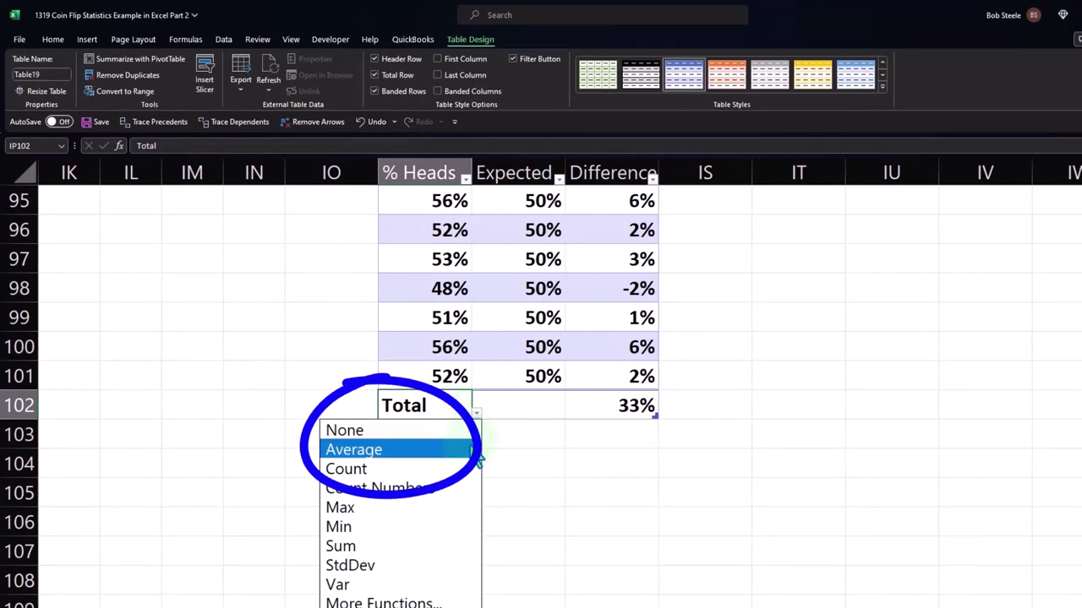
pyautogui.click(473, 452)
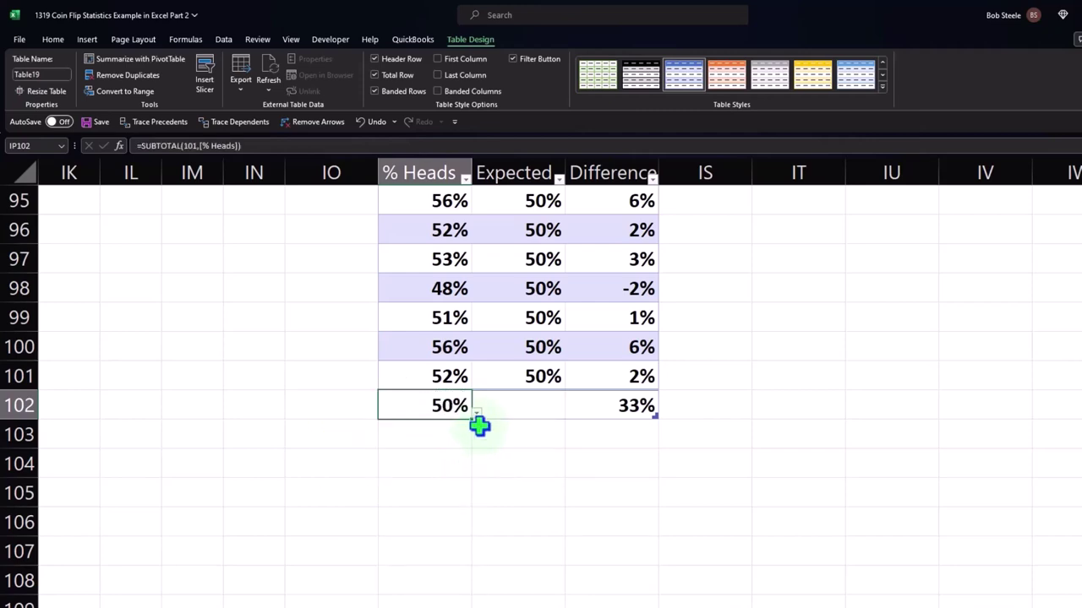
# - Examine the available summary functions and the SUBTOTAL formula in the % Heads total cell IP102
pyautogui.click(478, 414)
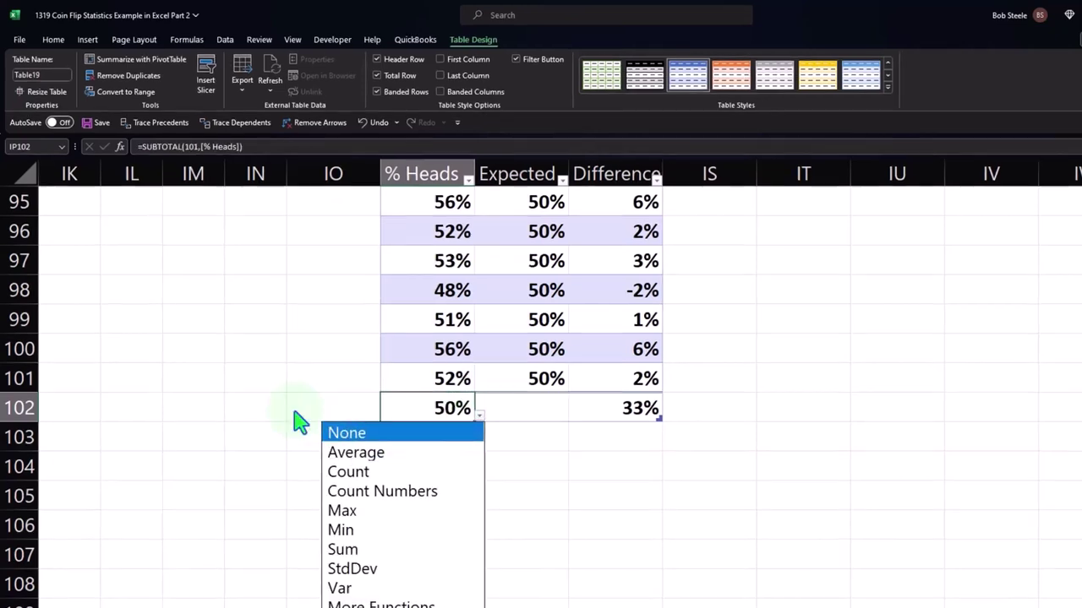
pyautogui.press('Escape')
pyautogui.doubleClick(396, 410)
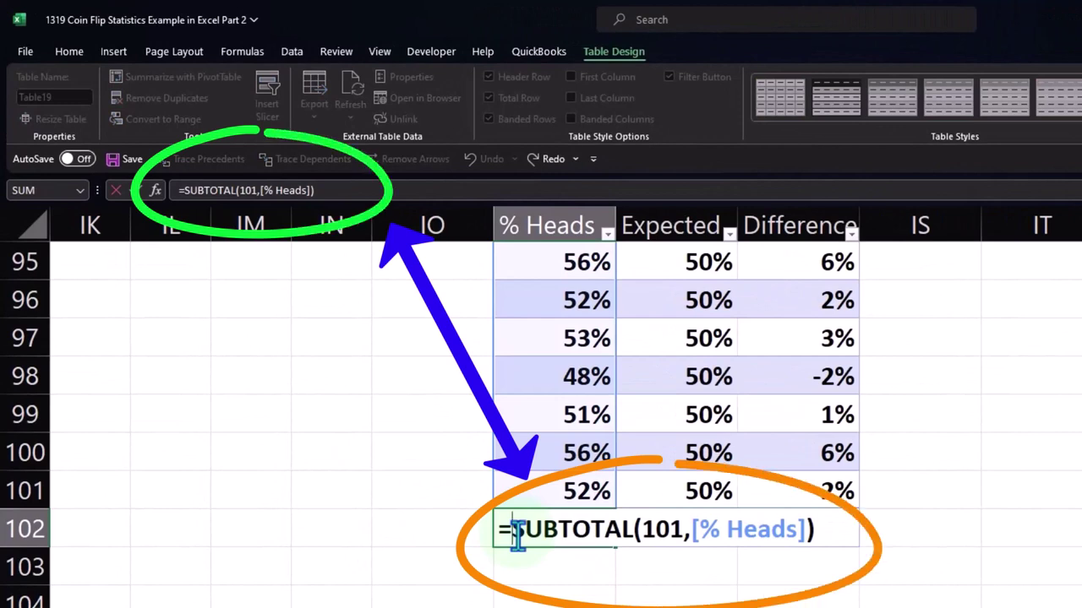
pyautogui.press('Return')
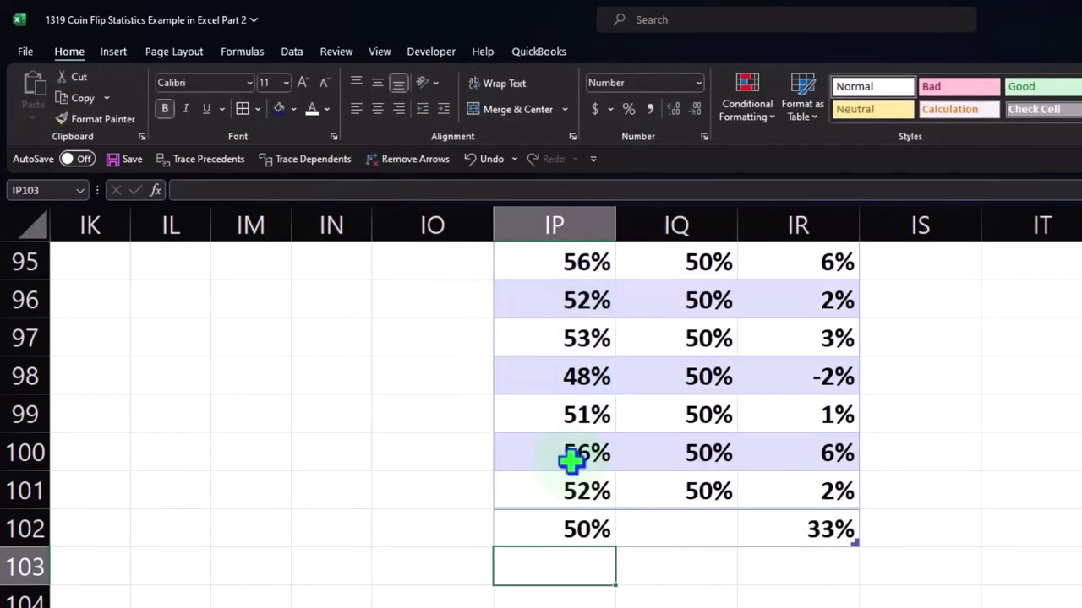
# - Show the % Heads average in IP102 with three decimal places and clear the Difference total in IR102
pyautogui.click(570, 517)
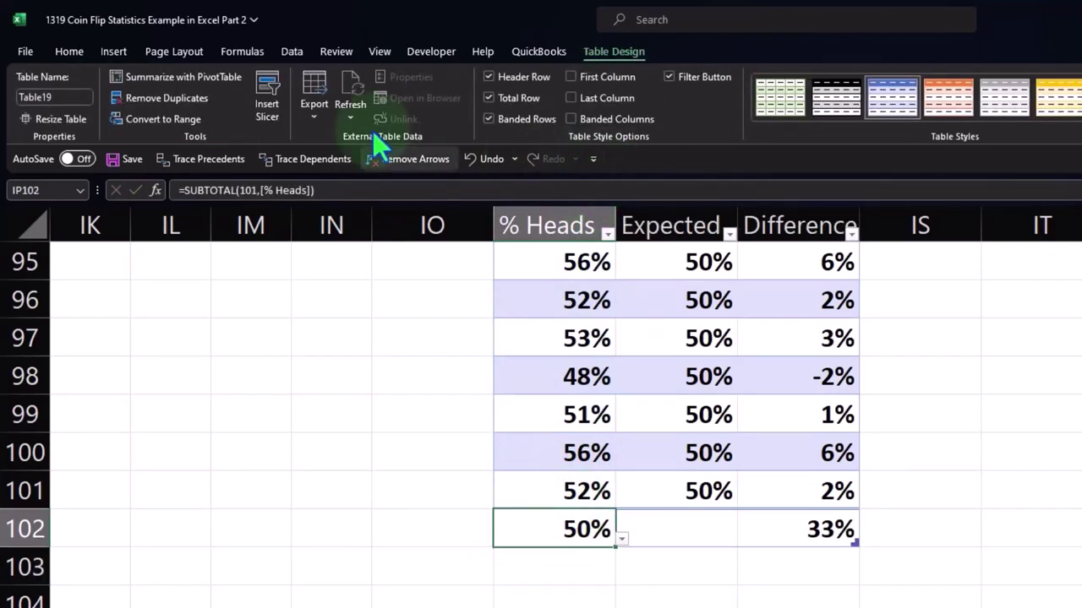
pyautogui.click(75, 64)
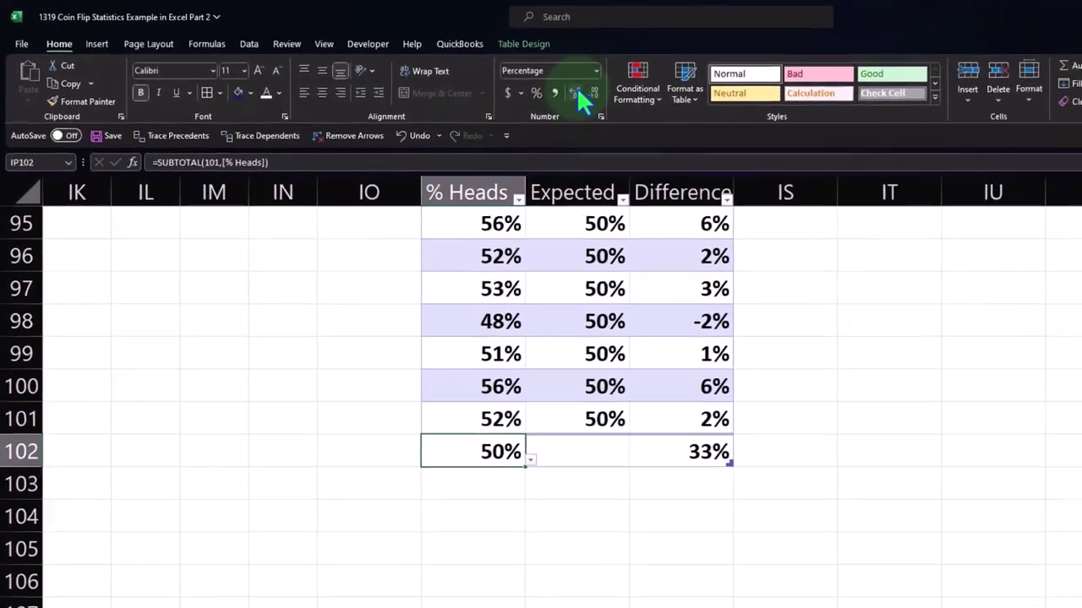
pyautogui.click(672, 107)
pyautogui.click(485, 74)
pyautogui.click(486, 74)
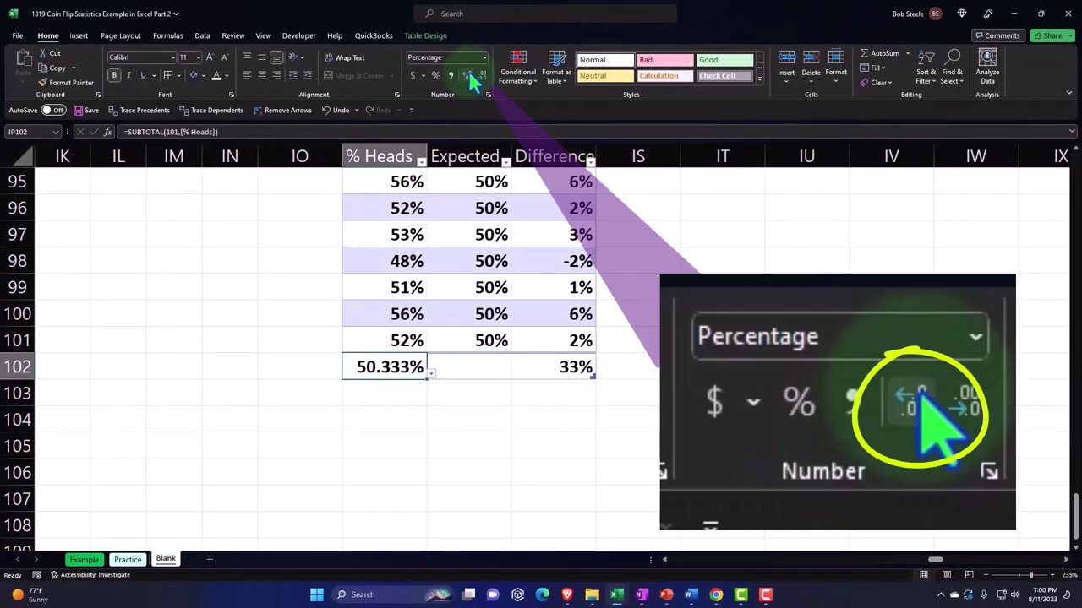
pyautogui.click(563, 366)
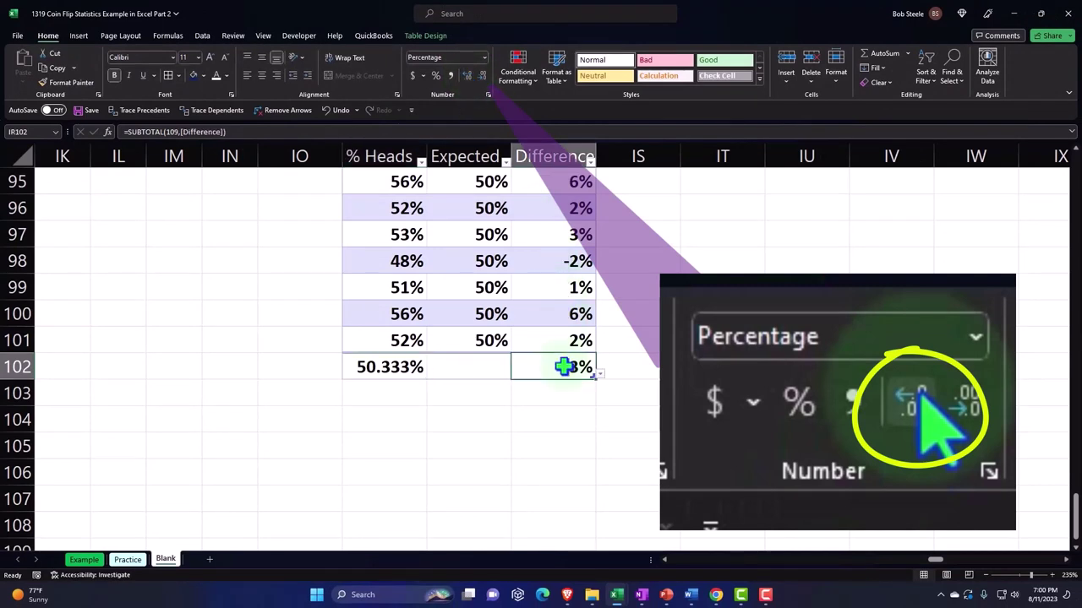
pyautogui.press('Delete')
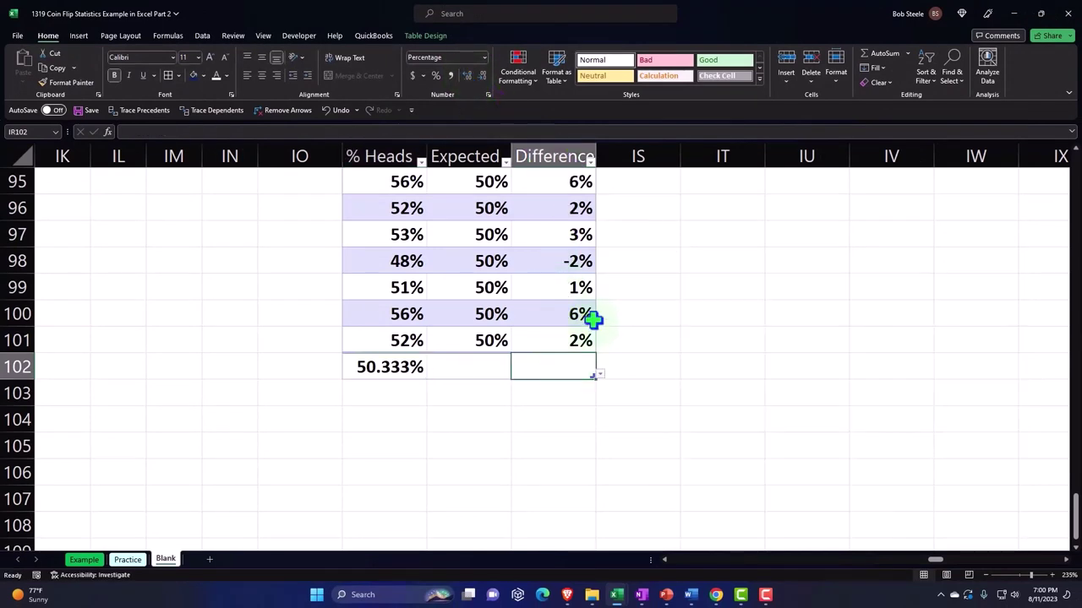
# - Set the Difference total in IR102 to Sum and narrow the empty column IO beside the % Heads table
pyautogui.click(598, 376)
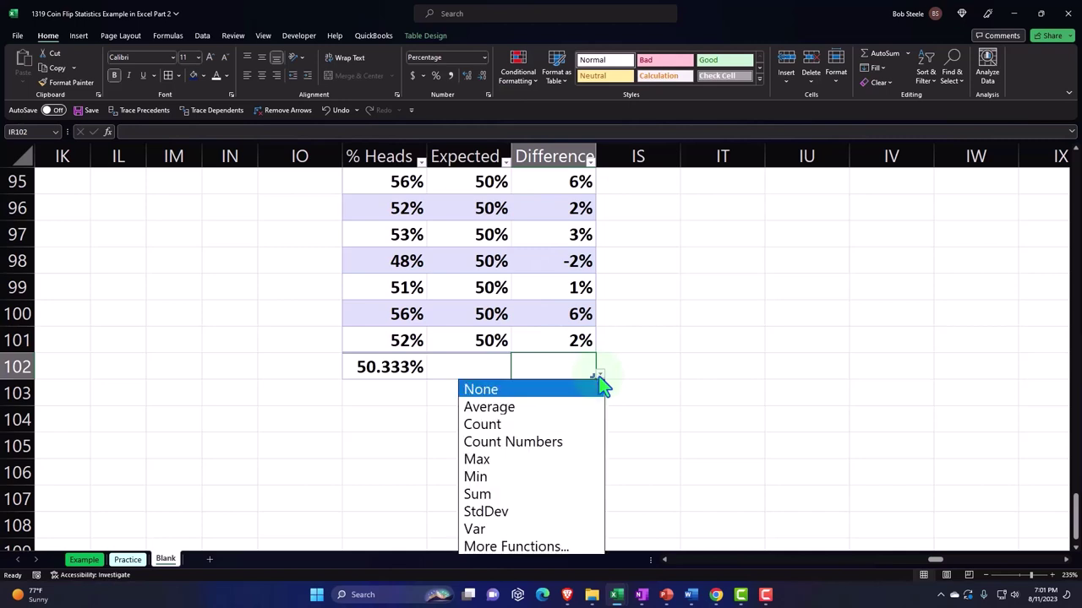
pyautogui.click(544, 492)
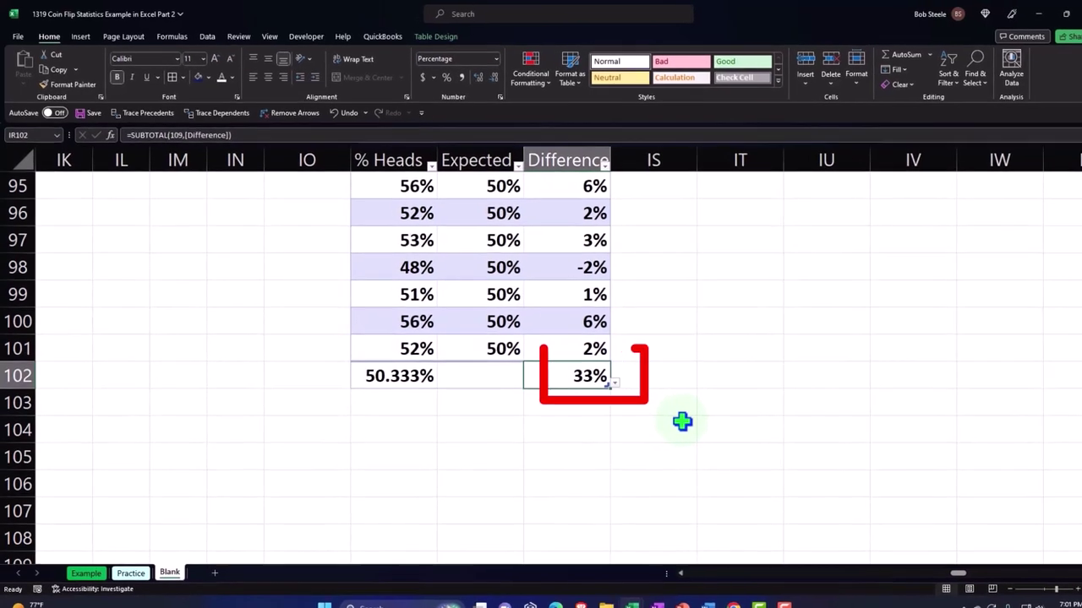
pyautogui.scroll(20, 687, 434)
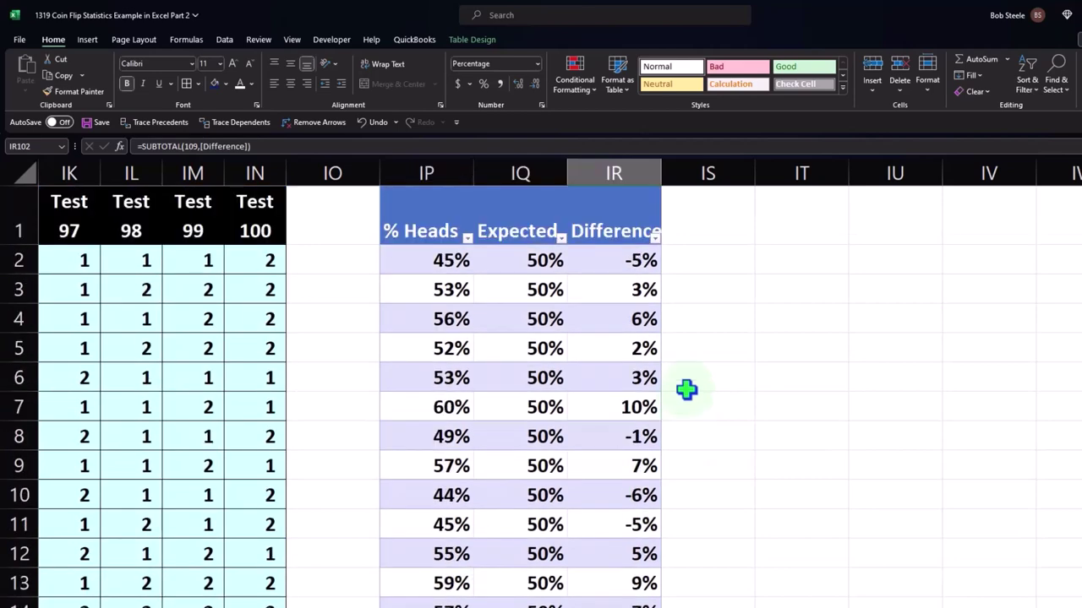
pyautogui.moveTo(379, 173); pyautogui.dragTo(309, 180)
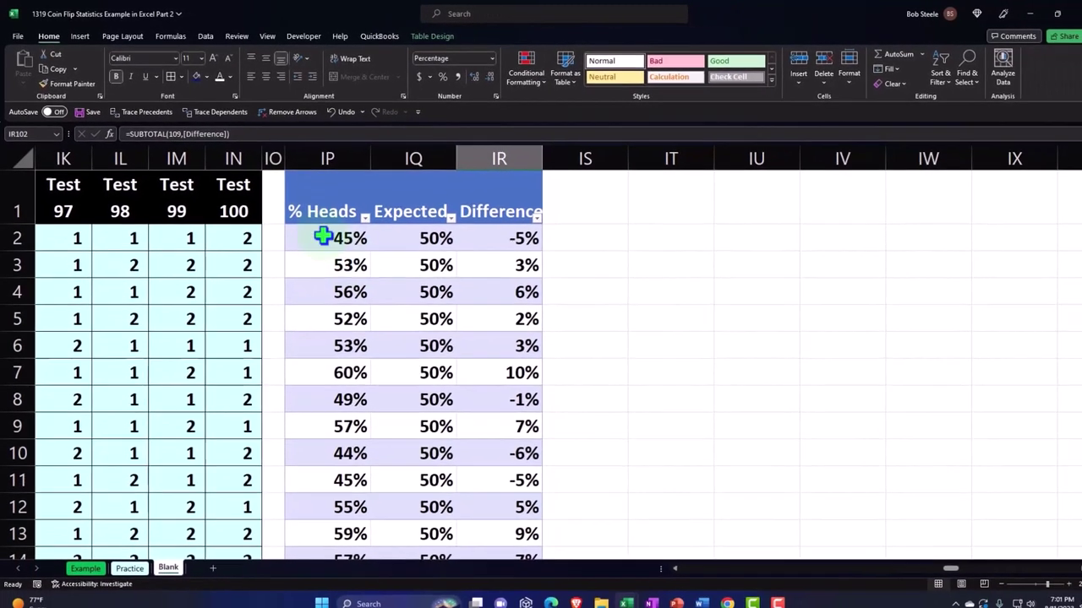
# - Select all the % Heads values in IP2:IP101, without the header and total, for an object insertion
pyautogui.click(81, 38)
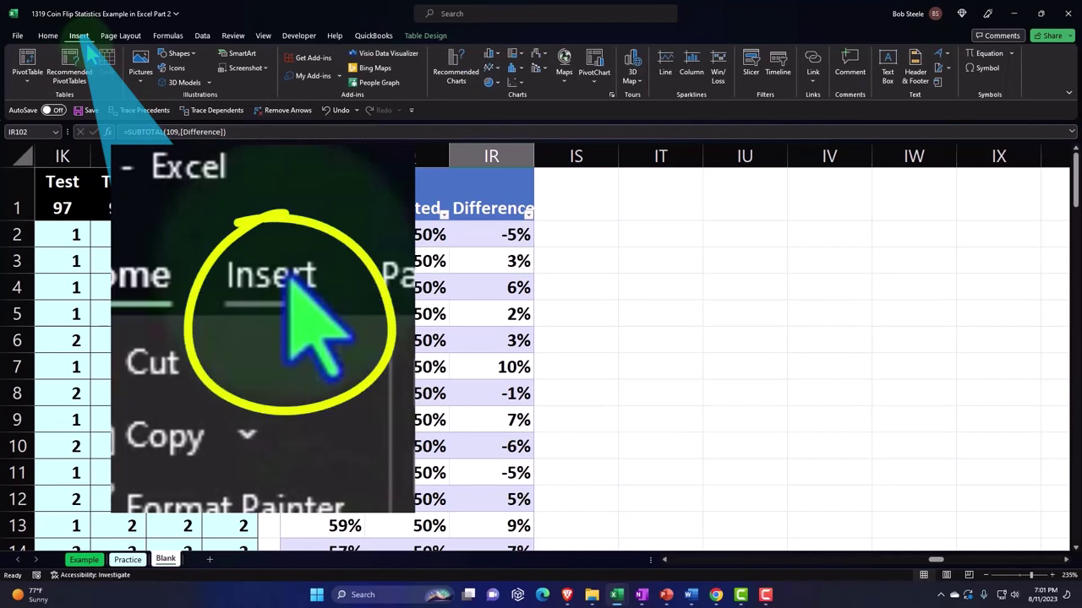
pyautogui.click(313, 169)
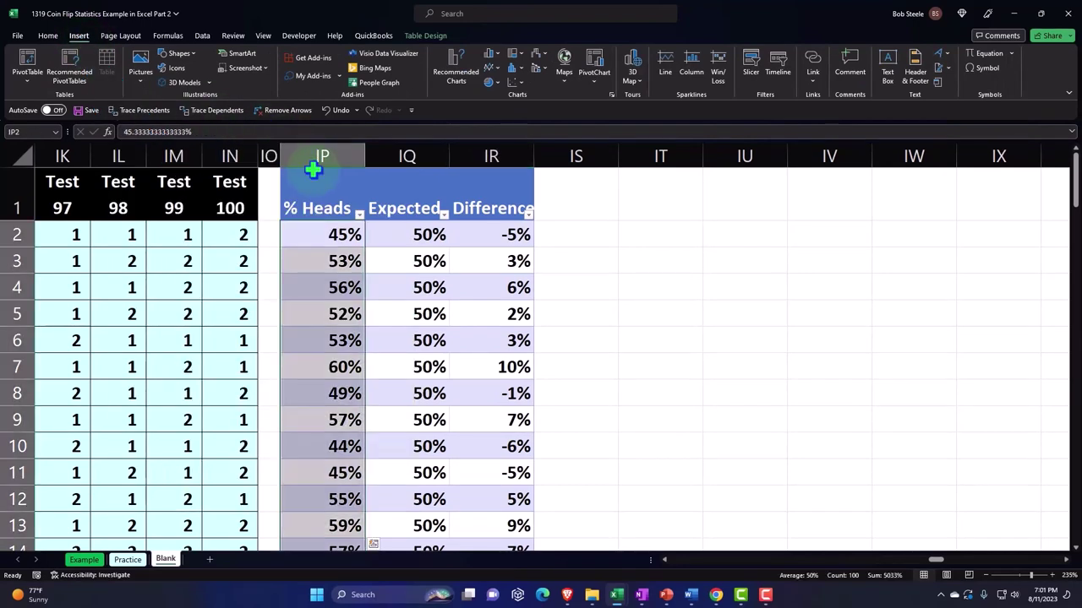
# - Insert a histogram of the % Heads column and place it beside the Difference column, starting around column IS
pyautogui.click(513, 68)
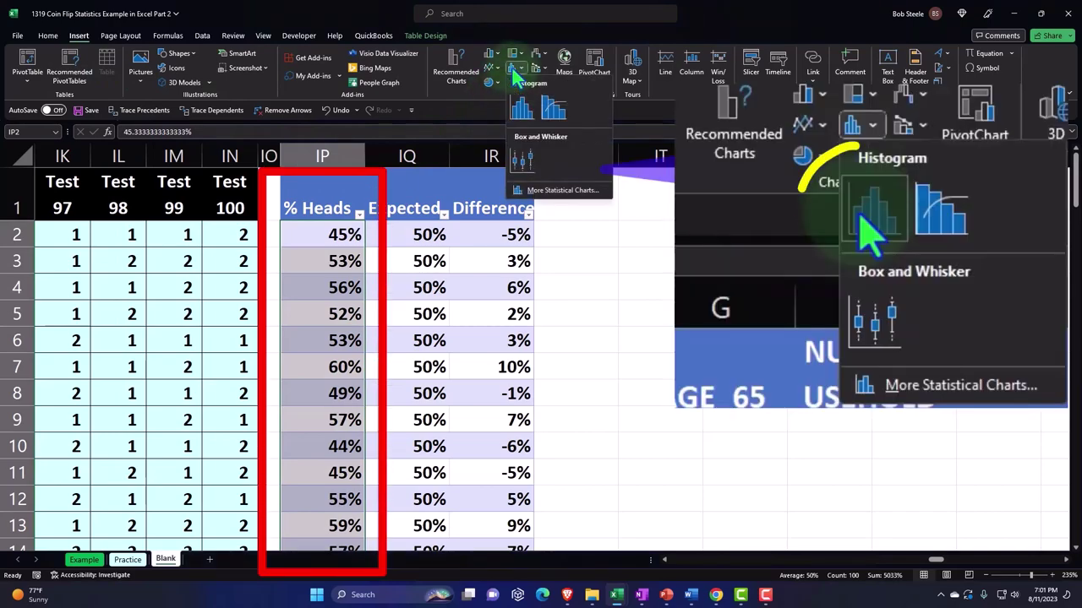
pyautogui.click(514, 115)
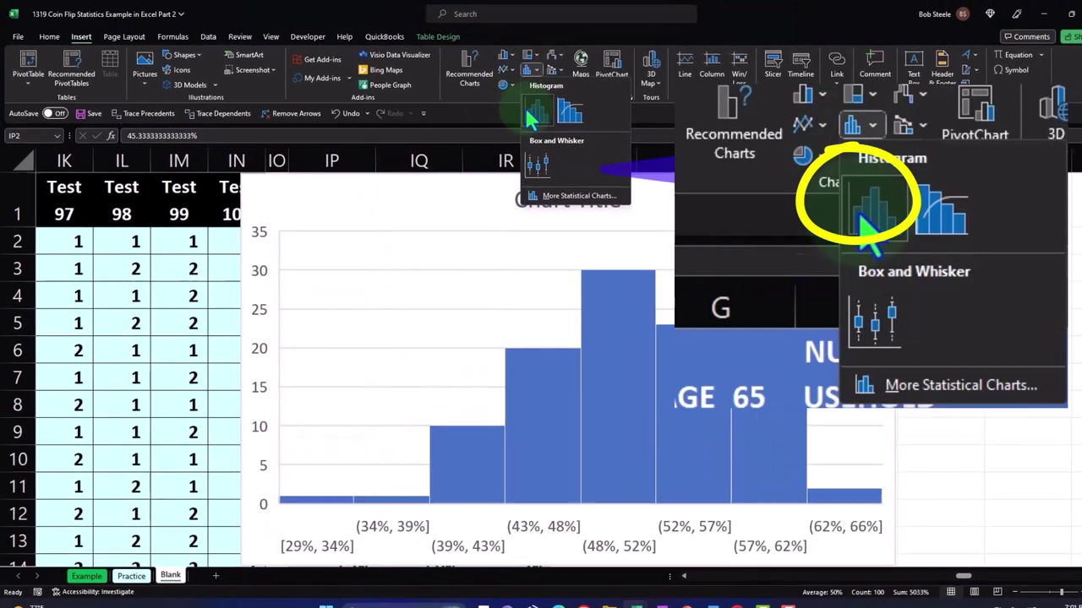
pyautogui.moveTo(309, 197); pyautogui.dragTo(644, 222)
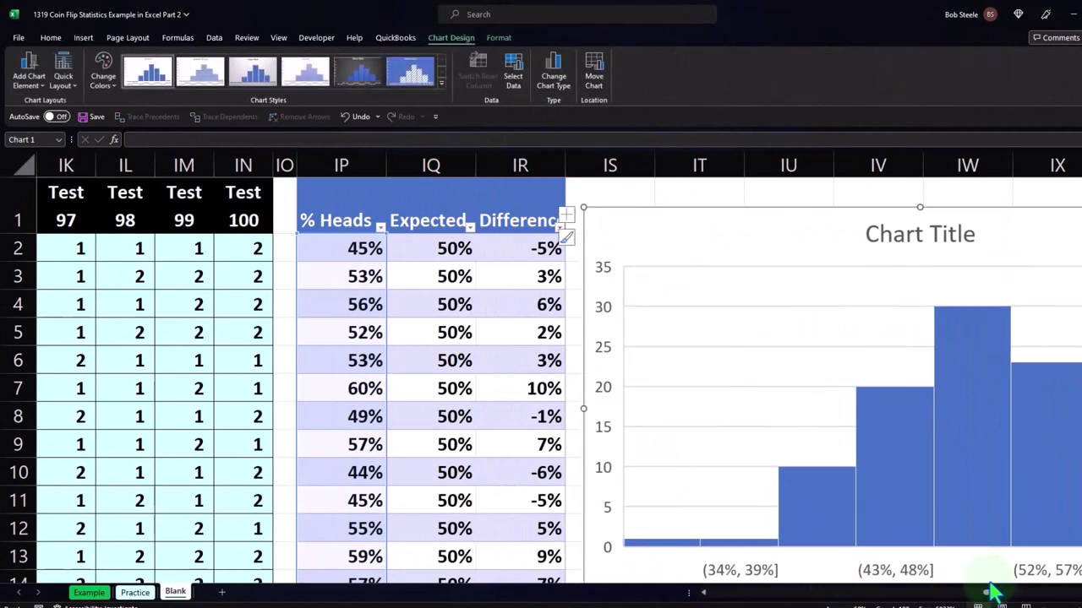
pyautogui.moveTo(996, 598)
pyautogui.mouseDown()
pyautogui.moveTo(1019, 591)
pyautogui.moveTo(1002, 593)
pyautogui.mouseUp()
# - Delete the histogram's chart title and review the chart's bars and percentage ranges
pyautogui.click(557, 239)
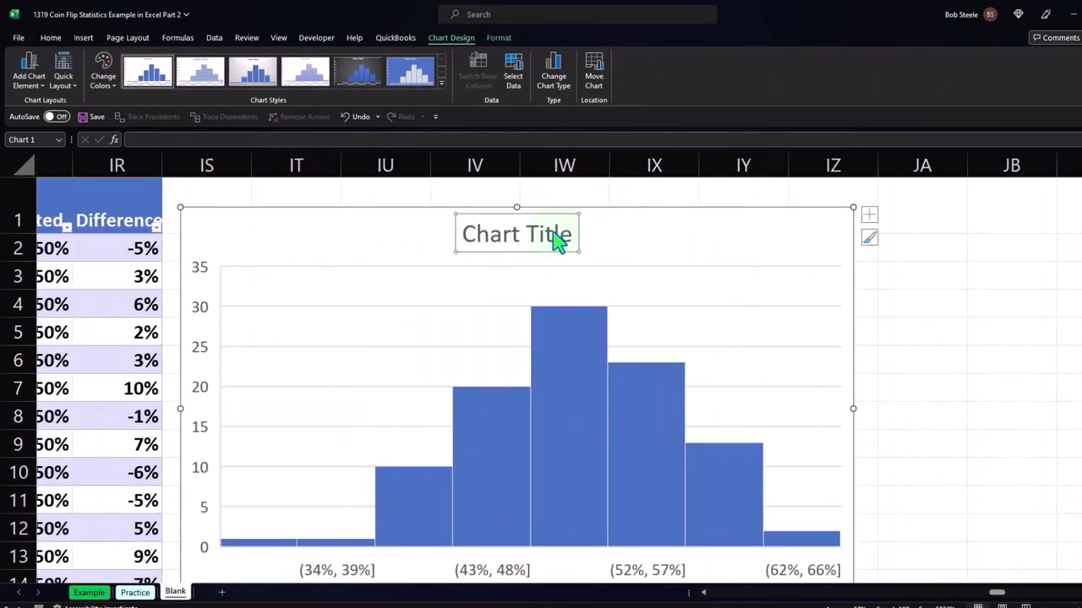
pyautogui.press('Delete')
pyautogui.scroll(-1, 870, 380)
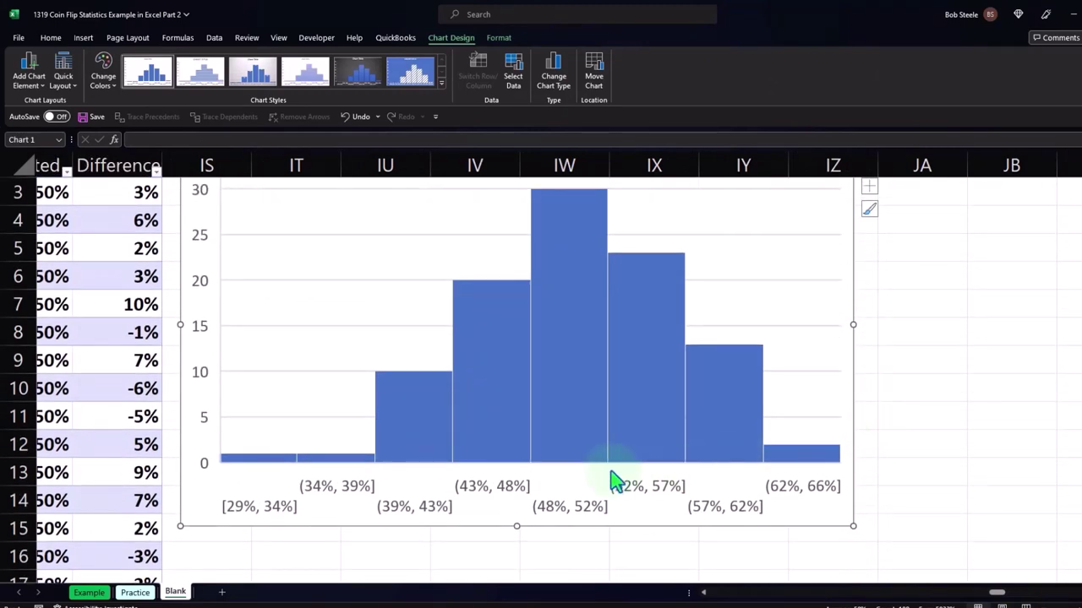
pyautogui.scroll(1, 623, 367)
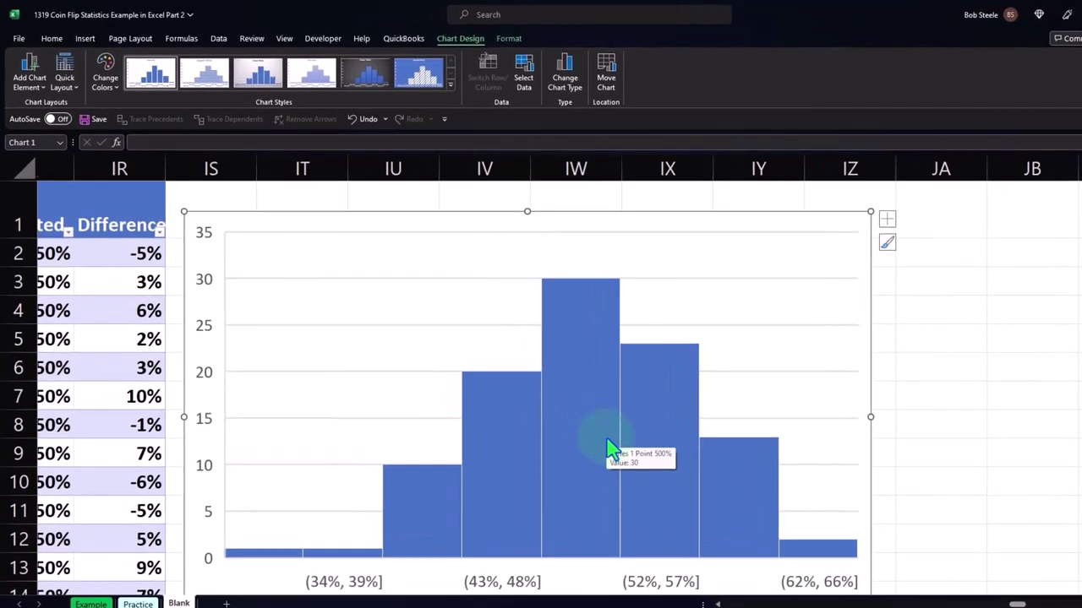
# - Go back to the random coin flip table and inspect the formula in row 5 under Test 50
pyautogui.scroll(-1, 821, 467)
pyautogui.moveTo(882, 544); pyautogui.dragTo(935, 560)
pyautogui.moveTo(963, 602); pyautogui.dragTo(877, 600)
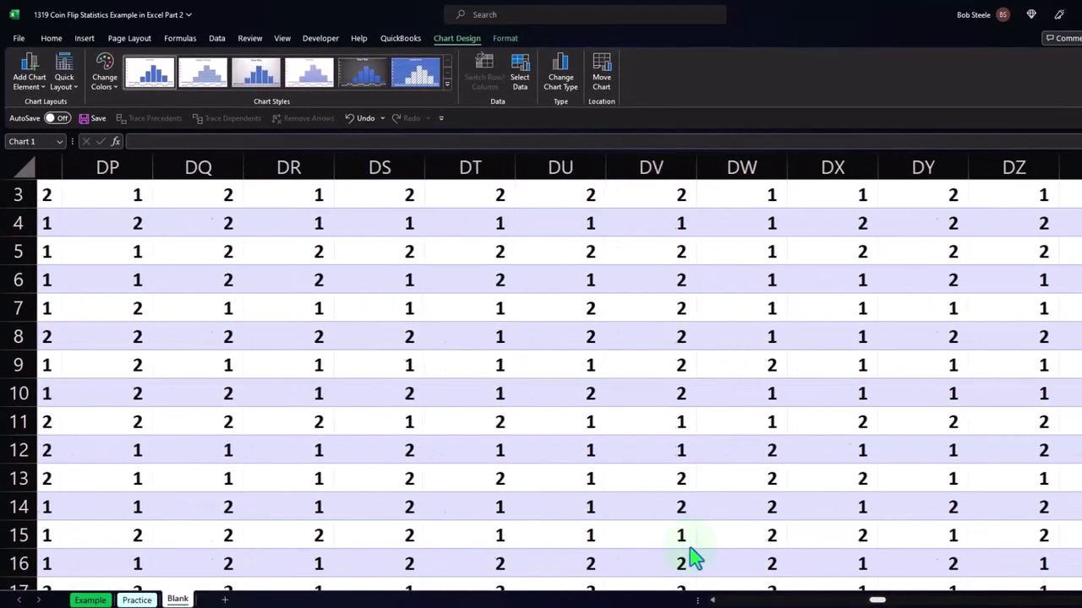
pyautogui.scroll(1, 14, 448)
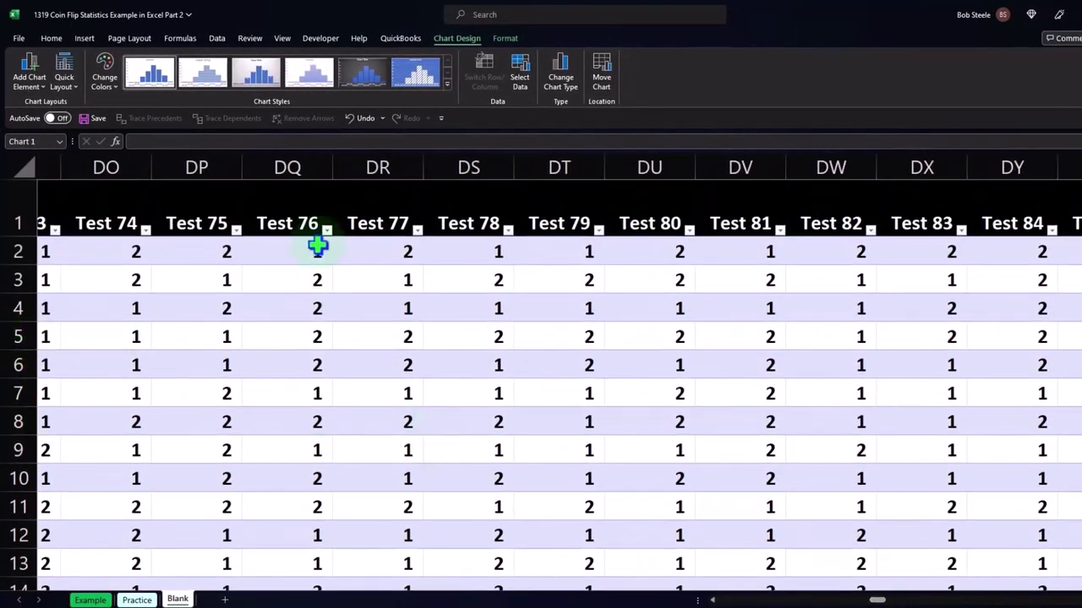
pyautogui.click(294, 226)
pyautogui.press('Left')
pyautogui.press('Left')
pyautogui.press('Left')
pyautogui.press('Left')
pyautogui.press('Left')
pyautogui.press('Left')
pyautogui.press('Left')
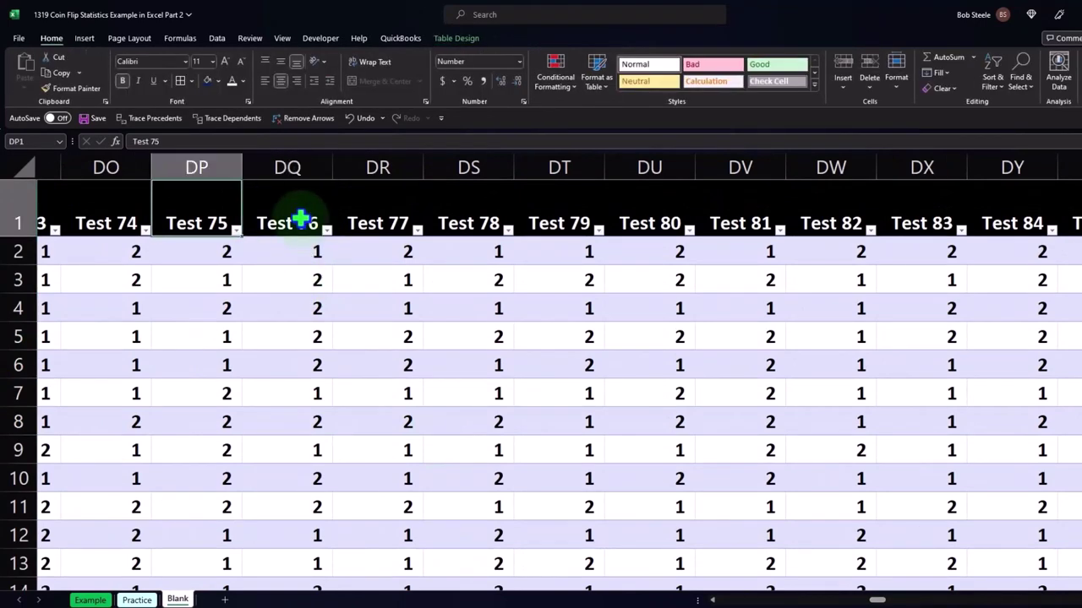
pyautogui.press('Left')
pyautogui.press('Left')
pyautogui.press('Left')
pyautogui.press('Left')
pyautogui.press('Left')
pyautogui.press('Left')
pyautogui.press('Left')
pyautogui.press('Left')
pyautogui.press('Left')
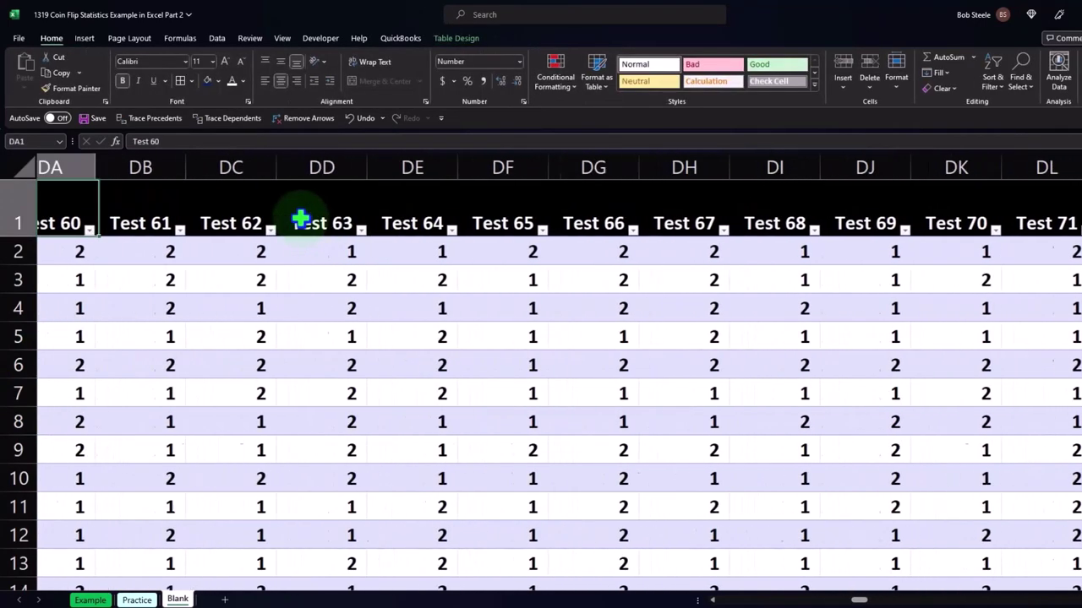
pyautogui.press('Left')
pyautogui.press('Left')
pyautogui.press('Left')
pyautogui.press('Left')
pyautogui.press('Left')
pyautogui.press('Left')
pyautogui.press('Left')
pyautogui.press('Left')
pyautogui.press('Left')
pyautogui.press('Left')
pyautogui.press('Left')
pyautogui.press('Left')
pyautogui.press('Left')
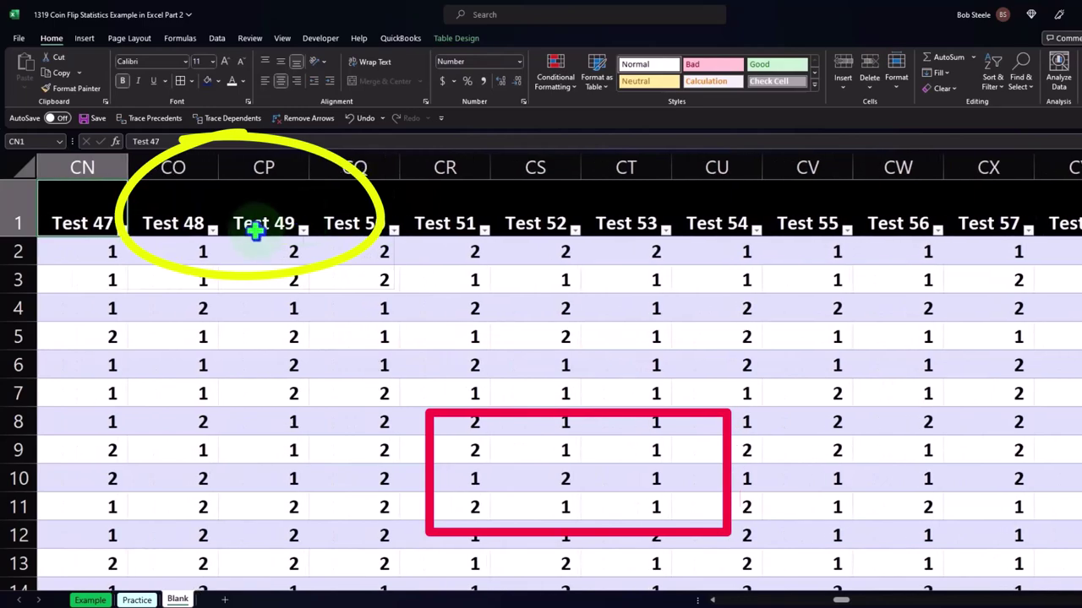
pyautogui.click(338, 339)
pyautogui.doubleClick(342, 338)
pyautogui.press('Return')
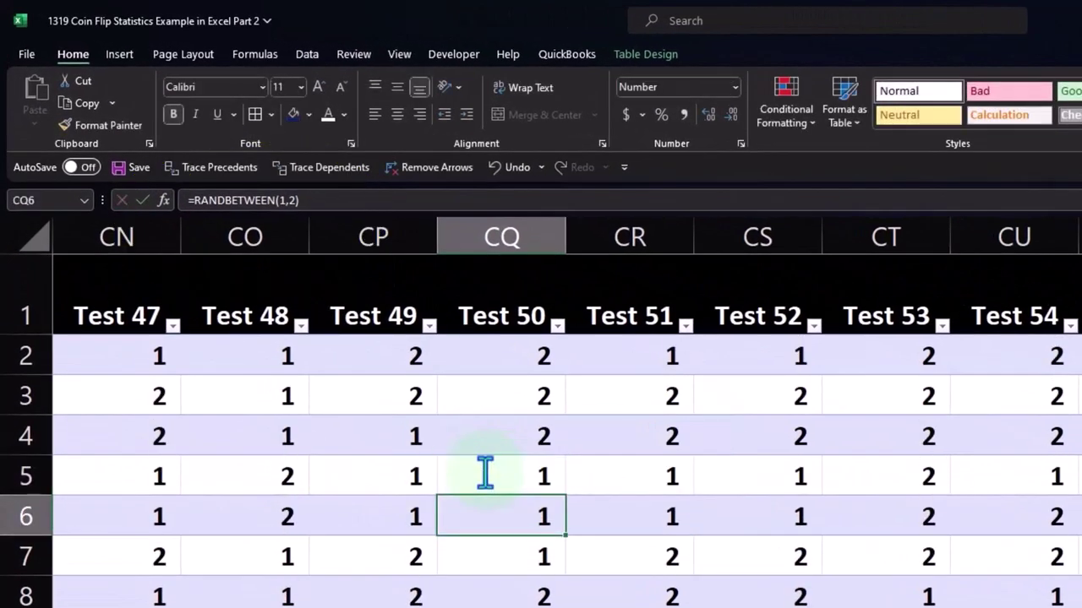
# - Go to the start of the random flip table at the Number column and check the formulas under Test 3 and Test 6
pyautogui.hscroll(-10, 541, 422)
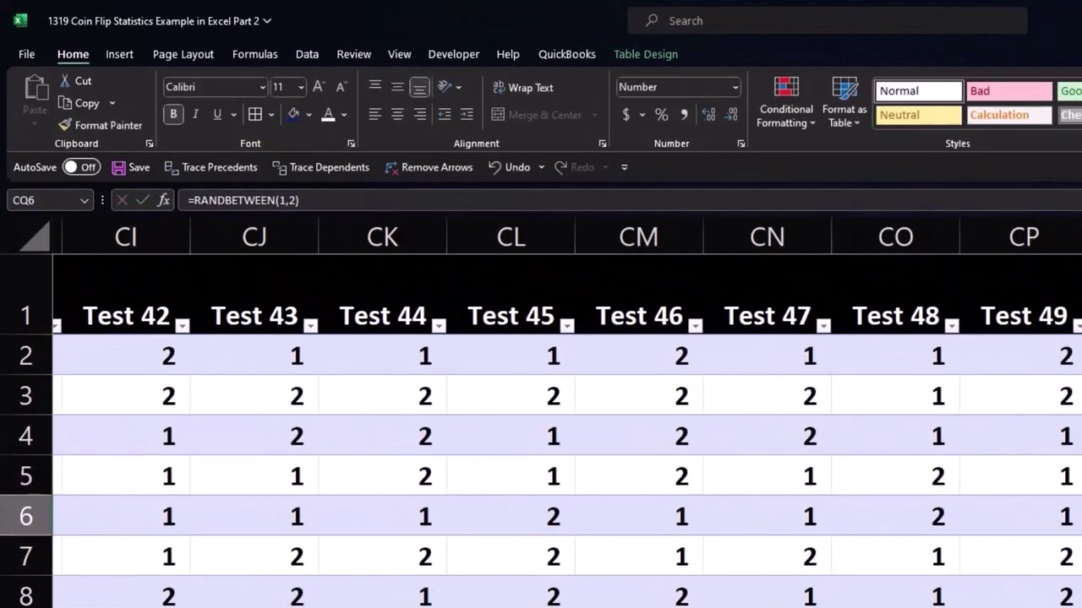
pyautogui.hscroll(-6, 541, 422)
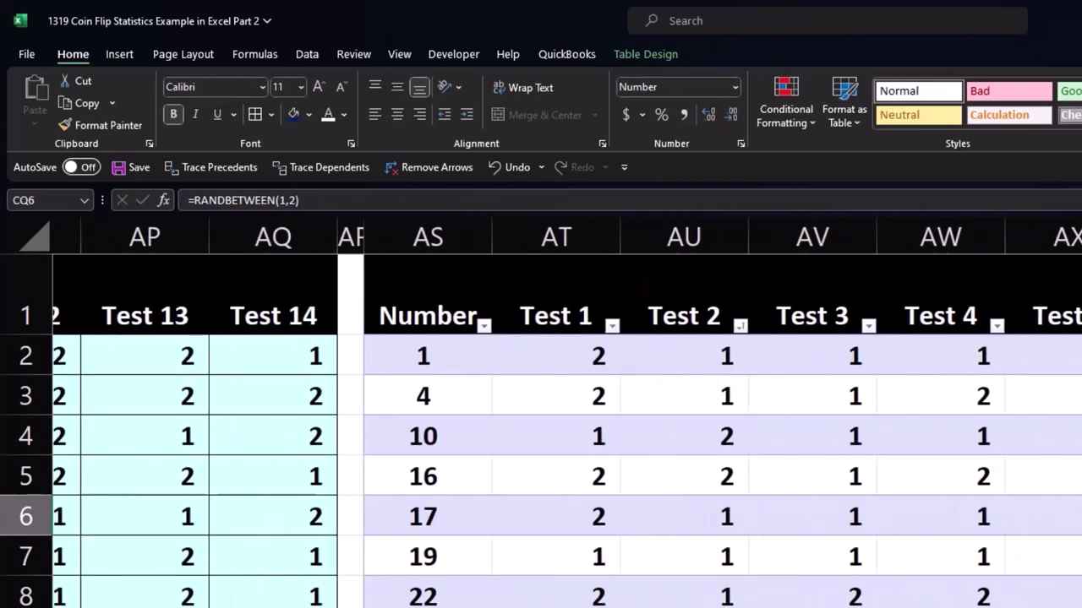
pyautogui.click(424, 286)
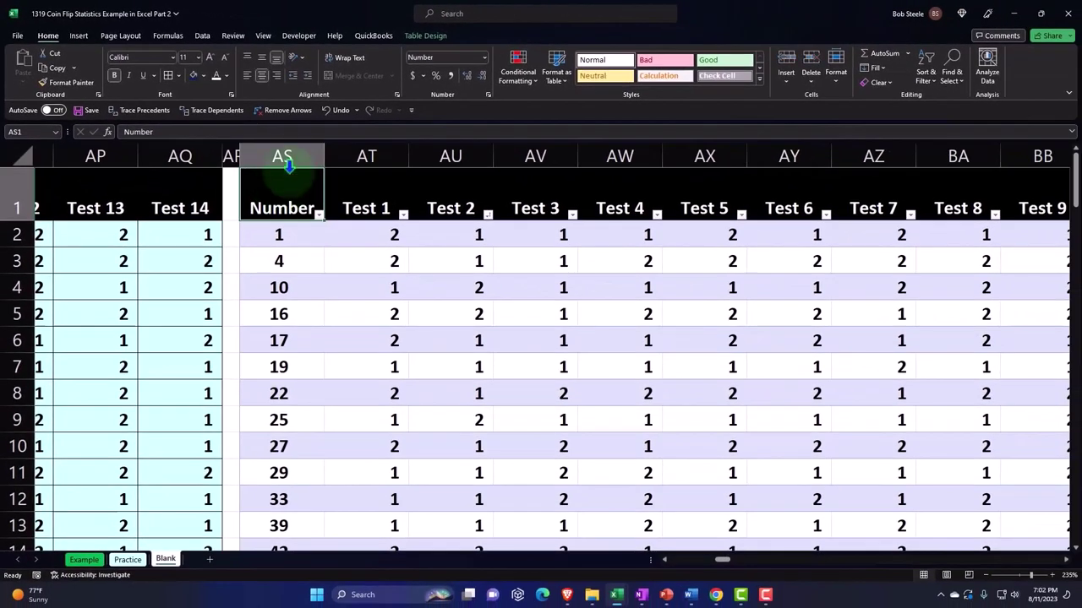
pyautogui.click(290, 153)
pyautogui.click(514, 257)
pyautogui.press('F2')
pyautogui.press('Return')
pyautogui.doubleClick(817, 313)
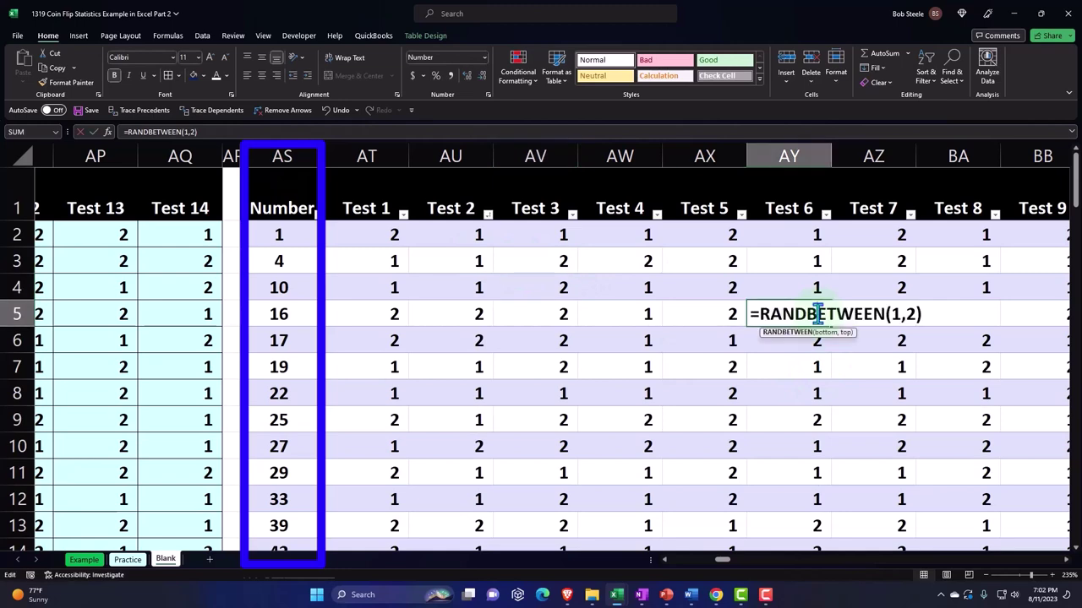
pyautogui.press('Return')
# - Copy the random flip table's entire columns AS through EO, from Number to Test 100
pyautogui.moveTo(312, 156); pyautogui.dragTo(840, 179)
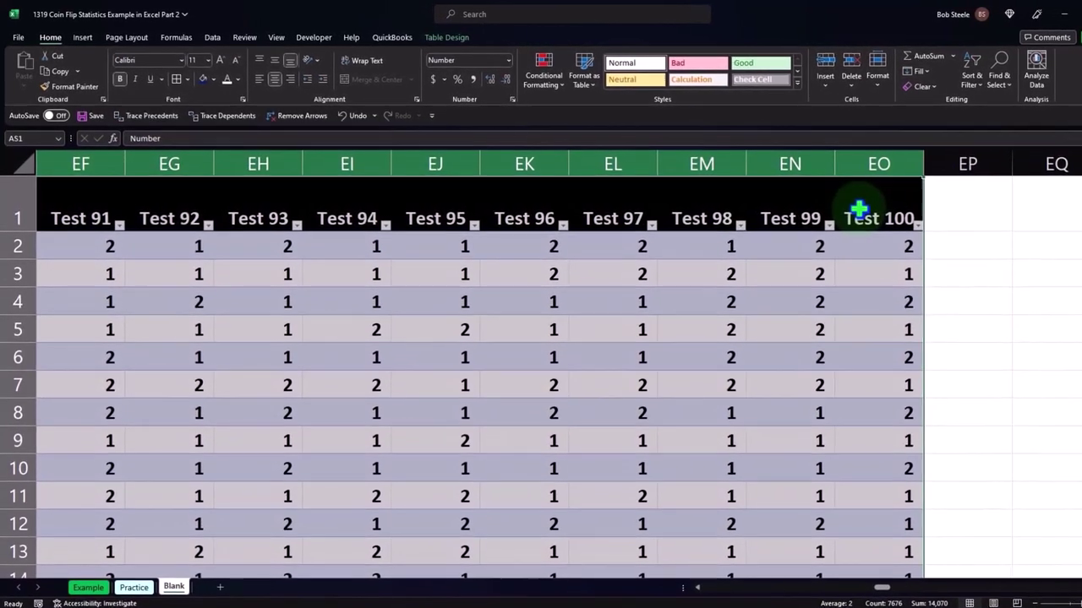
pyautogui.rightClick(841, 208)
pyautogui.click(890, 256)
# - Paste the copied random flip table as values only at cell JB1, past the histogram on the Blank sheet
pyautogui.hotkey('ctrl', 'BackSpace')
pyautogui.press('Right')
pyautogui.press('Right')
pyautogui.press('Right')
pyautogui.press('Right')
pyautogui.press('Right')
pyautogui.press('Right')
pyautogui.press('Right')
pyautogui.press('Right')
pyautogui.press('Right')
pyautogui.press('Right')
pyautogui.press('Right')
pyautogui.press('Right')
pyautogui.press('Right')
pyautogui.press('Right')
pyautogui.press('Right')
pyautogui.press('Right')
pyautogui.press('Right')
pyautogui.press('Right')
pyautogui.press('Right')
pyautogui.press('Right')
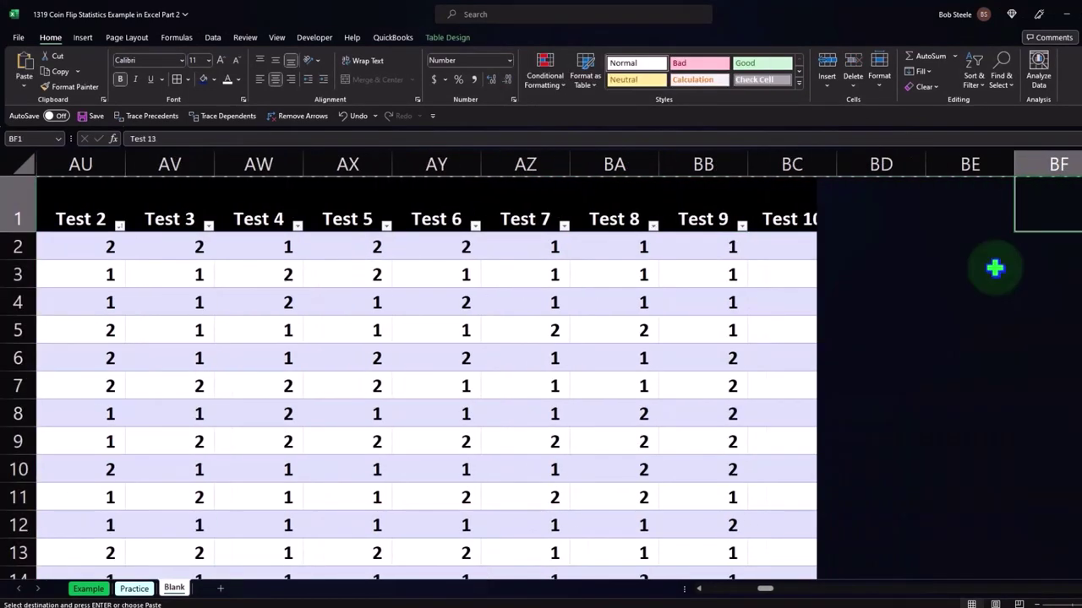
pyautogui.press('Right')
pyautogui.press('Right')
pyautogui.press('Right')
pyautogui.press('Right')
pyautogui.press('Right')
pyautogui.press('Right')
pyautogui.press('Right')
pyautogui.press('Right')
pyautogui.press('Right')
pyautogui.press('Right')
pyautogui.press('Right')
pyautogui.press('Right')
pyautogui.press('Right')
pyautogui.press('Right')
pyautogui.press('Right')
pyautogui.press('Right')
pyautogui.press('Right')
pyautogui.press('Right')
pyautogui.press('Right')
pyautogui.press('Right')
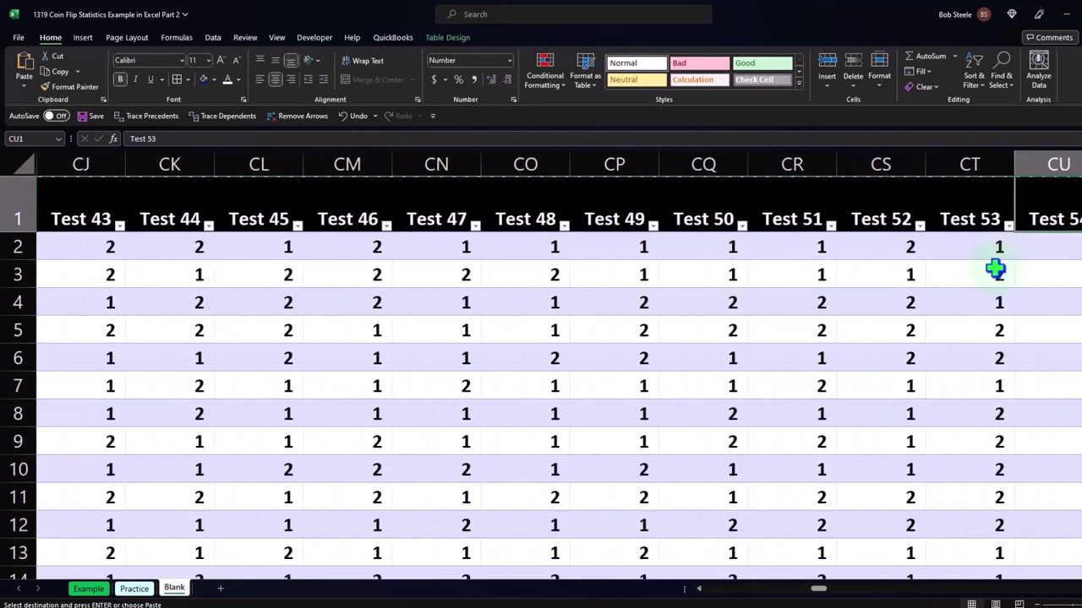
pyautogui.press('Right')
pyautogui.press('Right')
pyautogui.press('Right')
pyautogui.press('Right')
pyautogui.press('Right')
pyautogui.press('Right')
pyautogui.press('Right')
pyautogui.press('Right')
pyautogui.press('Right')
pyautogui.press('Right')
pyautogui.press('Right')
pyautogui.press('Right')
pyautogui.press('Right')
pyautogui.press('Right')
pyautogui.press('Right')
pyautogui.press('Right')
pyautogui.press('Right')
pyautogui.press('Right')
pyautogui.press('Right')
pyautogui.press('Right')
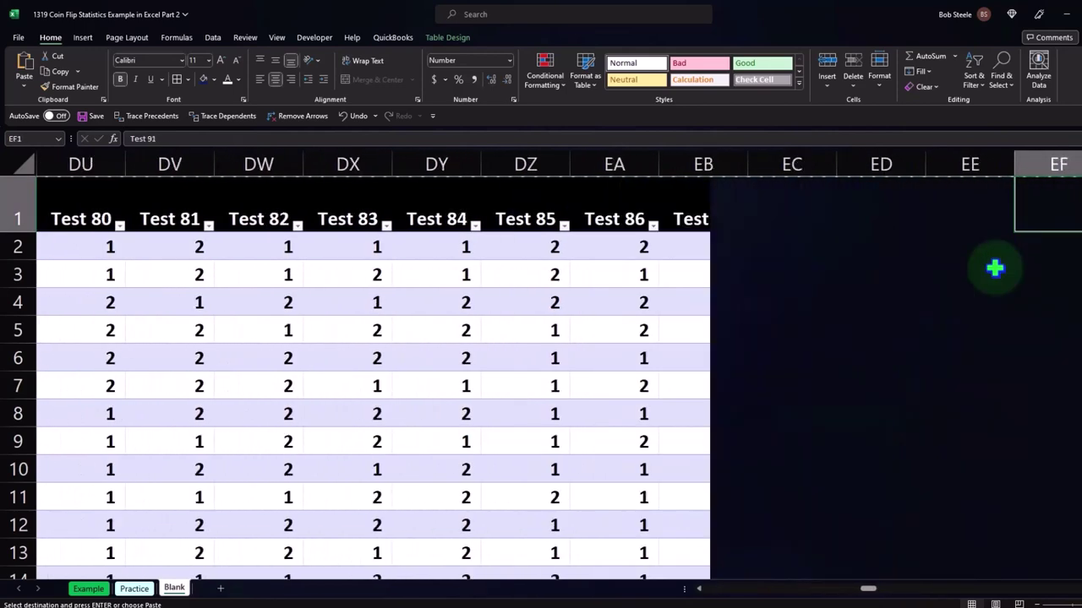
pyautogui.press('Right')
pyautogui.press('Right')
pyautogui.press('Right')
pyautogui.press('Right')
pyautogui.press('Right')
pyautogui.press('Right')
pyautogui.press('Right')
pyautogui.press('Right')
pyautogui.press('Right')
pyautogui.press('Right')
pyautogui.press('Right')
pyautogui.press('Right')
pyautogui.press('Right')
pyautogui.press('Right')
pyautogui.press('Right')
pyautogui.press('Right')
pyautogui.press('Right')
pyautogui.press('Right')
pyautogui.press('Right')
pyautogui.press('Right')
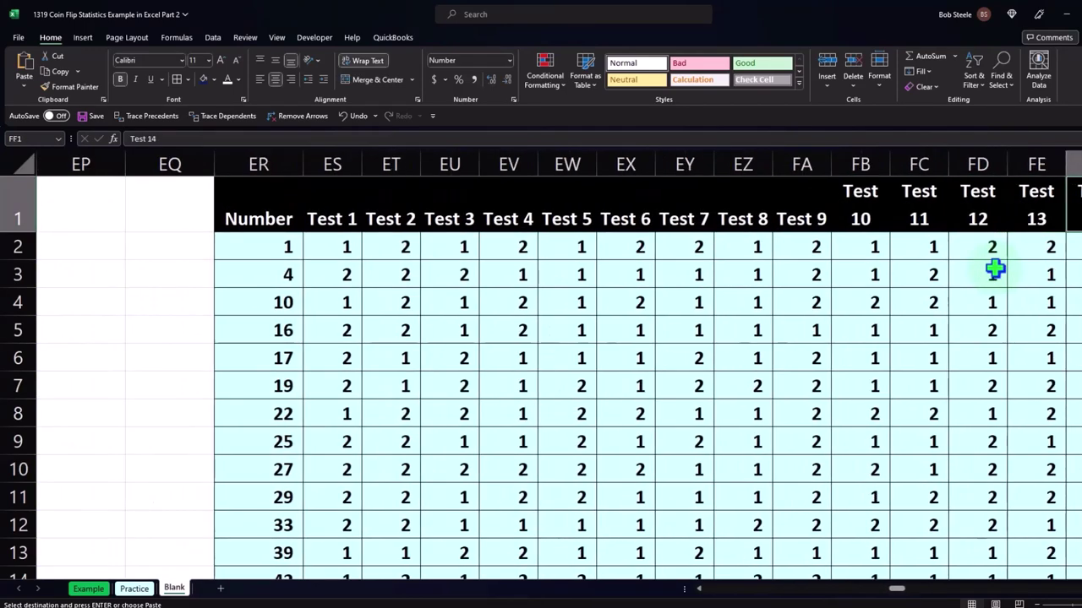
pyautogui.press('Right')
pyautogui.press('Right')
pyautogui.press('Right')
pyautogui.press('Right')
pyautogui.press('Right')
pyautogui.press('Right')
pyautogui.press('Right')
pyautogui.press('Right')
pyautogui.press('Right')
pyautogui.press('Right')
pyautogui.press('Right')
pyautogui.press('Right')
pyautogui.press('Right')
pyautogui.press('Right')
pyautogui.press('Right')
pyautogui.press('Right')
pyautogui.press('Right')
pyautogui.press('Right')
pyautogui.press('Right')
pyautogui.press('Right')
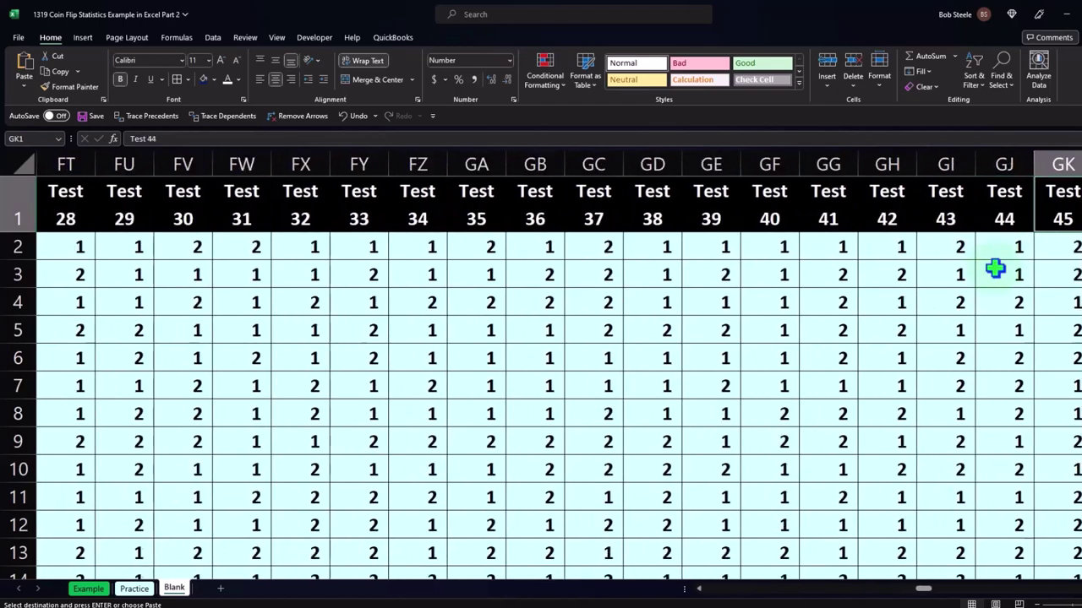
pyautogui.press('Right')
pyautogui.press('Right')
pyautogui.press('Right')
pyautogui.press('Right')
pyautogui.press('Right')
pyautogui.press('Right')
pyautogui.press('Right')
pyautogui.press('Right')
pyautogui.press('Right')
pyautogui.press('Right')
pyautogui.press('Right')
pyautogui.press('Right')
pyautogui.press('Right')
pyautogui.press('Right')
pyautogui.press('Right')
pyautogui.press('Right')
pyautogui.press('Right')
pyautogui.press('Right')
pyautogui.press('Right')
pyautogui.press('Right')
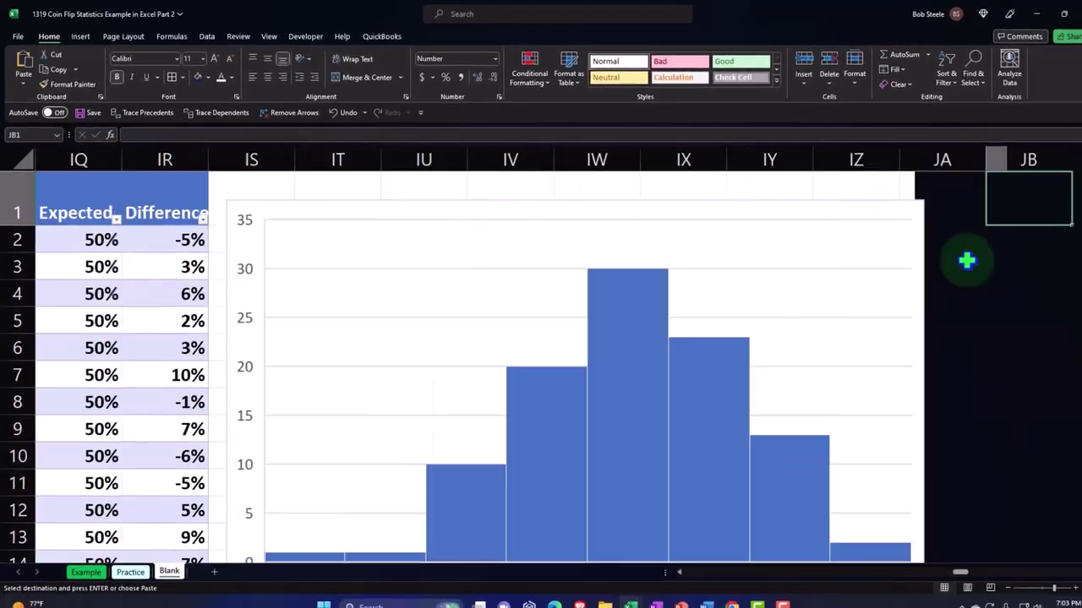
pyautogui.press('Right')
pyautogui.press('Right')
pyautogui.press('Right')
pyautogui.press('Right')
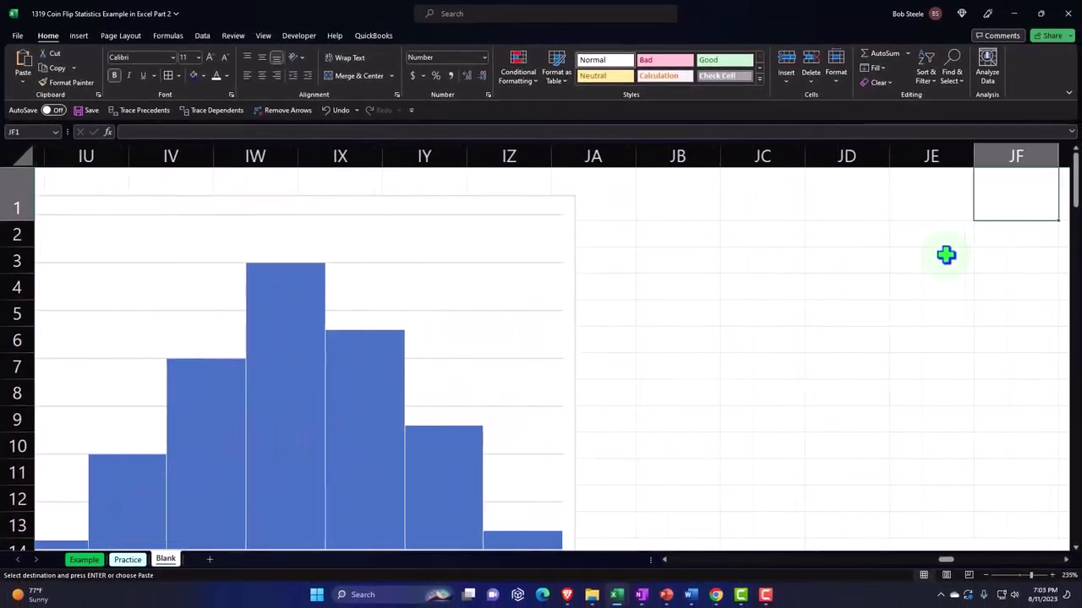
pyautogui.rightClick(692, 196)
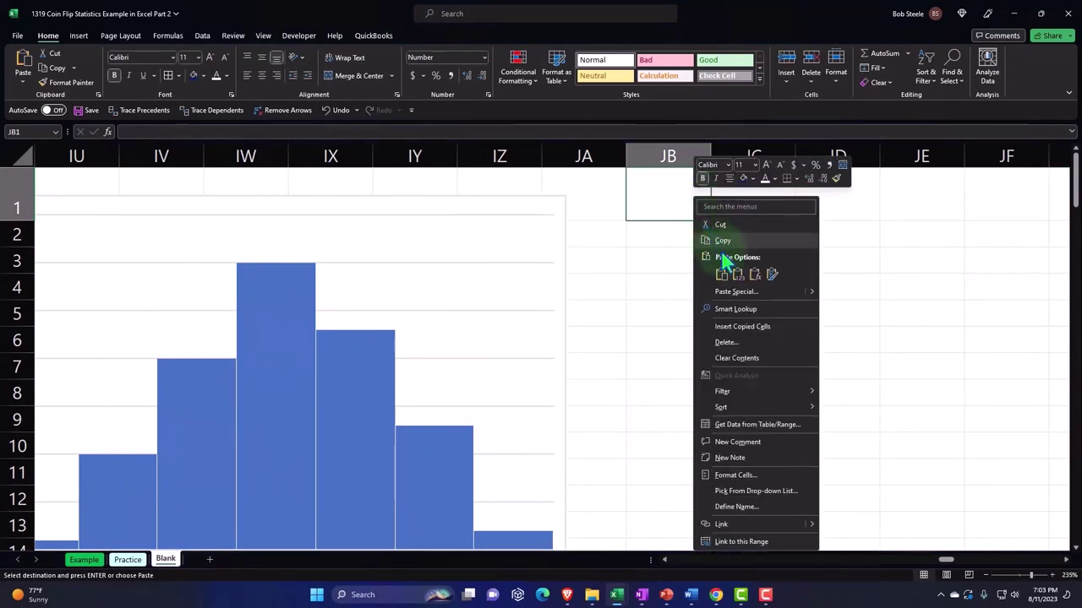
pyautogui.click(739, 277)
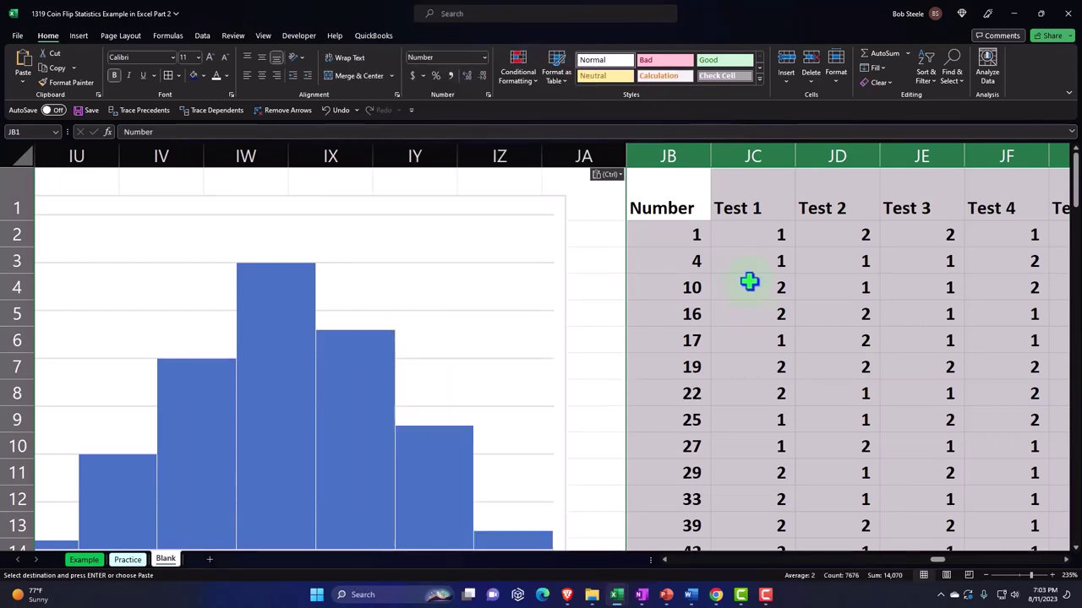
# - Format the pasted table's header row JB1:MX1 with black fill, white font, centre alignment and wrapped text
pyautogui.click(676, 196)
pyautogui.moveTo(675, 196); pyautogui.dragTo(879, 207)
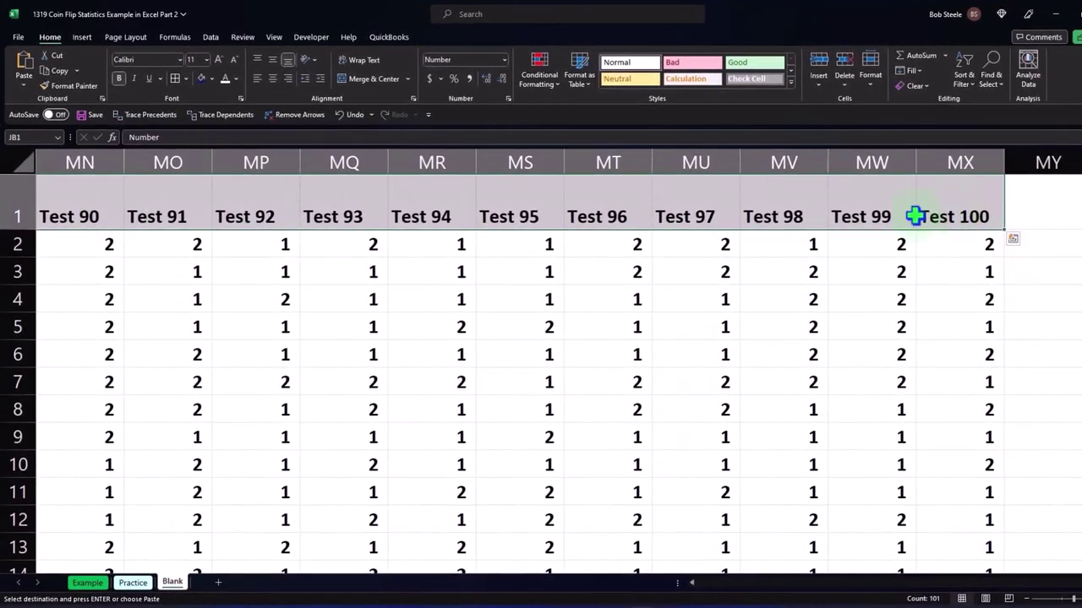
pyautogui.click(212, 78)
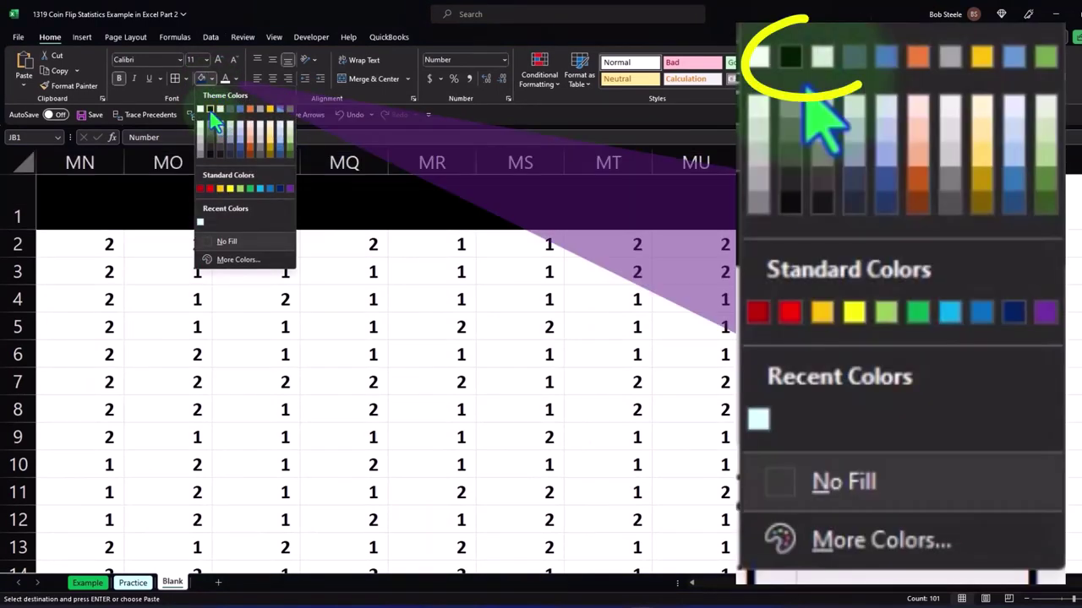
pyautogui.click(212, 115)
pyautogui.click(225, 81)
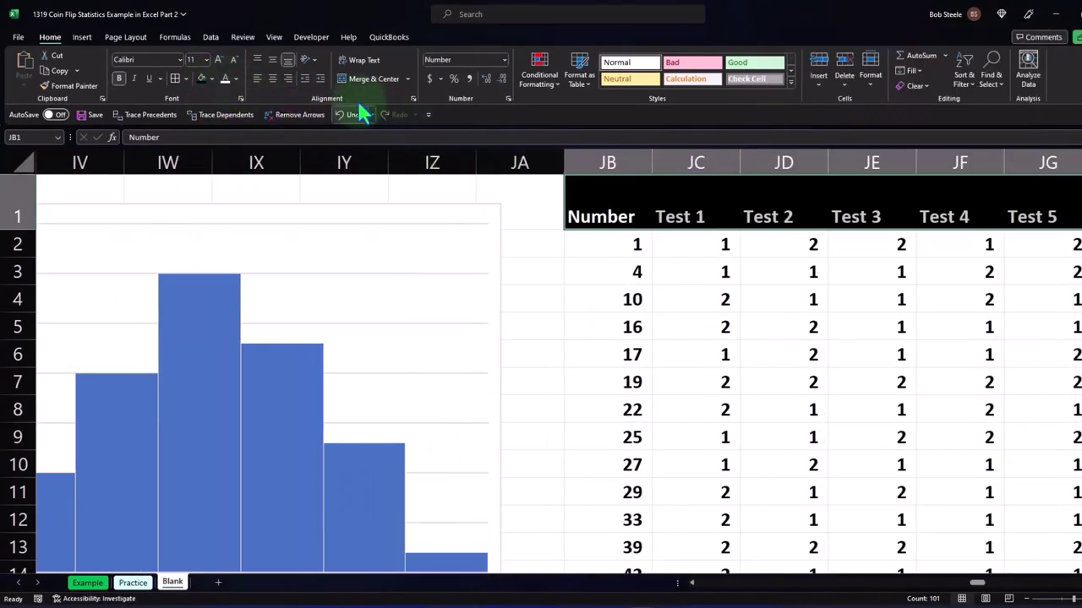
pyautogui.click(272, 78)
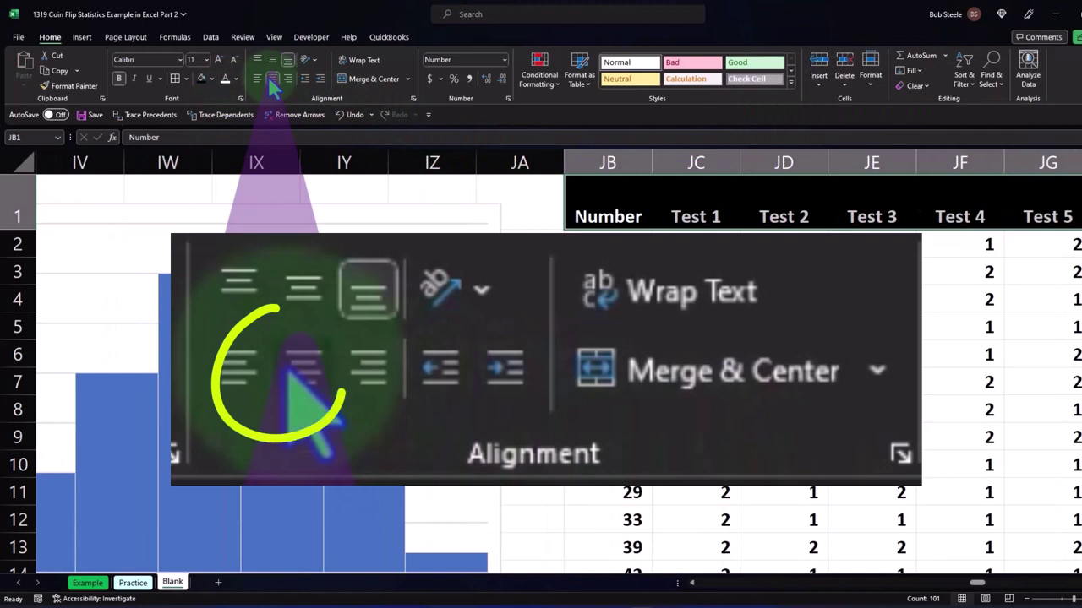
pyautogui.click(368, 60)
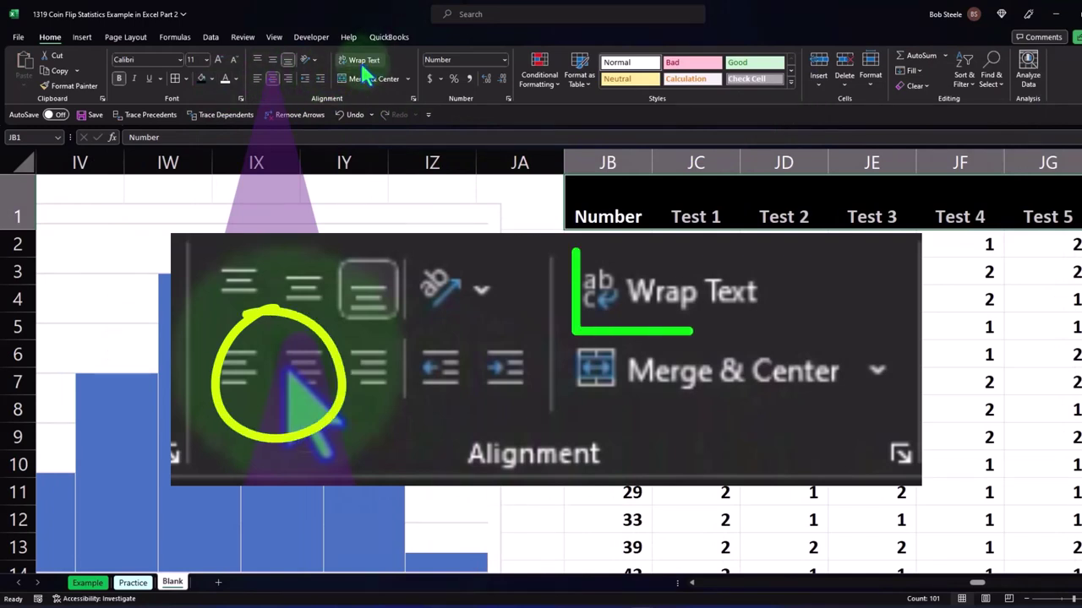
# - Add all borders and the recent light blue fill to the pasted flip data in JB2:MX76
pyautogui.moveTo(625, 244); pyautogui.dragTo(913, 306)
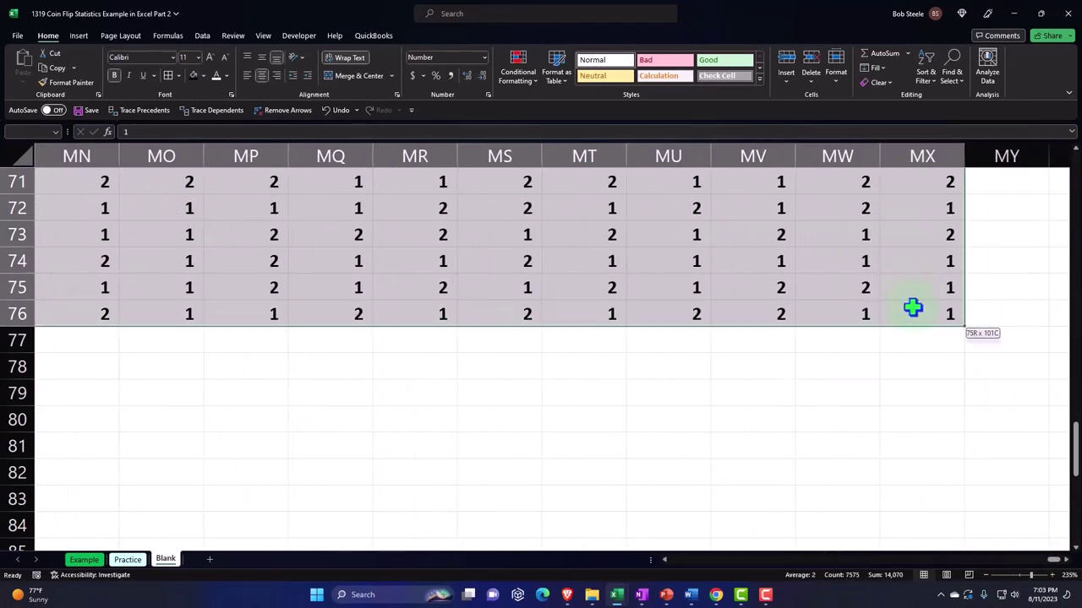
pyautogui.click(169, 76)
pyautogui.click(202, 75)
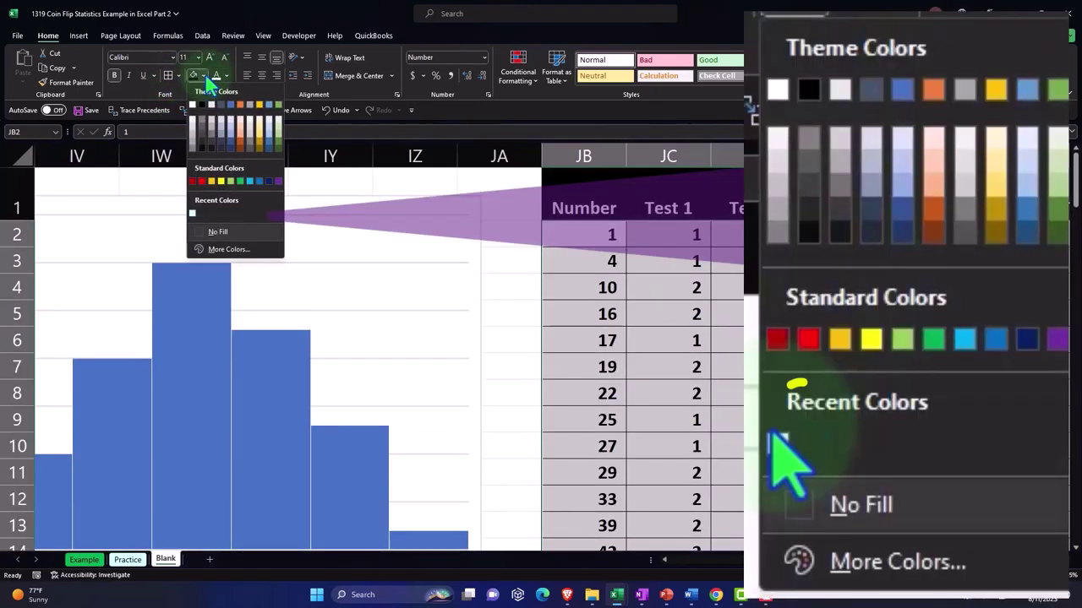
pyautogui.click(193, 216)
pyautogui.scroll(-8, 643, 288)
pyautogui.scroll(-13, 652, 300)
pyautogui.click(593, 321)
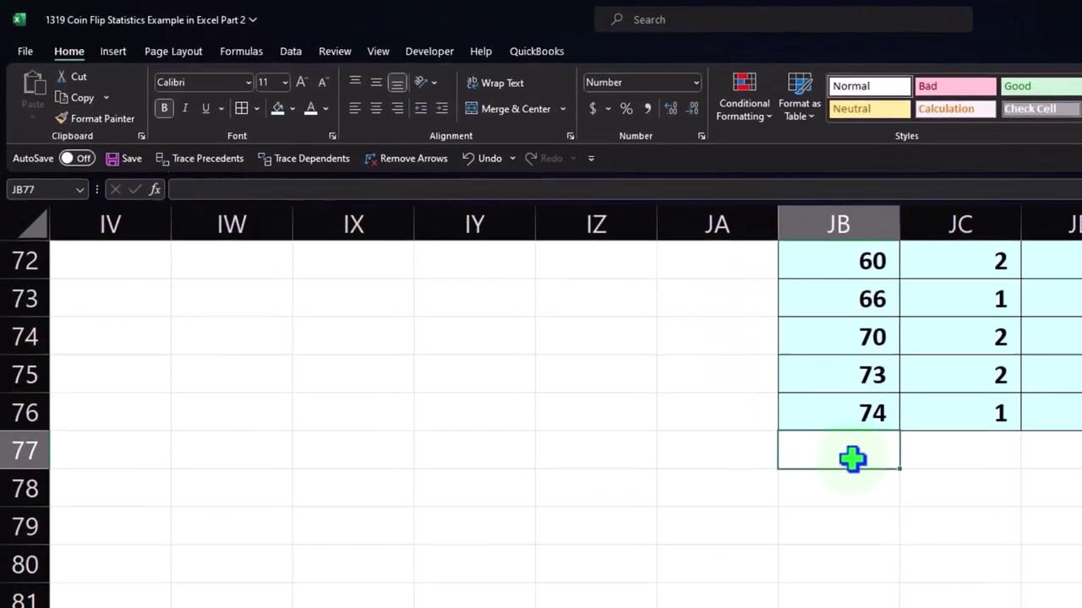
pyautogui.write('Hea')
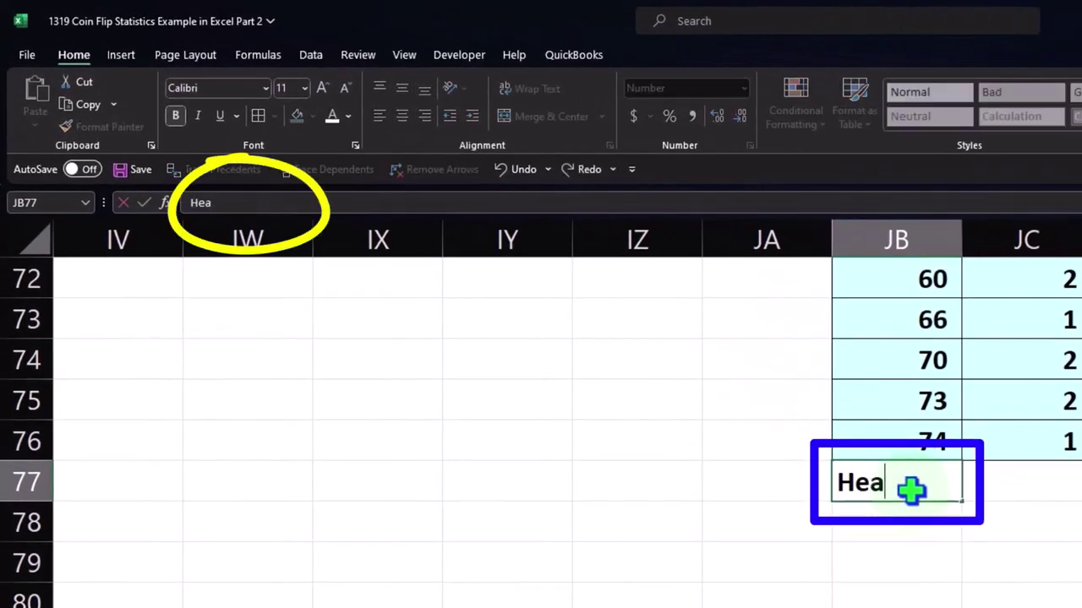
# - Copy the earlier flip table's summary rows ER77:IN82, from Heads to % Total, including their labels
pyautogui.press('Left')
pyautogui.press('Left')
pyautogui.press('Left')
pyautogui.press('Left')
pyautogui.press('Left')
pyautogui.press('Left')
pyautogui.press('Left')
pyautogui.press('Left')
pyautogui.press('Left')
pyautogui.press('Left')
pyautogui.press('Left')
pyautogui.press('Left')
pyautogui.press('Left')
pyautogui.press('Left')
pyautogui.press('Left')
pyautogui.press('Left')
pyautogui.press('Left')
pyautogui.press('Left')
pyautogui.press('Left')
pyautogui.press('Left')
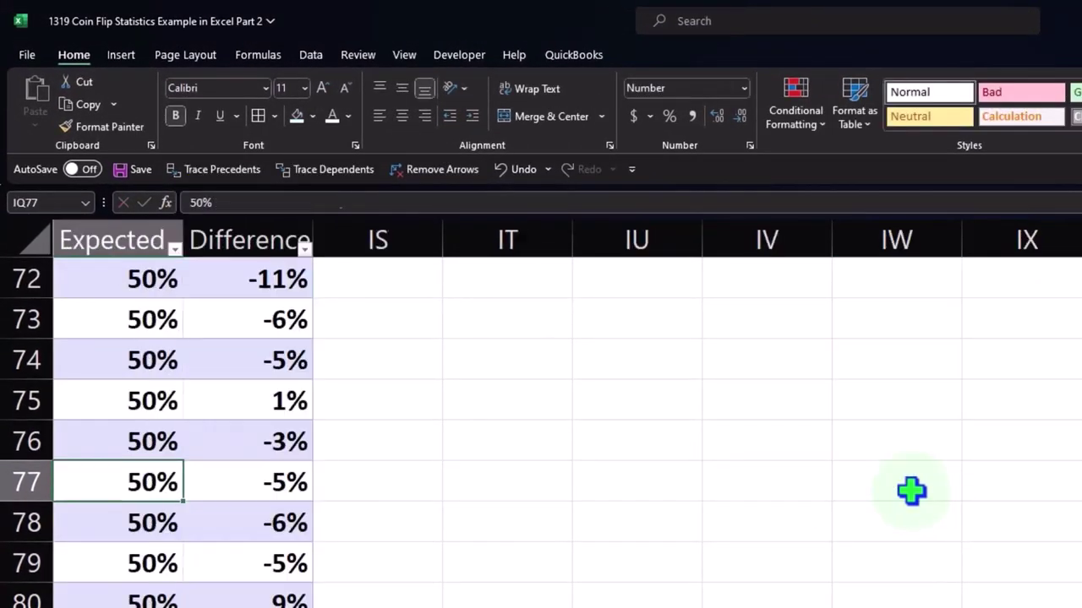
pyautogui.press('Left')
pyautogui.press('Left')
pyautogui.press('Left')
pyautogui.press('Left')
pyautogui.press('Left')
pyautogui.press('Left')
pyautogui.press('Left')
pyautogui.press('Left')
pyautogui.press('Left')
pyautogui.press('Left')
pyautogui.press('Left')
pyautogui.press('Left')
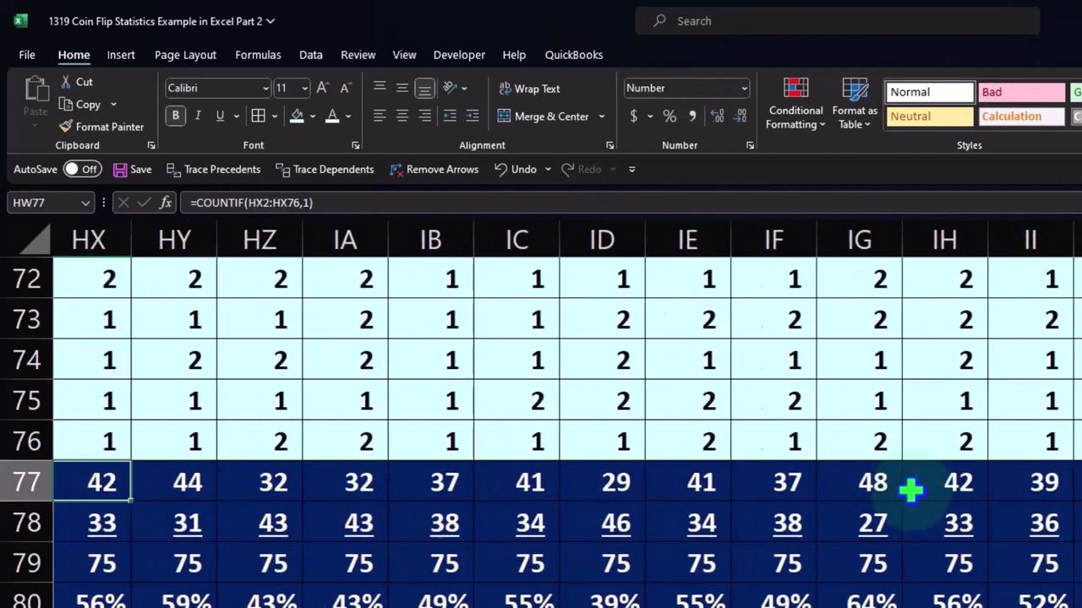
pyautogui.press('Left')
pyautogui.press('Left')
pyautogui.press('Left')
pyautogui.press('Left')
pyautogui.press('Left')
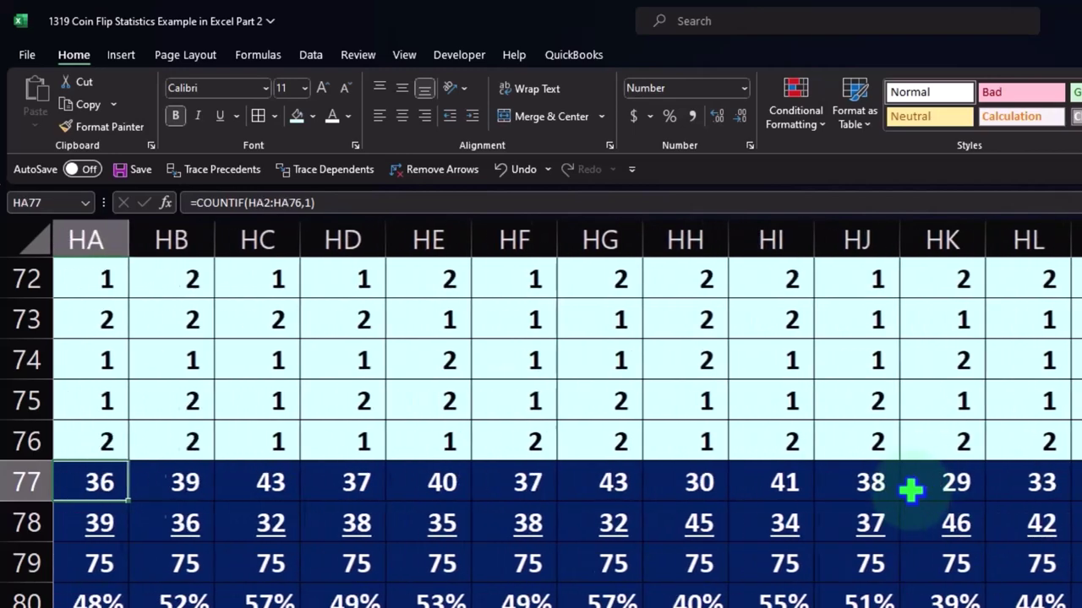
pyautogui.press('Left')
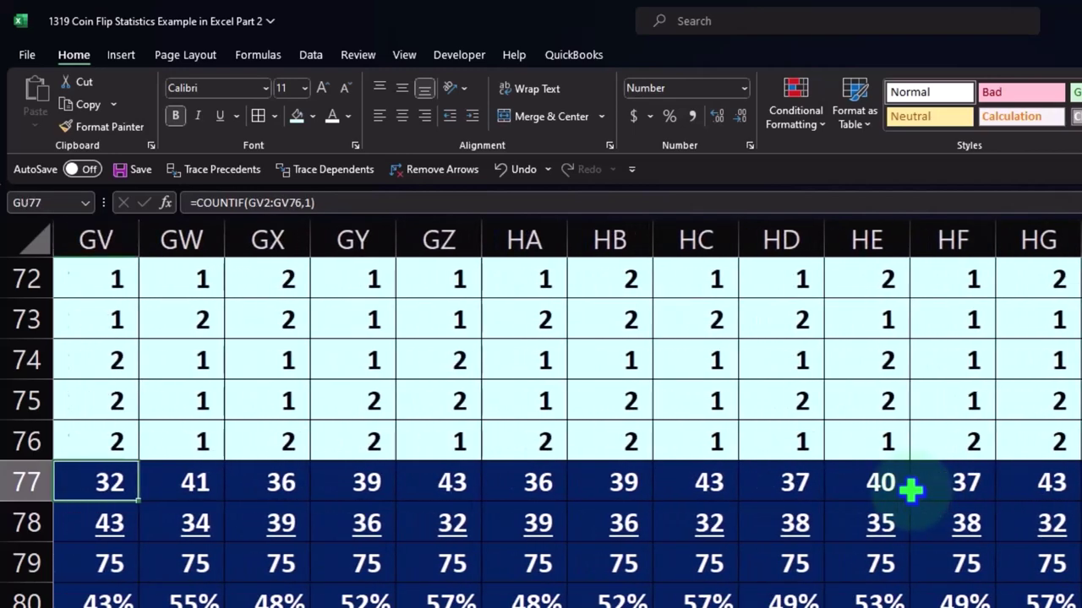
pyautogui.press('Left')
pyautogui.press('Left')
pyautogui.press('Left')
pyautogui.press('Left')
pyautogui.press('Left')
pyautogui.press('Left')
pyautogui.press('Left')
pyautogui.press('Left')
pyautogui.press('Left')
pyautogui.press('Left')
pyautogui.press('Left')
pyautogui.press('Left')
pyautogui.press('Left')
pyautogui.press('Left')
pyautogui.press('Left')
pyautogui.press('Left')
pyautogui.press('Left')
pyautogui.press('Left')
pyautogui.press('Left')
pyautogui.press('Left')
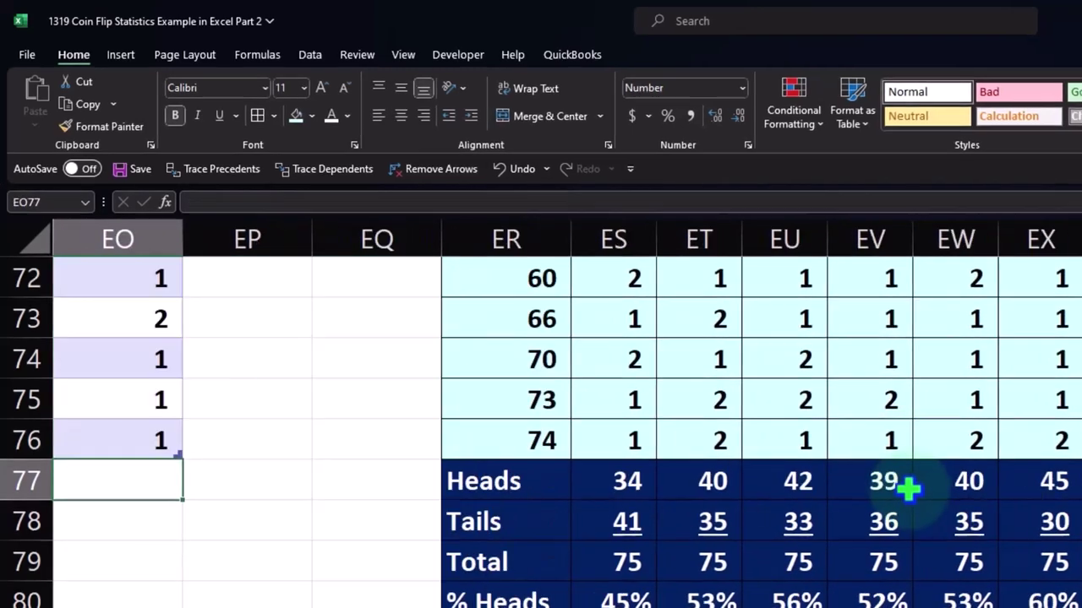
pyautogui.press('Right')
pyautogui.press('Right')
pyautogui.press('Right')
pyautogui.press('Right')
pyautogui.press('Right')
pyautogui.press('Right')
pyautogui.press('Right')
pyautogui.press('Right')
pyautogui.press('Right')
pyautogui.press('Right')
pyautogui.press('Right')
pyautogui.press('Right')
pyautogui.press('Right')
pyautogui.press('Right')
pyautogui.press('Right')
pyautogui.press('Right')
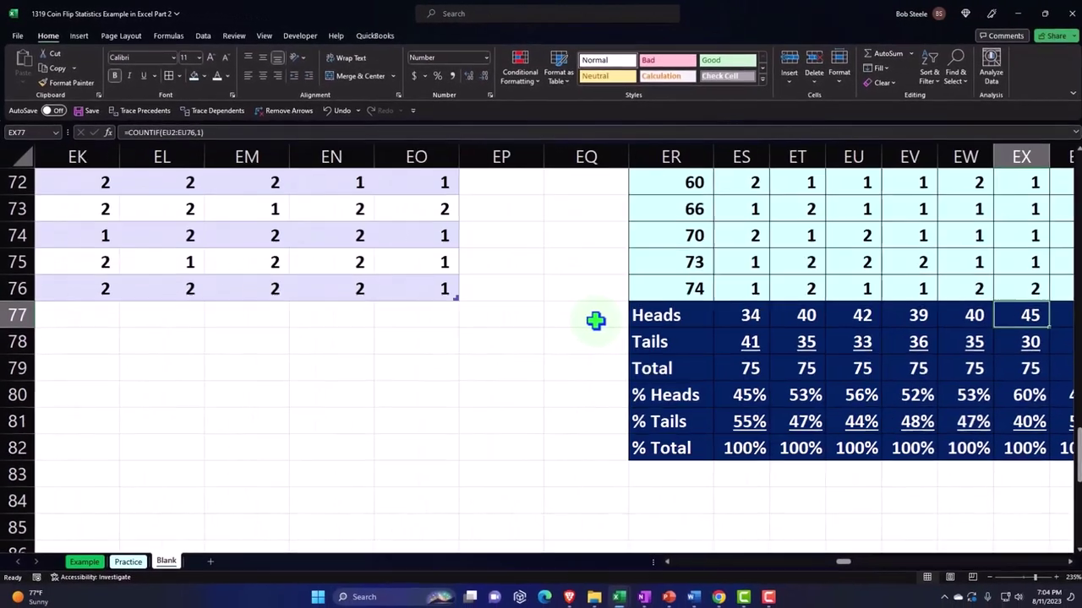
pyautogui.press('Right')
pyautogui.press('Right')
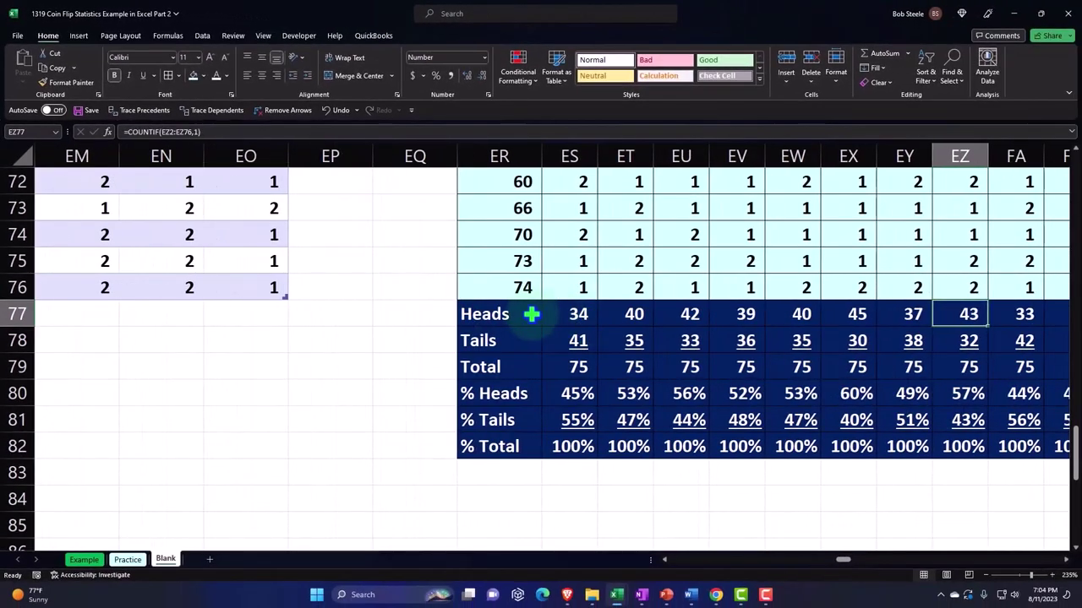
pyautogui.moveTo(530, 314); pyautogui.dragTo(526, 386)
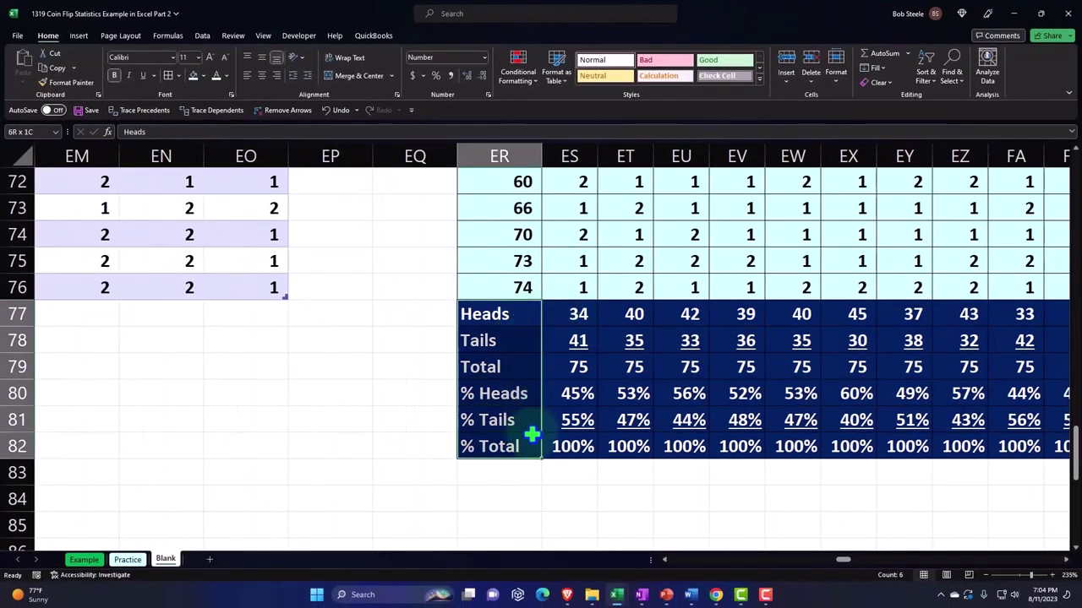
pyautogui.moveTo(689, 447); pyautogui.dragTo(1039, 460)
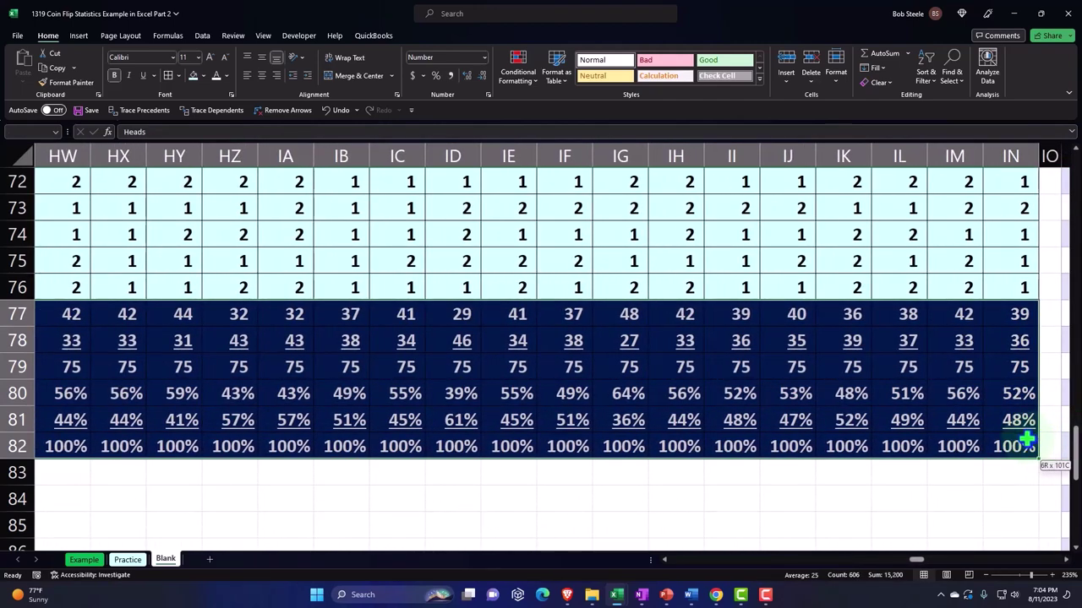
# - Paste the copied summary rows at JB77, directly beneath the fixed-value flip table
pyautogui.click(1053, 284)
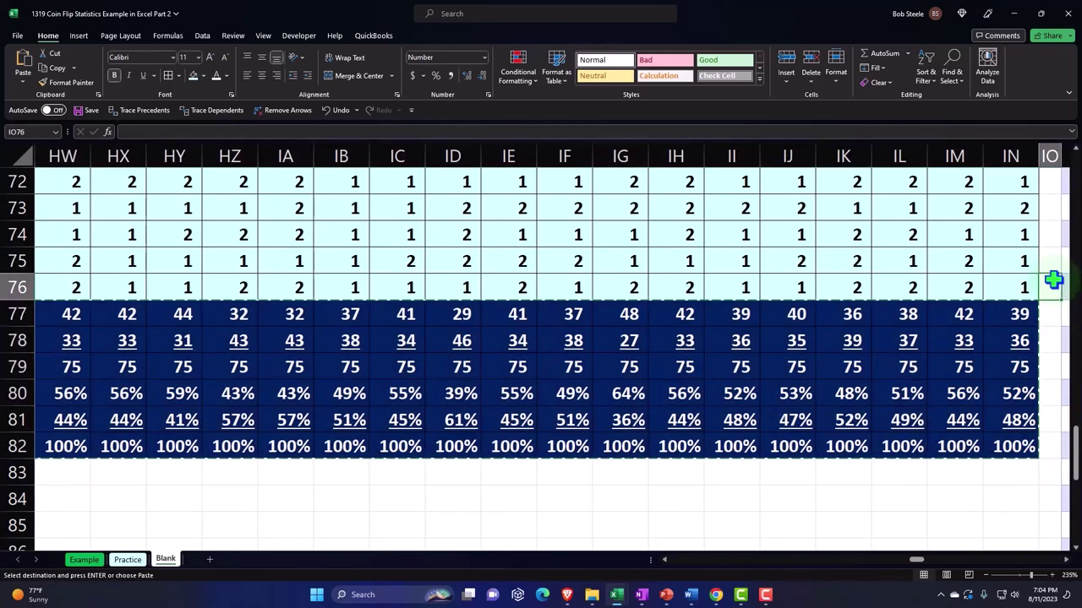
pyautogui.press('Right')
pyautogui.press('Right')
pyautogui.press('Right')
pyautogui.press('Right')
pyautogui.press('Right')
pyautogui.press('Right')
pyautogui.press('Right')
pyautogui.press('Right')
pyautogui.press('Right')
pyautogui.press('Right')
pyautogui.press('Right')
pyautogui.press('Right')
pyautogui.press('Right')
pyautogui.press('Right')
pyautogui.press('Right')
pyautogui.press('Right')
pyautogui.press('Right')
pyautogui.press('Right')
pyautogui.press('Right')
pyautogui.press('Right')
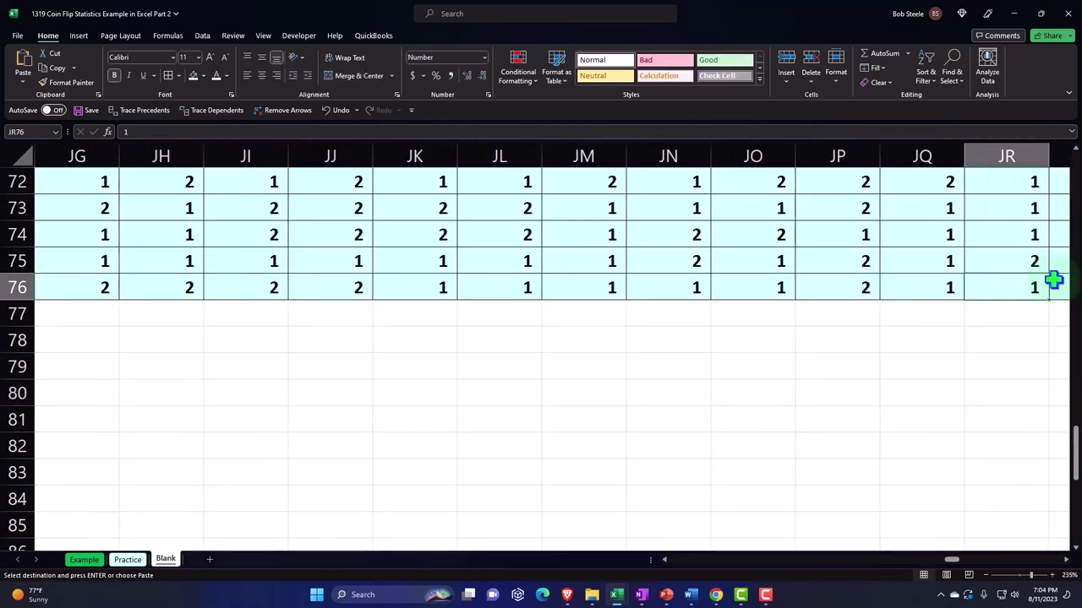
pyautogui.press('Left')
pyautogui.press('Left')
pyautogui.press('Left')
pyautogui.press('Left')
pyautogui.press('Left')
pyautogui.press('Left')
pyautogui.press('Left')
pyautogui.press('Left')
pyautogui.press('Left')
pyautogui.press('Left')
pyautogui.press('Left')
pyautogui.press('Left')
pyautogui.press('Left')
pyautogui.press('Left')
pyautogui.press('Left')
pyautogui.press('Left')
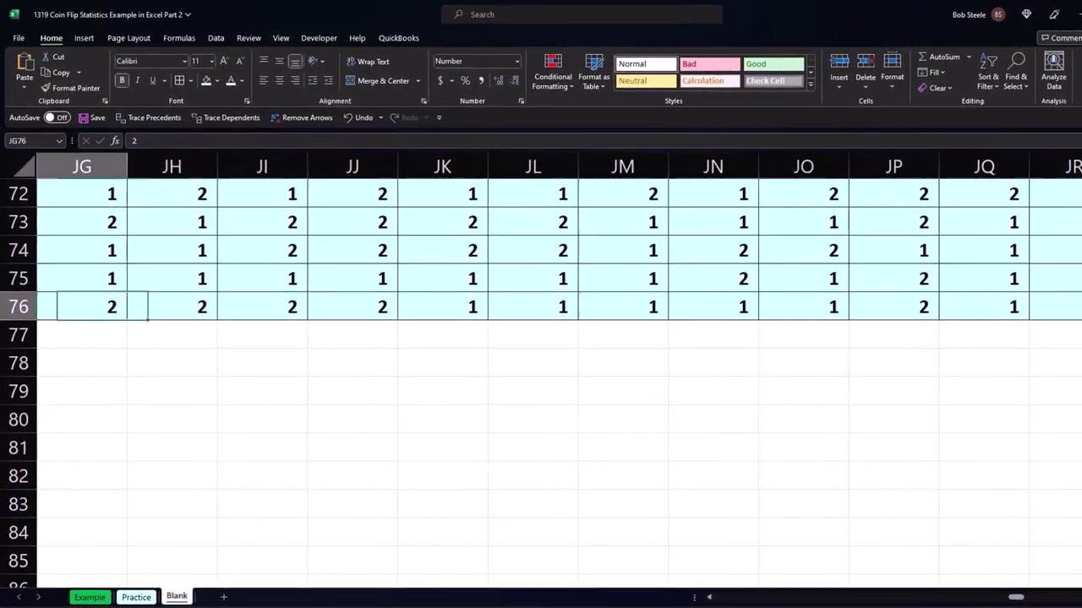
pyautogui.press('Left')
pyautogui.press('Left')
pyautogui.press('Right')
pyautogui.press('Right')
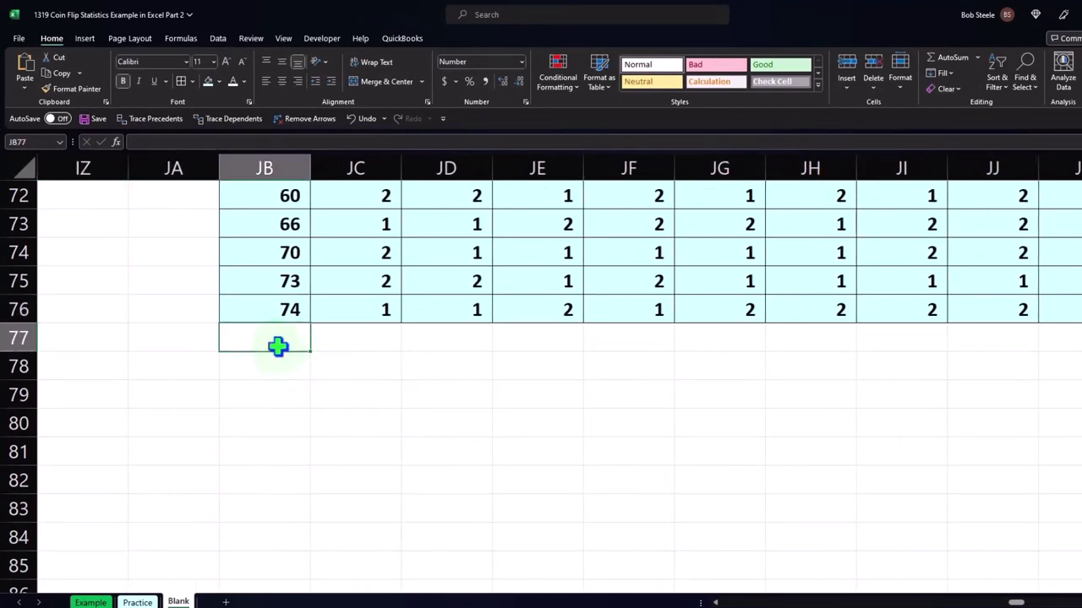
pyautogui.hotkey('ctrl', 'v')
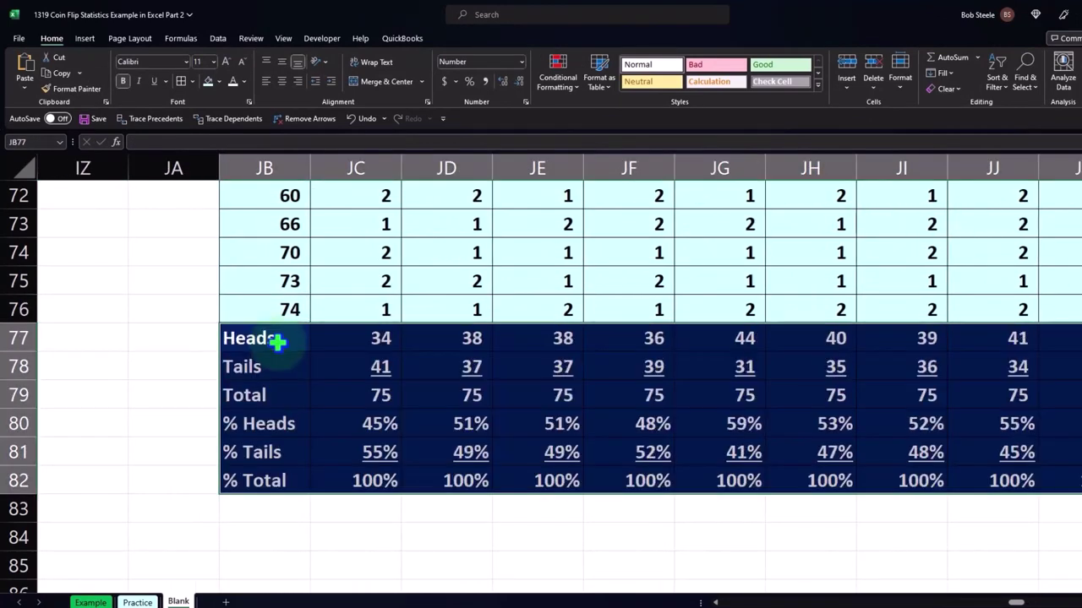
# - Check the formulas in the first test's summary cells JC77 through JC82, covering counts, total and percentages
pyautogui.click(369, 341)
pyautogui.doubleClick(369, 340)
pyautogui.press('Return')
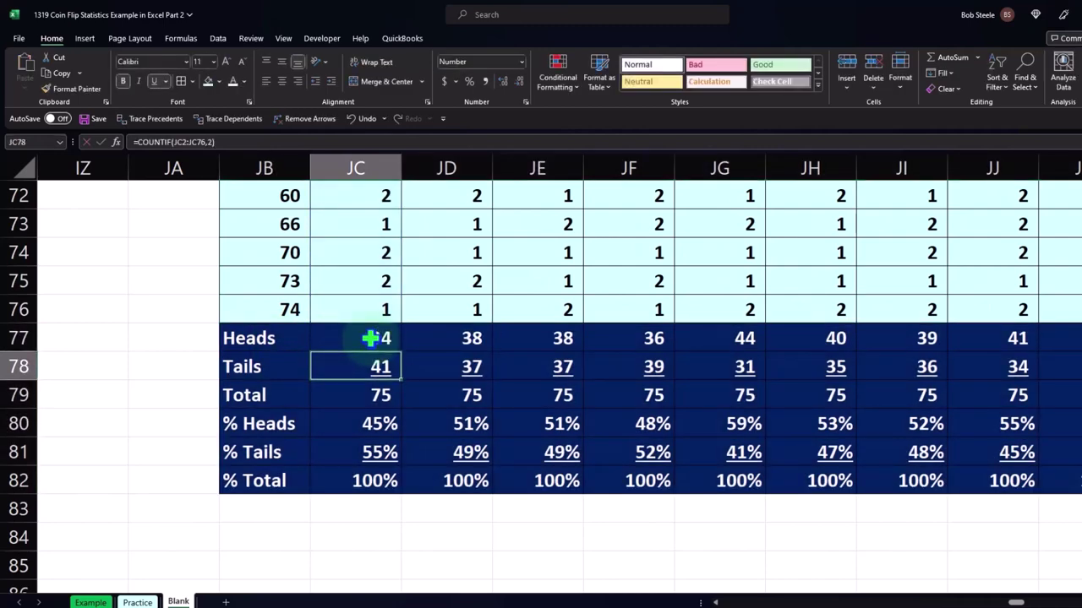
pyautogui.doubleClick(367, 361)
pyautogui.press('Return')
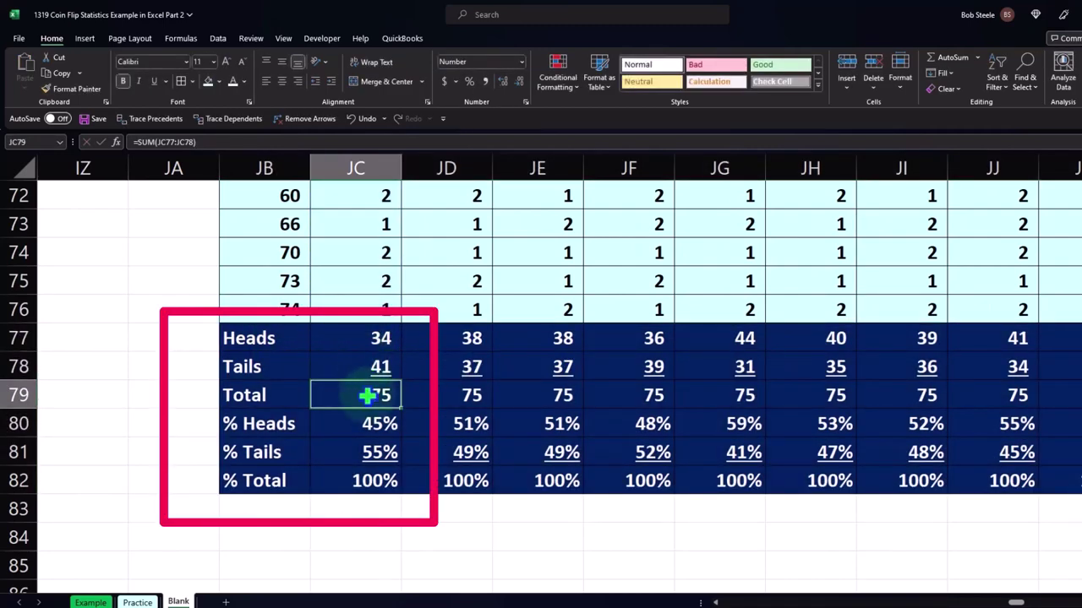
pyautogui.press('Return')
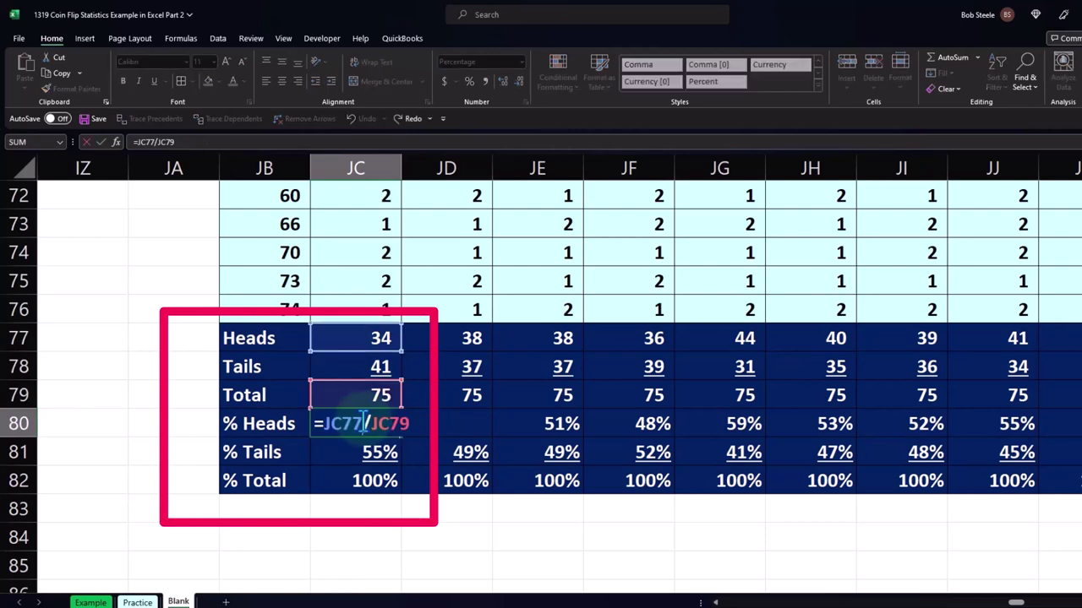
pyautogui.press('Return')
pyautogui.doubleClick(370, 480)
pyautogui.press('Return')
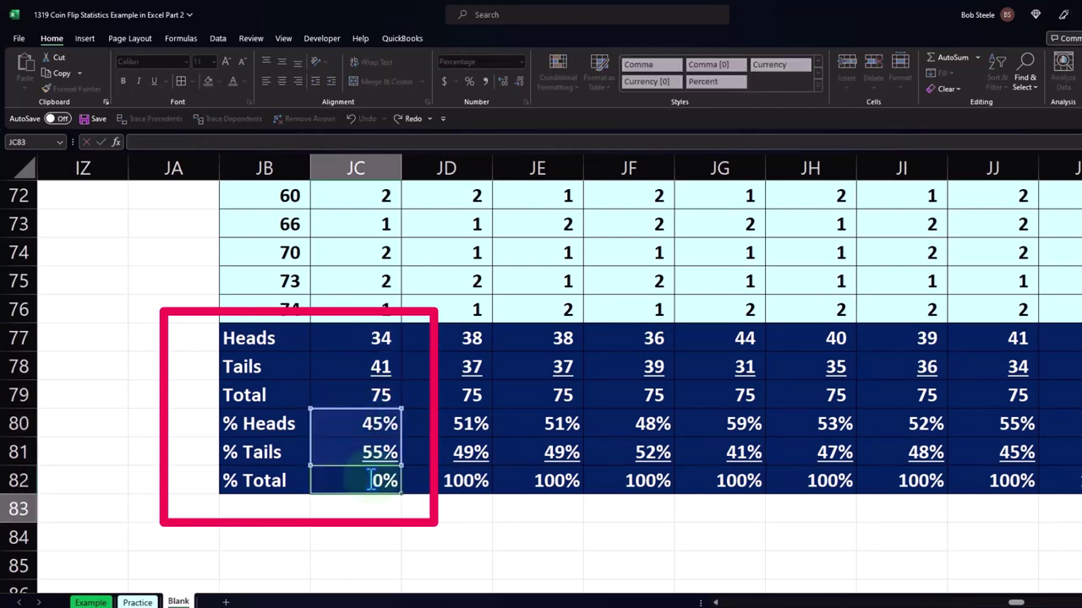
# - Copy the % Heads row JB80:MX80 and paste it as values only at NB1, past the flip table
pyautogui.moveTo(279, 425); pyautogui.dragTo(961, 387)
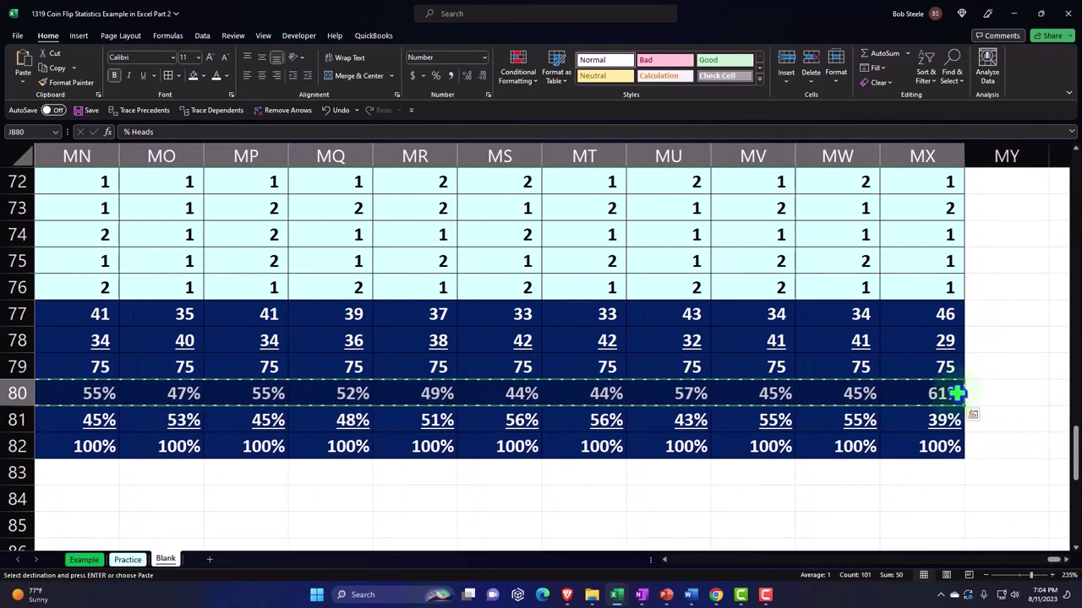
pyautogui.scroll(20, 958, 397)
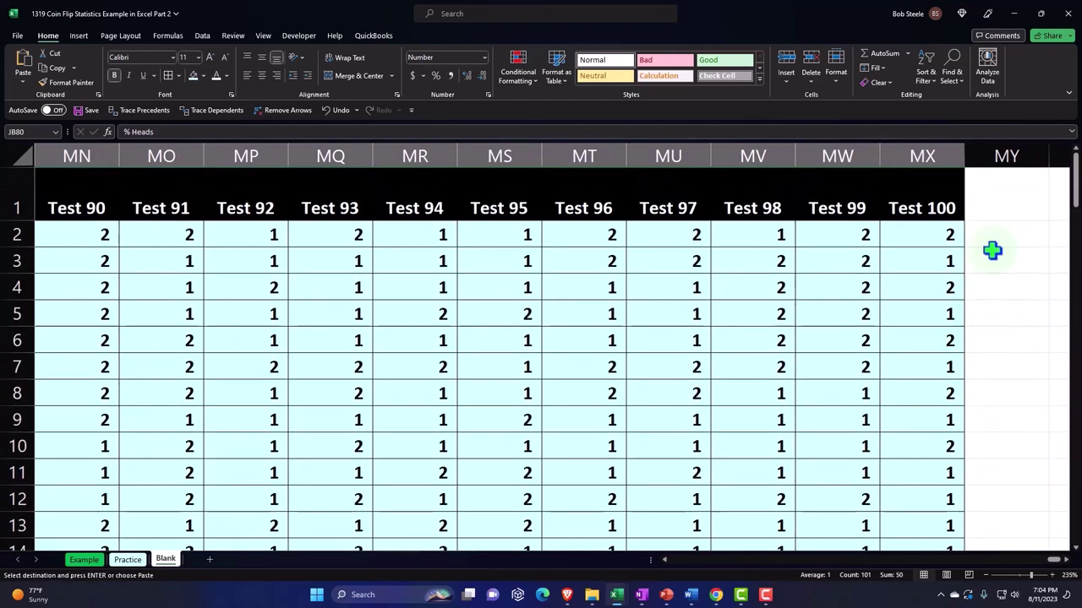
pyautogui.click(993, 243)
pyautogui.press('Right')
pyautogui.press('Right')
pyautogui.press('Right')
pyautogui.press('Right')
pyautogui.press('Right')
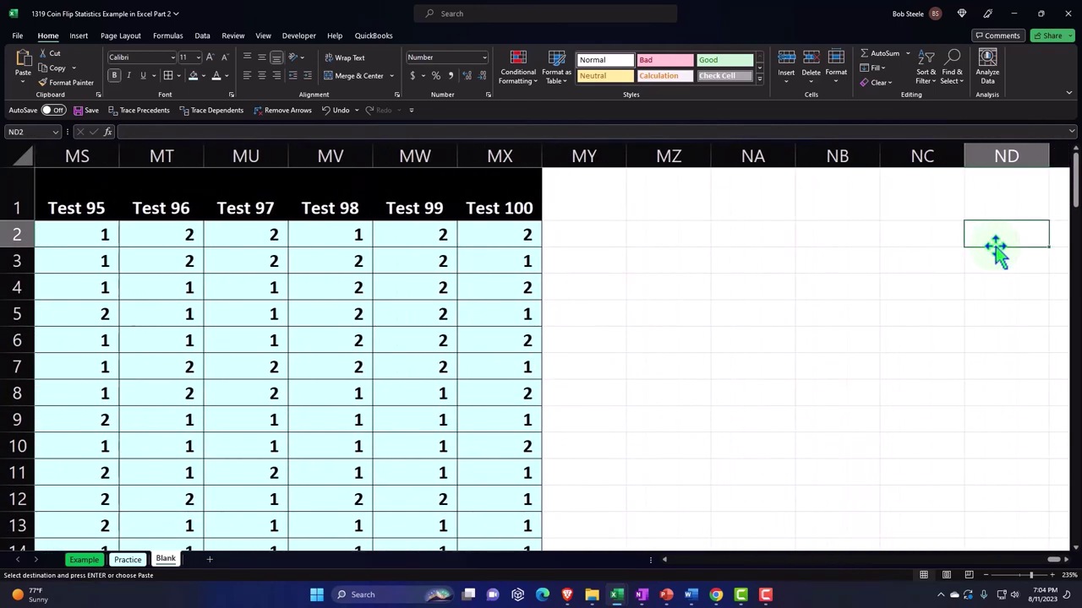
pyautogui.click(834, 194)
pyautogui.rightClick(834, 194)
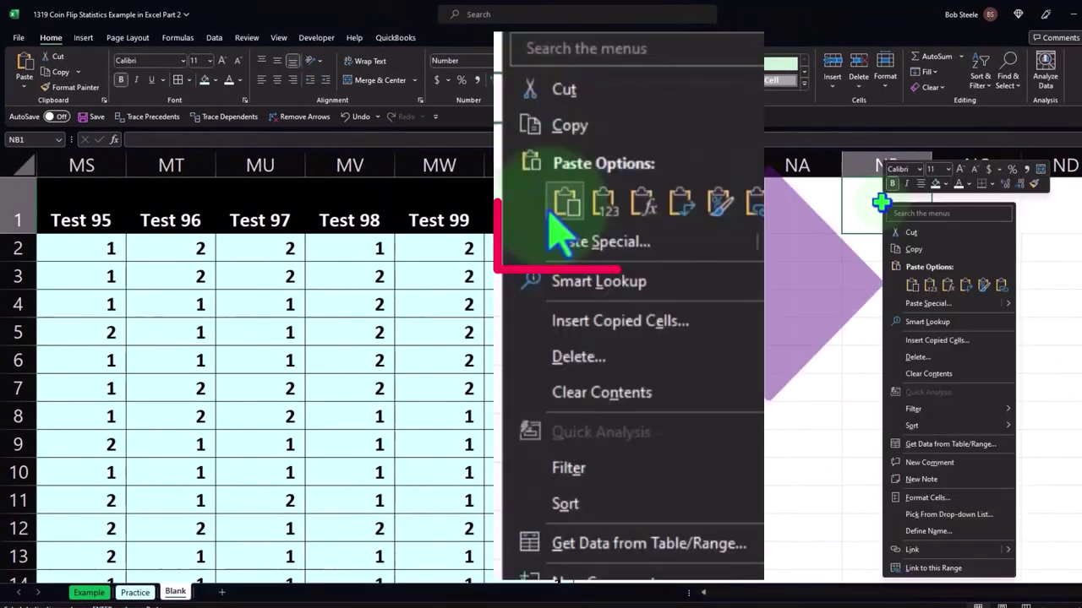
pyautogui.click(929, 286)
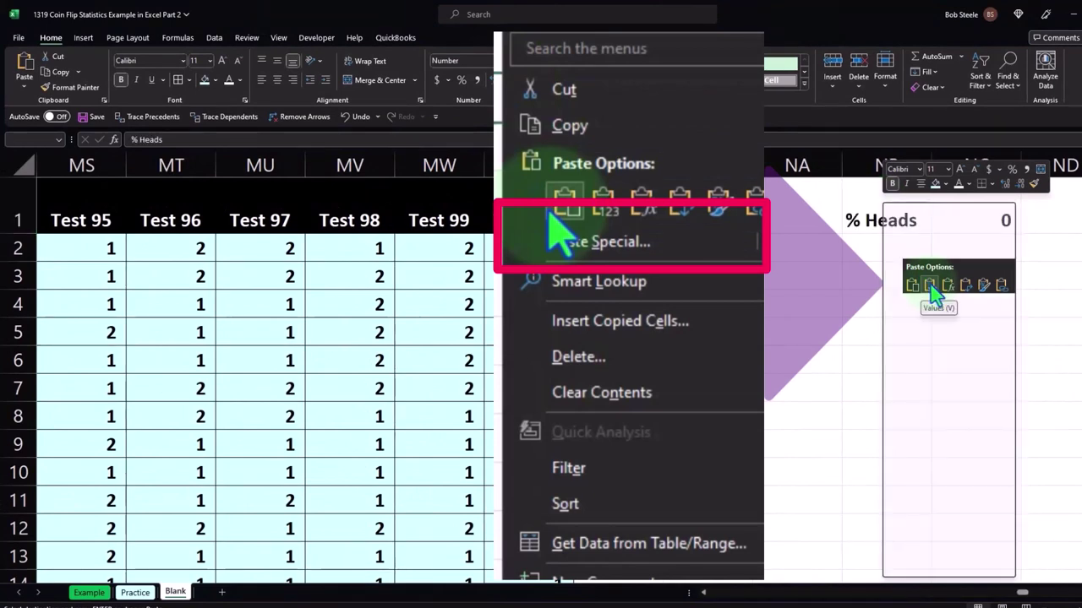
pyautogui.click(931, 287)
# - Copy the pasted % Heads row and paste it transposed into a column starting at NA1
pyautogui.rightClick(944, 203)
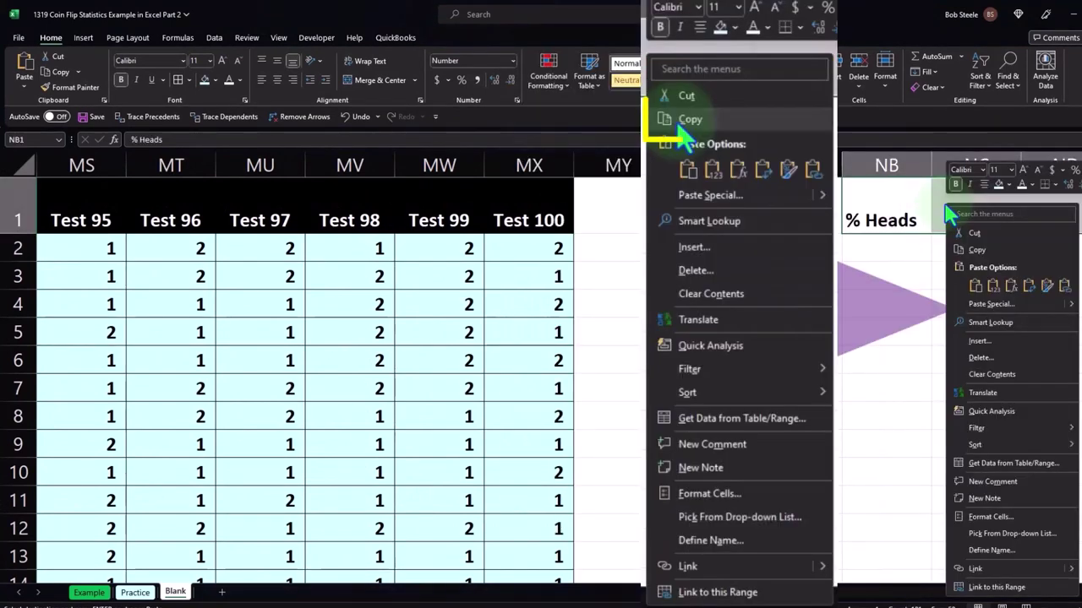
pyautogui.click(974, 252)
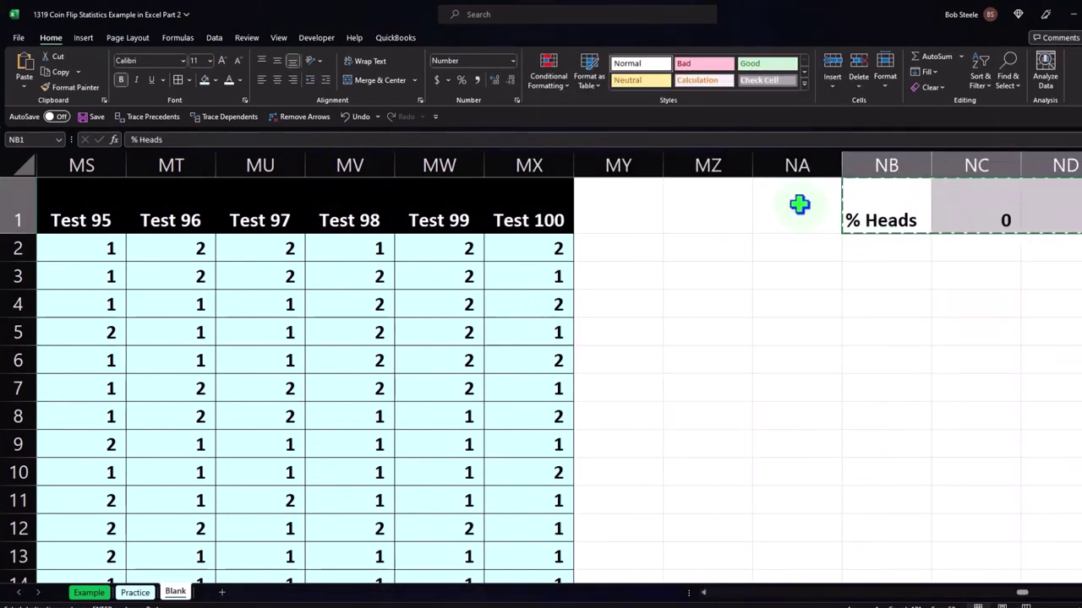
pyautogui.click(798, 204)
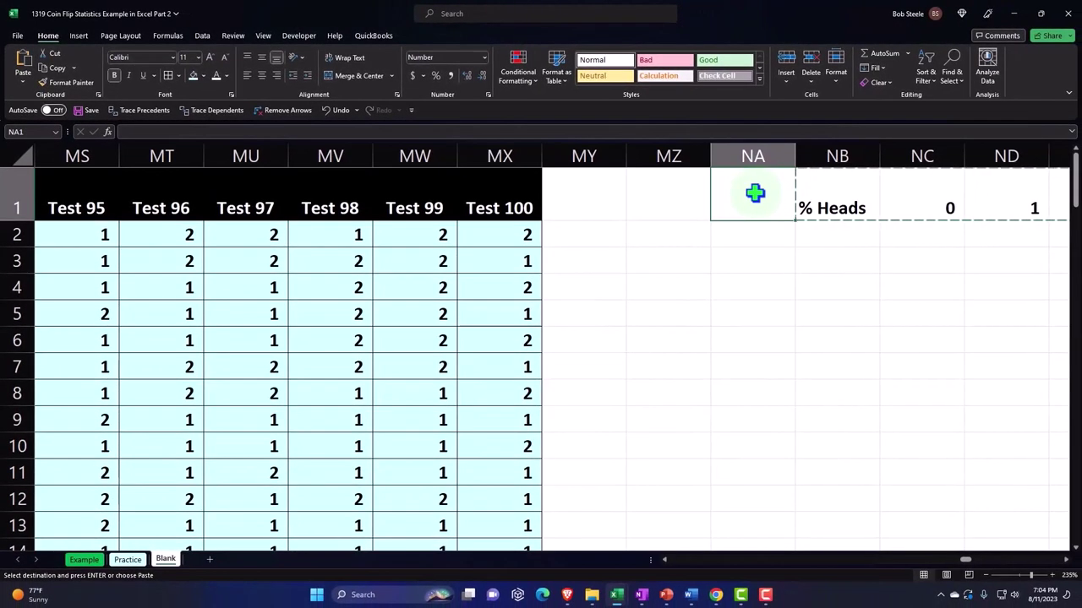
pyautogui.rightClick(755, 194)
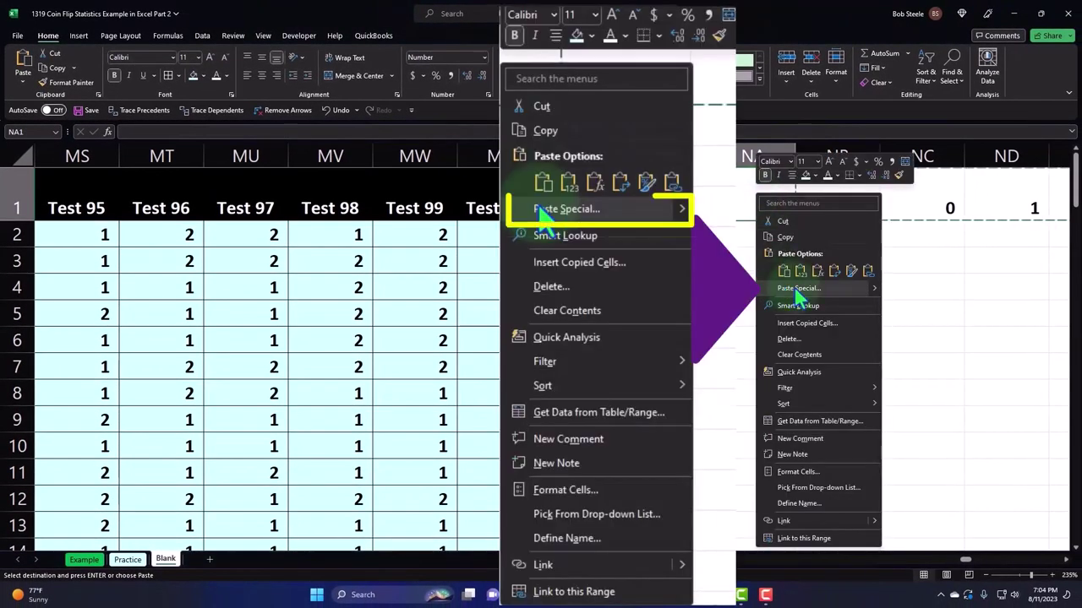
pyautogui.click(795, 289)
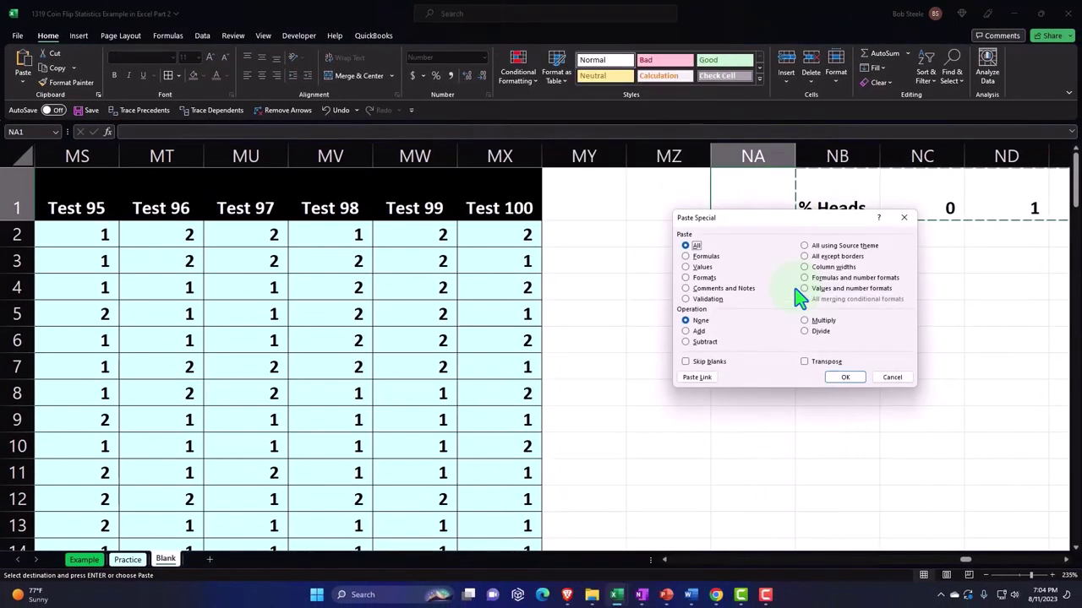
pyautogui.click(805, 364)
pyautogui.click(834, 379)
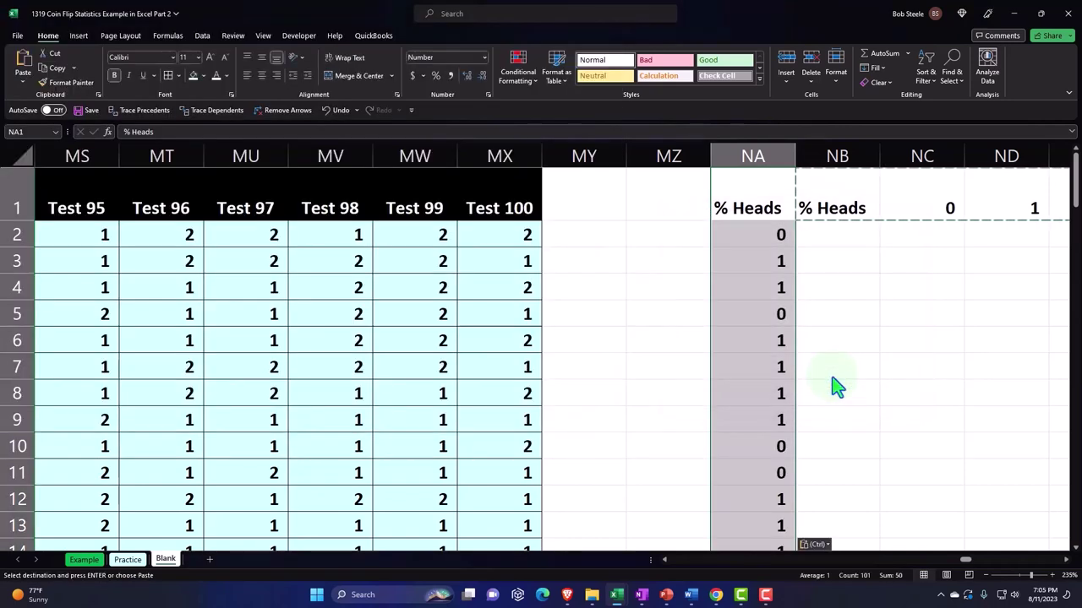
# - Delete the leftover horizontal % Heads row NB1:QX1
pyautogui.moveTo(841, 200); pyautogui.dragTo(668, 167)
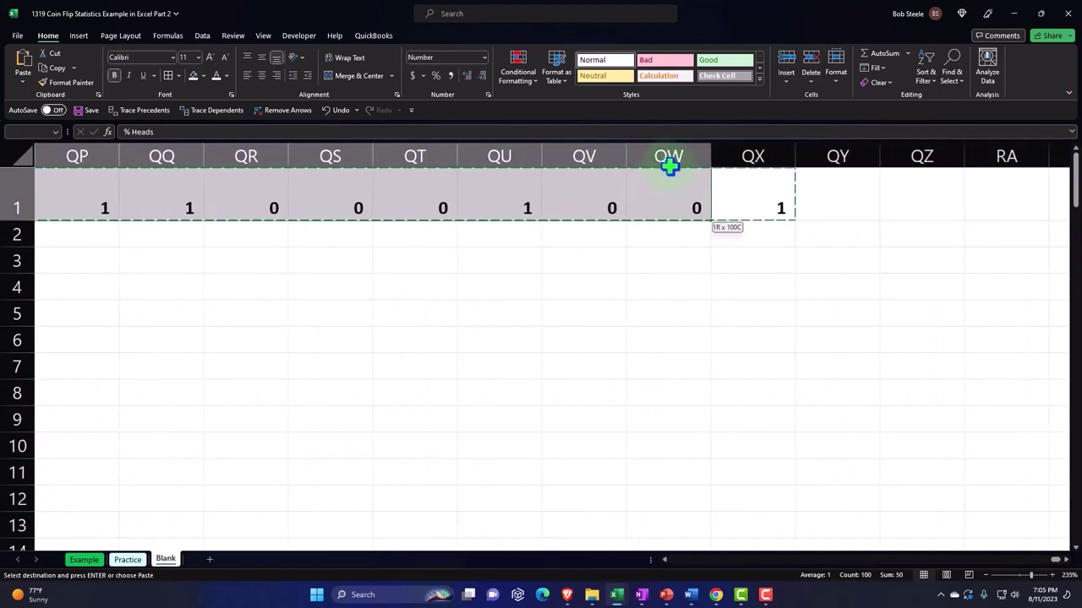
pyautogui.hotkey('ctrl', 'BackSpace')
pyautogui.press('Left')
pyautogui.press('Left')
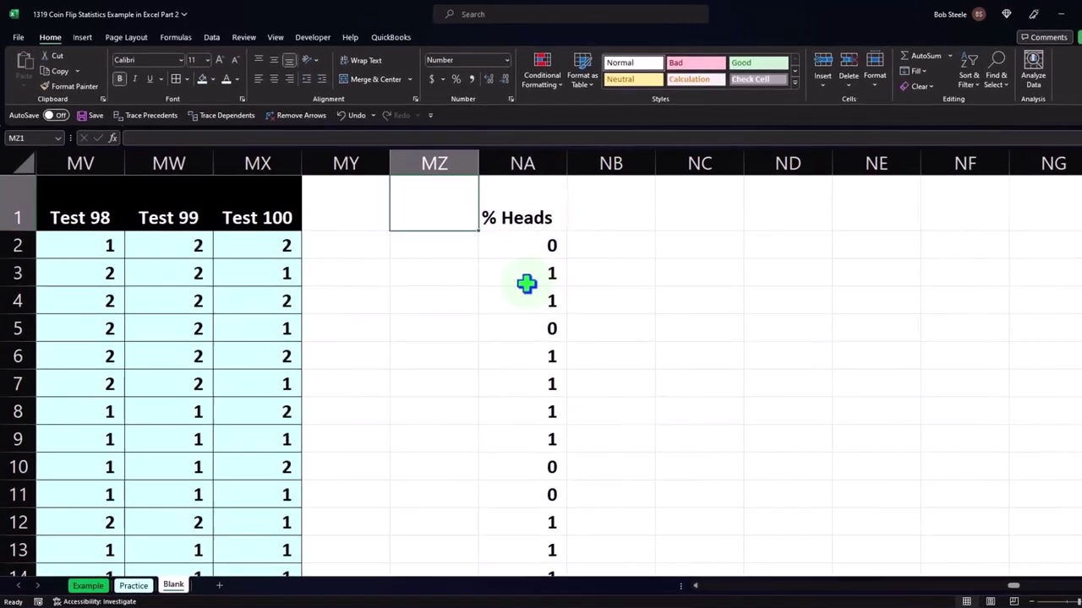
# - Convert the % Heads column starting at NA1 into a table with headers and format the whole column as percentages
pyautogui.click(526, 284)
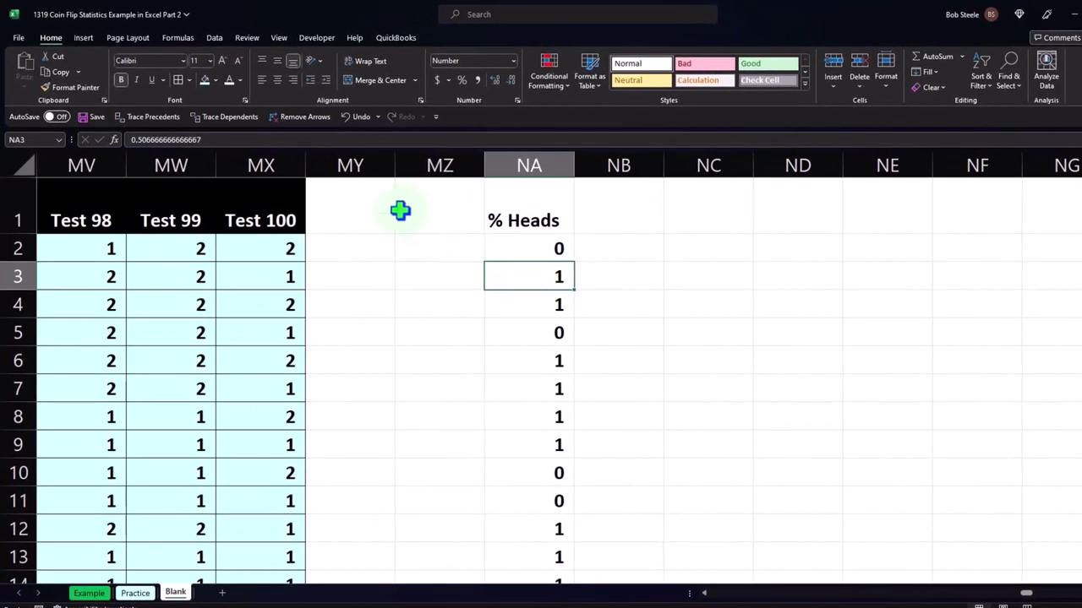
pyautogui.click(84, 39)
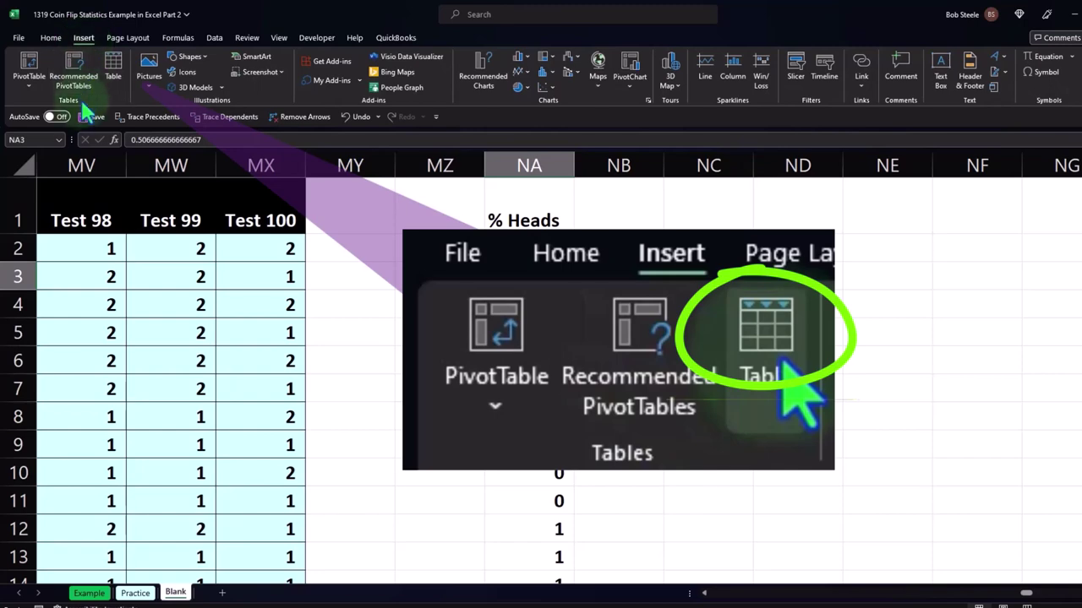
pyautogui.click(113, 72)
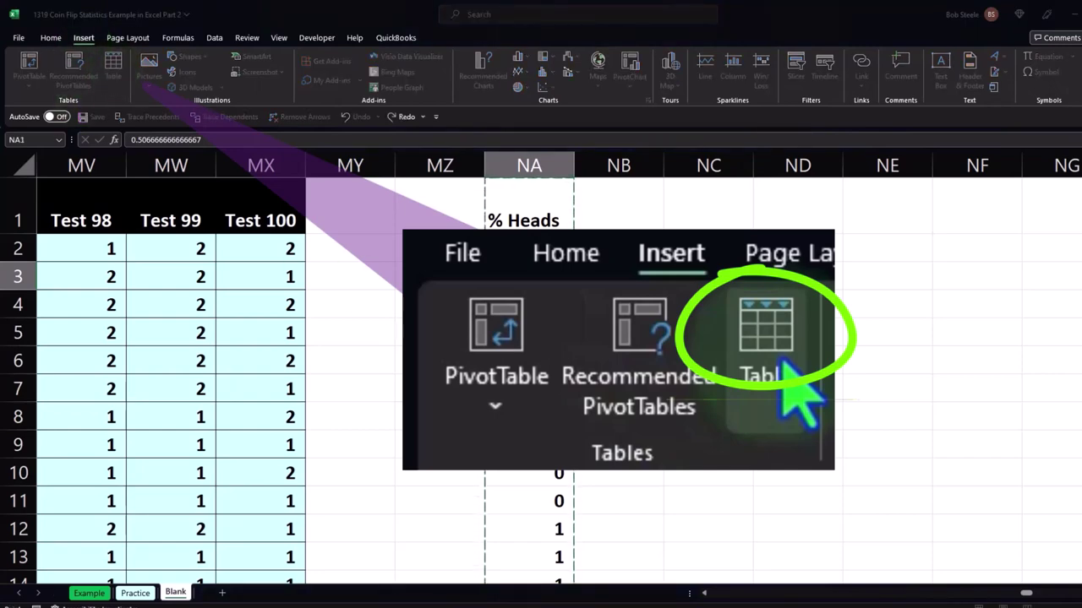
pyautogui.click(518, 344)
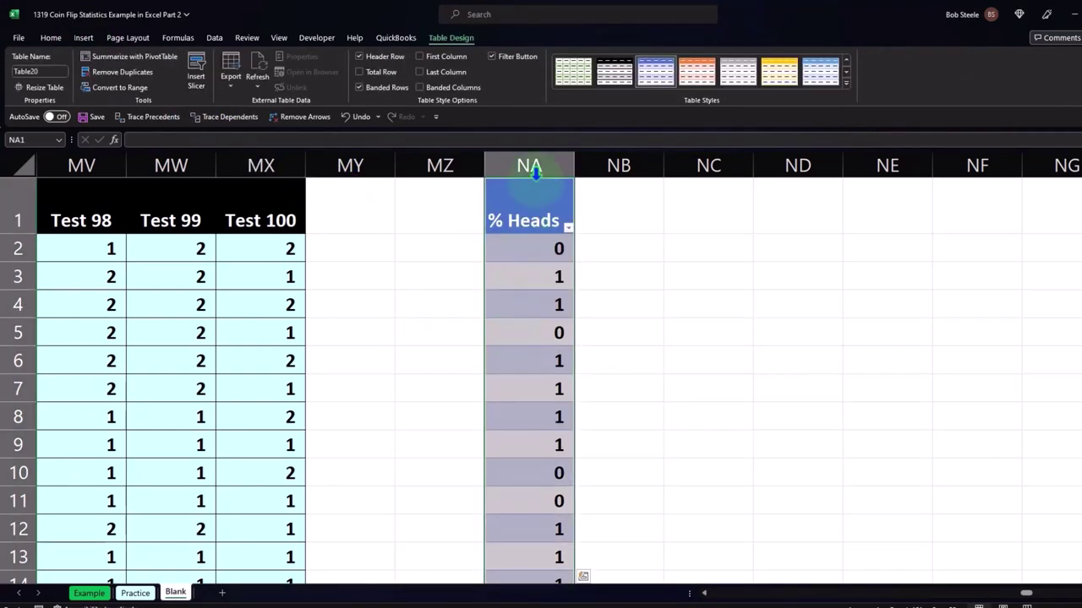
pyautogui.click(49, 36)
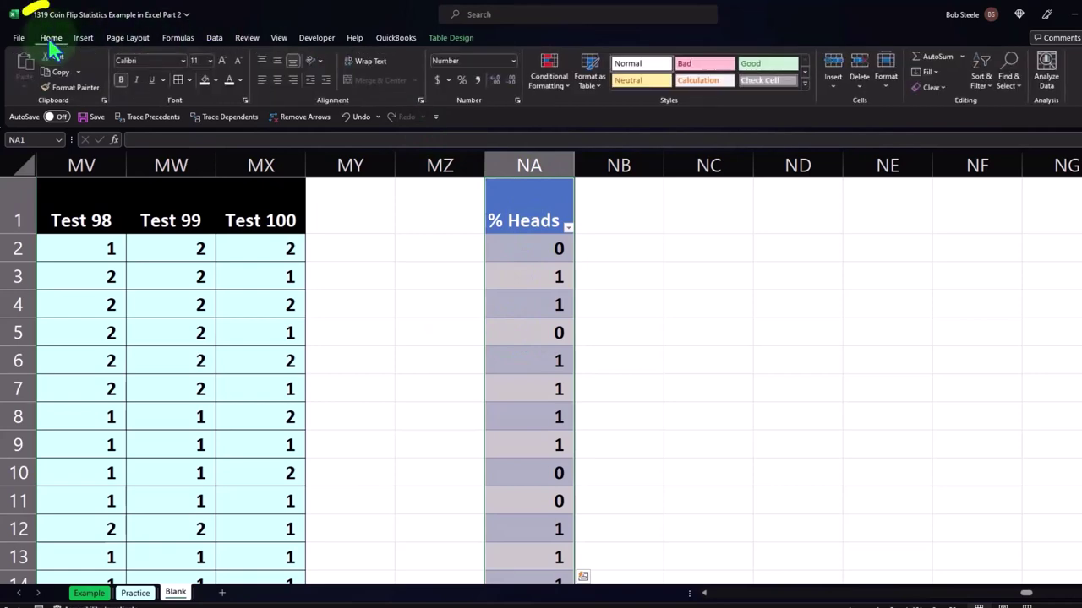
pyautogui.click(457, 80)
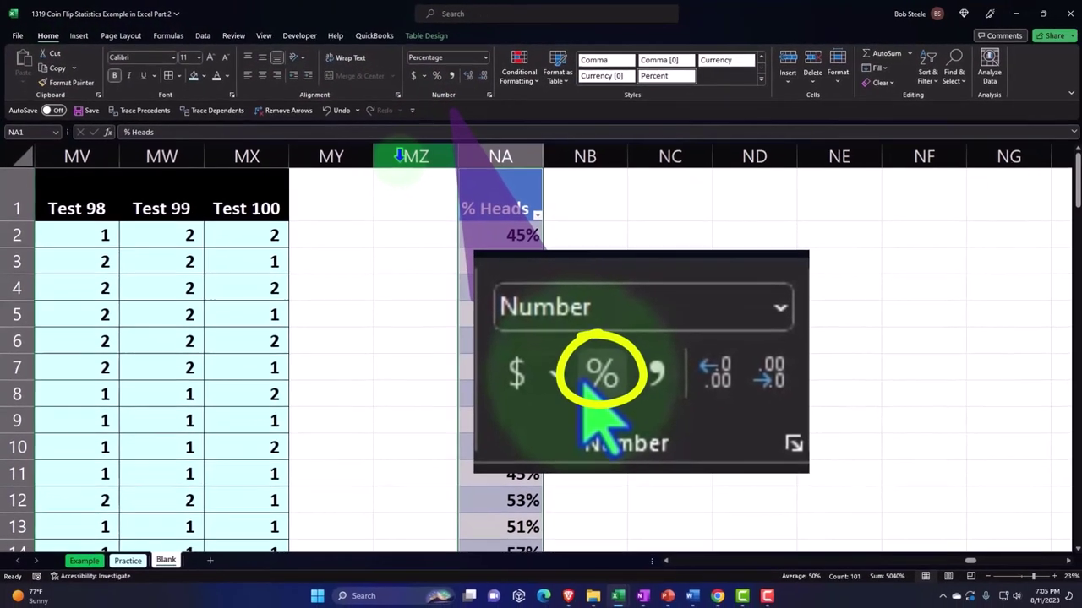
# - Delete the empty column MZ and narrow the blank column MY into a thin spacer before the % Heads table
pyautogui.click(435, 163)
pyautogui.rightClick(409, 205)
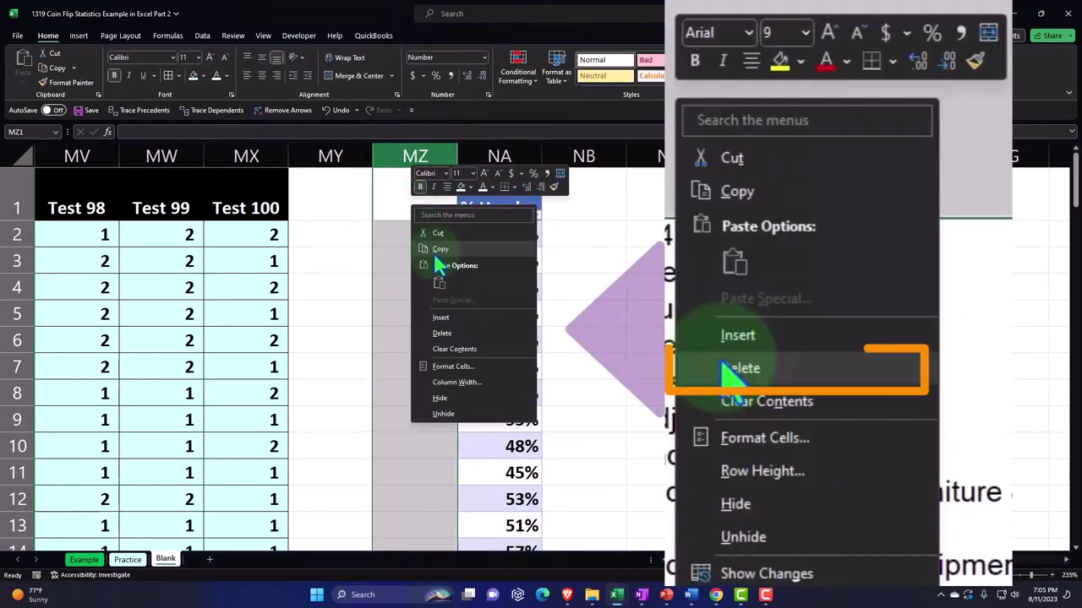
pyautogui.click(440, 333)
pyautogui.moveTo(371, 151); pyautogui.dragTo(305, 164)
# - Insert a histogram of the % Heads table column and remove its chart title
pyautogui.click(343, 166)
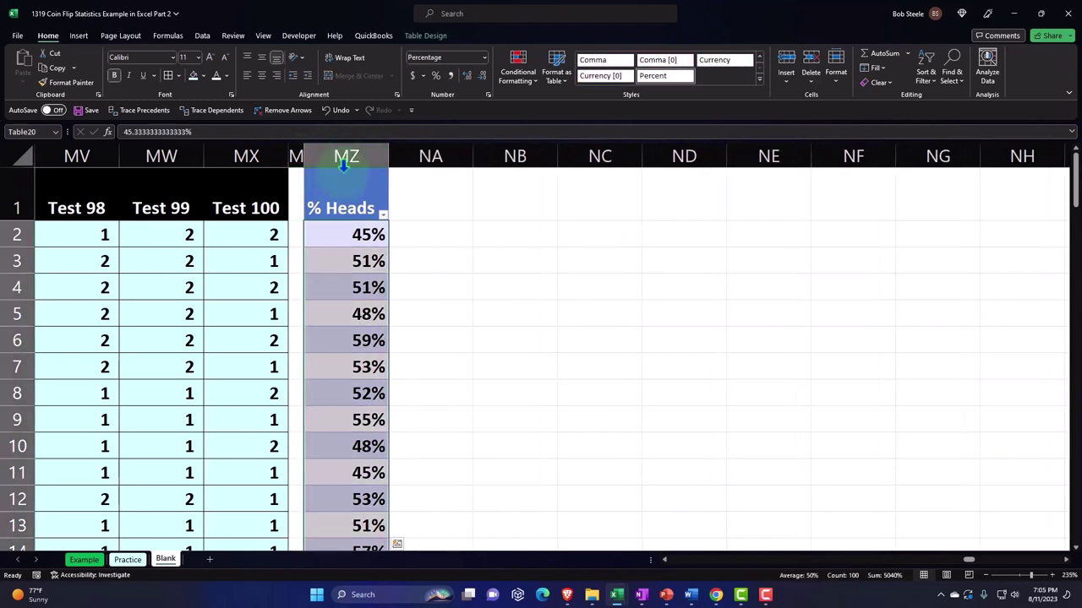
pyautogui.click(78, 35)
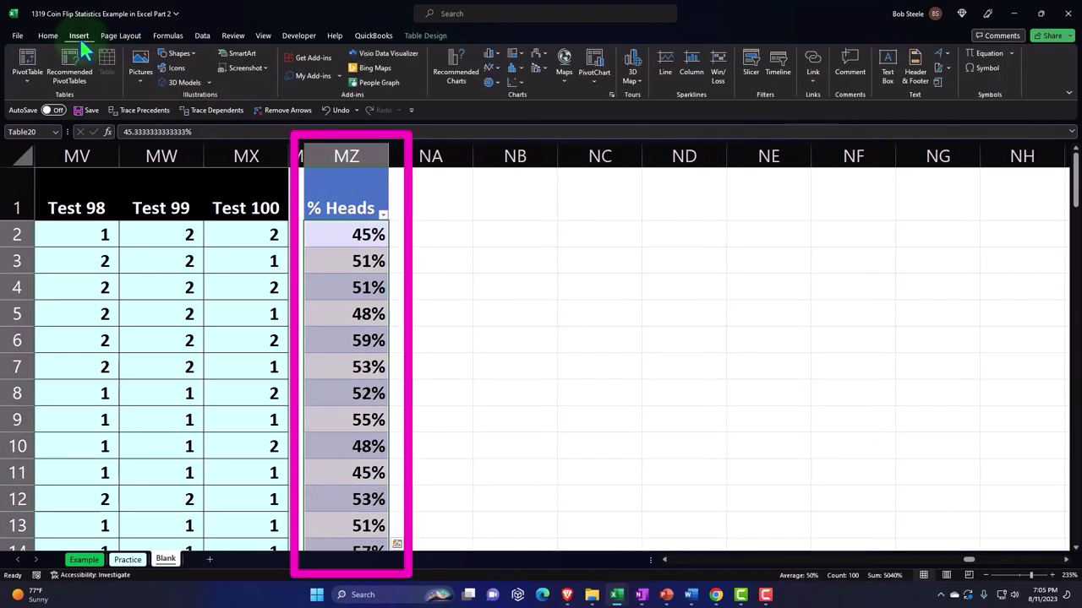
pyautogui.click(512, 71)
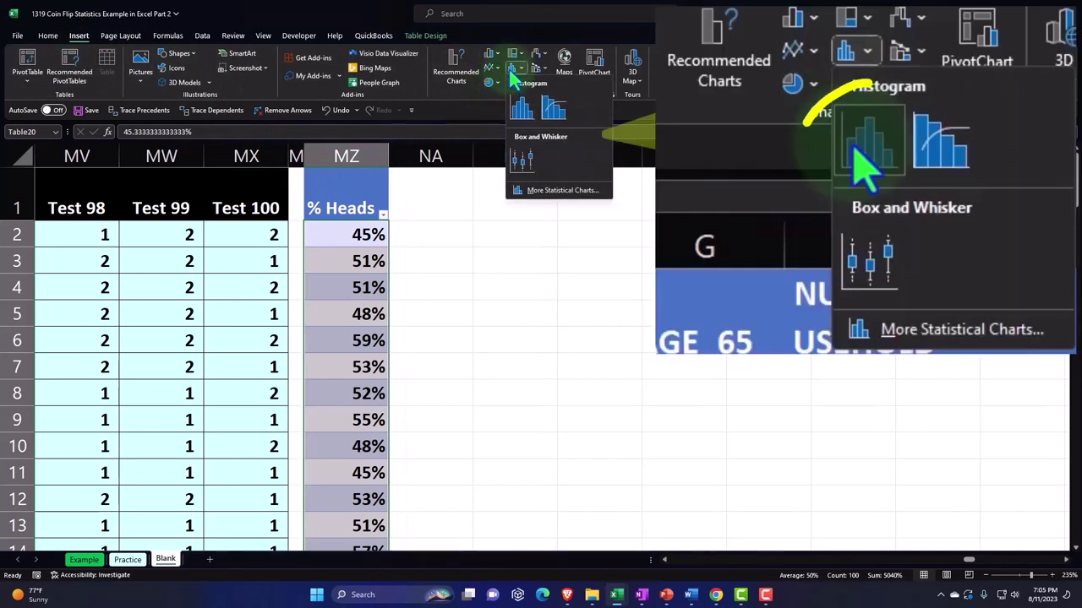
pyautogui.click(523, 108)
pyautogui.click(594, 211)
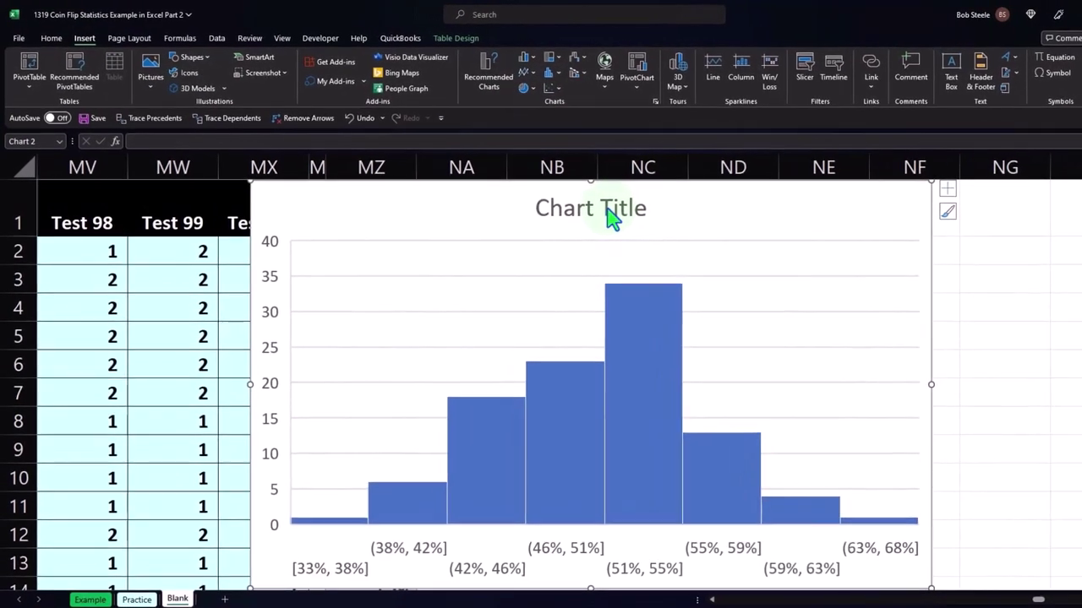
pyautogui.press('Delete')
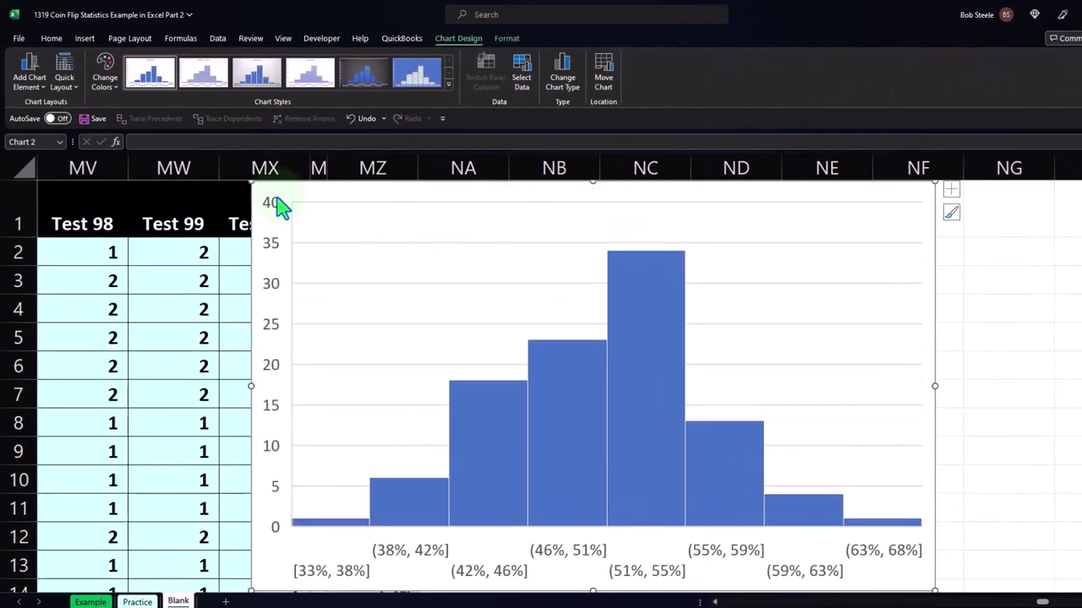
# - Move the new histogram beside the % Heads table, starting at column NA, and enlarge it slightly to reach column NI
pyautogui.moveTo(269, 199); pyautogui.dragTo(460, 199)
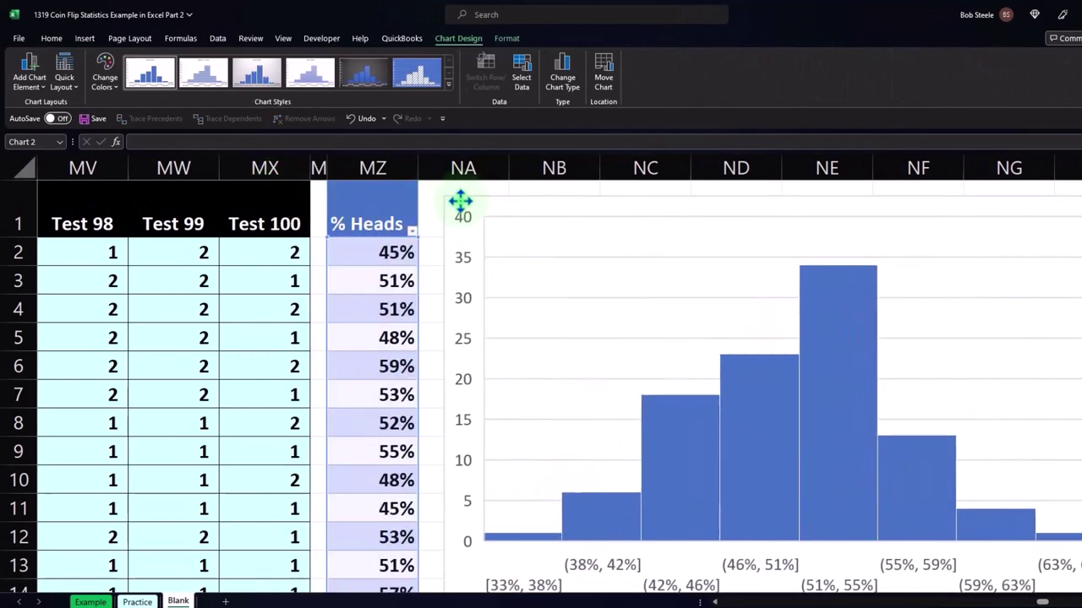
pyautogui.hscroll(3, 1042, 602)
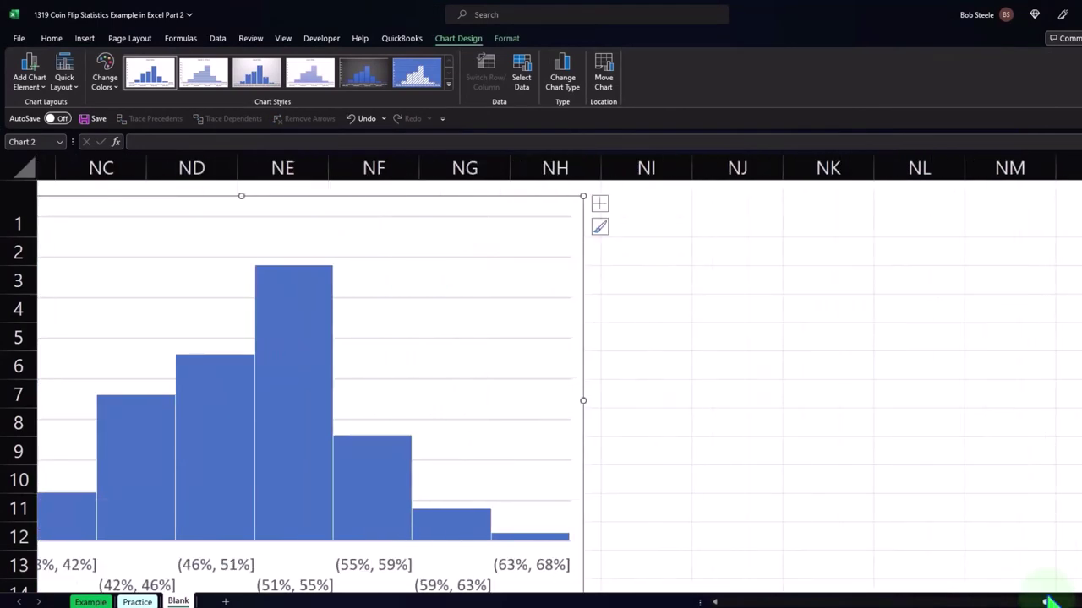
pyautogui.scroll(-2, 742, 446)
pyautogui.moveTo(583, 437); pyautogui.dragTo(635, 466)
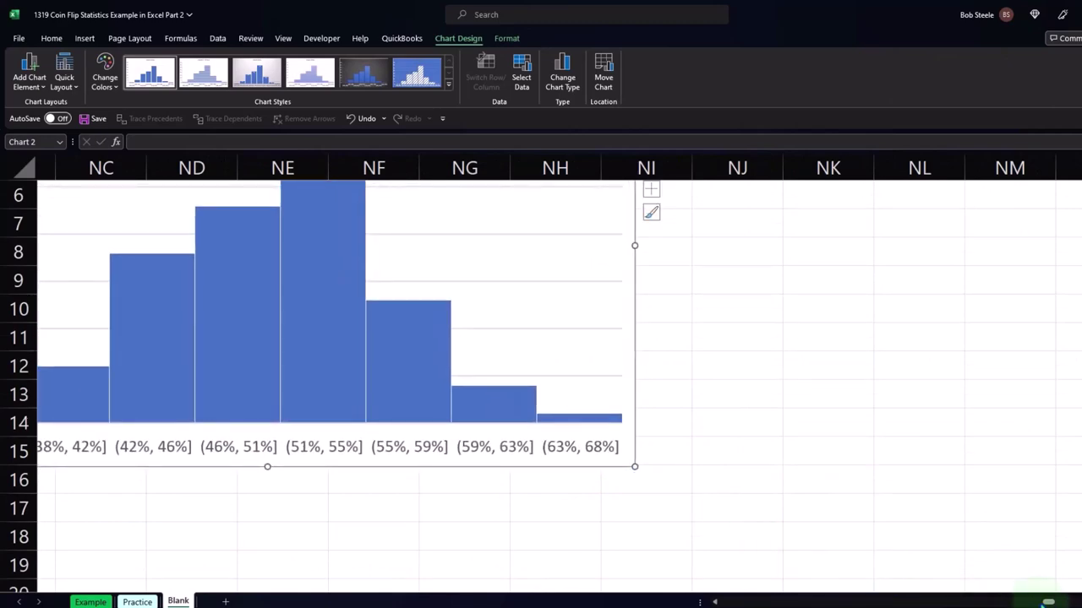
pyautogui.moveTo(1046, 603); pyautogui.dragTo(935, 603)
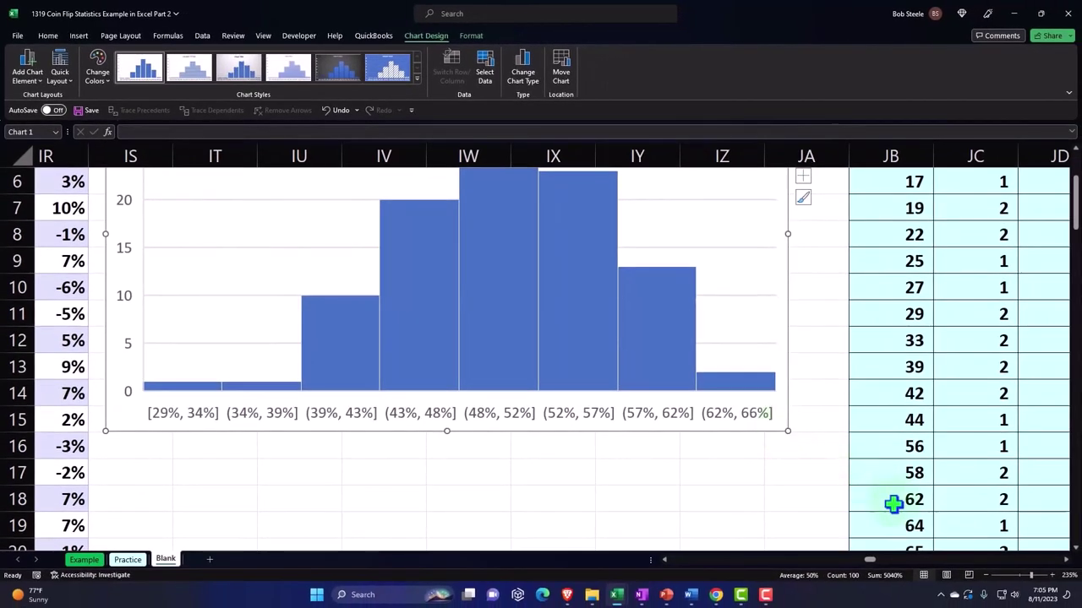
pyautogui.click(565, 489)
pyautogui.hotkey('ctrl', 'v')
pyautogui.scroll(-4, 532, 499)
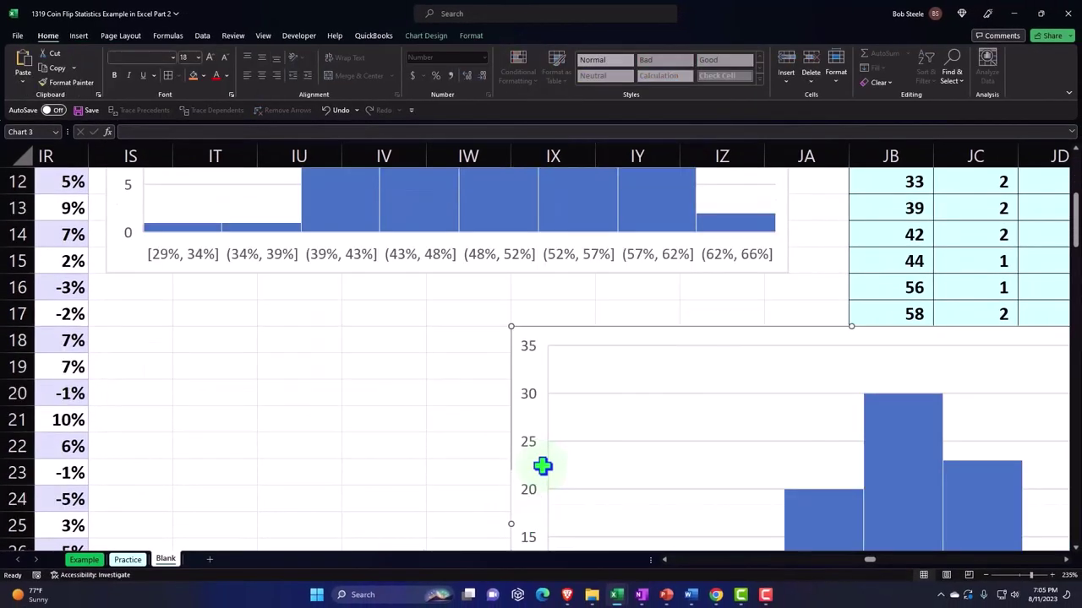
pyautogui.scroll(2, 591, 473)
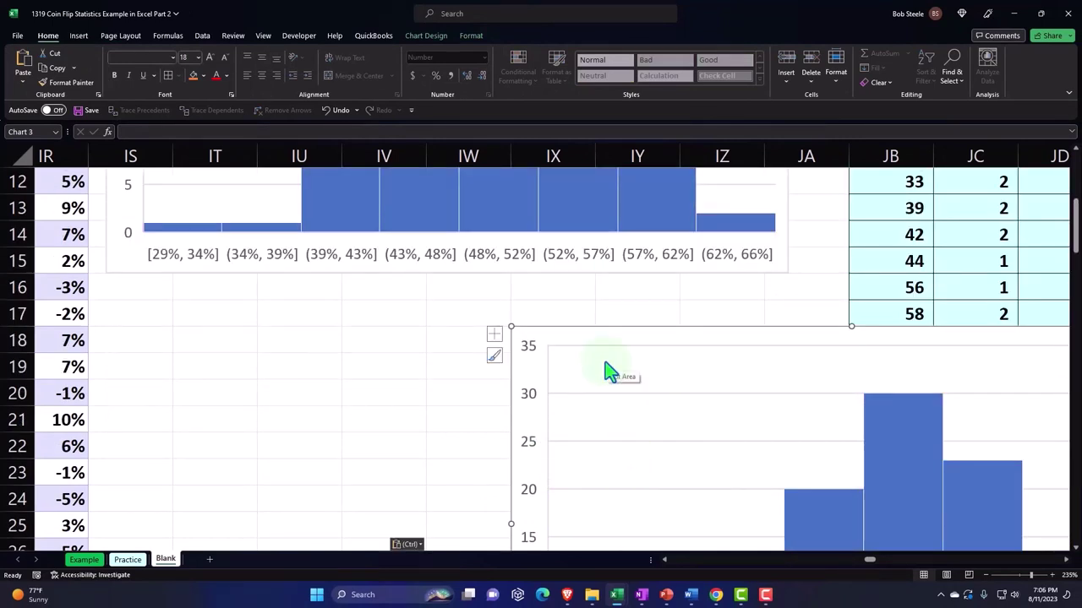
pyautogui.press('Delete')
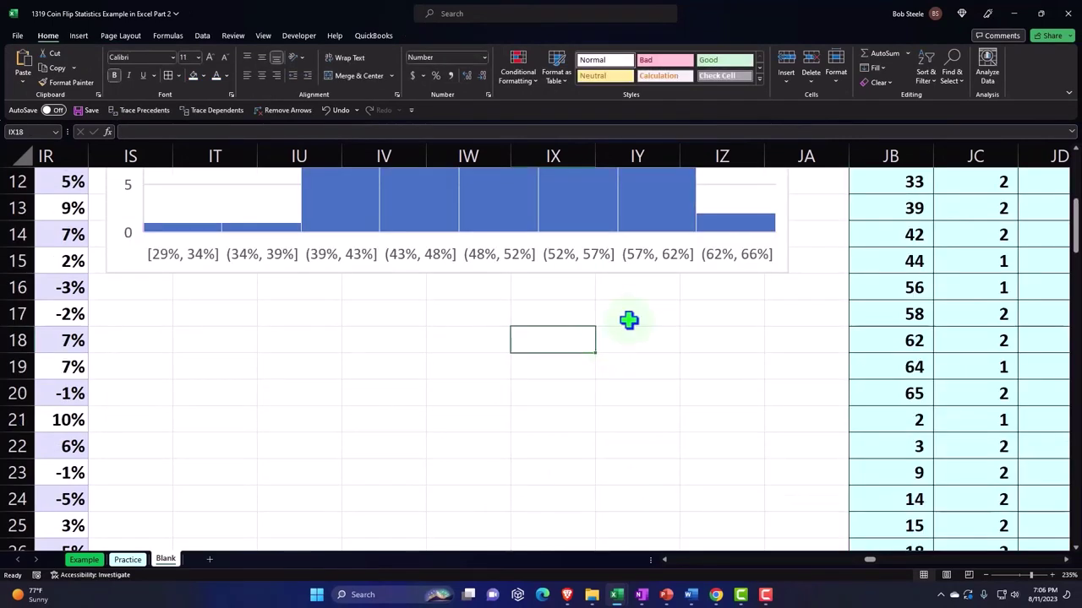
# - Copy the earlier histogram beside column IR, paste it below the new % Heads histogram around row 17, and align the two charts
pyautogui.click(634, 272)
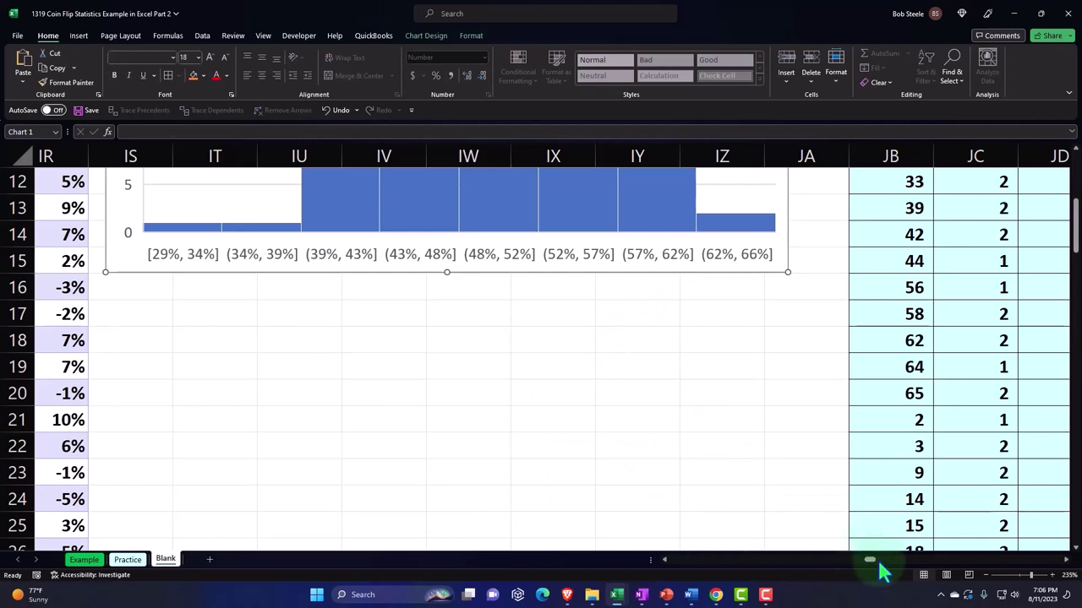
pyautogui.moveTo(869, 564); pyautogui.dragTo(963, 571)
pyautogui.click(579, 323)
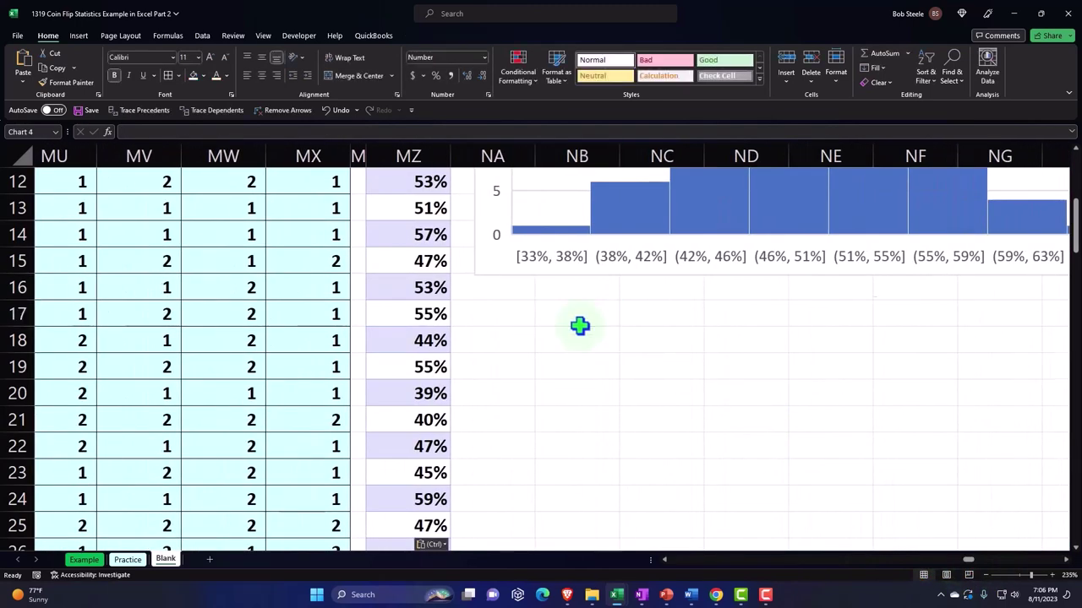
pyautogui.hotkey('ctrl', 'v')
pyautogui.moveTo(584, 302); pyautogui.dragTo(529, 305)
# - Compare the two stacked % Heads histograms, examining their shapes, bin ranges and bar heights from the lowest to the highest bins
pyautogui.scroll(4, 757, 355)
pyautogui.scroll(-5, 756, 355)
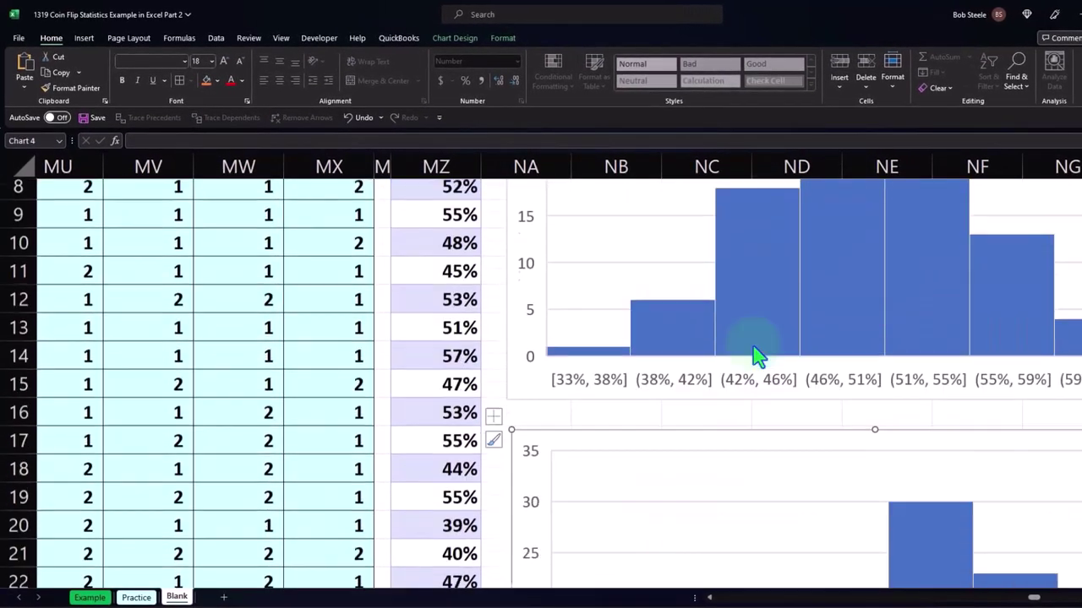
pyautogui.scroll(3, 756, 355)
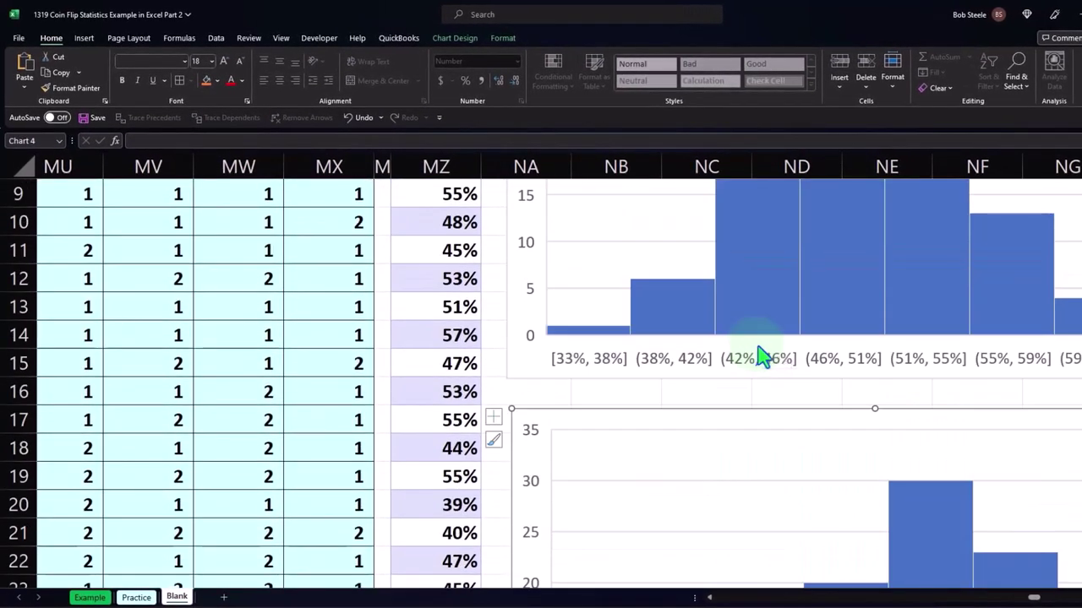
pyautogui.scroll(-4, 760, 354)
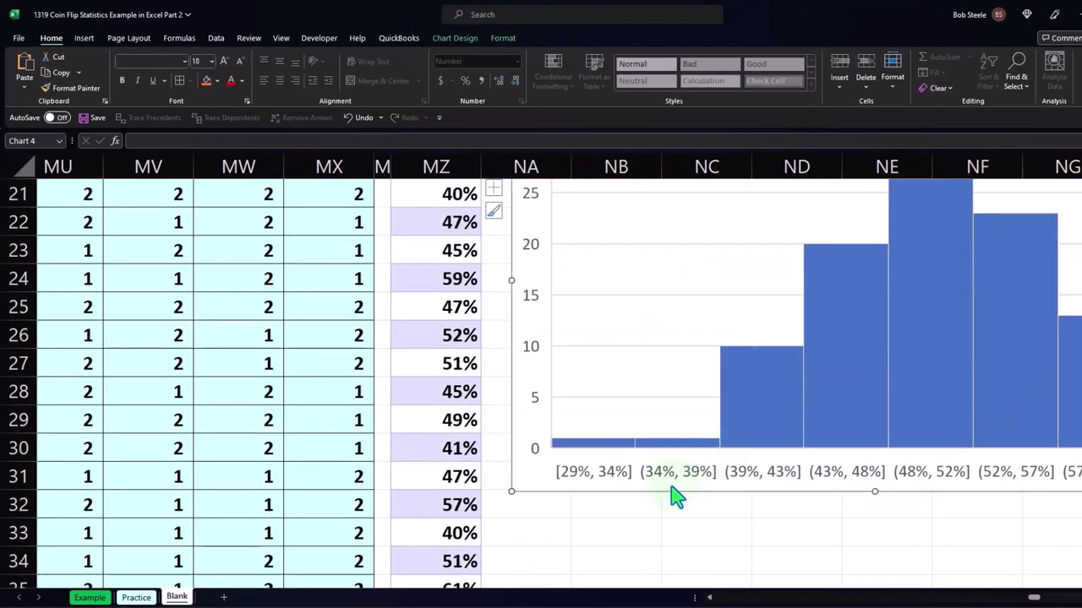
pyautogui.scroll(7, 676, 497)
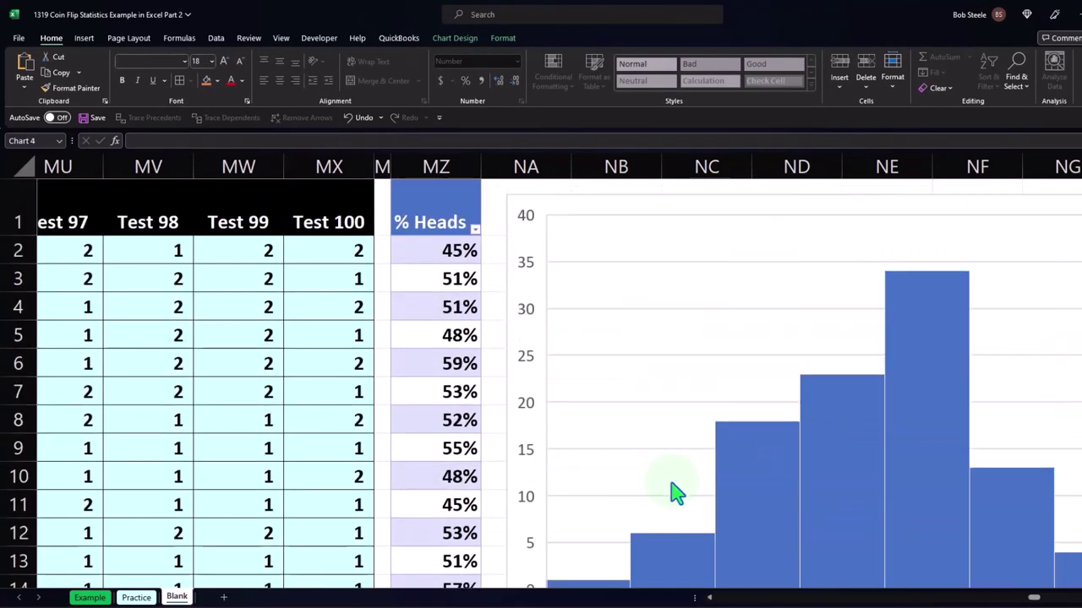
pyautogui.scroll(-7, 676, 494)
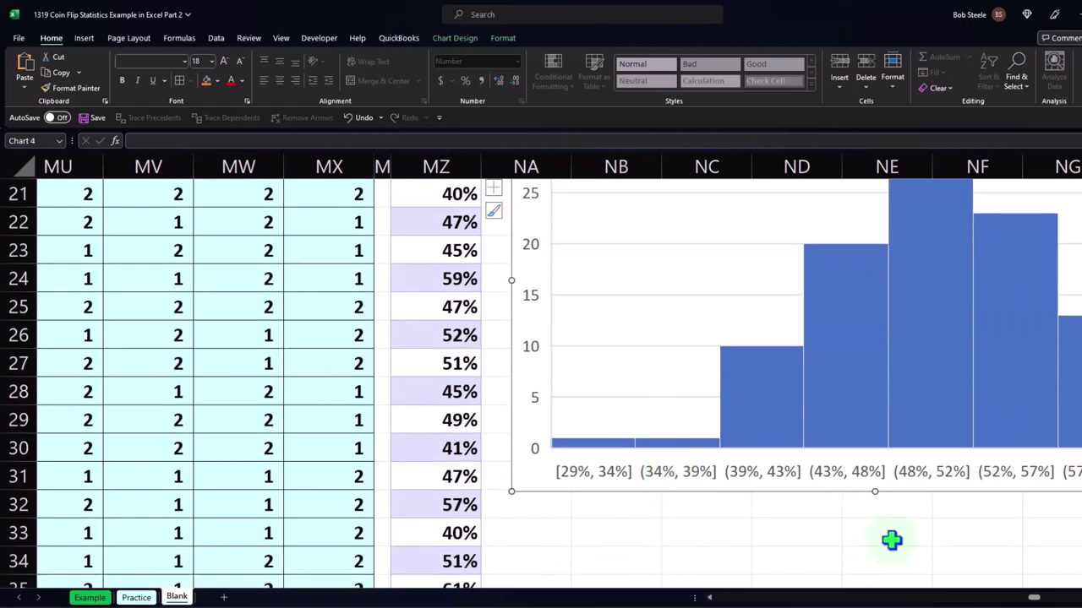
pyautogui.moveTo(1033, 599); pyautogui.dragTo(1038, 598)
pyautogui.scroll(3, 898, 470)
pyautogui.scroll(1, 899, 469)
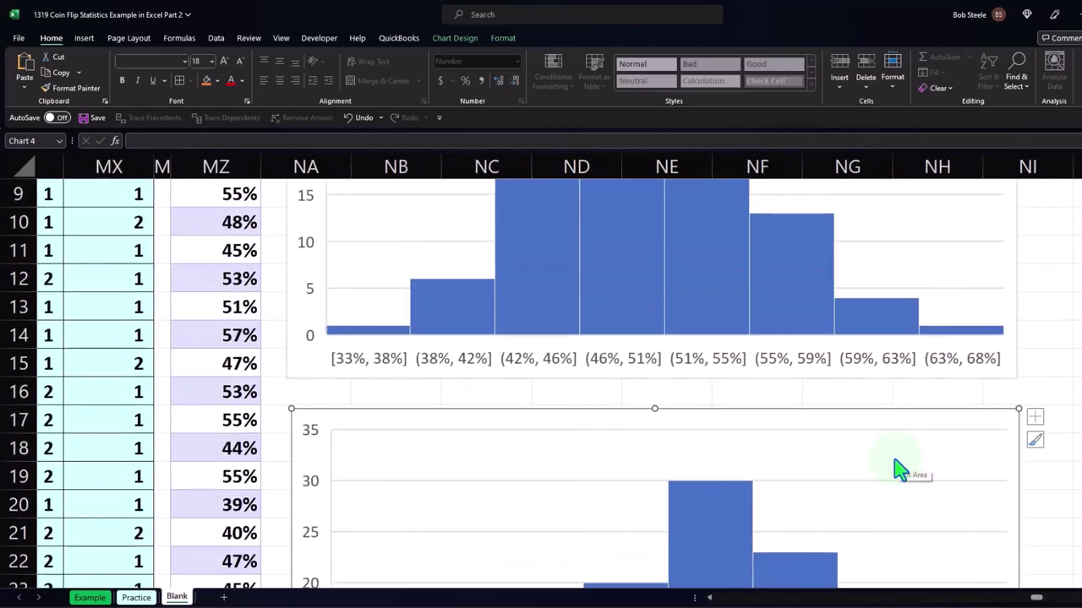
pyautogui.scroll(-3, 898, 470)
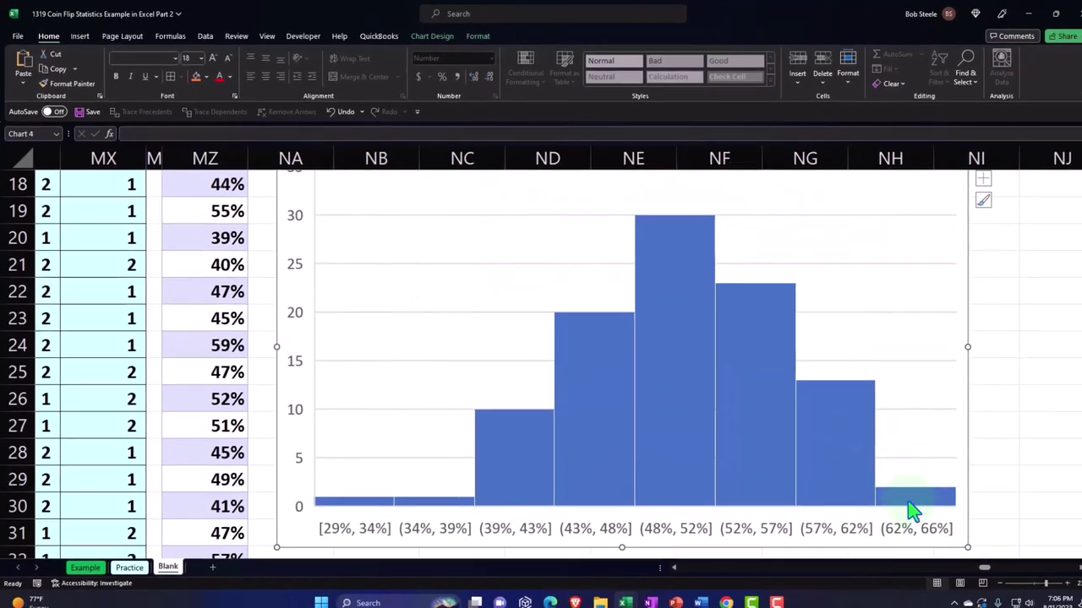
pyautogui.scroll(4, 906, 517)
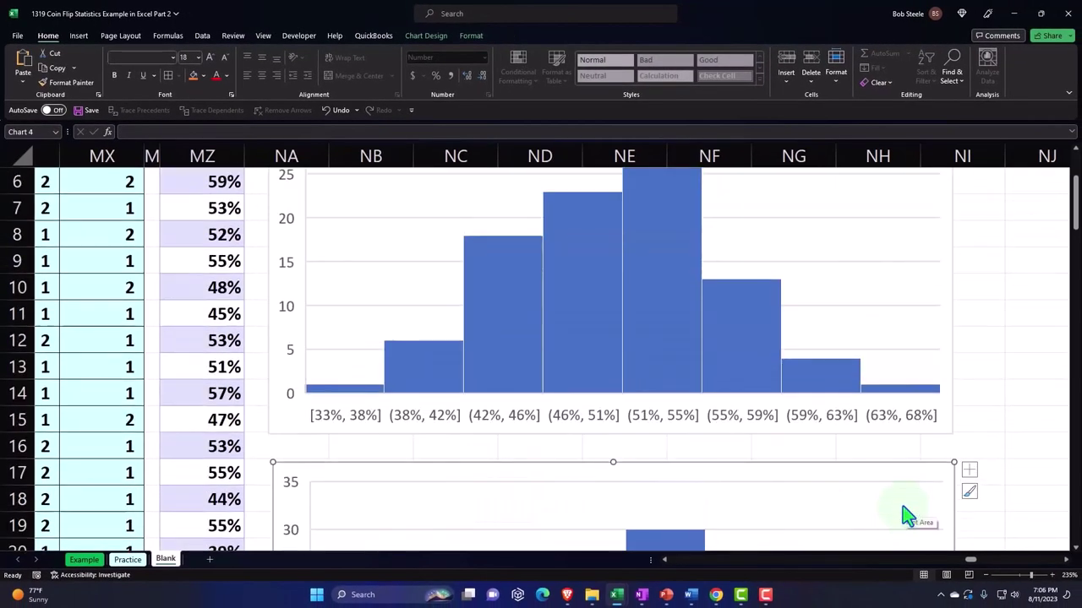
pyautogui.scroll(-4, 906, 517)
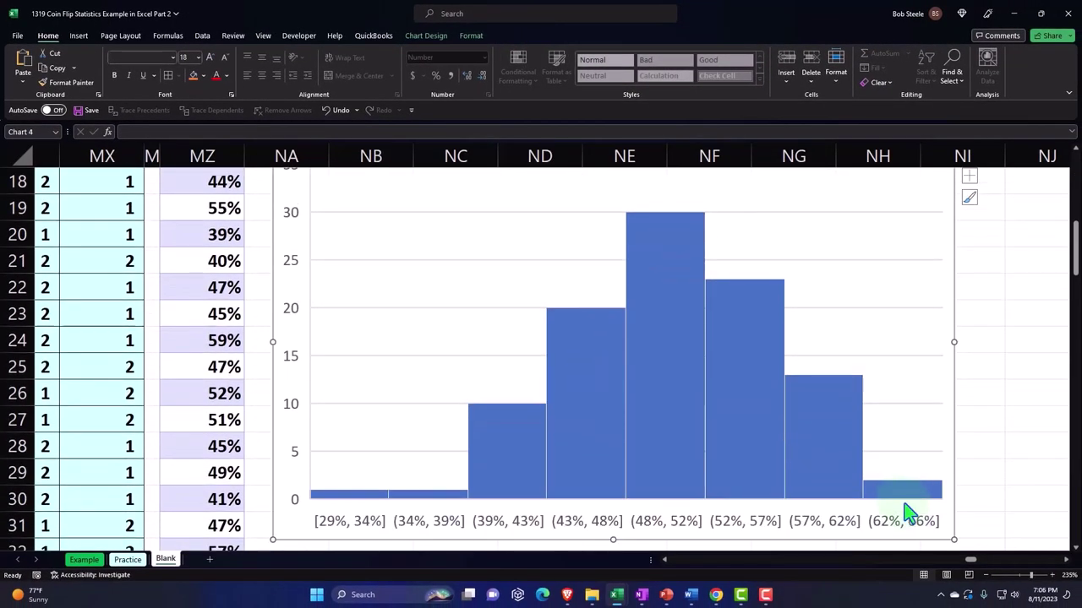
pyautogui.scroll(4, 905, 513)
pyautogui.scroll(1, 905, 513)
pyautogui.scroll(-5, 907, 512)
pyautogui.scroll(6, 909, 510)
# - Enter the header Tests in cell NK1, in the blank area beyond the stacked histograms
pyautogui.click(988, 262)
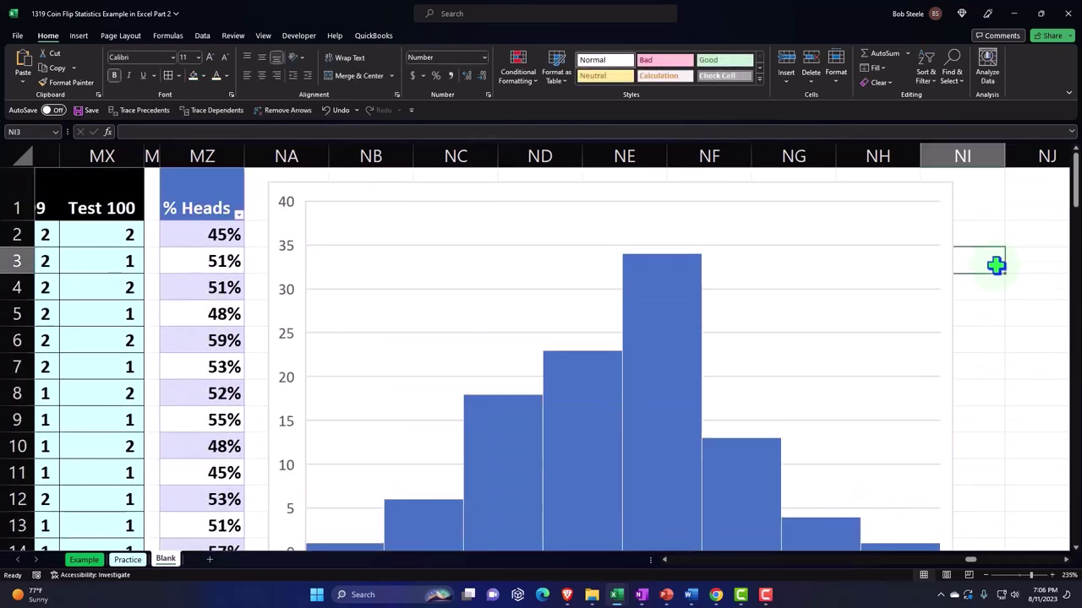
pyautogui.press('Right')
pyautogui.press('Right')
pyautogui.press('Right')
pyautogui.press('Right')
pyautogui.press('Right')
pyautogui.press('Right')
pyautogui.press('Right')
pyautogui.press('Right')
pyautogui.press('Right')
pyautogui.press('Right')
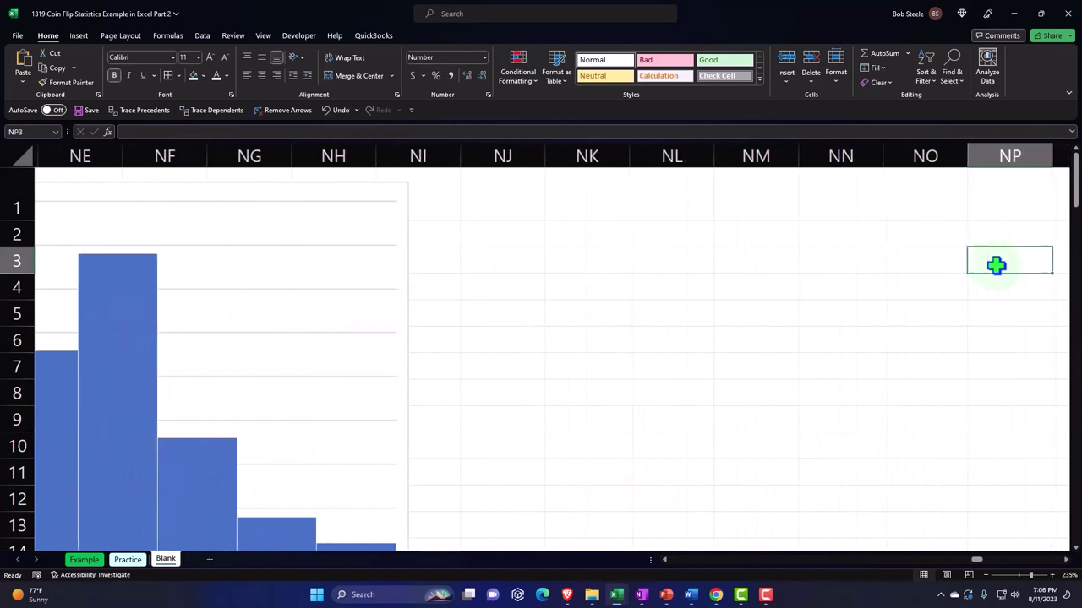
pyautogui.press('Right')
pyautogui.press('Right')
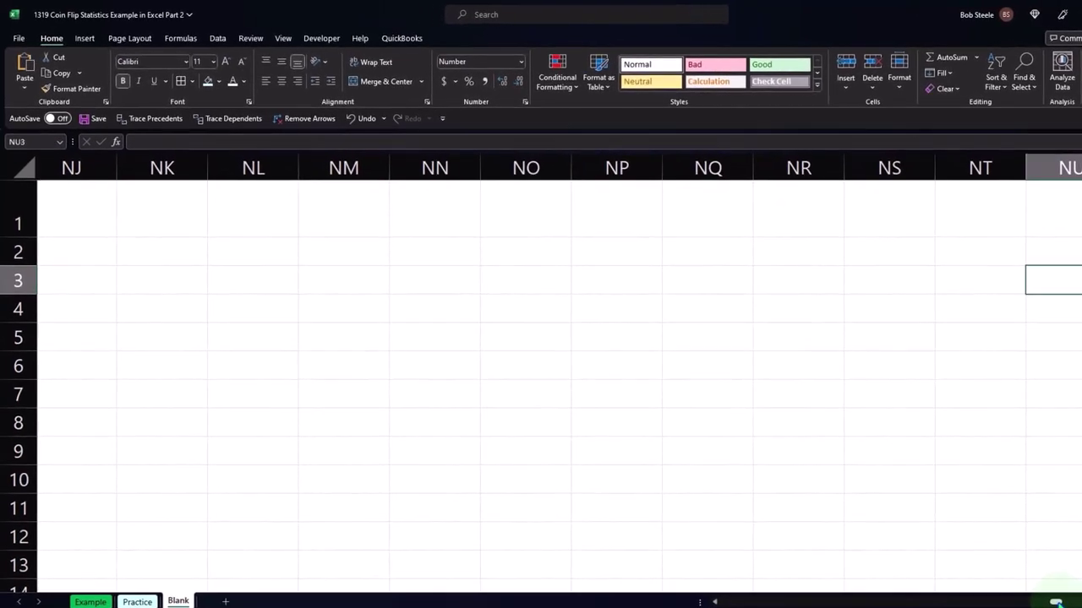
pyautogui.click(801, 431)
pyautogui.click(387, 246)
pyautogui.press('Left')
pyautogui.press('Left')
pyautogui.press('Left')
pyautogui.press('Left')
pyautogui.press('Left')
pyautogui.click(386, 246)
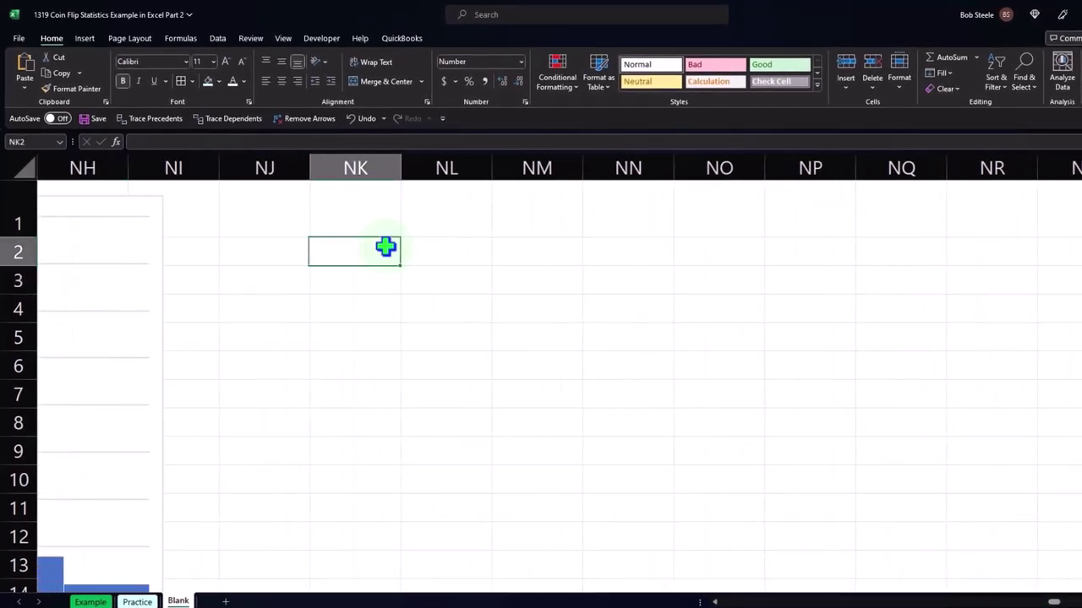
pyautogui.press('Up')
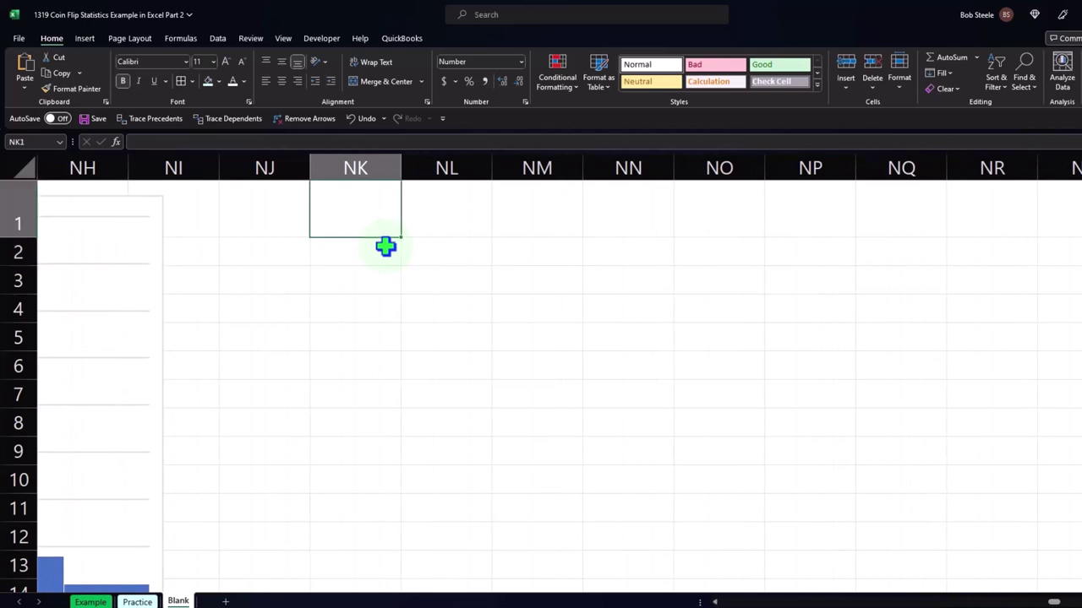
pyautogui.write('tEST')
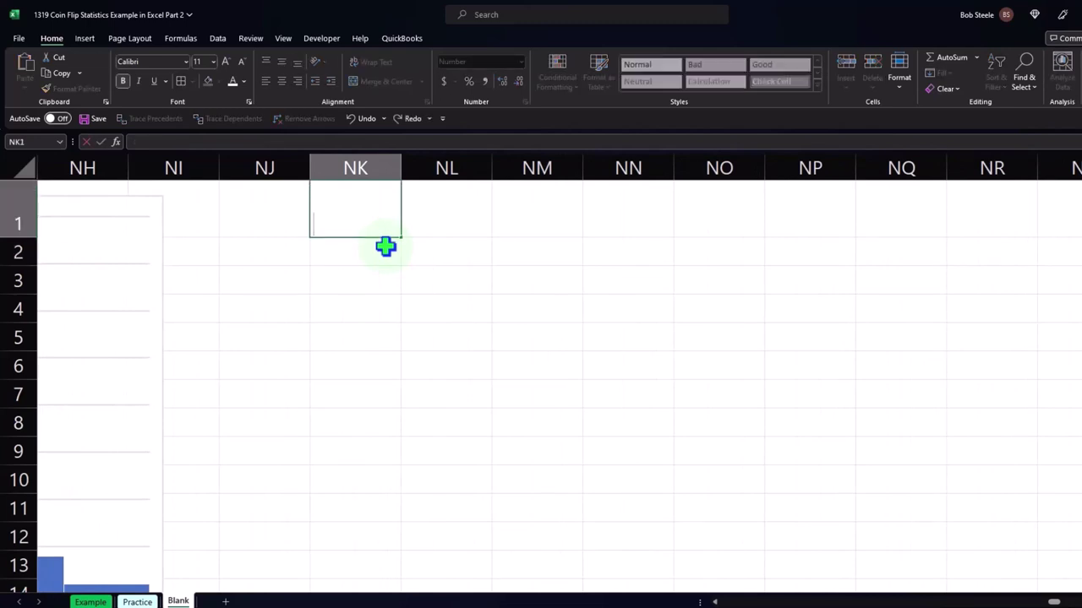
pyautogui.press('Right')
pyautogui.write('t')
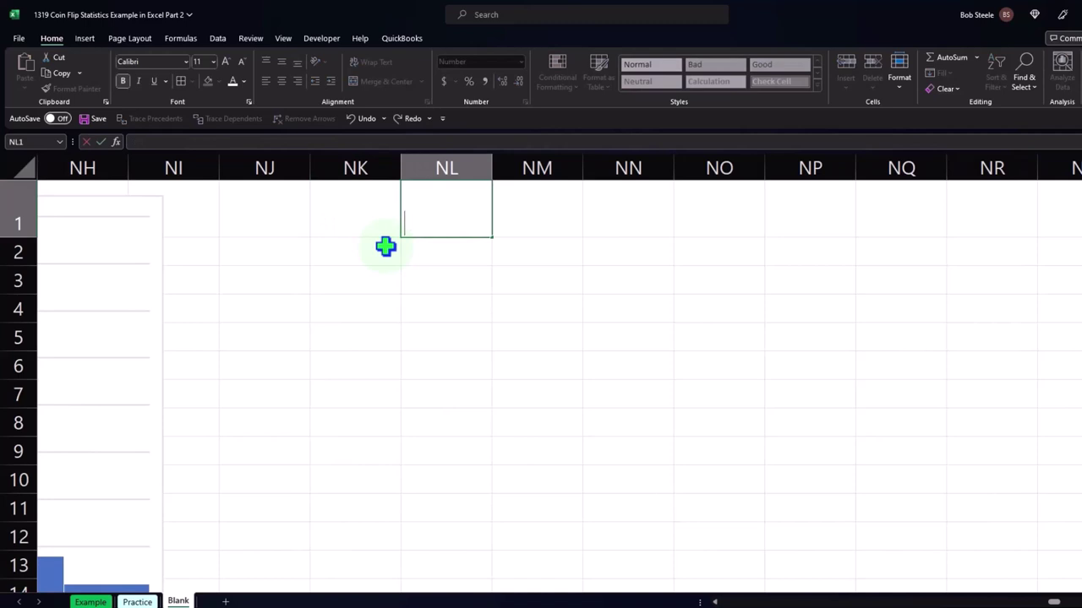
pyautogui.press('Left')
pyautogui.write('tES')
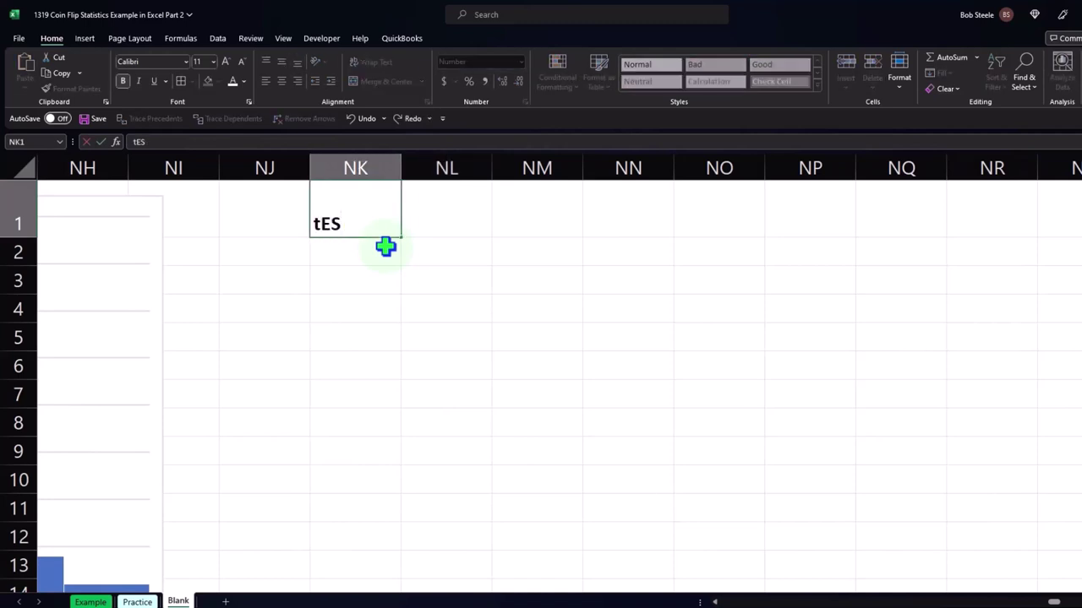
pyautogui.write('ts')
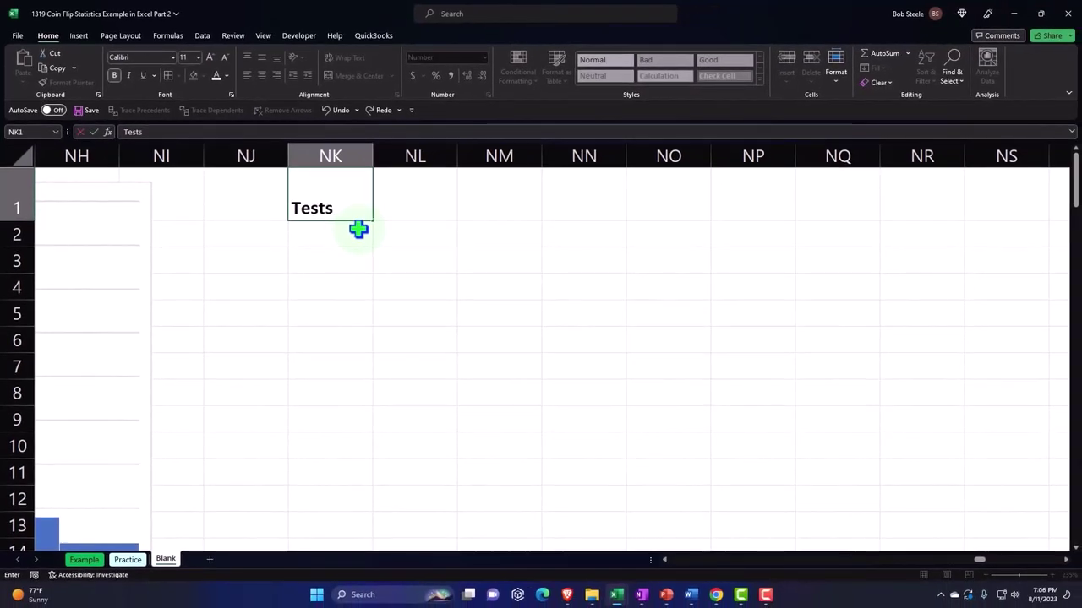
pyautogui.press('Return')
# - Number the tests below the Tests header, starting with 1 and 2, fill the series through row 75, and center the numbers
pyautogui.press('Return')
pyautogui.write('2')
pyautogui.press('Return')
pyautogui.moveTo(359, 229); pyautogui.dragTo(347, 361)
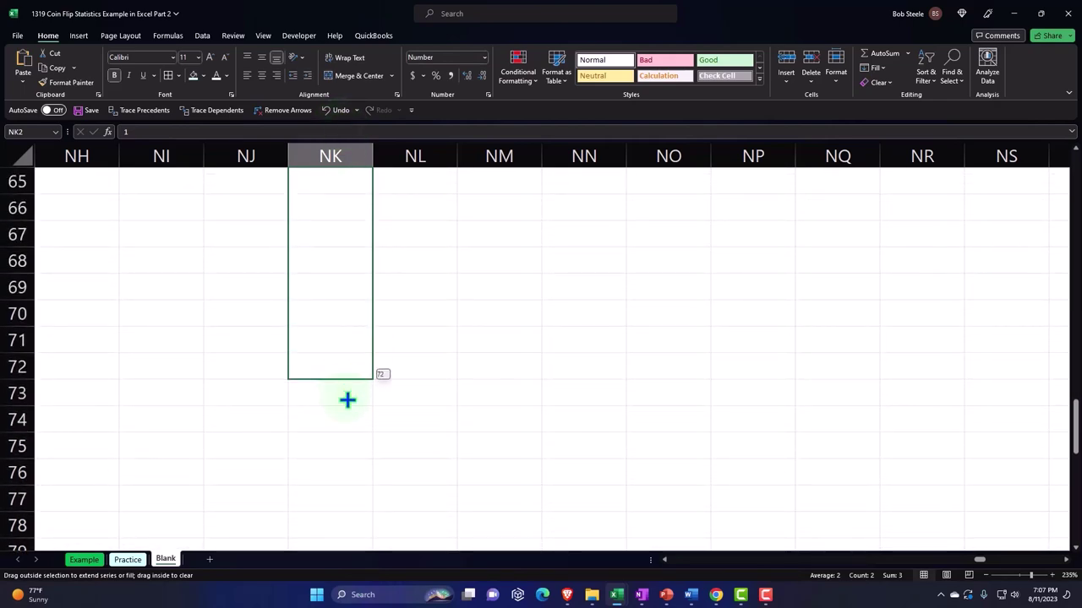
pyautogui.moveTo(347, 432); pyautogui.dragTo(355, 456)
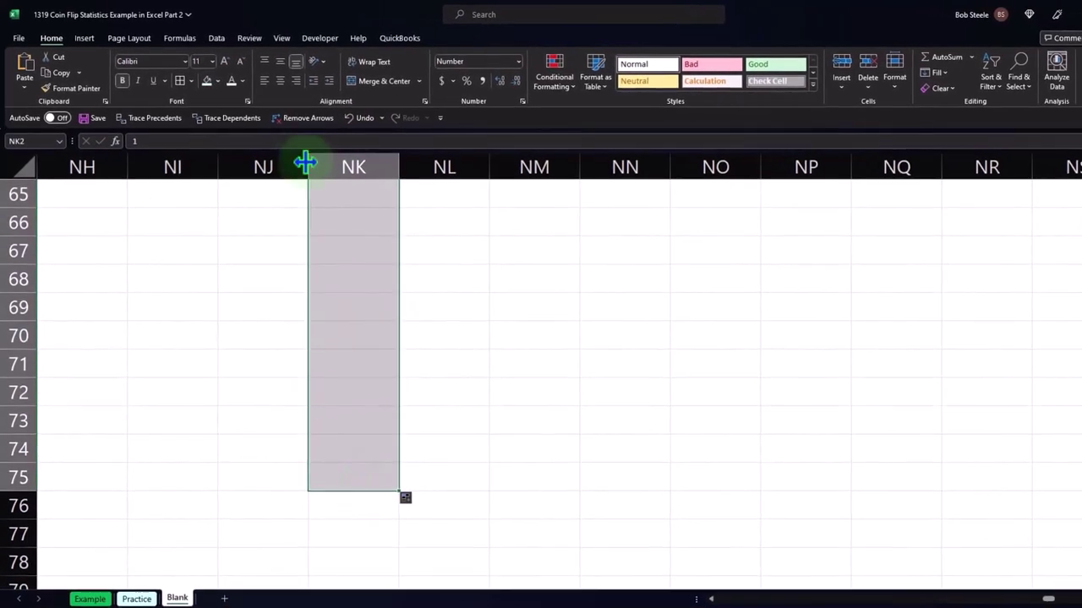
pyautogui.click(280, 81)
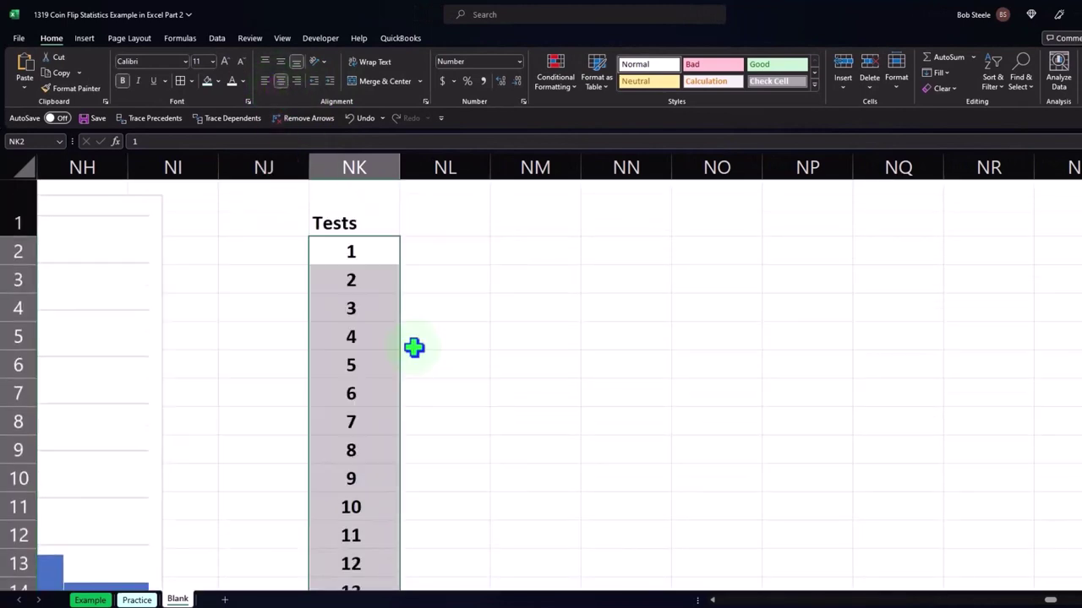
# - Add the header Test 1 in NL1 and enter the formula =RANDBETWEEN(1,3) in NL2
pyautogui.click(452, 217)
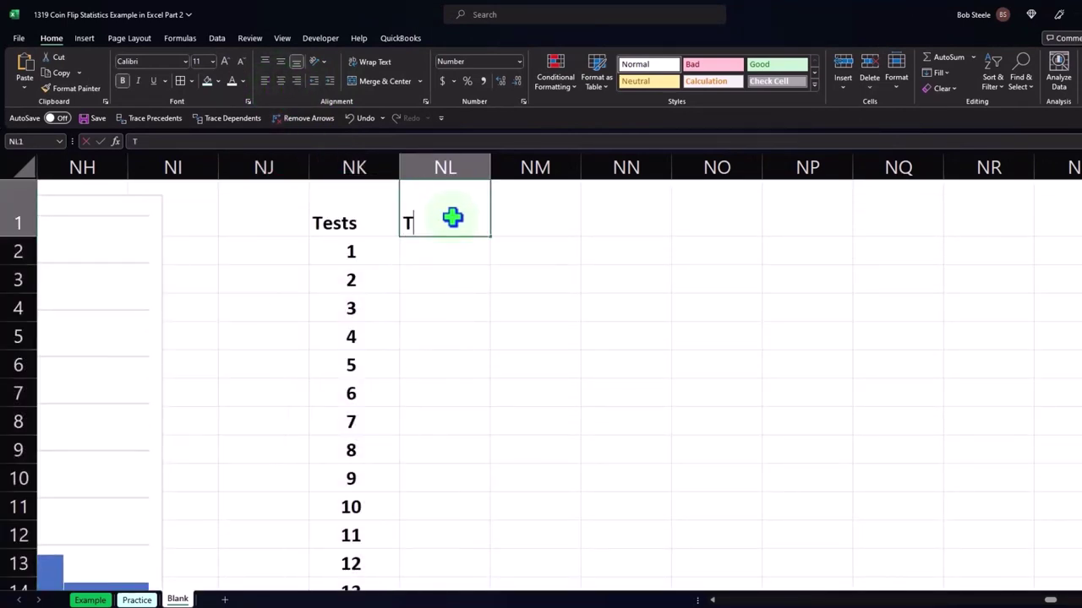
pyautogui.write('Test 1')
pyautogui.press('Return')
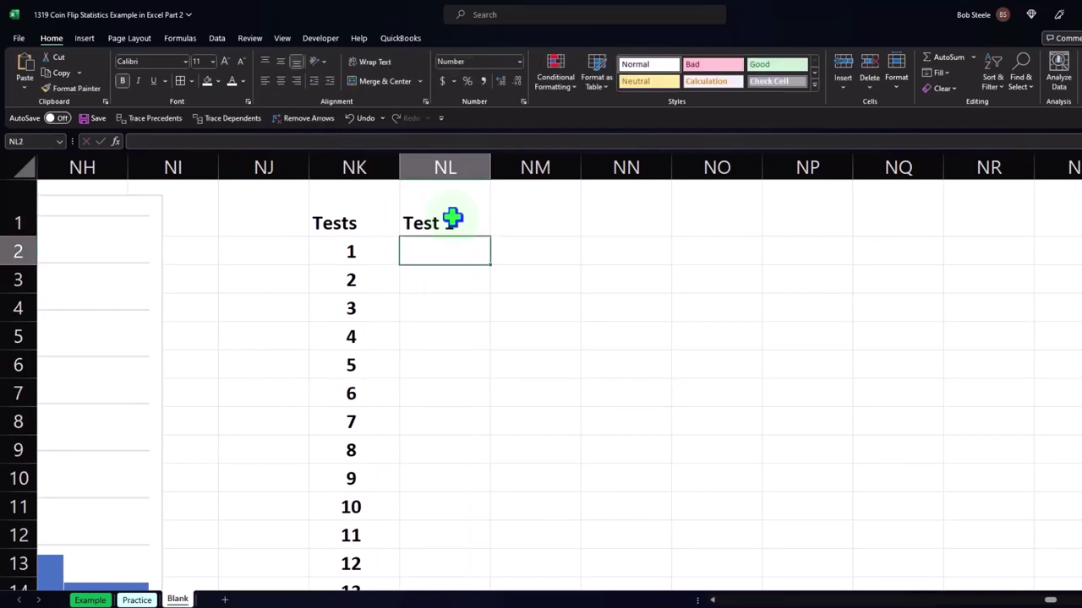
pyautogui.write('=rand')
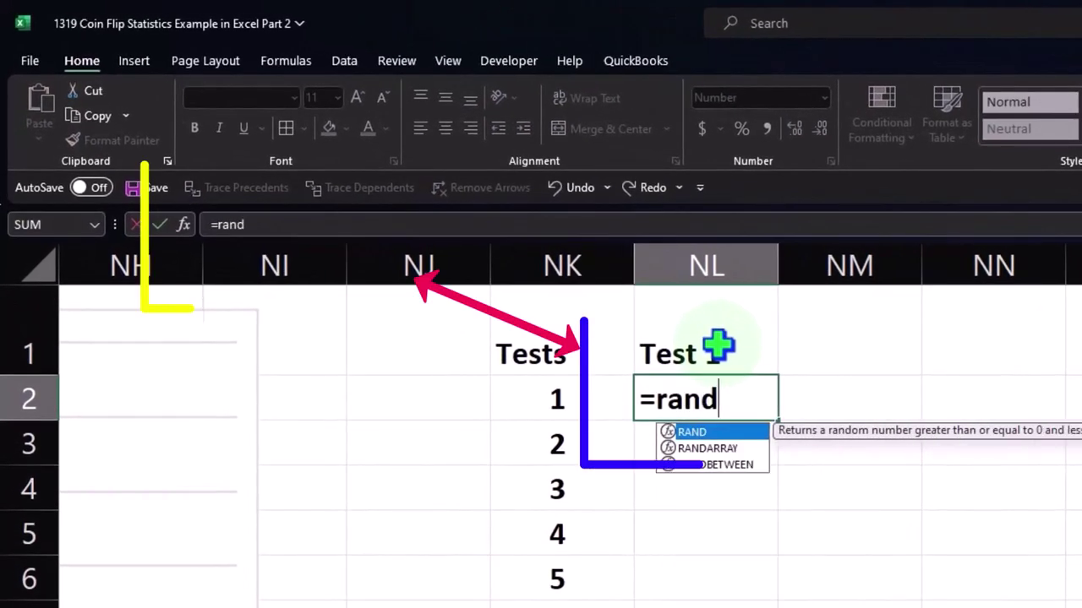
pyautogui.doubleClick(722, 464)
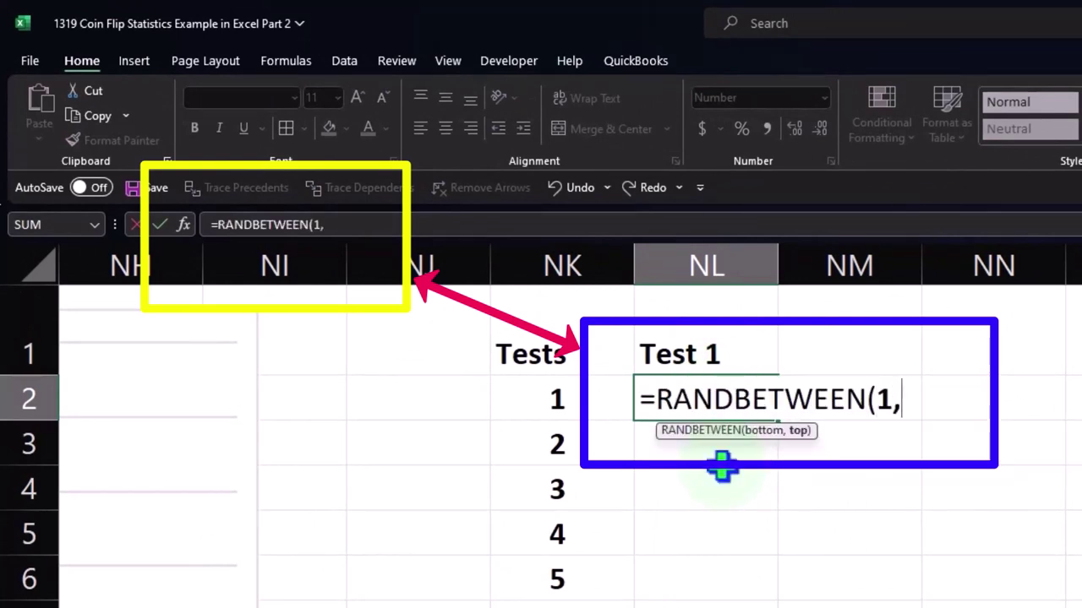
pyautogui.write('1,3)')
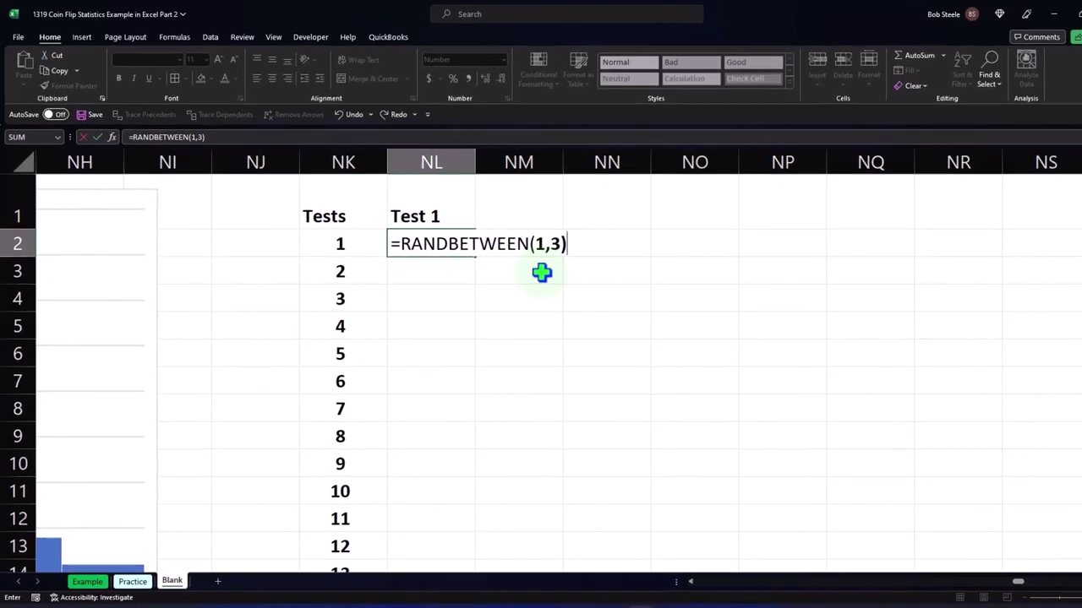
pyautogui.press('Return')
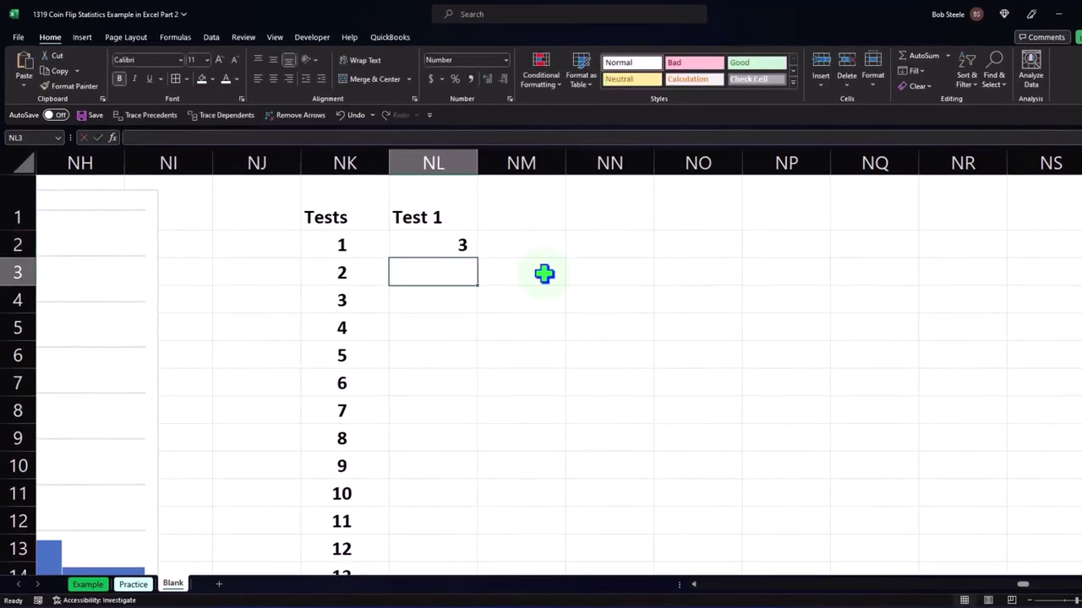
pyautogui.click(457, 254)
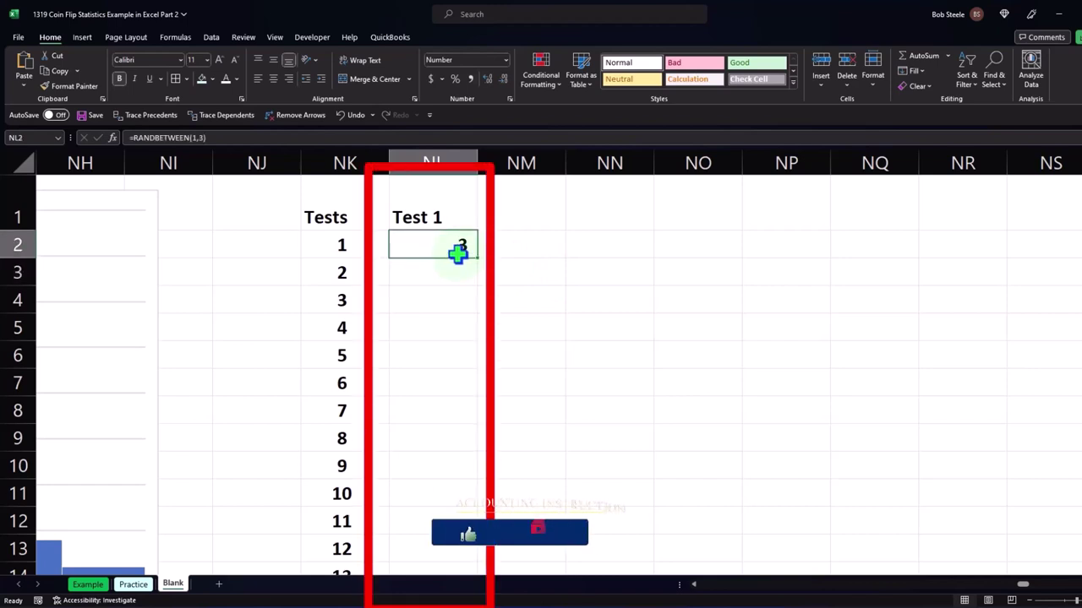
# - Enter the header Test 2 in NM1 and extend the Test header series across row 1 to Test 100 in column RG
pyautogui.click(503, 212)
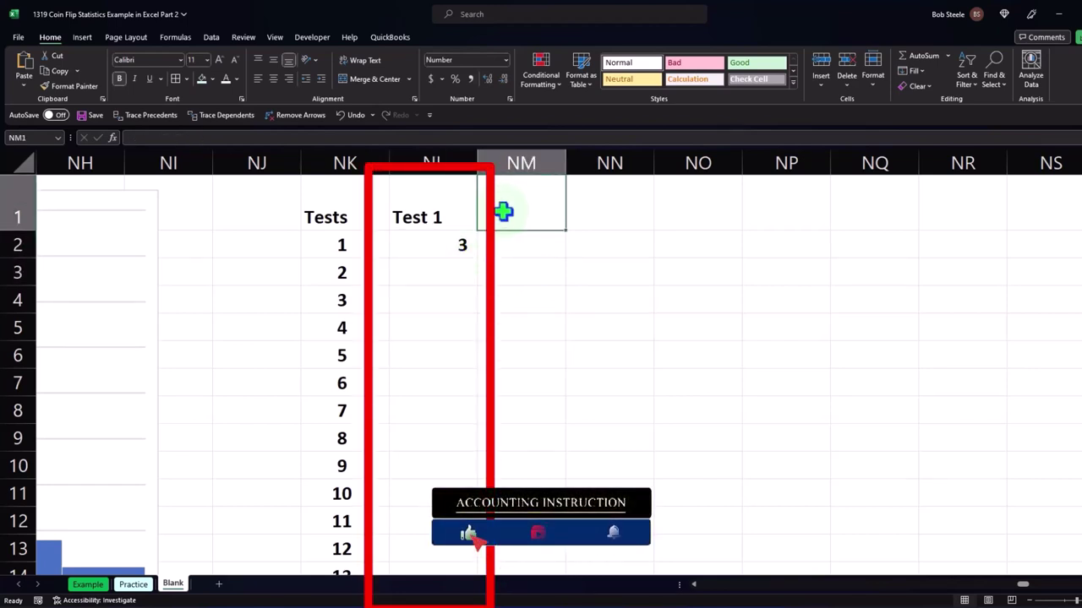
pyautogui.write('Test')
pyautogui.press('Return')
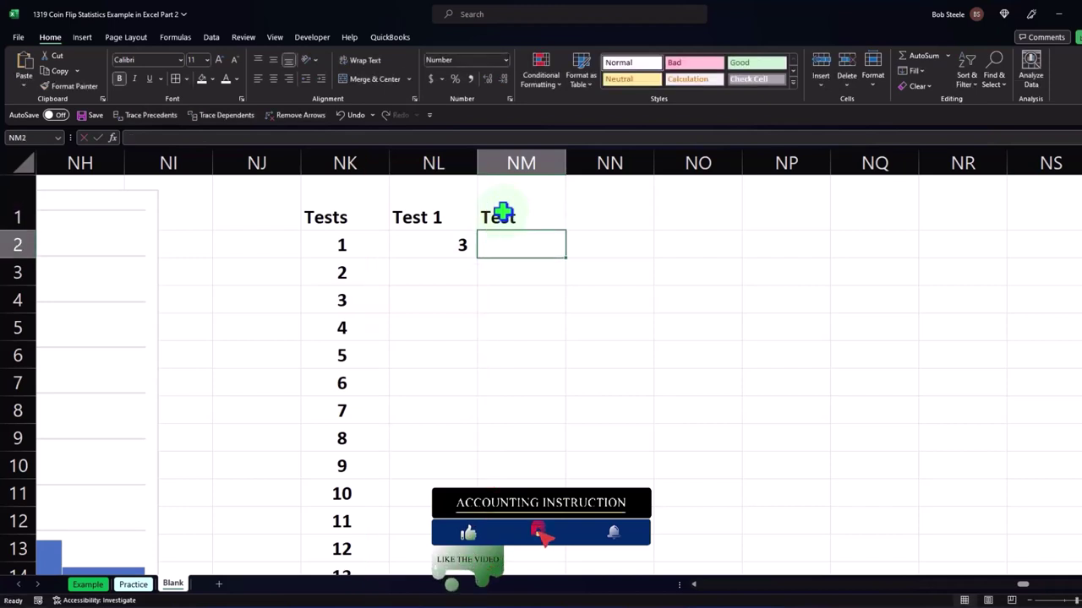
pyautogui.doubleClick(531, 217)
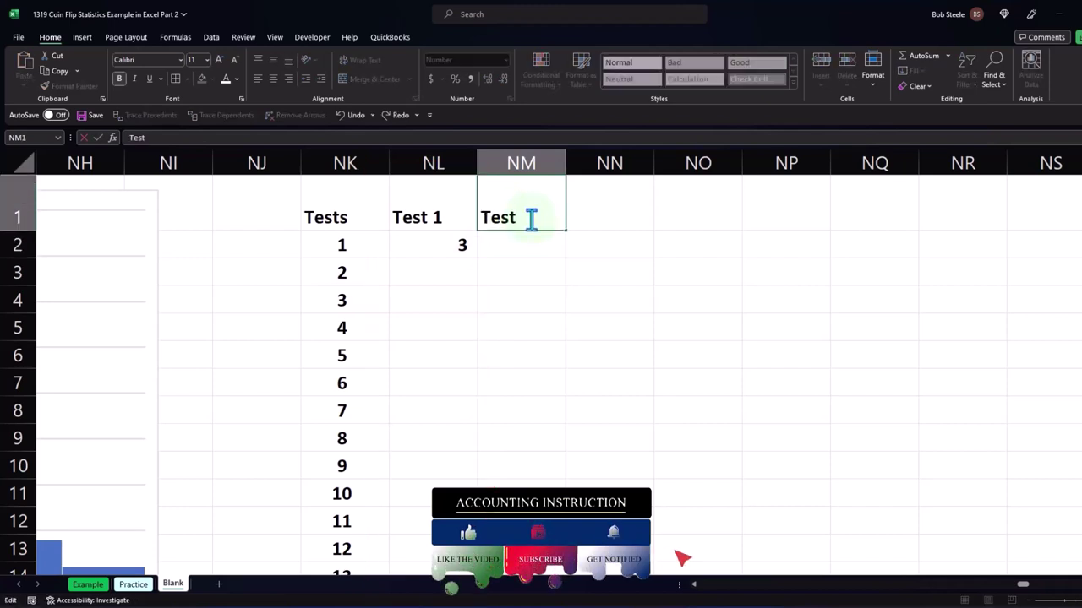
pyautogui.write('2')
pyautogui.press('Return')
pyautogui.moveTo(434, 206); pyautogui.dragTo(503, 204)
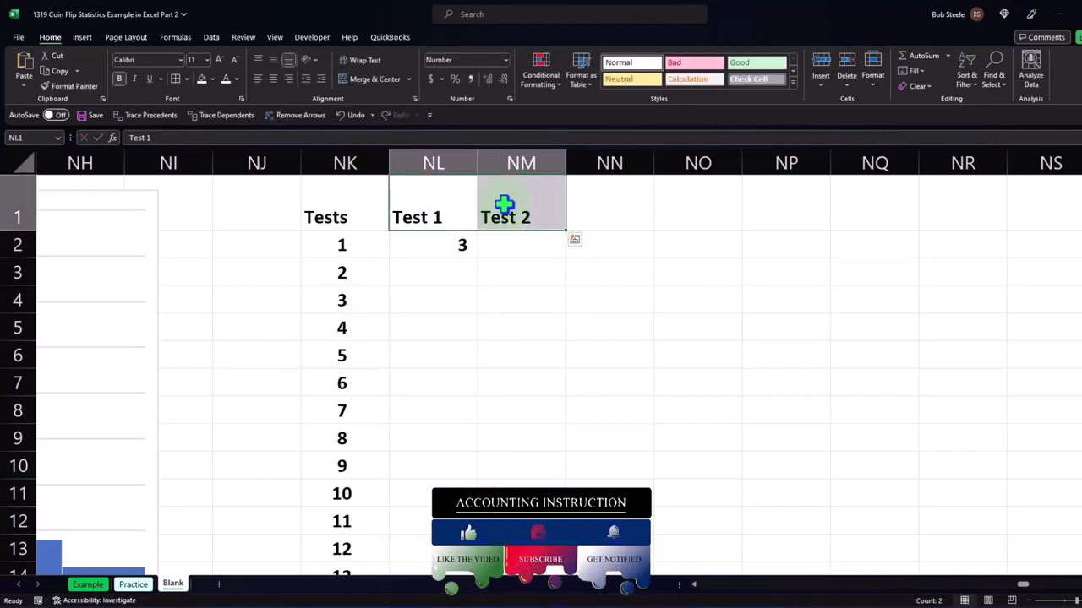
pyautogui.moveTo(564, 239); pyautogui.dragTo(998, 210)
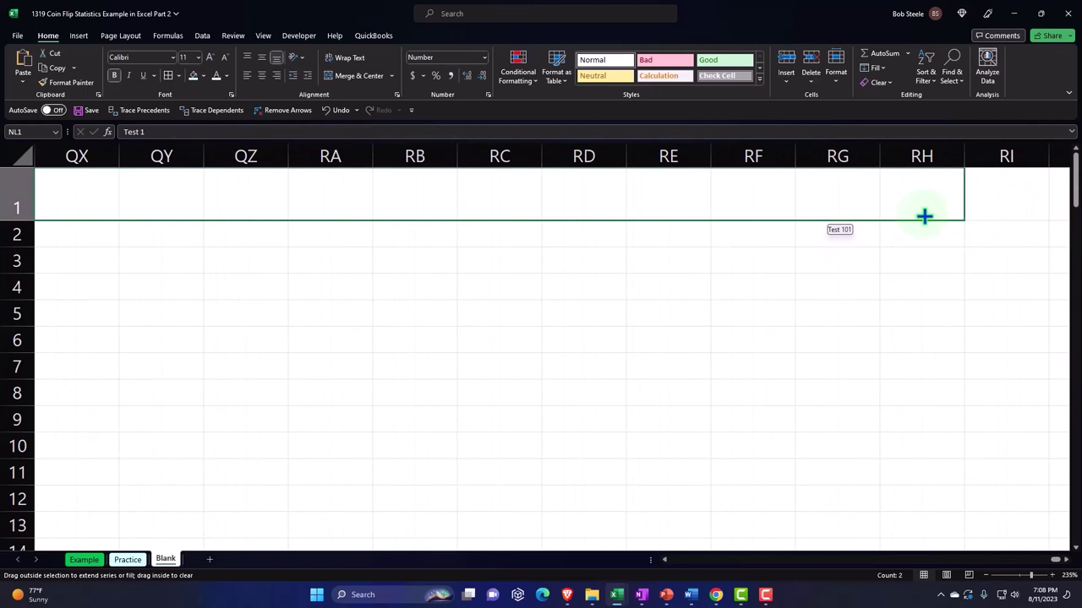
pyautogui.moveTo(923, 216); pyautogui.dragTo(857, 220)
# - Fill the Test 1 RANDBETWEEN formula from NL2 down through row 75
pyautogui.click(683, 257)
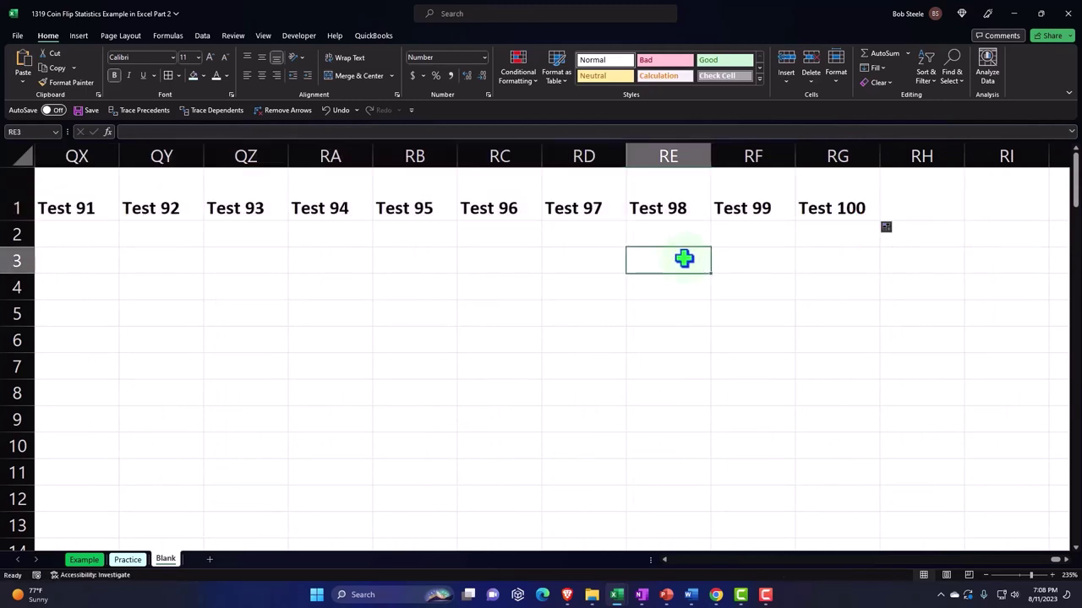
pyautogui.press('Left')
pyautogui.press('Left')
pyautogui.press('Left')
pyautogui.press('Left')
pyautogui.press('Left')
pyautogui.press('Left')
pyautogui.press('Left')
pyautogui.press('Left')
pyautogui.press('Left')
pyautogui.press('Left')
pyautogui.press('Left')
pyautogui.press('Left')
pyautogui.press('Left')
pyautogui.press('Left')
pyautogui.press('Left')
pyautogui.press('Left')
pyautogui.press('Left')
pyautogui.press('Left')
pyautogui.press('Left')
pyautogui.press('Left')
pyautogui.press('Left')
pyautogui.press('Left')
pyautogui.press('Left')
pyautogui.press('Left')
pyautogui.press('Left')
pyautogui.press('Left')
pyautogui.press('Left')
pyautogui.press('Left')
pyautogui.press('Left')
pyautogui.press('Left')
pyautogui.press('Left')
pyautogui.press('Left')
pyautogui.press('Left')
pyautogui.press('Left')
pyautogui.press('Left')
pyautogui.press('Left')
pyautogui.press('Left')
pyautogui.press('Left')
pyautogui.press('Left')
pyautogui.press('Left')
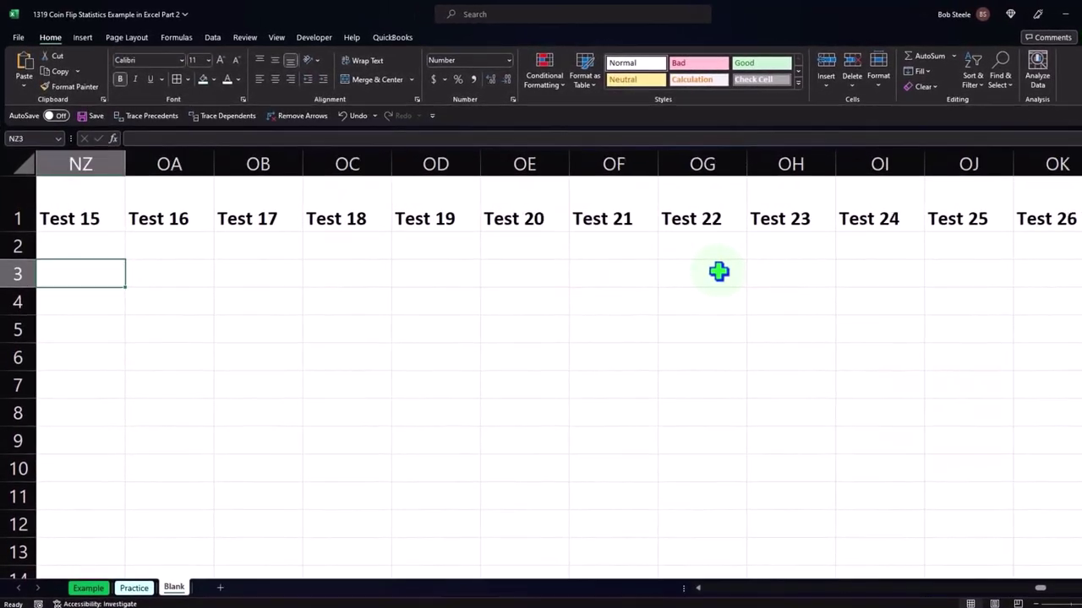
pyautogui.press('Left')
pyautogui.press('Left')
pyautogui.press('Left')
pyautogui.press('Left')
pyautogui.press('Left')
pyautogui.press('Left')
pyautogui.press('Left')
pyautogui.press('Left')
pyautogui.press('Left')
pyautogui.press('Left')
pyautogui.press('Left')
pyautogui.press('Left')
pyautogui.press('Left')
pyautogui.press('Left')
pyautogui.press('Left')
pyautogui.press('Left')
pyautogui.press('Left')
pyautogui.press('Left')
pyautogui.press('Left')
pyautogui.press('Left')
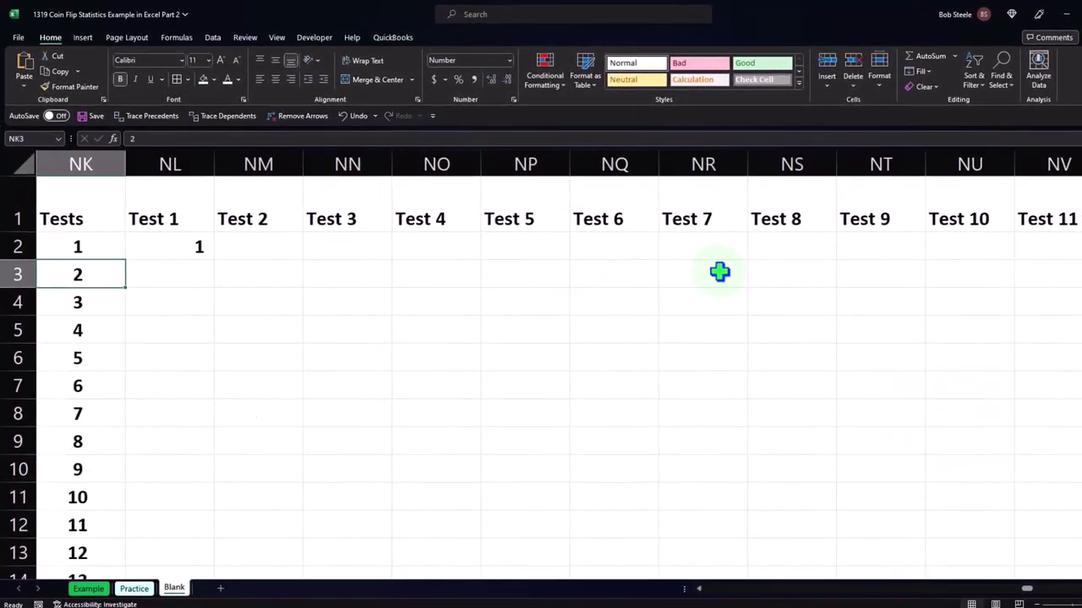
pyautogui.press('Right')
pyautogui.press('Right')
pyautogui.press('Right')
pyautogui.press('Right')
pyautogui.press('Right')
pyautogui.press('Right')
pyautogui.press('Right')
pyautogui.press('Right')
pyautogui.press('Right')
pyautogui.press('Right')
pyautogui.press('Right')
pyautogui.press('Right')
pyautogui.press('Right')
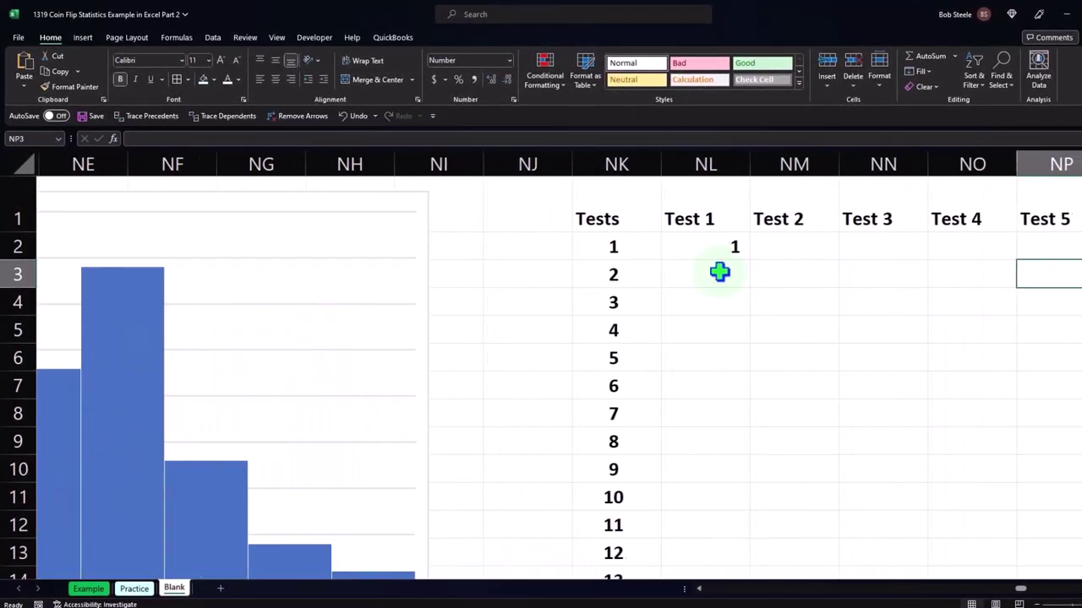
pyautogui.click(730, 256)
pyautogui.moveTo(750, 262); pyautogui.dragTo(716, 529)
# - Copy the Test 1 formulas and paste them into the Test 2 to Test 100 columns, from NM2 across to RG
pyautogui.scroll(20, 706, 438)
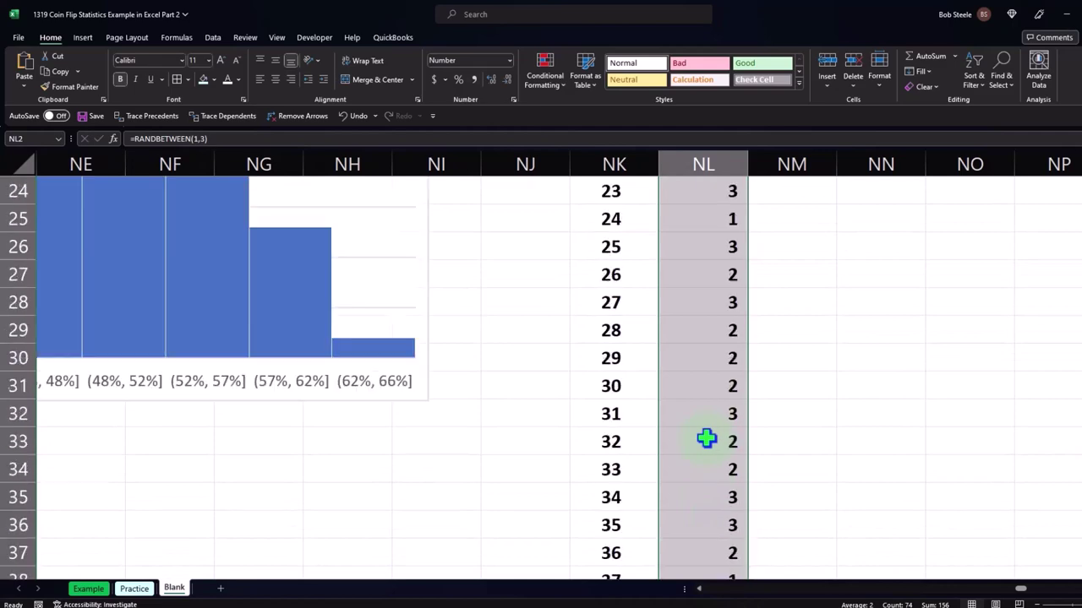
pyautogui.hotkey('ctrl', 'c')
pyautogui.moveTo(790, 247); pyautogui.dragTo(940, 230)
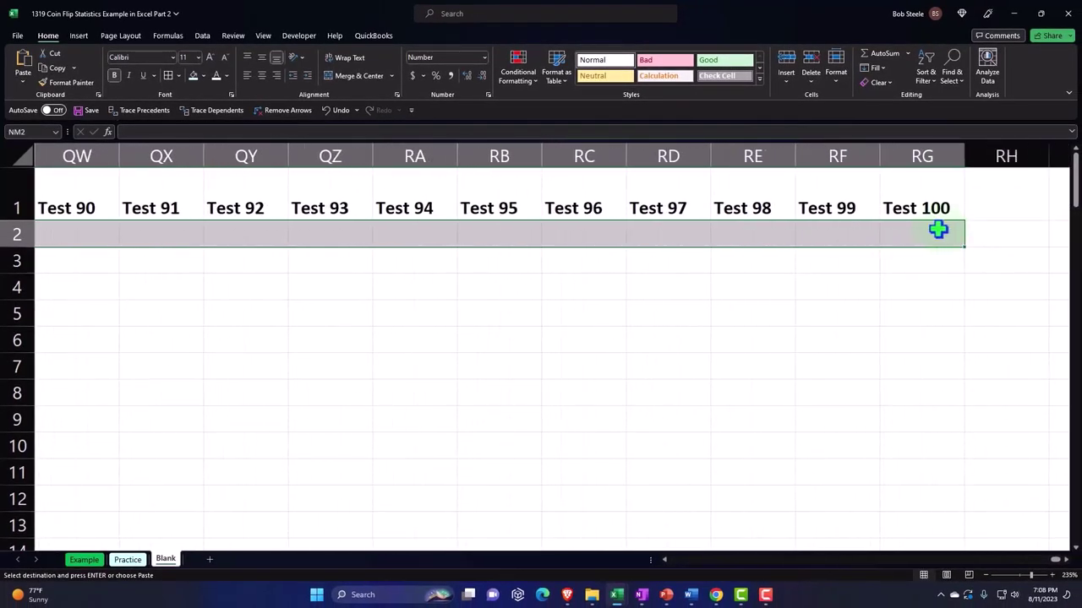
pyautogui.rightClick(943, 239)
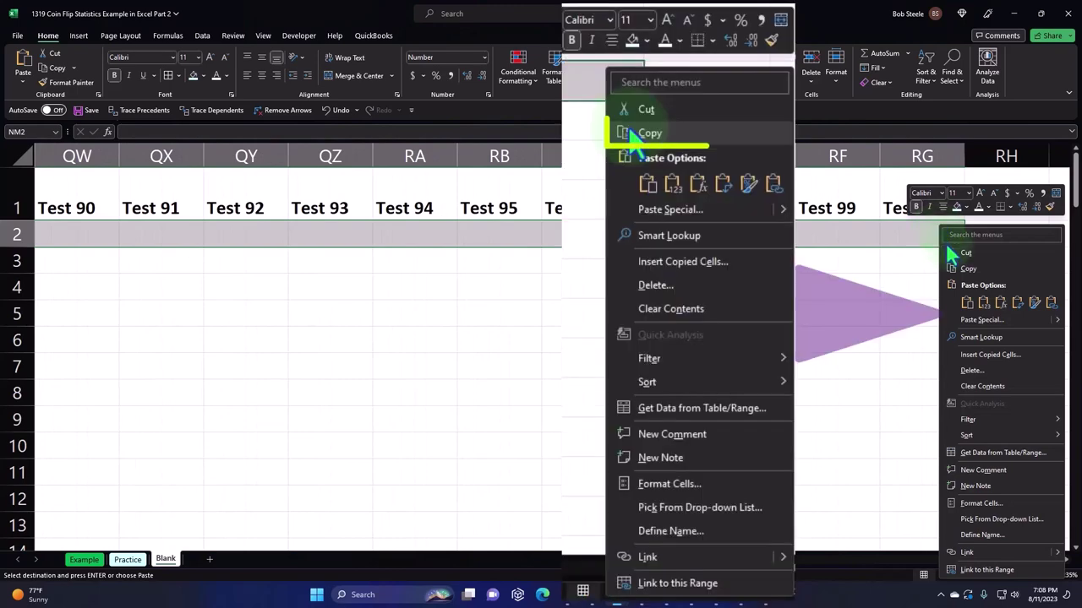
pyautogui.click(966, 301)
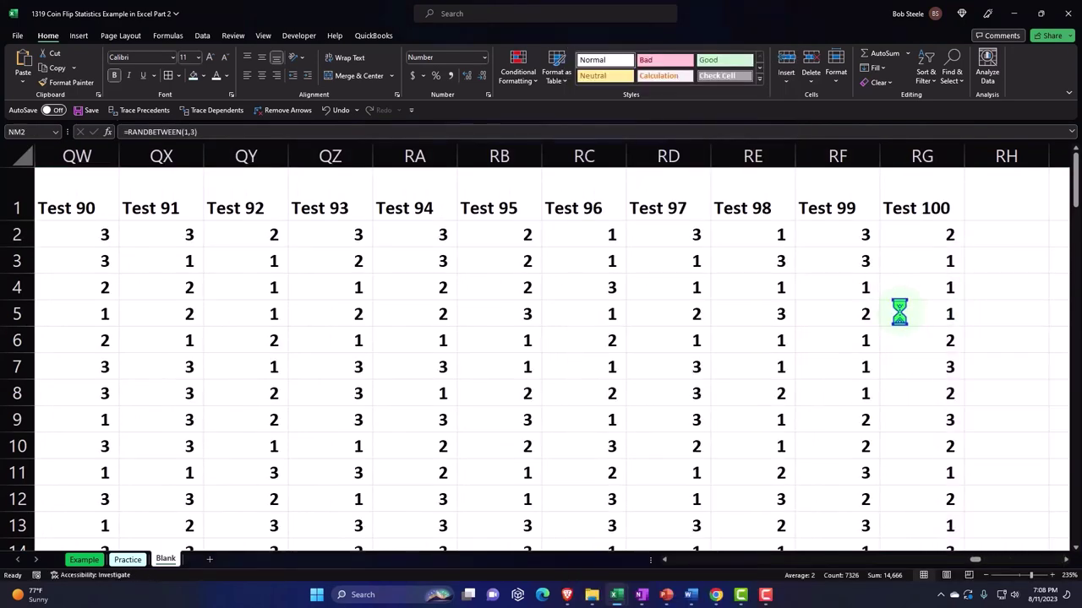
pyautogui.hotkey('ctrl', 'BackSpace')
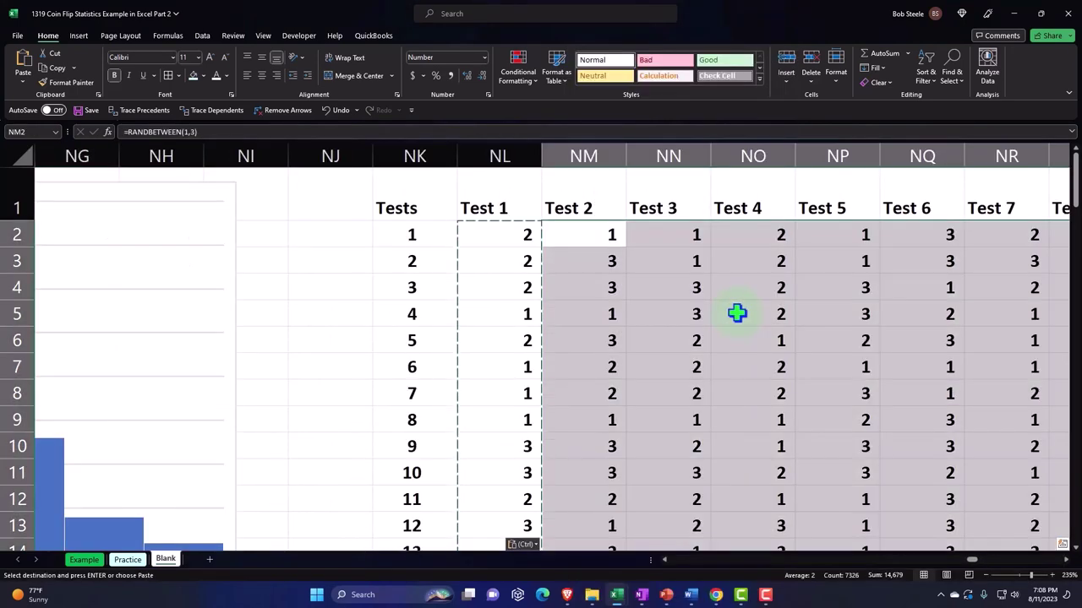
# - Convert the three-outcome simulation data from NK1 across to Test 100 in column RG into a table with a header row
pyautogui.click(625, 313)
pyautogui.click(80, 37)
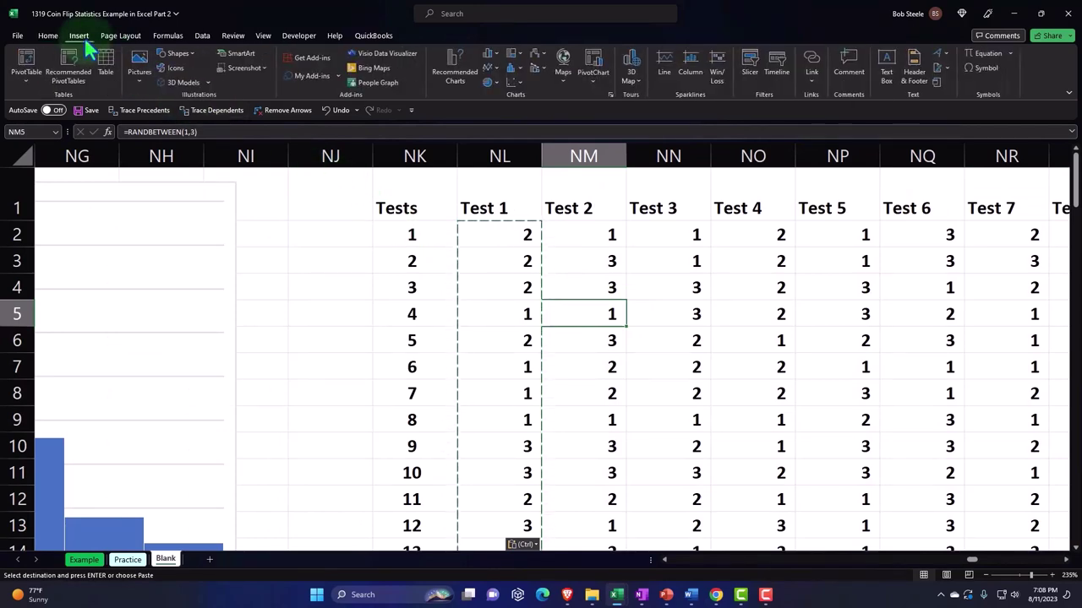
pyautogui.click(105, 66)
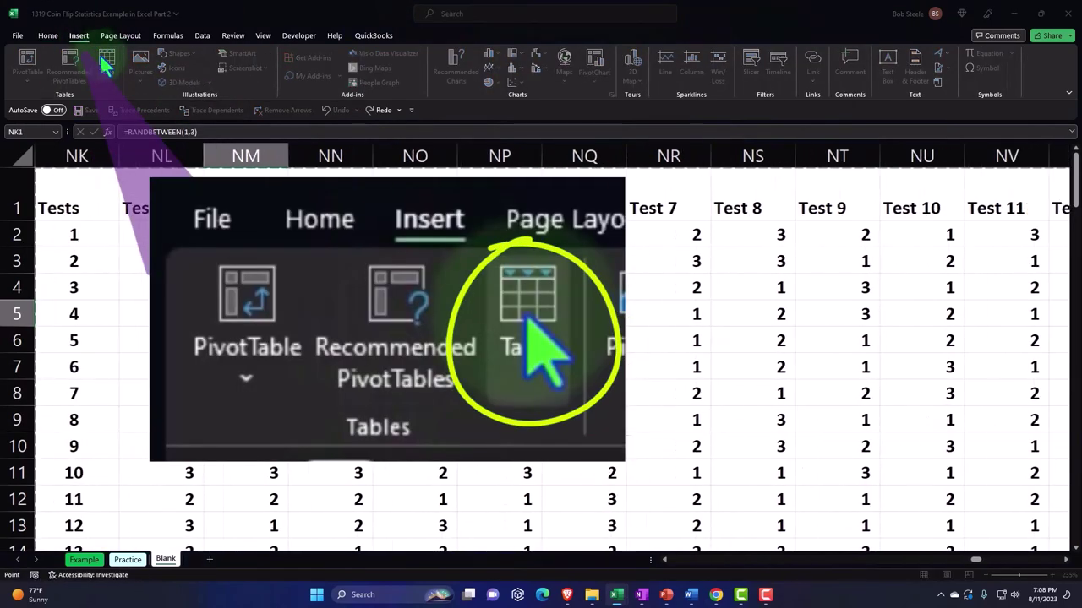
pyautogui.press('Return')
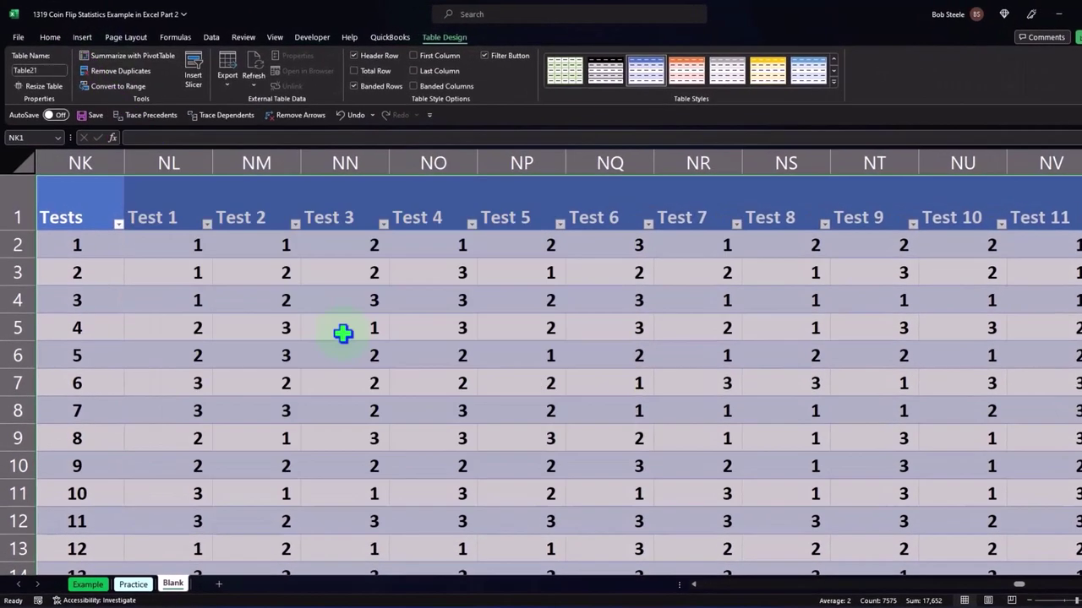
# - Check the RANDBETWEEN formula inside the new table in the Test 2 column, cell NM3
pyautogui.click(369, 312)
pyautogui.press('Left')
pyautogui.press('Left')
pyautogui.press('Left')
pyautogui.press('Left')
pyautogui.press('Left')
pyautogui.press('Left')
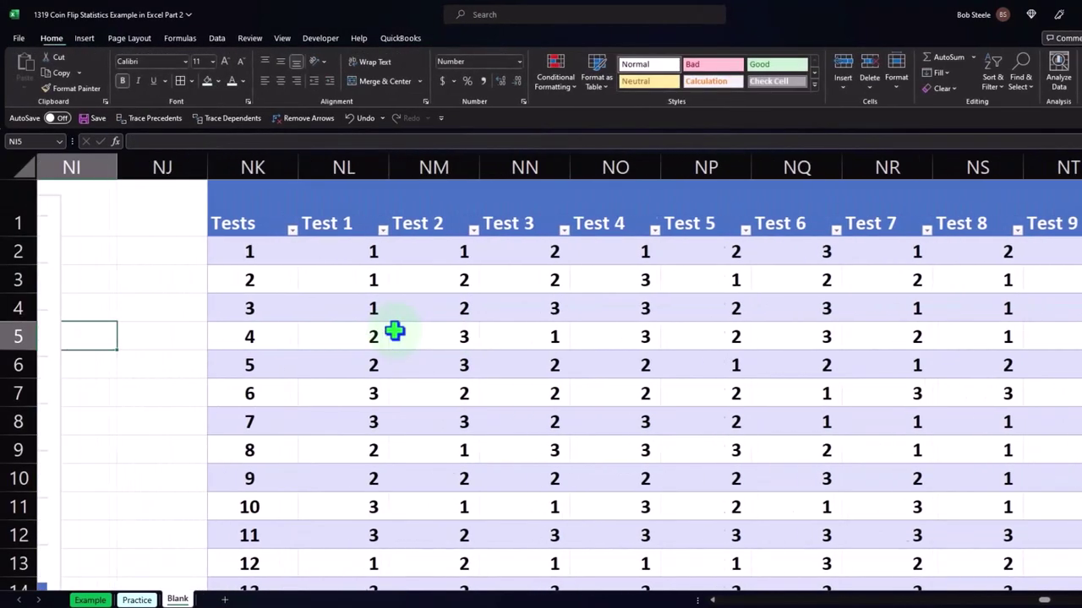
pyautogui.doubleClick(538, 282)
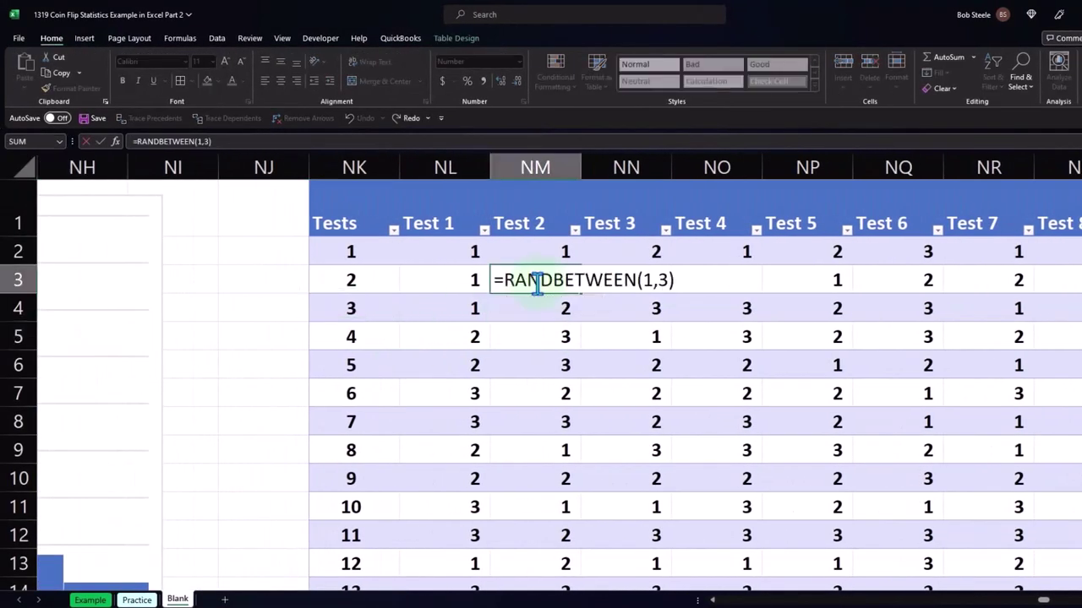
pyautogui.press('Return')
# - Copy the whole simulation table from NK1 to RG75 and paste it as values only starting at RI1
pyautogui.moveTo(348, 203); pyautogui.dragTo(1071, 533)
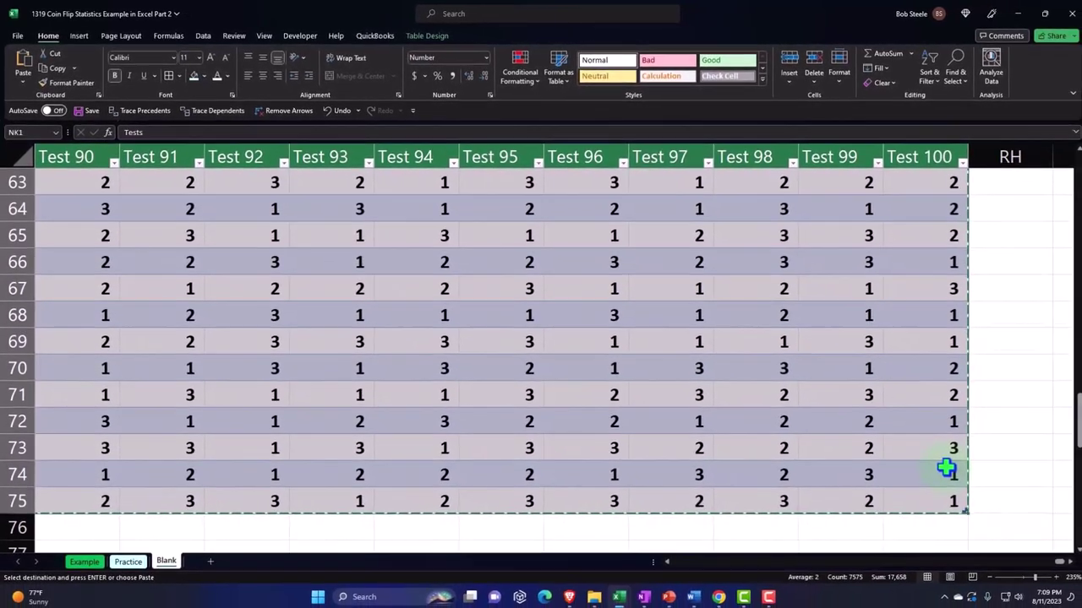
pyautogui.scroll(14, 1010, 500)
pyautogui.scroll(7, 943, 466)
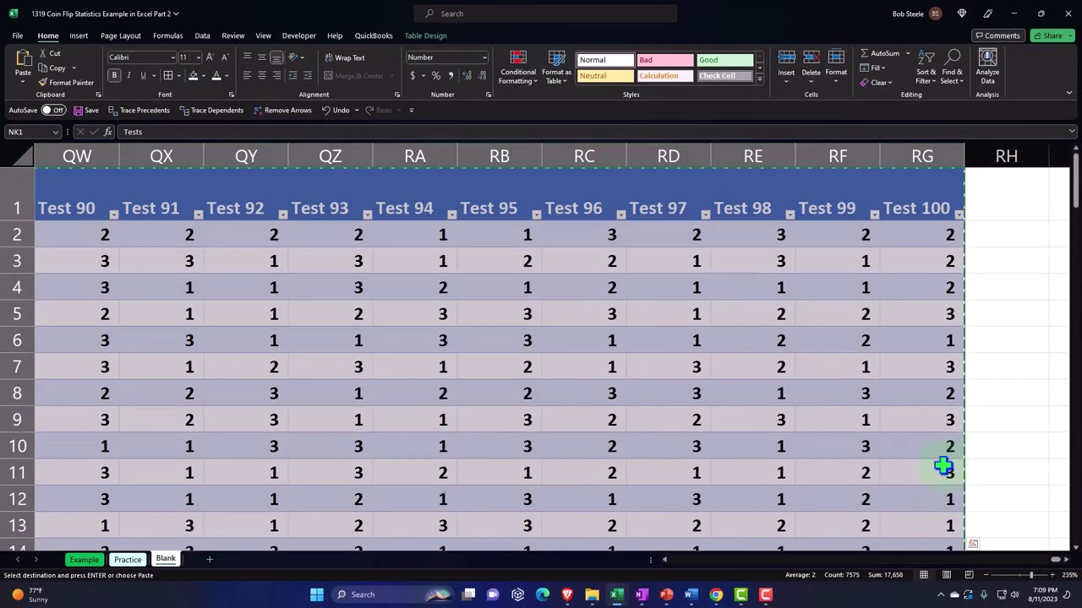
pyautogui.click(1017, 218)
pyautogui.press('Right')
pyautogui.press('Right')
pyautogui.press('Right')
pyautogui.press('Right')
pyautogui.press('Right')
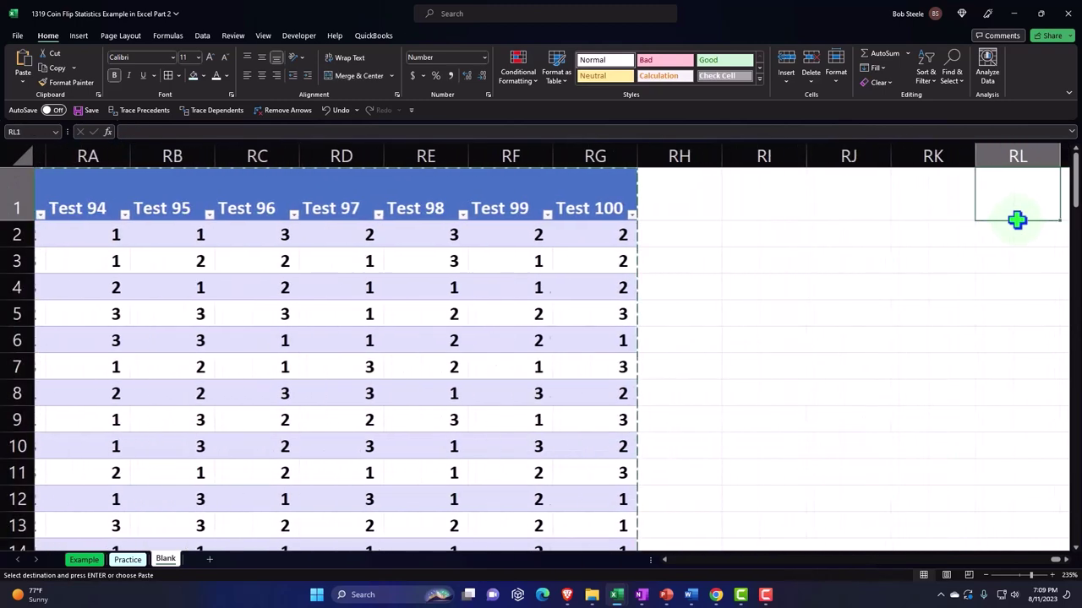
pyautogui.click(689, 189)
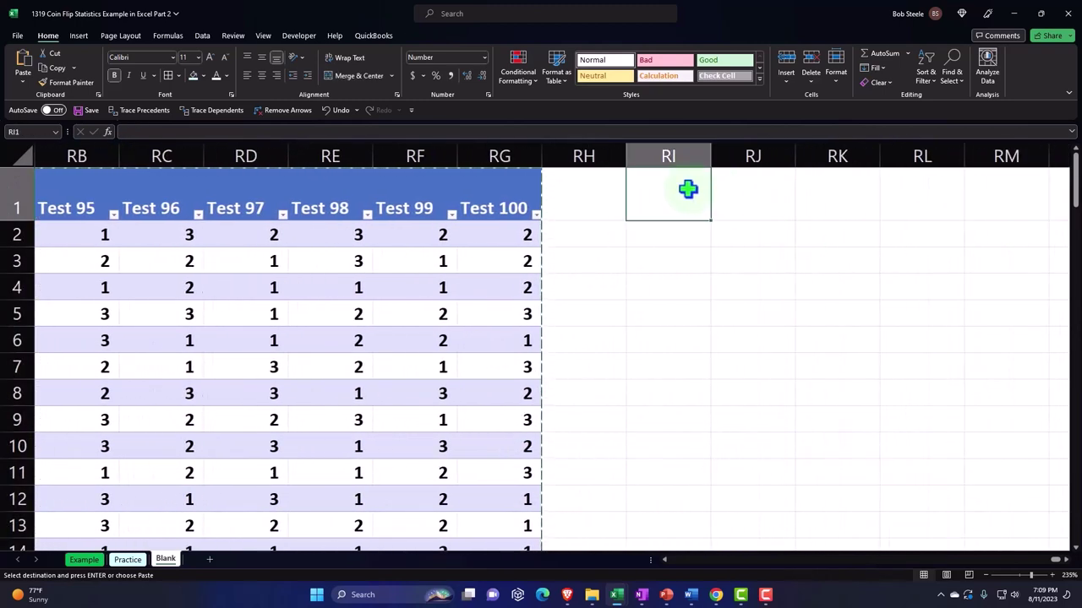
pyautogui.rightClick(689, 190)
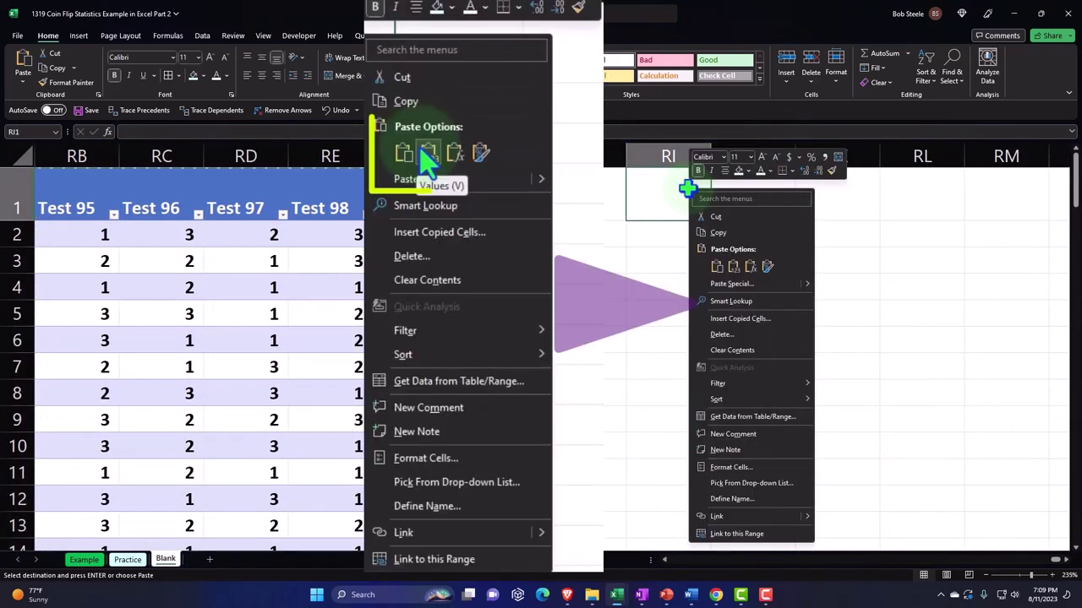
pyautogui.click(732, 269)
pyautogui.click(730, 278)
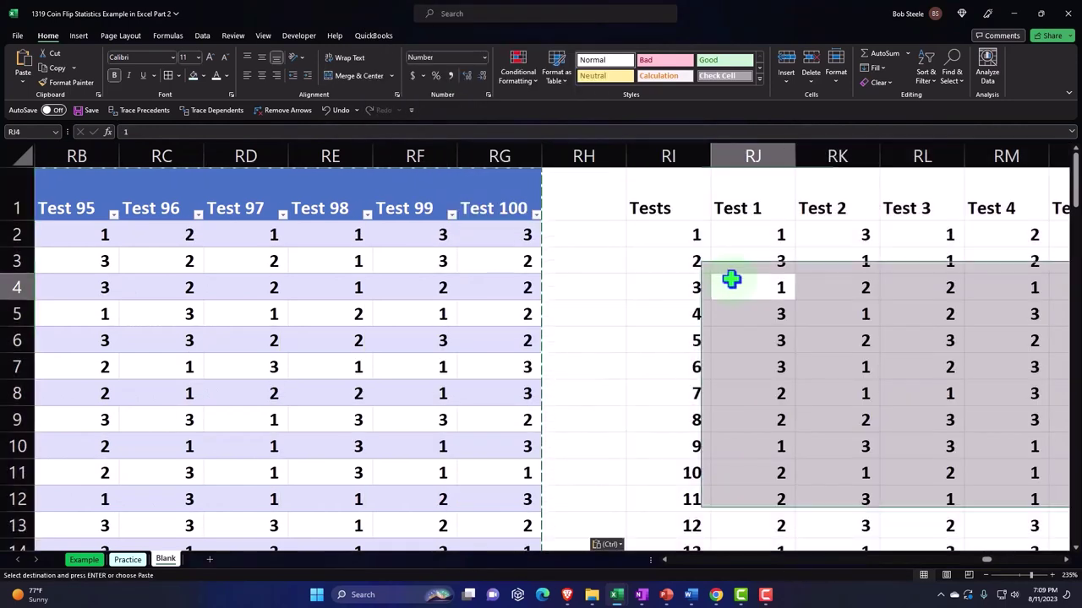
# - Format the pasted header row from RI1 to VE1 with black fill, white font and centred text
pyautogui.moveTo(681, 200); pyautogui.dragTo(944, 208)
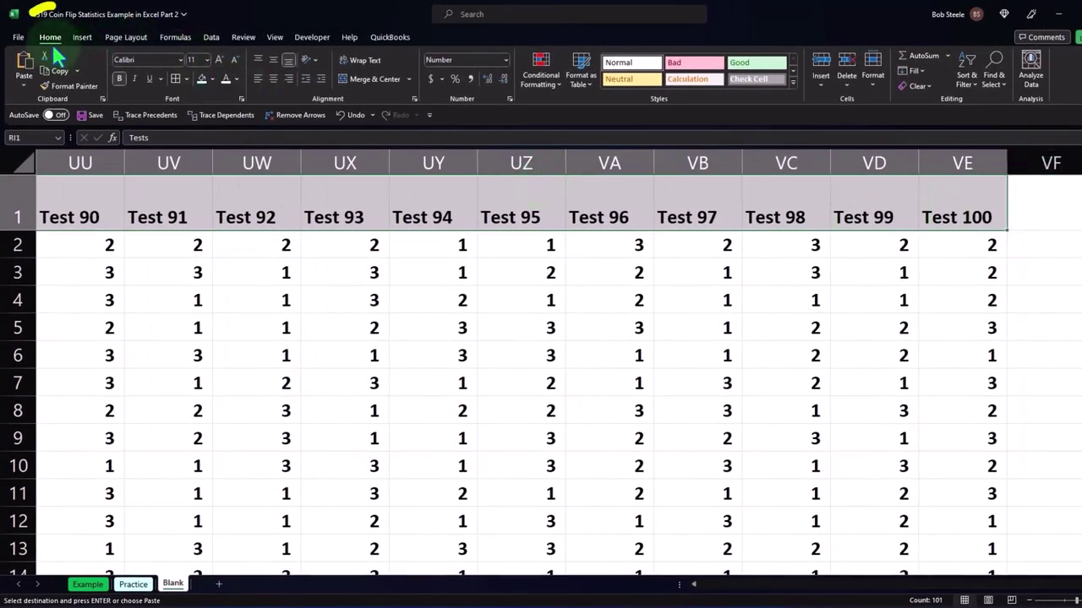
pyautogui.click(212, 79)
pyautogui.click(217, 103)
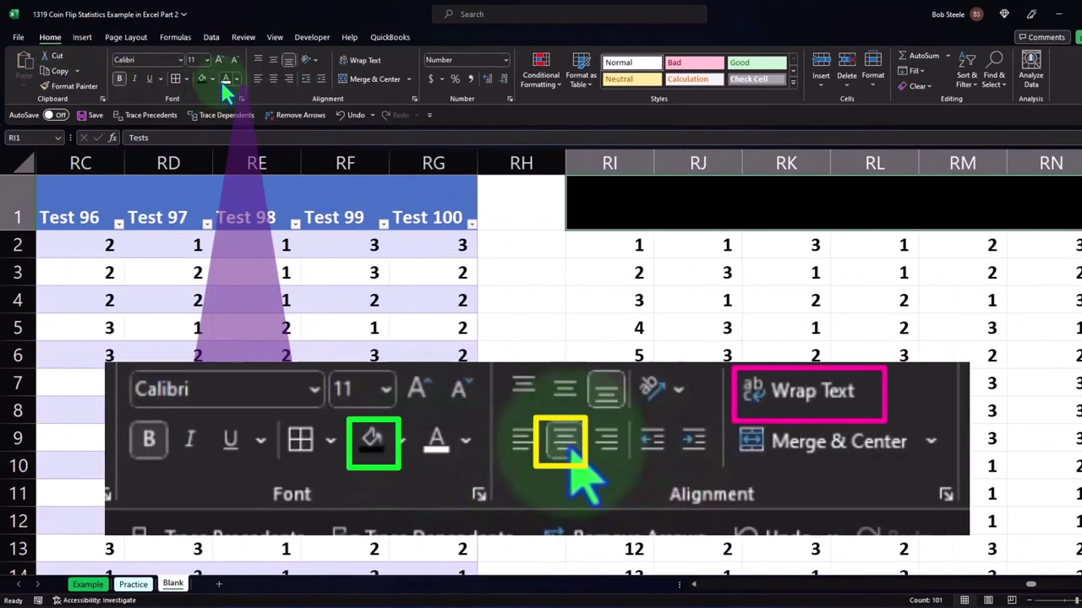
pyautogui.click(274, 79)
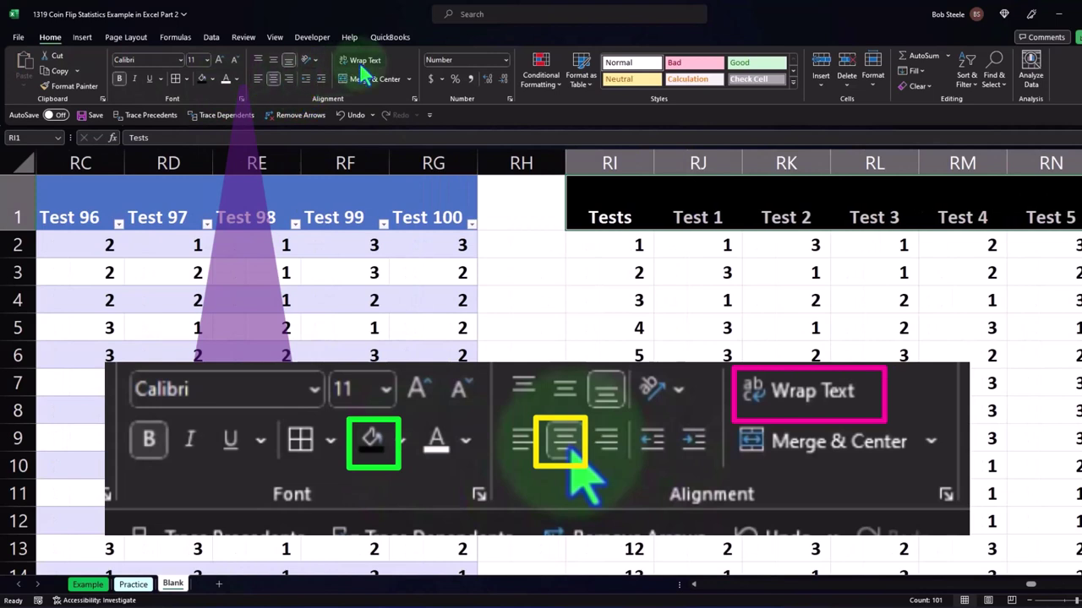
# - Add borders and a light blue fill to the pasted data from RI2 through the Test 100 column down to row 75
pyautogui.moveTo(608, 244); pyautogui.dragTo(905, 507)
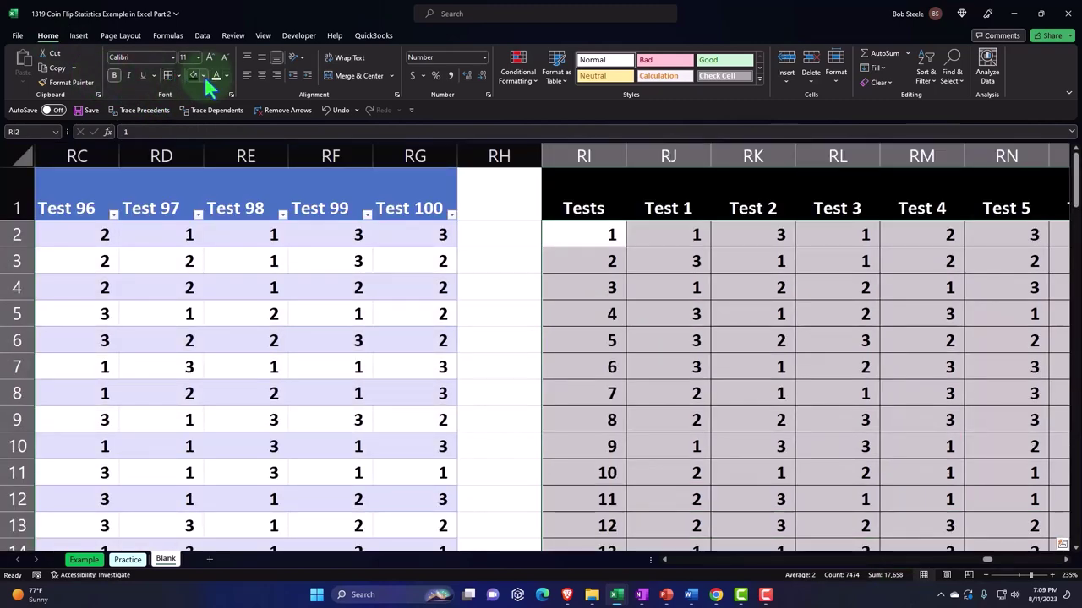
pyautogui.click(203, 76)
pyautogui.click(192, 216)
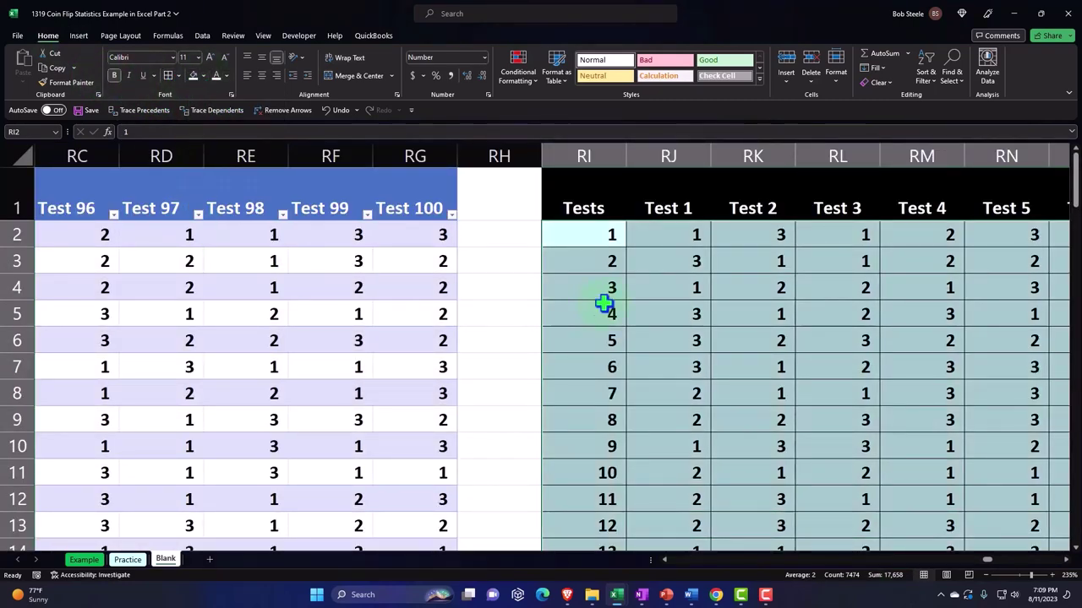
# - Label RI76 Heads and enter =COUNTIF(RJ2:RJ75,1) in RJ76 to count the ones in Test 1
pyautogui.scroll(-20, 671, 293)
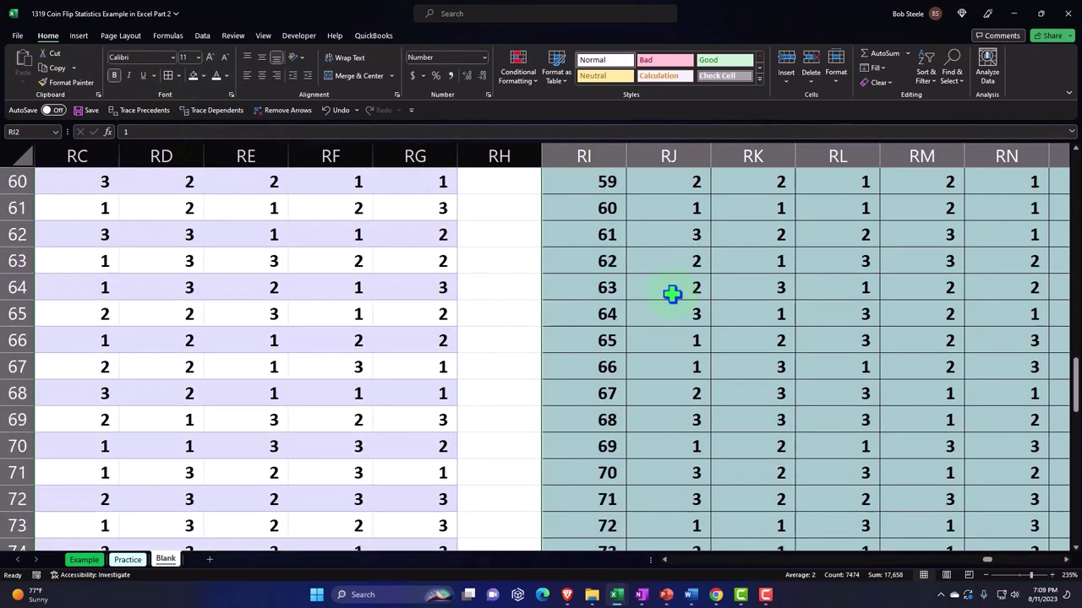
pyautogui.click(586, 292)
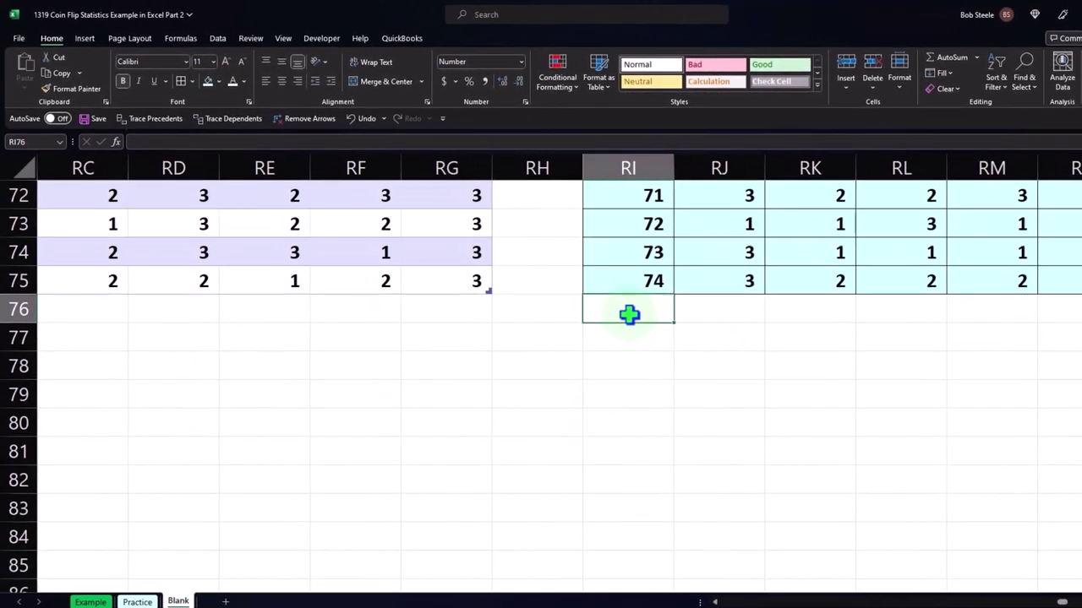
pyautogui.write('Heads')
pyautogui.press('Tab')
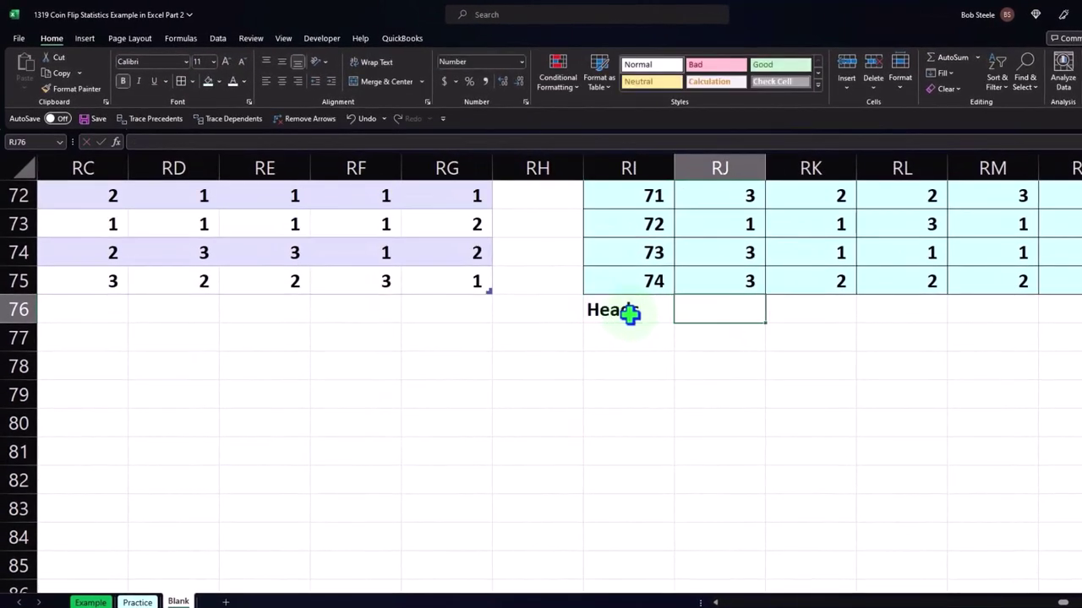
pyautogui.write('=countif')
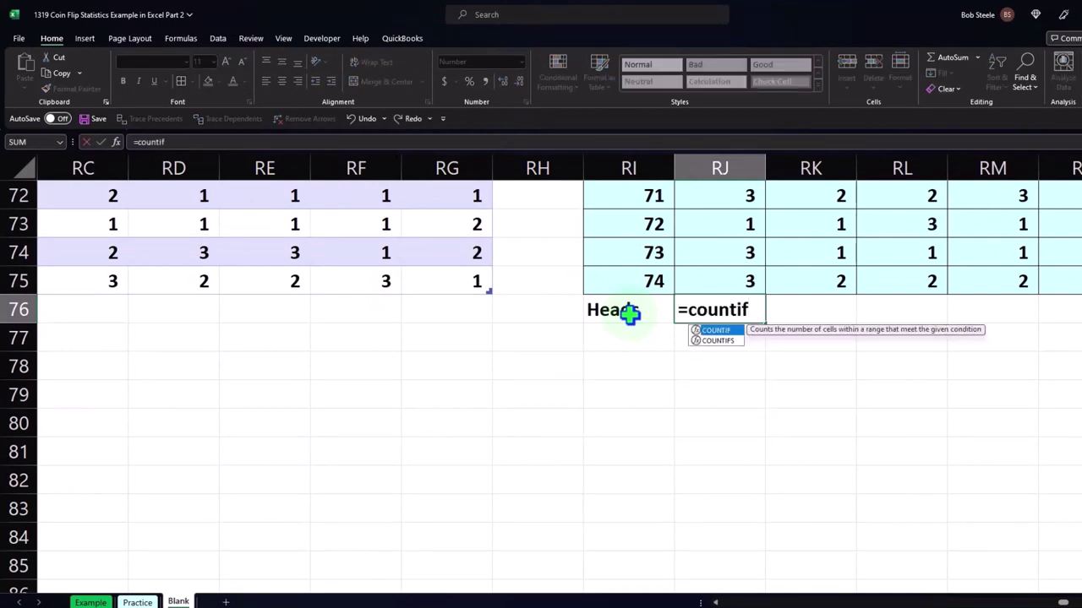
pyautogui.write('(')
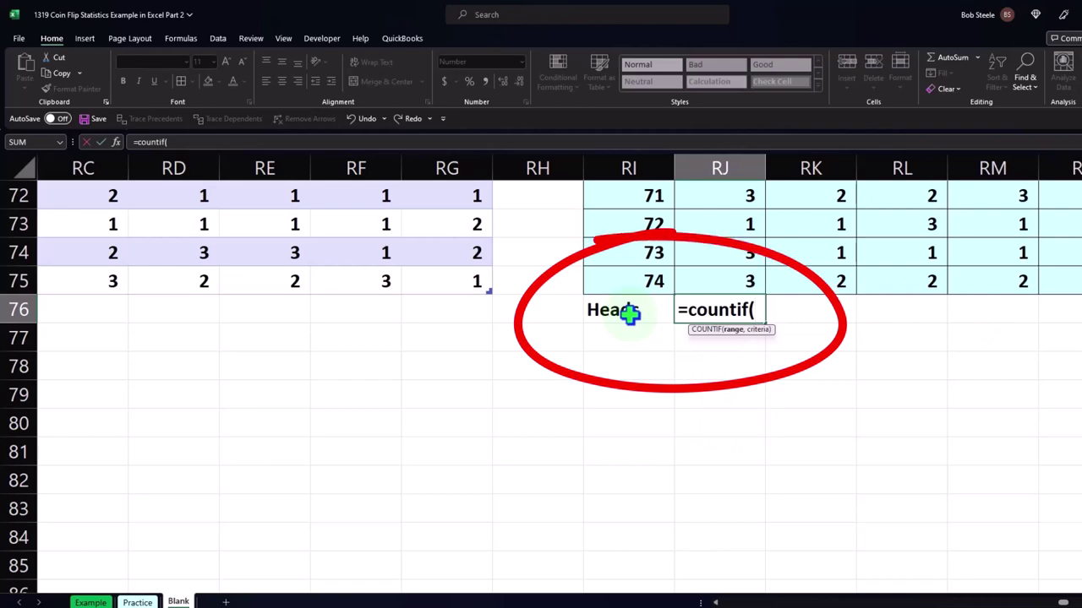
pyautogui.press('Up')
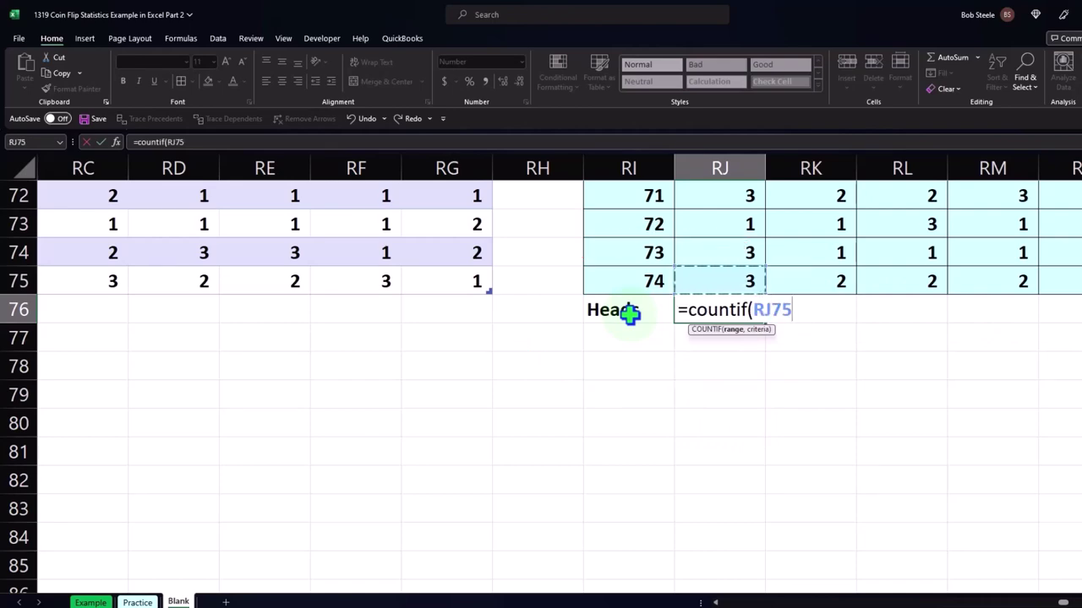
pyautogui.hotkey('ctrl', 'shift', 'Up')
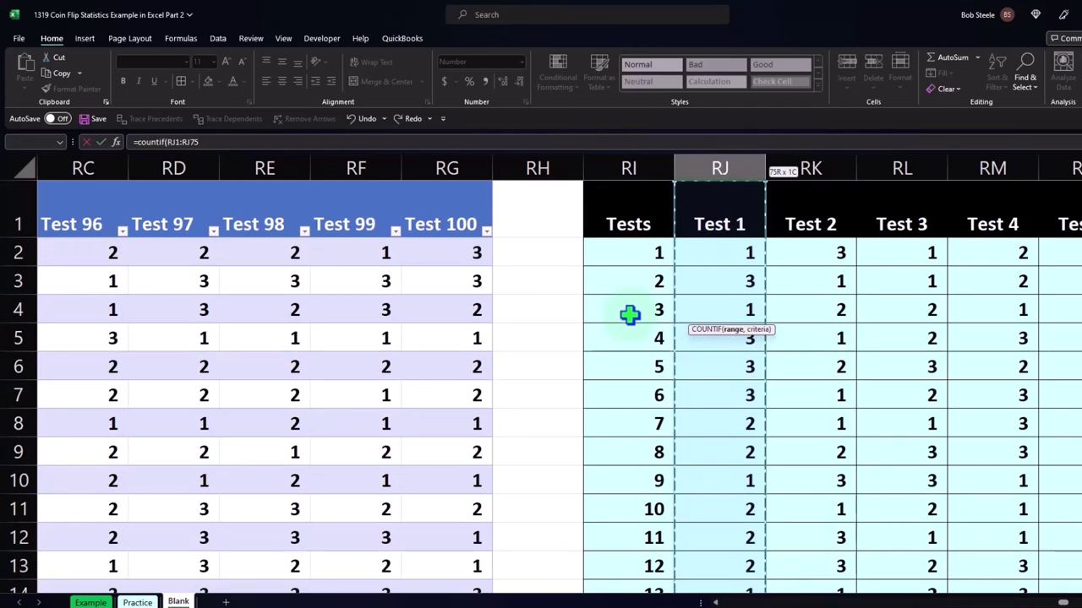
pyautogui.hotkey('shift', 'Down')
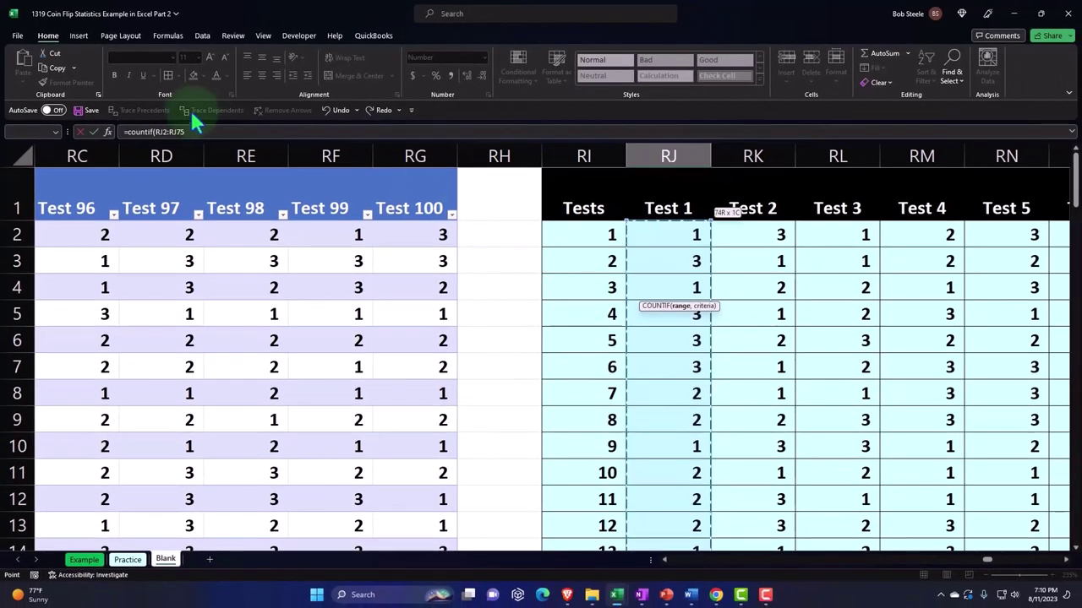
pyautogui.click(194, 131)
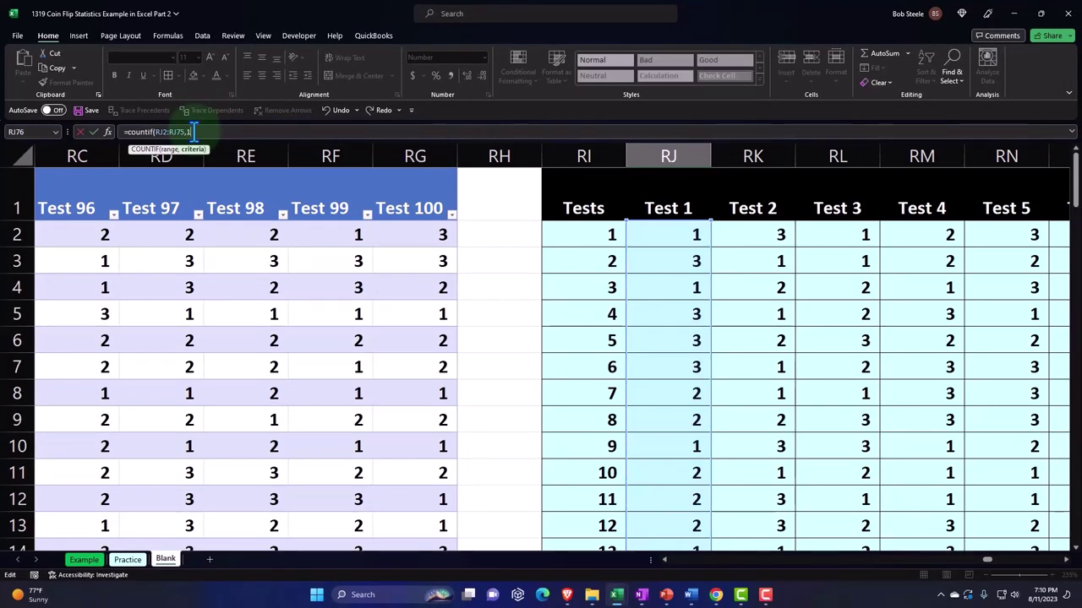
pyautogui.write('1)')
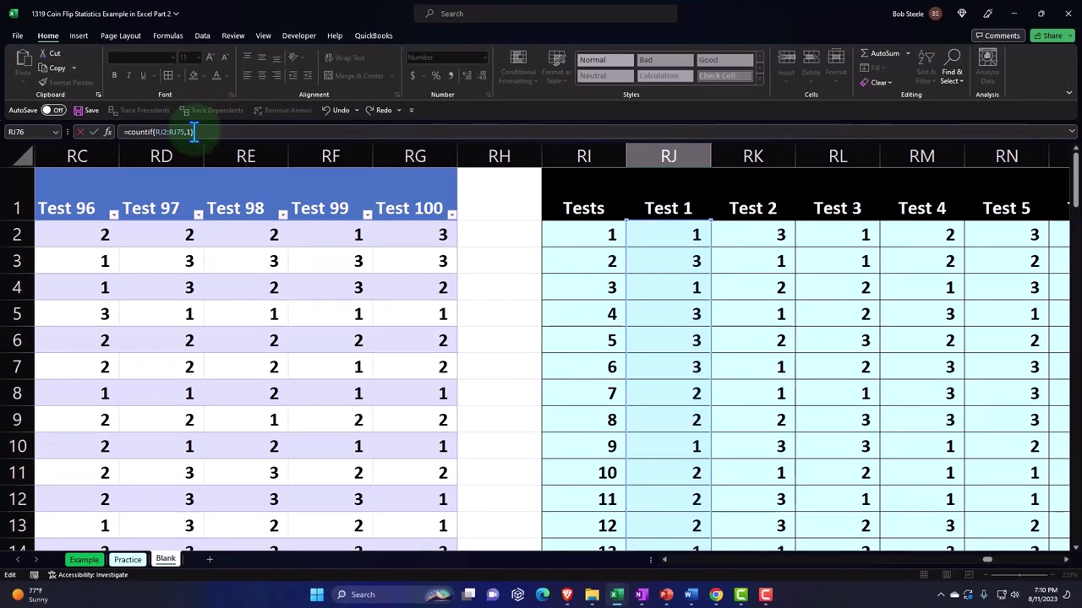
pyautogui.press('Return')
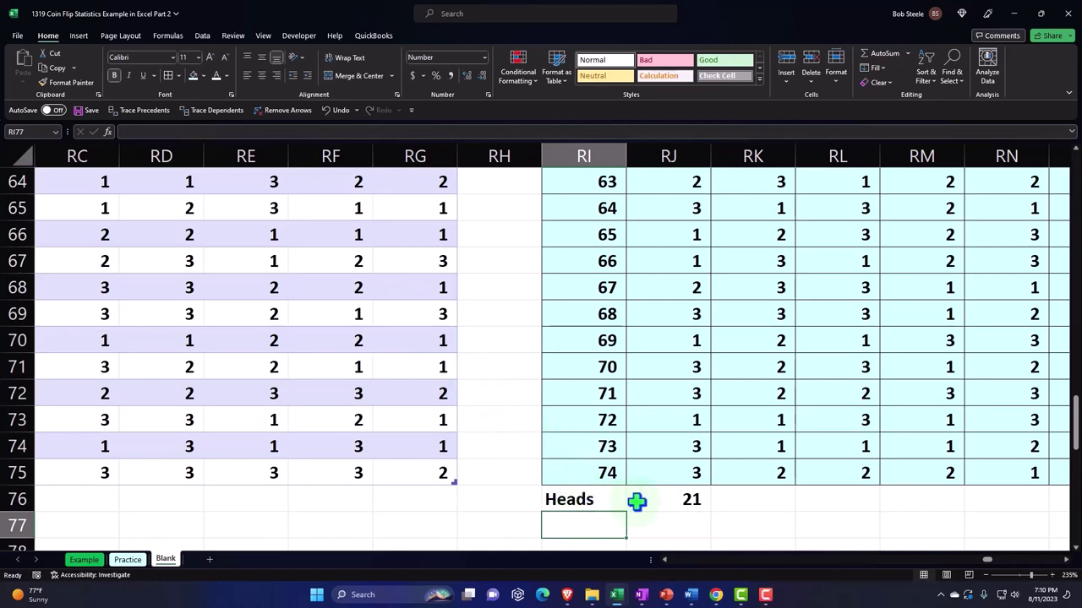
# - Label RI77 Tails and enter the formula =RI75-RJ76 in RJ77
pyautogui.write('Tails')
pyautogui.press('Tab')
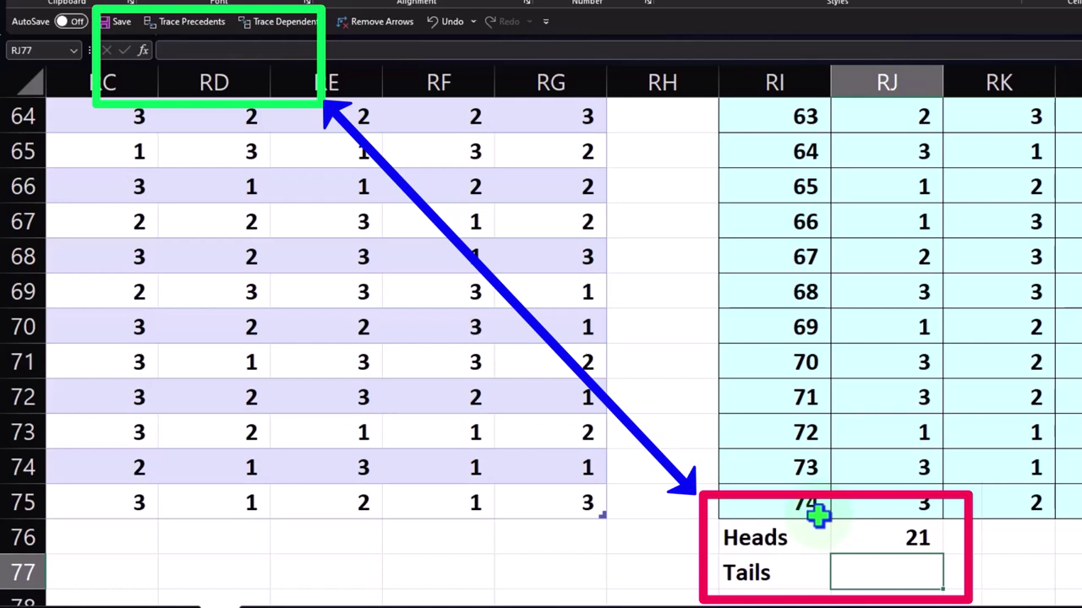
pyautogui.write('=')
pyautogui.press('Left')
pyautogui.press('Up')
pyautogui.press('Up')
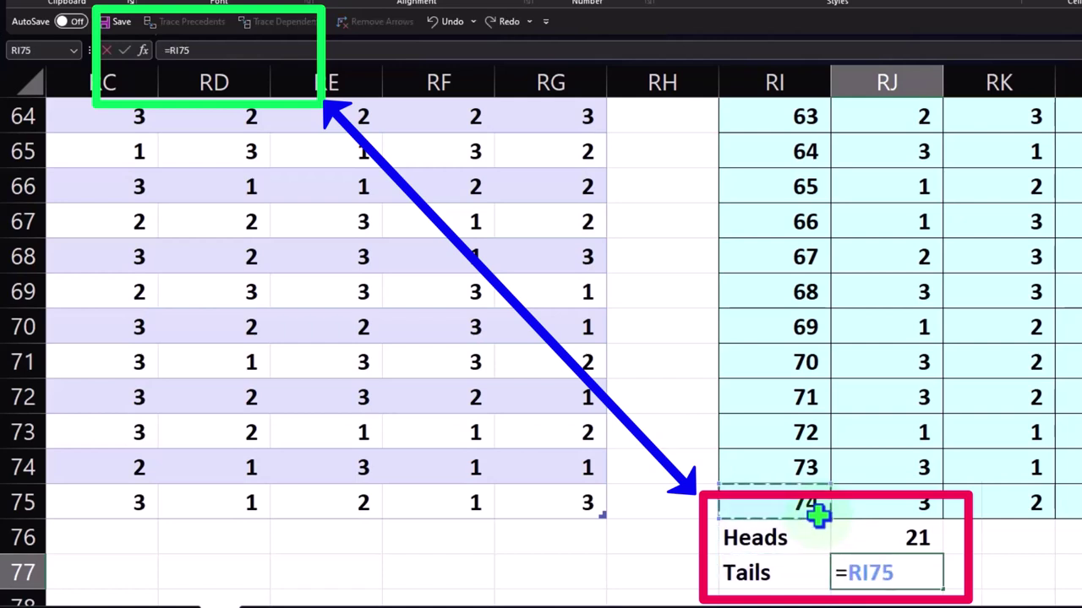
pyautogui.write('-')
pyautogui.press('Left')
pyautogui.press('Up')
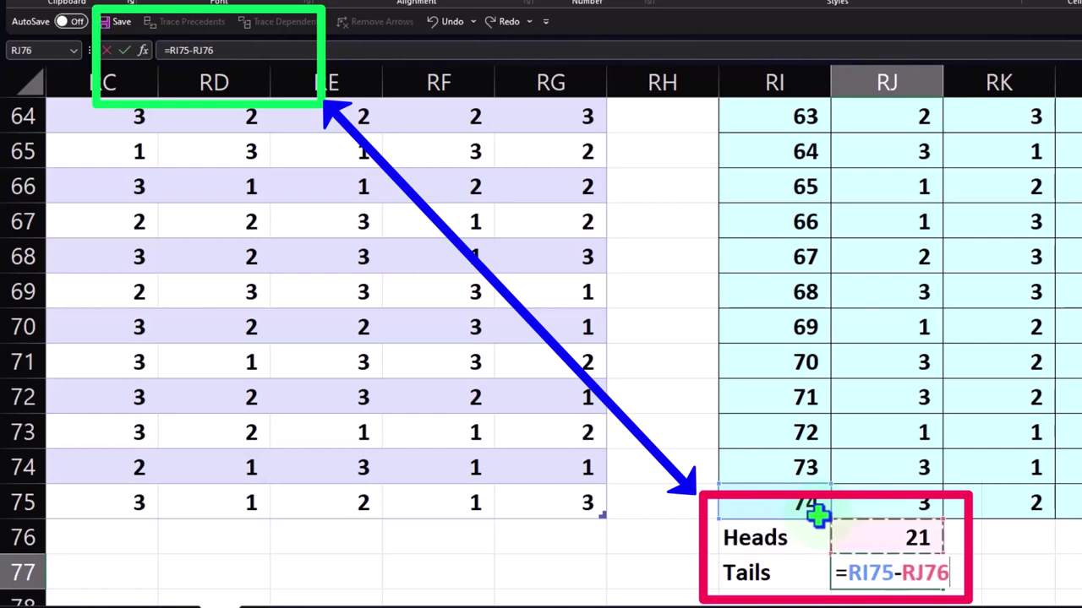
pyautogui.press('Return')
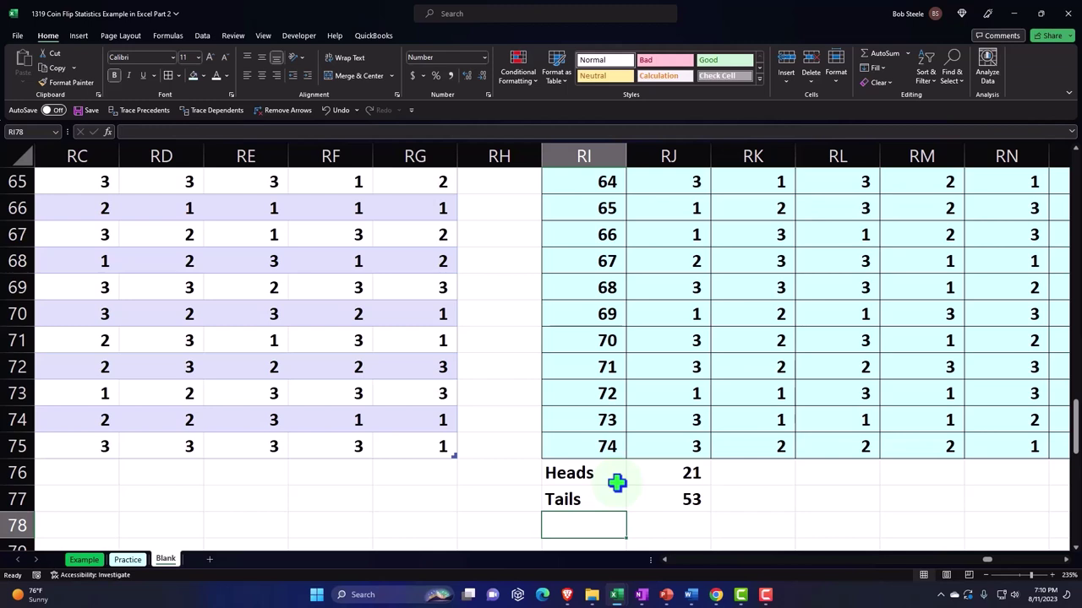
# - Label RI78 Totals and enter a SUM of the Heads and Tails counts in RJ78
pyautogui.write('Totals')
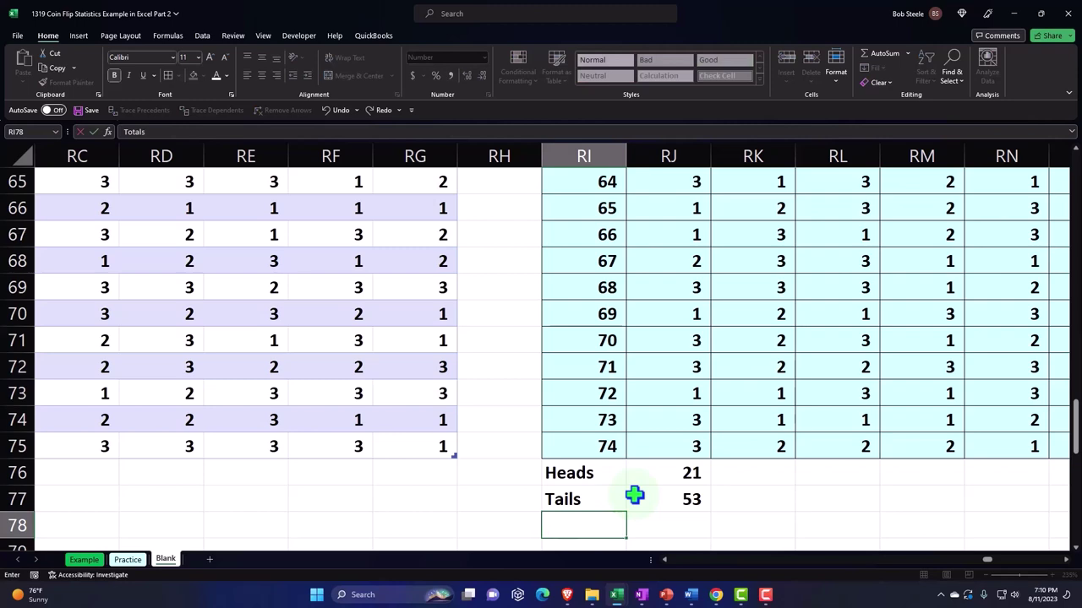
pyautogui.press('Tab')
pyautogui.write('=sum')
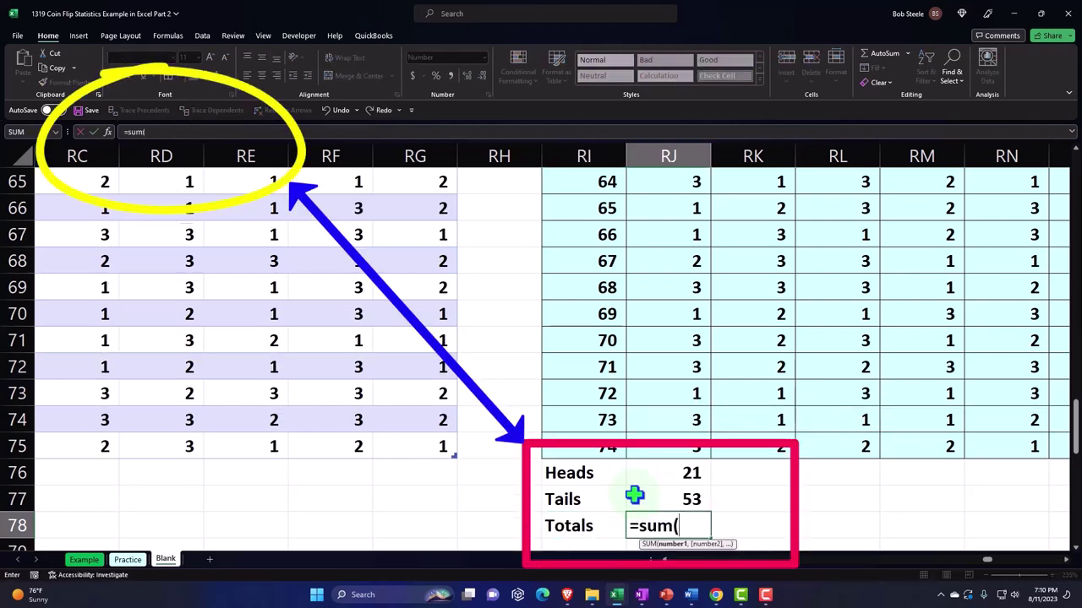
pyautogui.moveTo(633, 496); pyautogui.dragTo(634, 482)
pyautogui.press('Return')
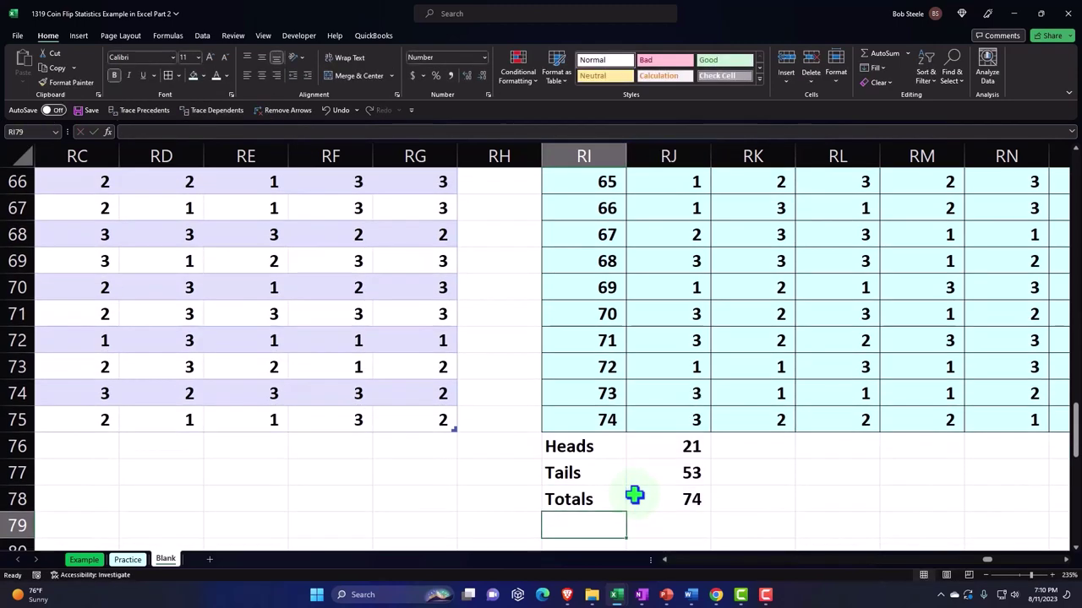
# - Underline the Tails count in RJ77 and add the labels % Heads, % Tails and % Total in RI79, RI80 and RI81
pyautogui.click(645, 486)
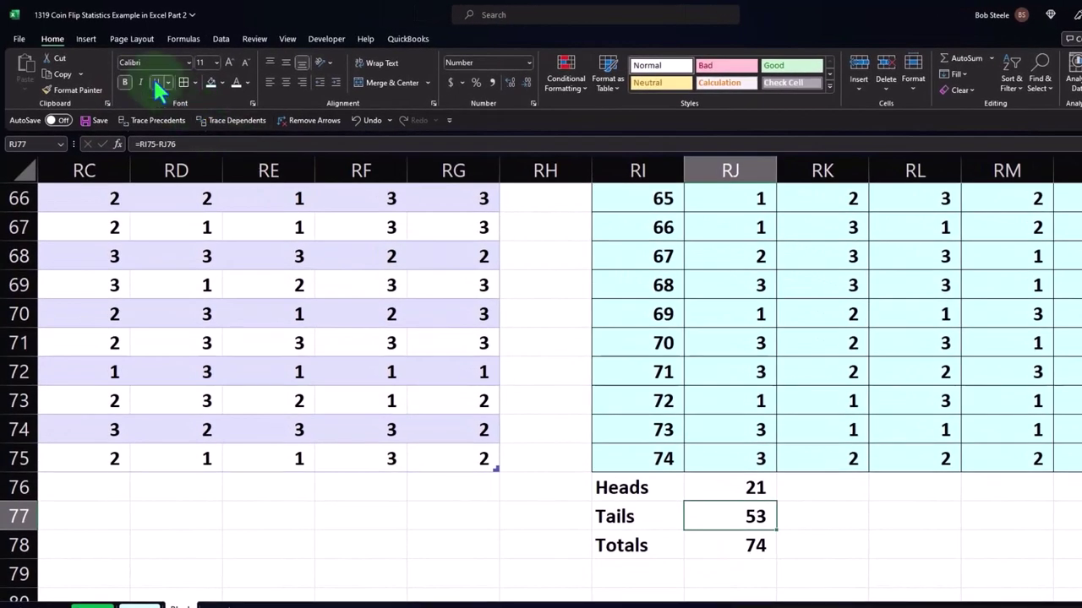
pyautogui.click(615, 568)
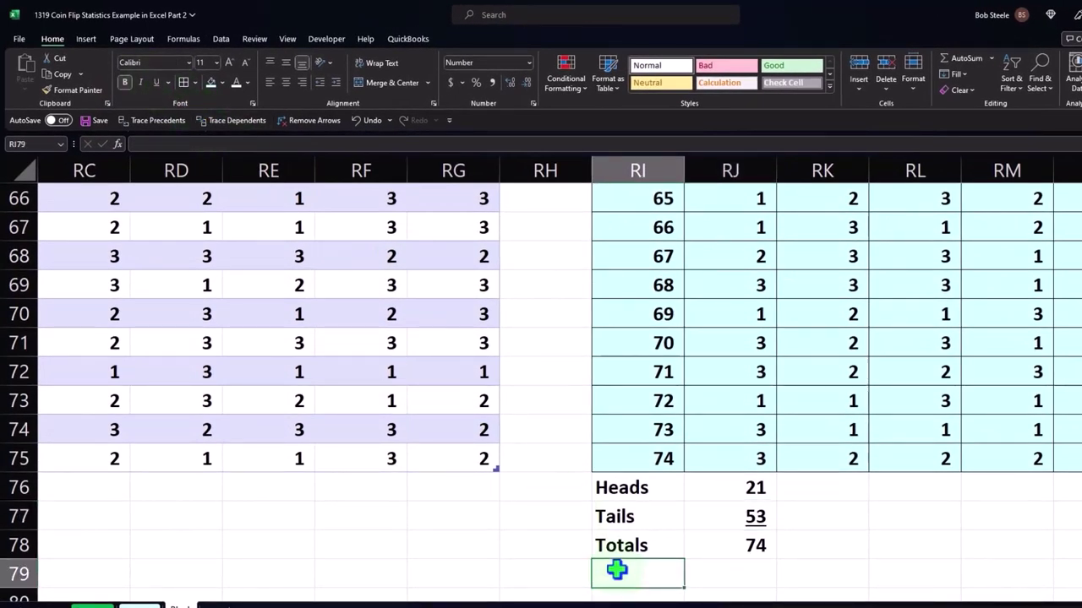
pyautogui.write('% Heads')
pyautogui.press('Tab')
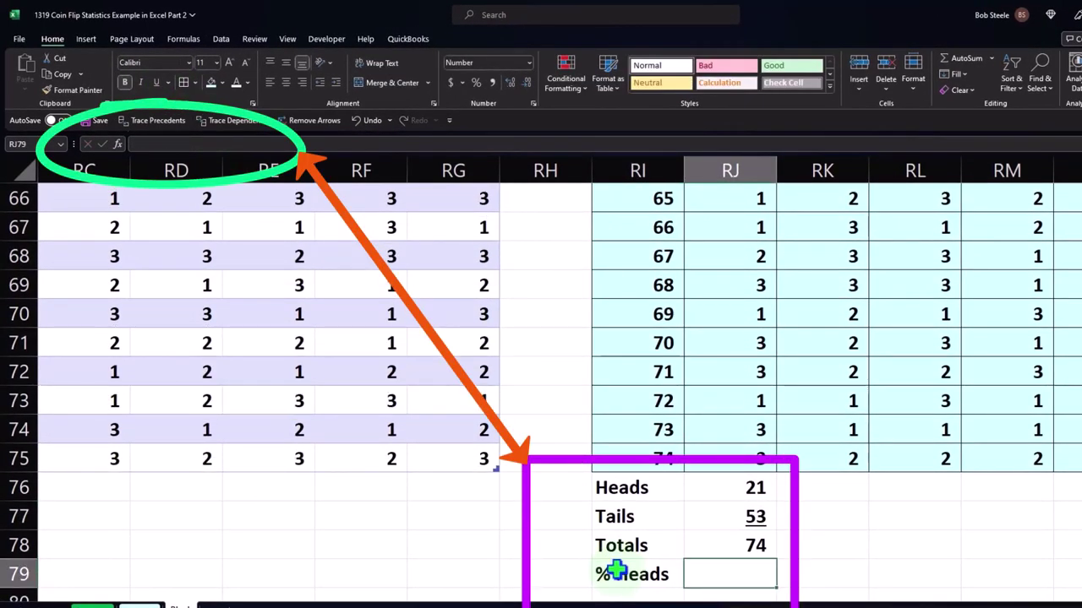
pyautogui.press('Return')
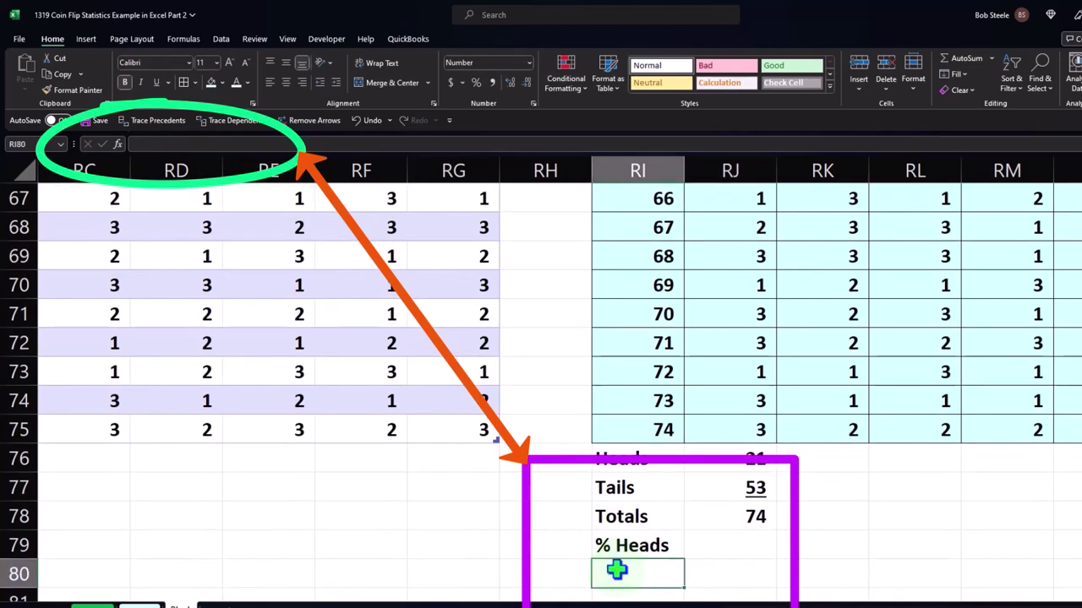
pyautogui.write('%')
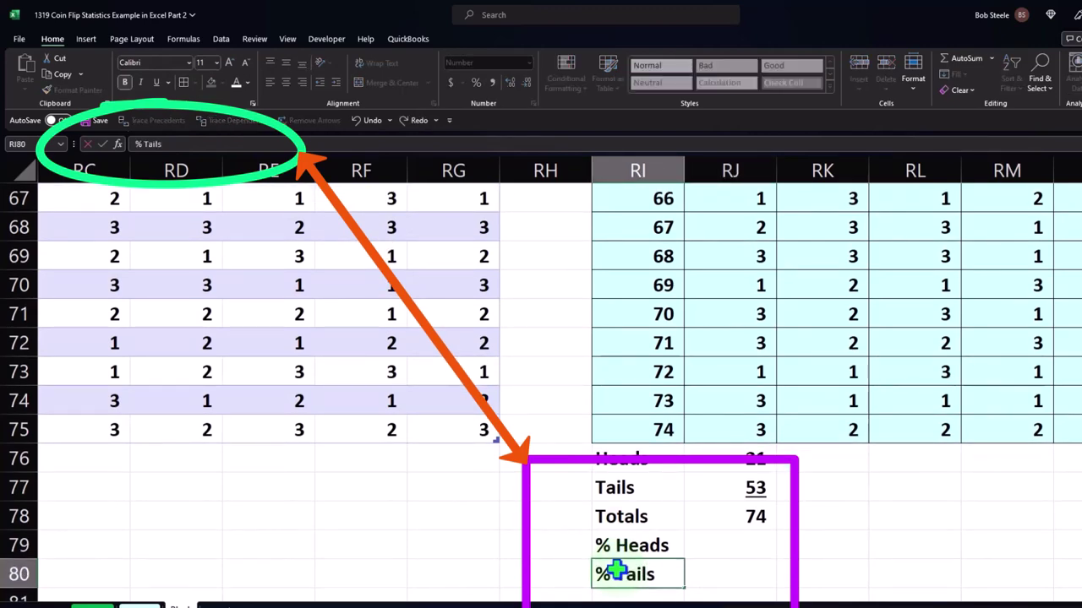
pyautogui.write(' Tails')
pyautogui.press('Return')
pyautogui.write('%')
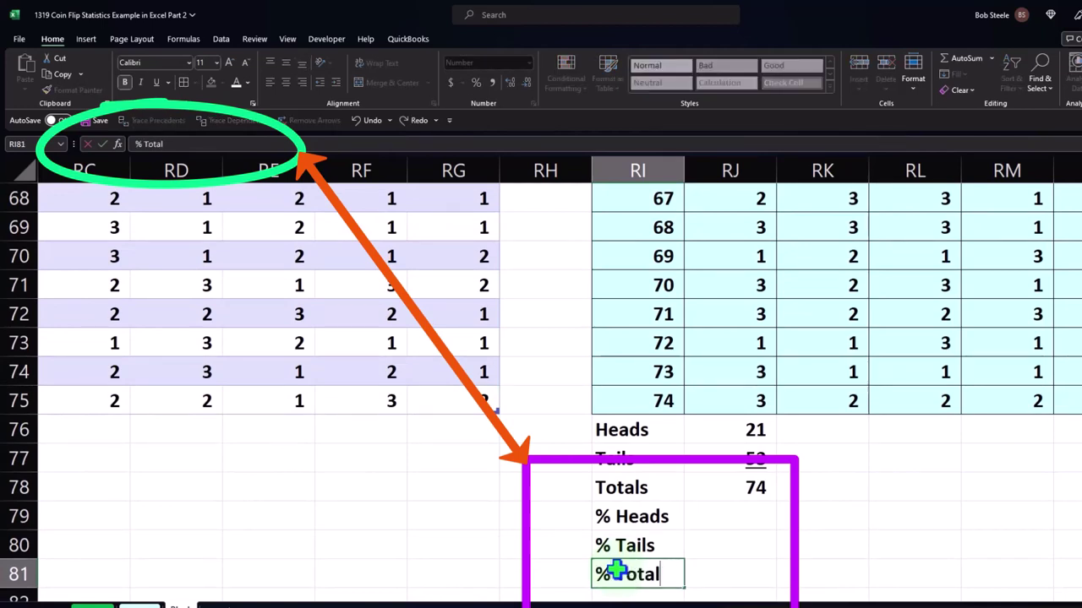
pyautogui.write(' Total')
# - Enter the formula =RJ76/RJ78 in RJ79 for the Heads share and format the cell as a percentage
pyautogui.press('Right')
pyautogui.press('Up')
pyautogui.press('Up')
pyautogui.write('=')
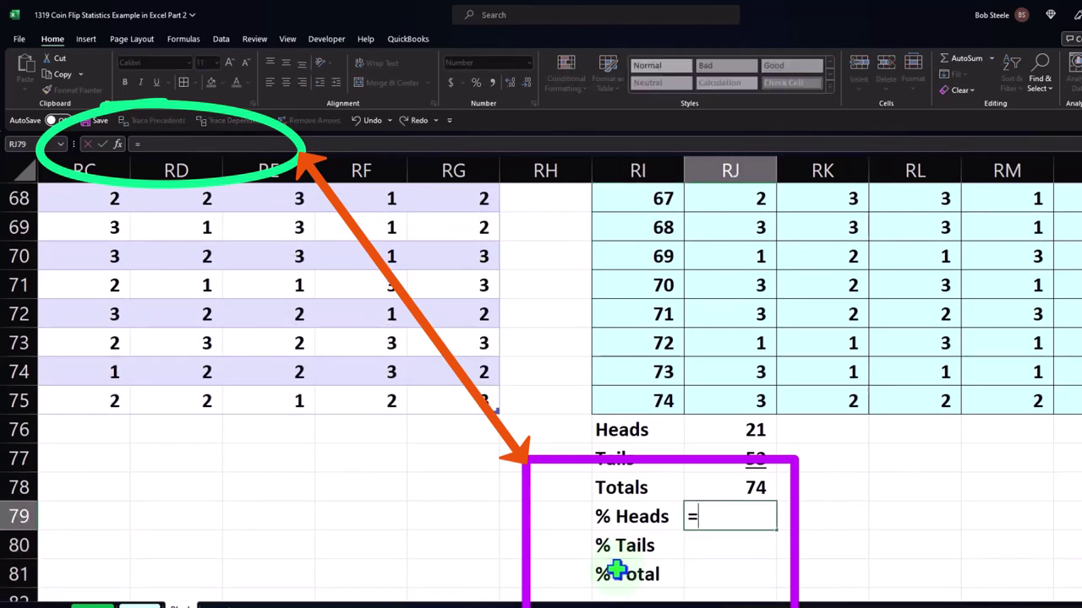
pyautogui.press('Up')
pyautogui.press('Up')
pyautogui.press('Up')
pyautogui.write('/')
pyautogui.press('Up')
pyautogui.press('Return')
pyautogui.moveTo(751, 545)
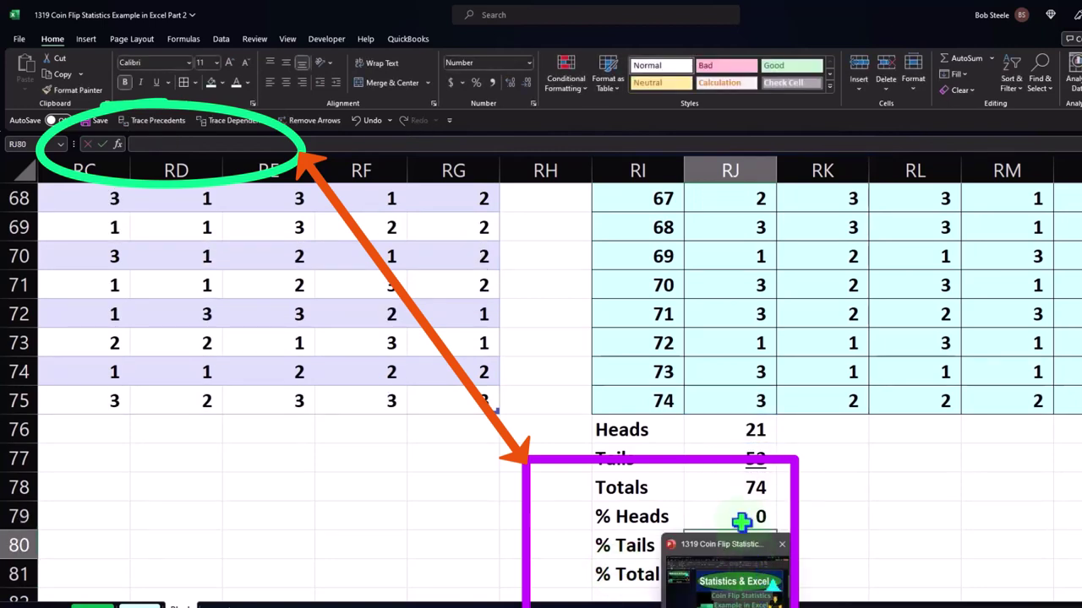
pyautogui.click(737, 507)
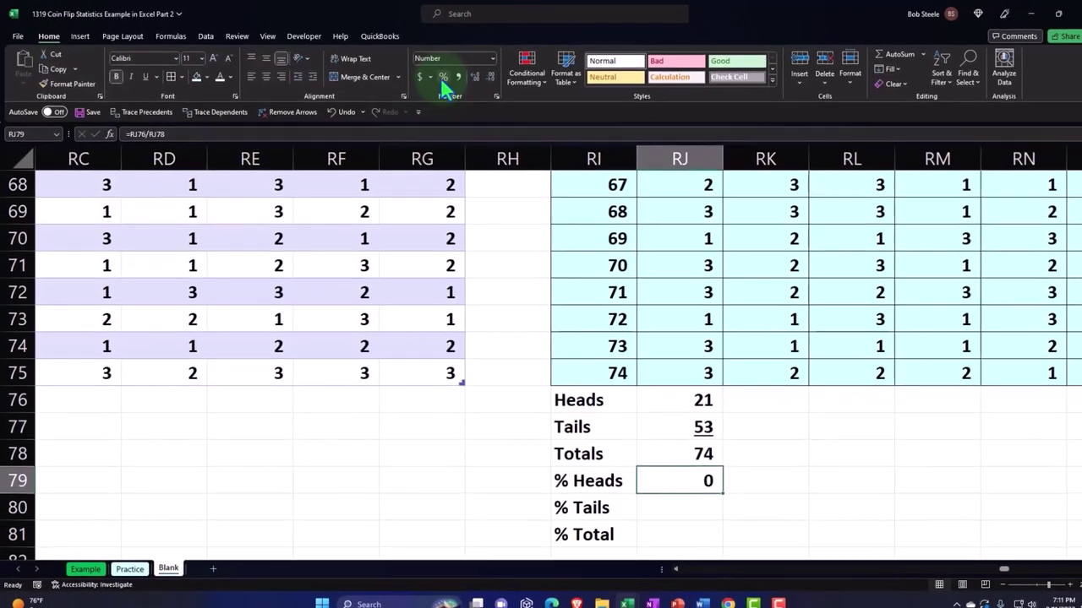
pyautogui.click(466, 80)
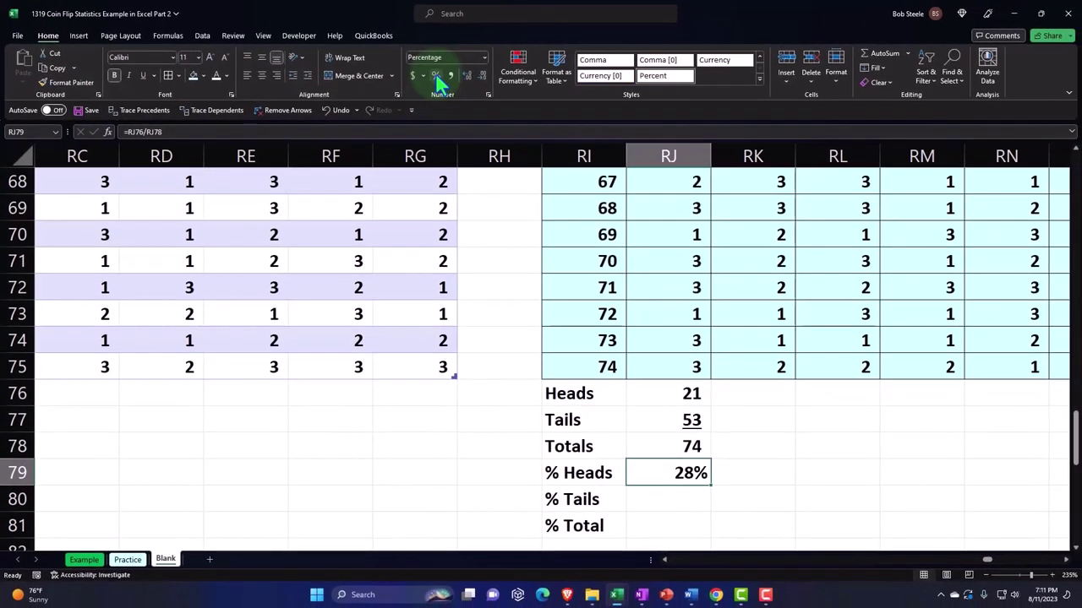
# - Enter the formula =RJ77/RJ78 in RJ80 for the Tails share and format it as an underlined percentage
pyautogui.press('Down')
pyautogui.write('=')
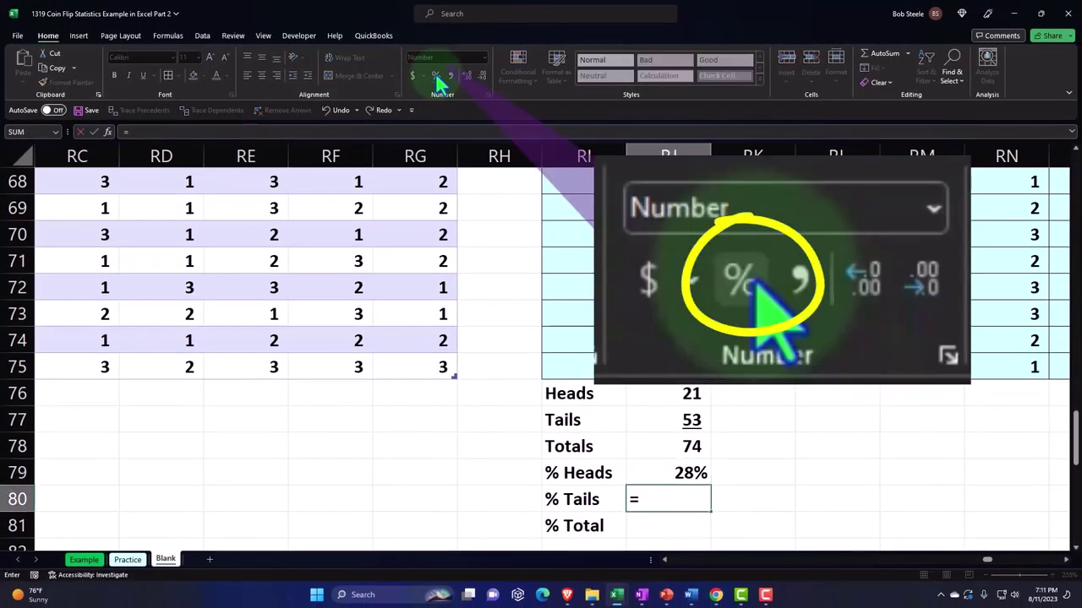
pyautogui.press('Up')
pyautogui.press('Up')
pyautogui.press('Up')
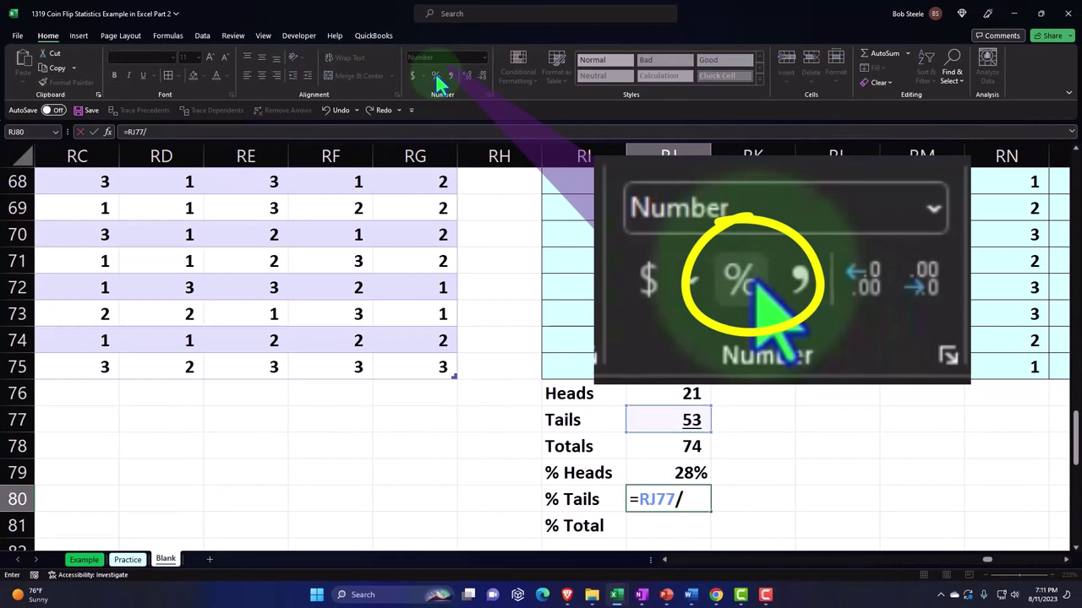
pyautogui.write('/')
pyautogui.press('Up')
pyautogui.press('Up')
pyautogui.press('Return')
pyautogui.press('Up')
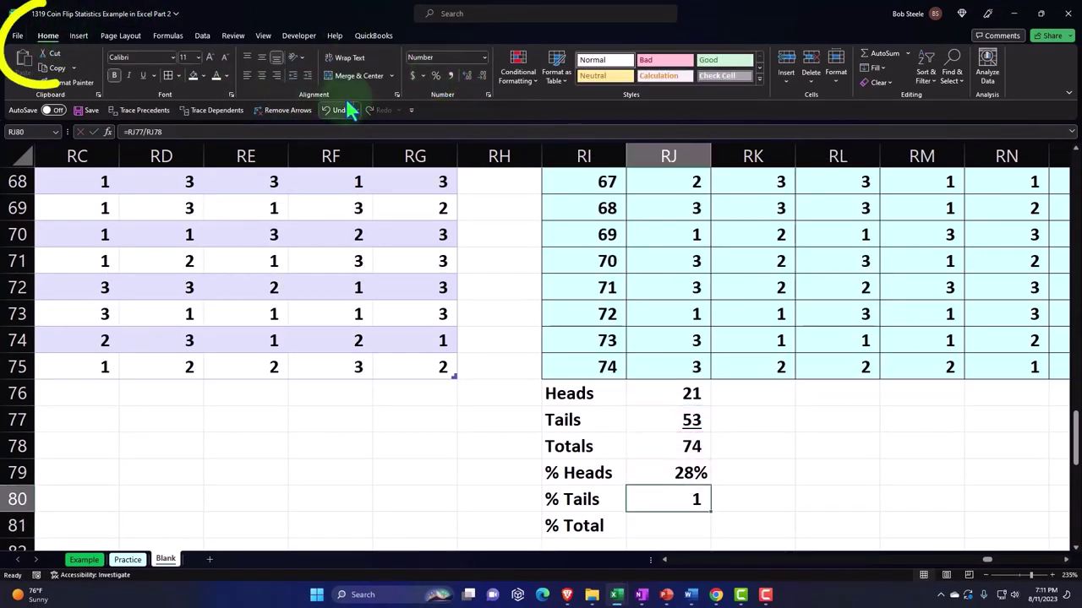
pyautogui.click(435, 75)
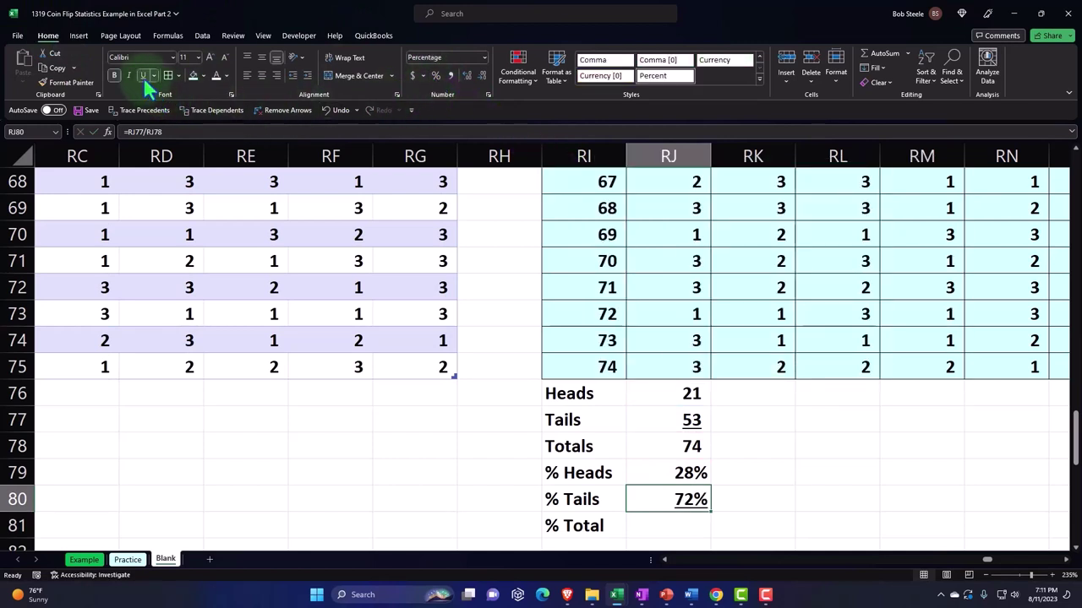
# - Enter =SUM(RJ79:RJ80) in RJ81 for the % Total and format it as a percentage
pyautogui.press('Down')
pyautogui.write('=sum')
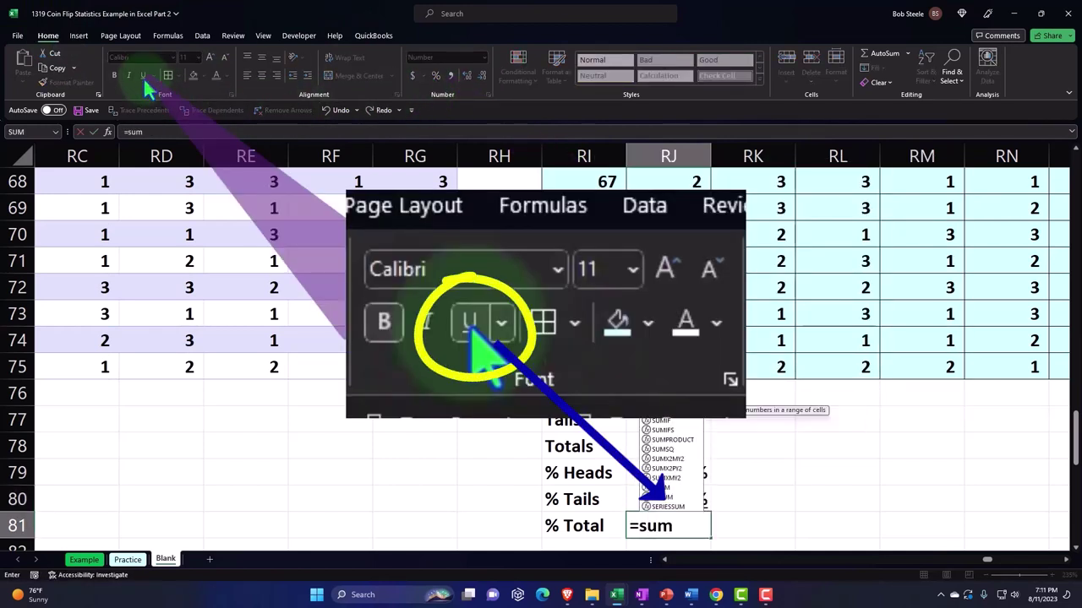
pyautogui.write('(')
pyautogui.press('Up')
pyautogui.hotkey('shift', 'Up')
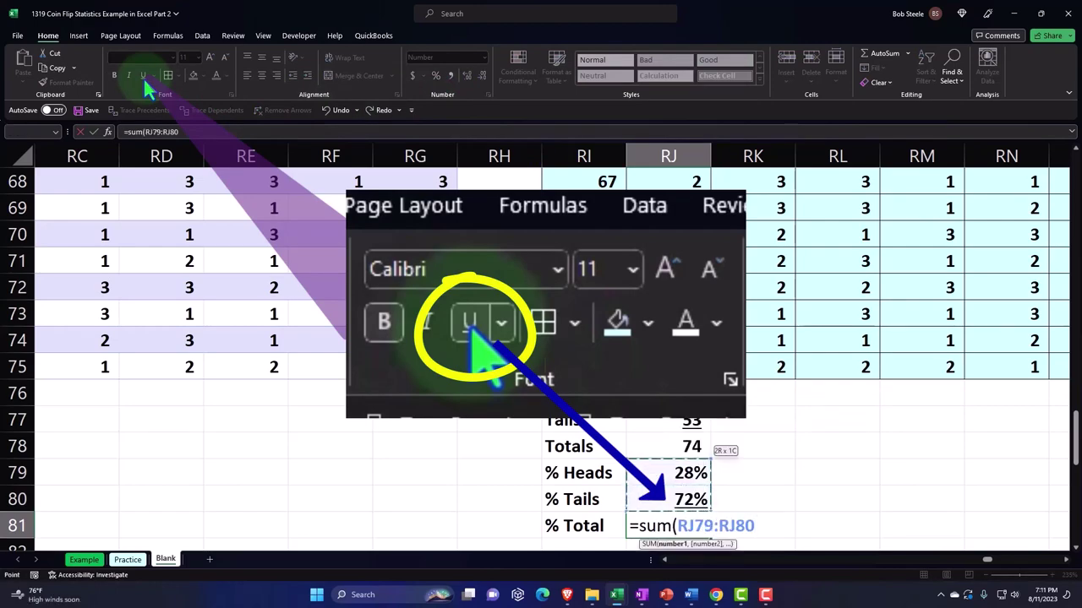
pyautogui.press('Return')
pyautogui.press('Up')
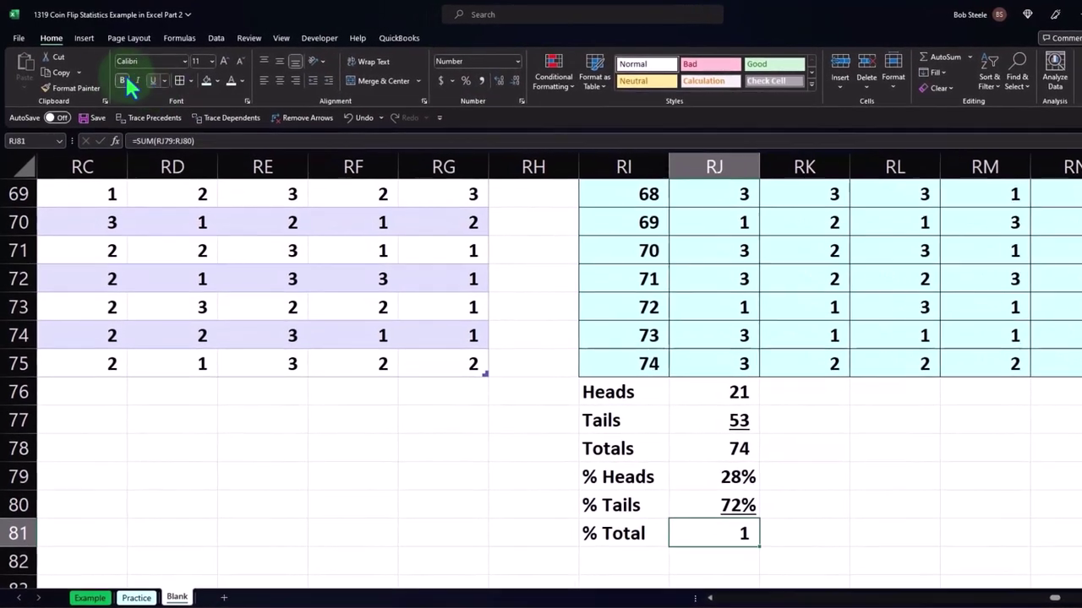
pyautogui.click(473, 79)
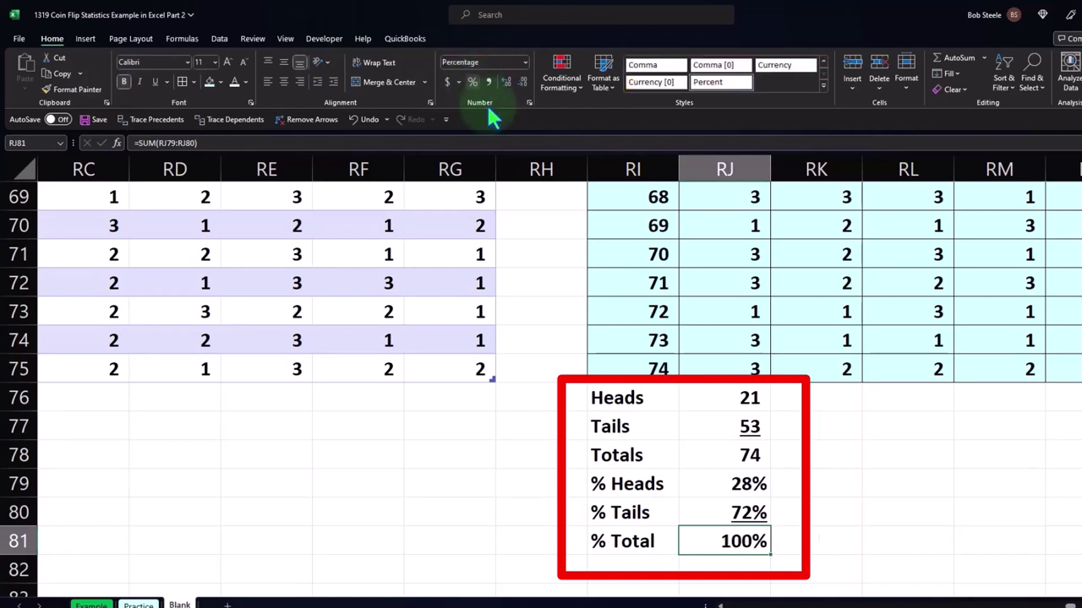
# - Copy the summary formulas in RJ76:RJ81 across through column VE and inspect the Tails formula in VB77
pyautogui.moveTo(722, 398); pyautogui.dragTo(961, 553)
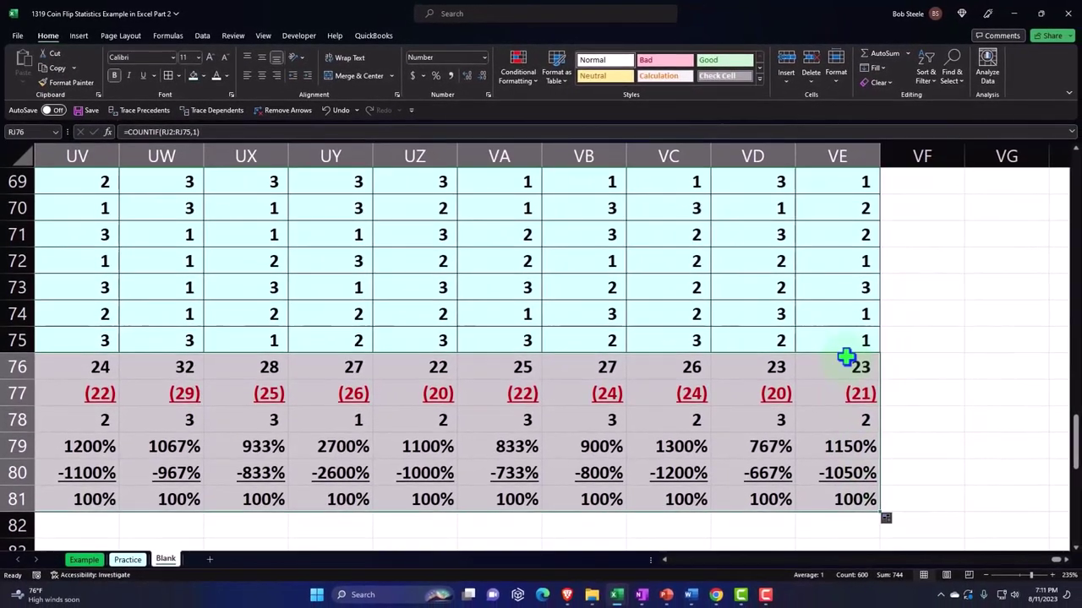
pyautogui.doubleClick(612, 398)
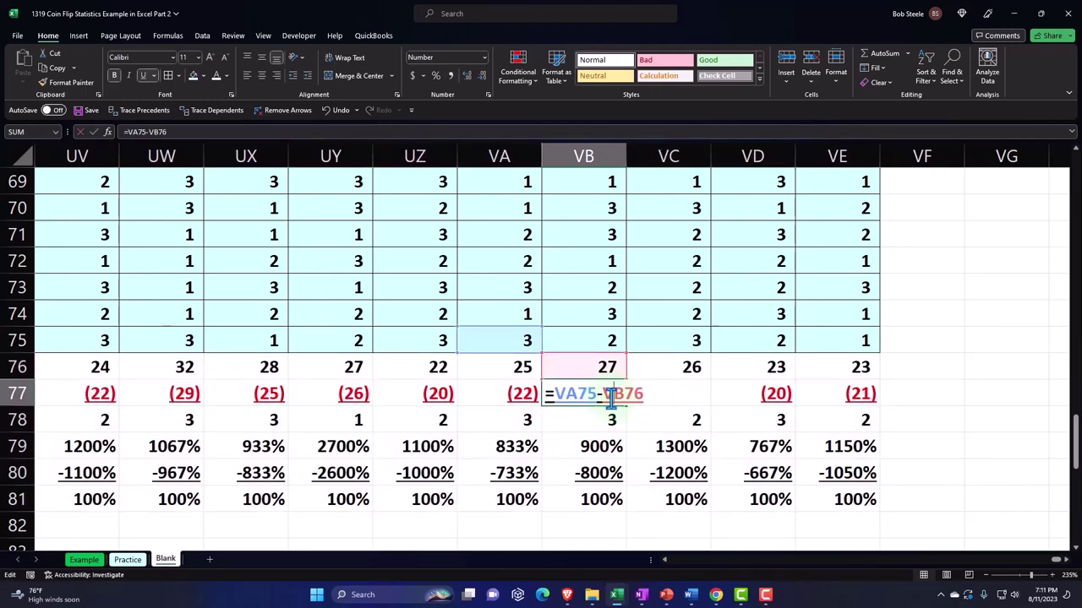
pyautogui.press('Return')
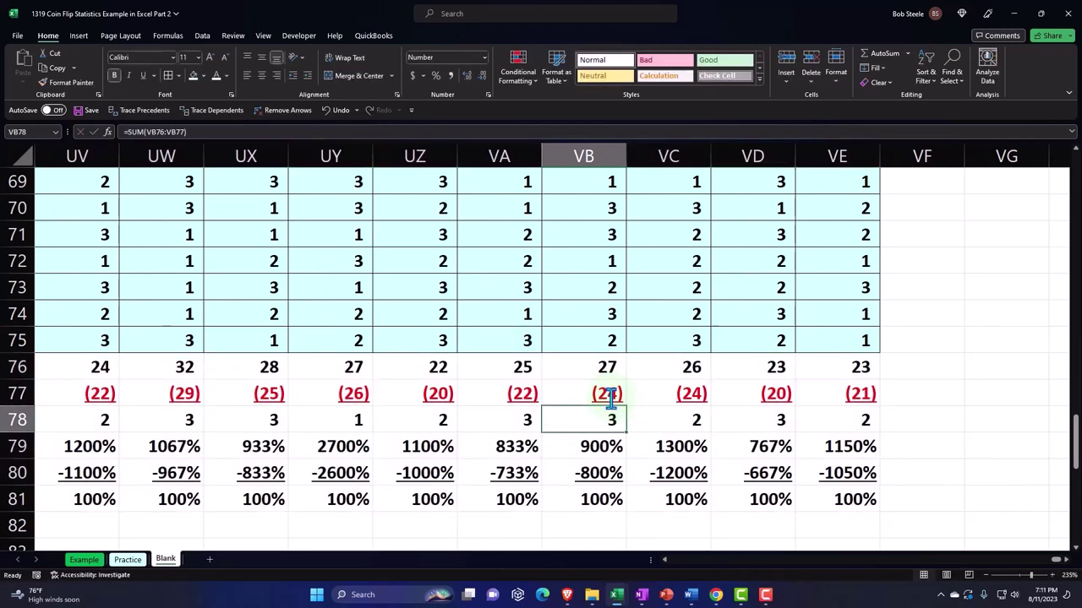
# - Make the RI75 reference absolute in the Test 1 Tails formula in RJ77, so it reads =$RI$75-RJ76
pyautogui.press('Left')
pyautogui.press('Left')
pyautogui.press('Left')
pyautogui.press('Left')
pyautogui.press('Left')
pyautogui.press('Left')
pyautogui.press('Left')
pyautogui.press('Left')
pyautogui.press('Left')
pyautogui.press('Left')
pyautogui.press('Left')
pyautogui.press('Left')
pyautogui.press('Left')
pyautogui.press('Left')
pyautogui.press('Left')
pyautogui.press('Left')
pyautogui.press('Left')
pyautogui.press('Left')
pyautogui.press('Left')
pyautogui.press('Left')
pyautogui.press('Left')
pyautogui.press('Left')
pyautogui.press('Left')
pyautogui.press('Left')
pyautogui.press('Left')
pyautogui.press('Left')
pyautogui.press('Left')
pyautogui.press('Left')
pyautogui.press('Left')
pyautogui.press('Left')
pyautogui.press('Left')
pyautogui.press('Left')
pyautogui.press('Left')
pyautogui.press('Left')
pyautogui.press('Left')
pyautogui.press('Left')
pyautogui.press('Left')
pyautogui.press('Left')
pyautogui.press('Left')
pyautogui.press('Left')
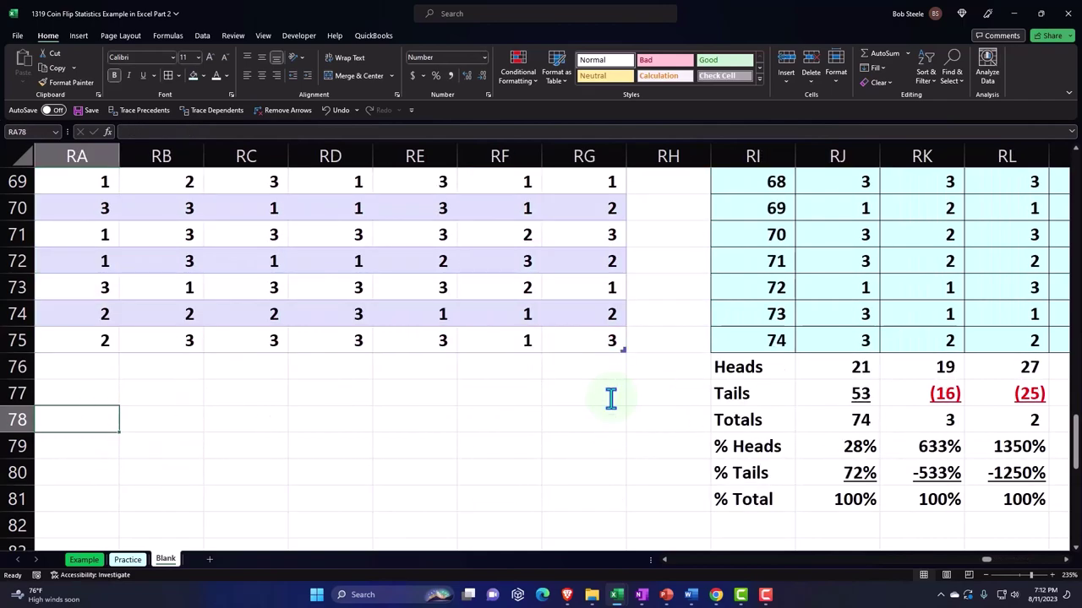
pyautogui.press('Left')
pyautogui.press('Left')
pyautogui.press('Left')
pyautogui.press('Right')
pyautogui.press('Right')
pyautogui.press('Right')
pyautogui.press('Right')
pyautogui.press('Right')
pyautogui.press('Right')
pyautogui.press('Right')
pyautogui.press('Right')
pyautogui.press('Right')
pyautogui.press('Right')
pyautogui.press('Right')
pyautogui.press('Right')
pyautogui.press('Right')
pyautogui.press('Right')
pyautogui.press('Right')
pyautogui.press('Right')
pyautogui.press('Right')
pyautogui.press('Right')
pyautogui.press('Right')
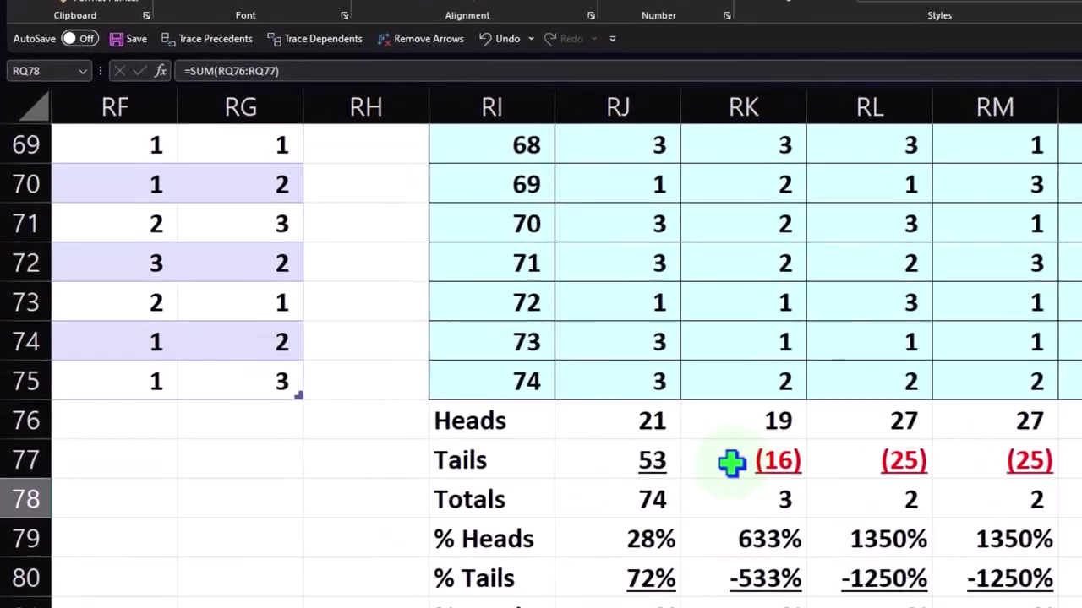
pyautogui.doubleClick(489, 409)
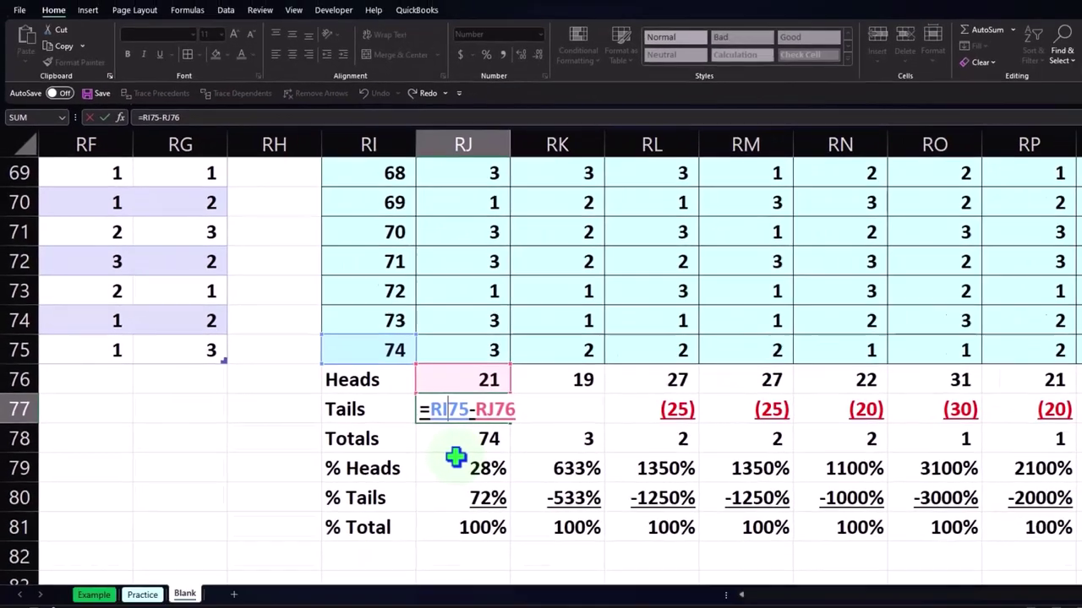
pyautogui.press('F4')
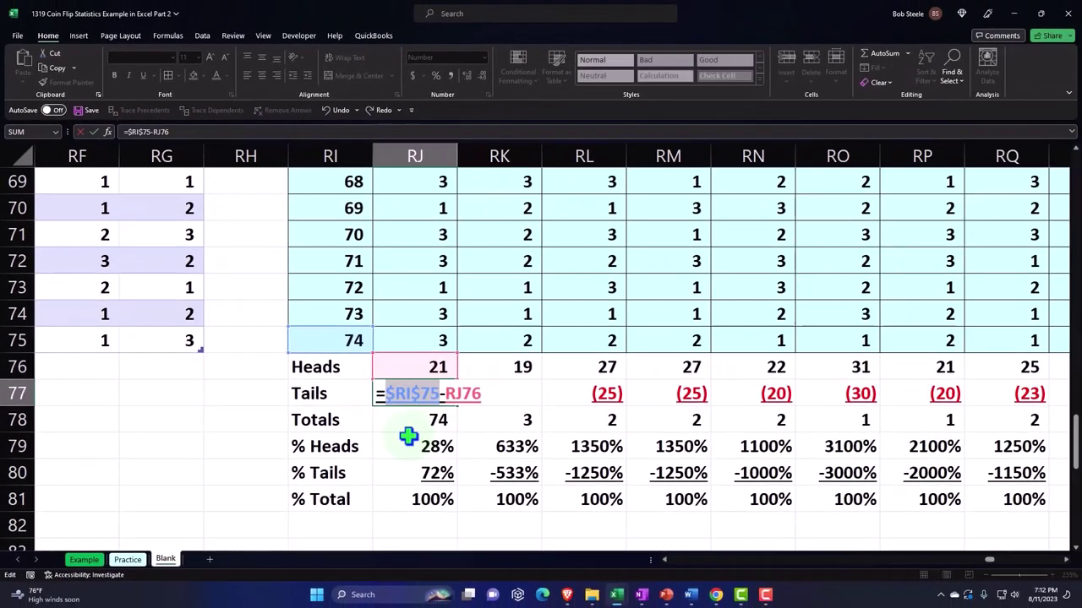
pyautogui.press('Return')
# - Copy the corrected Tails formula from RJ77 across row 77 through column VE
pyautogui.click(422, 390)
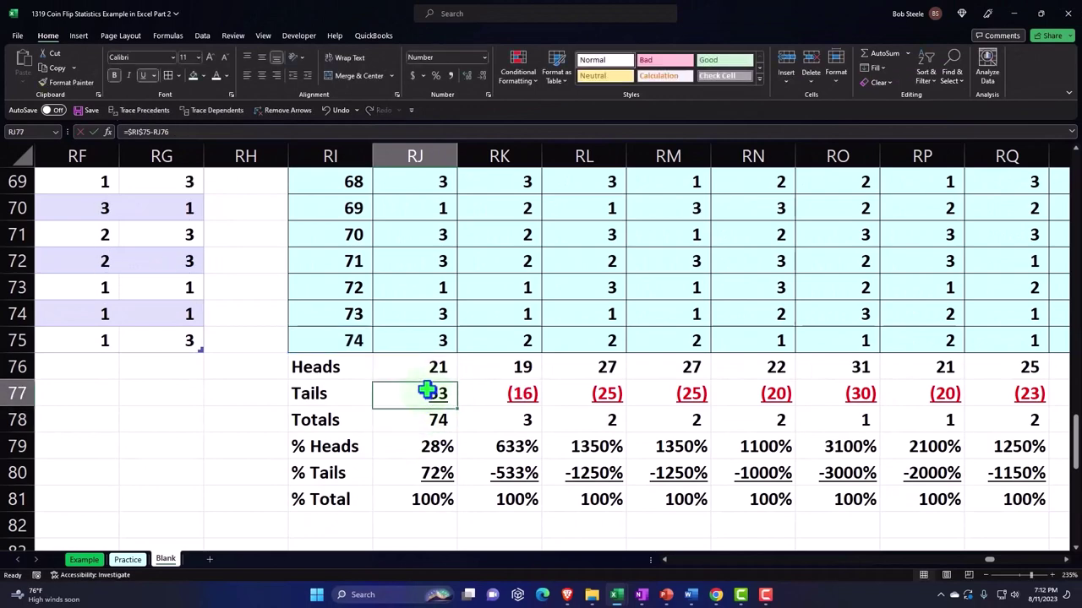
pyautogui.moveTo(539, 409); pyautogui.dragTo(926, 398)
pyautogui.moveTo(1073, 397); pyautogui.dragTo(944, 411)
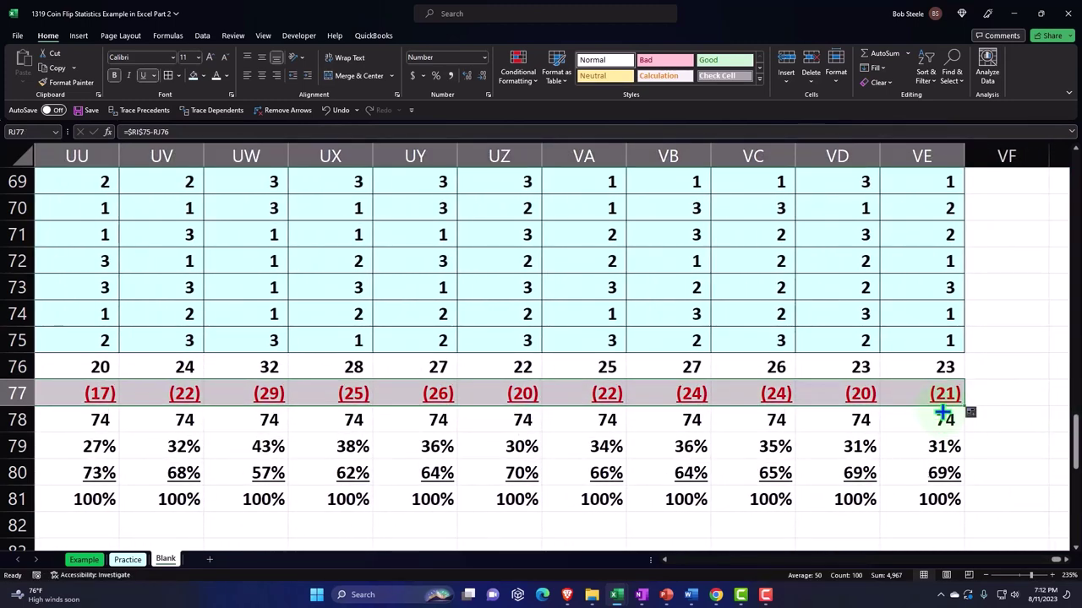
# - Give the summary block RI76:VE81 a dark blue fill and white text
pyautogui.moveTo(940, 369); pyautogui.dragTo(175, 541)
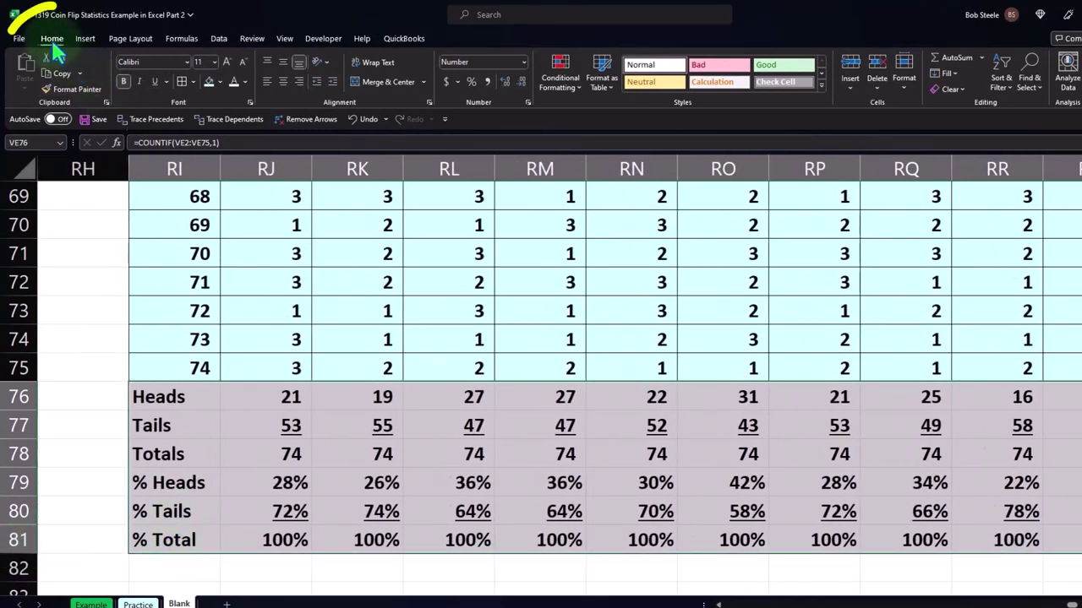
pyautogui.click(220, 82)
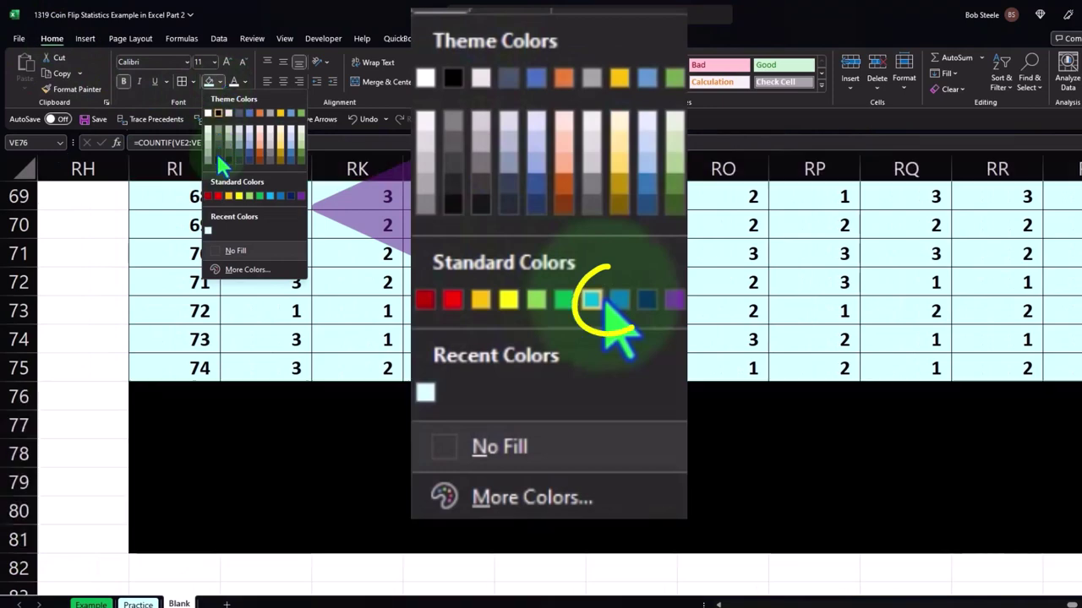
pyautogui.click(286, 193)
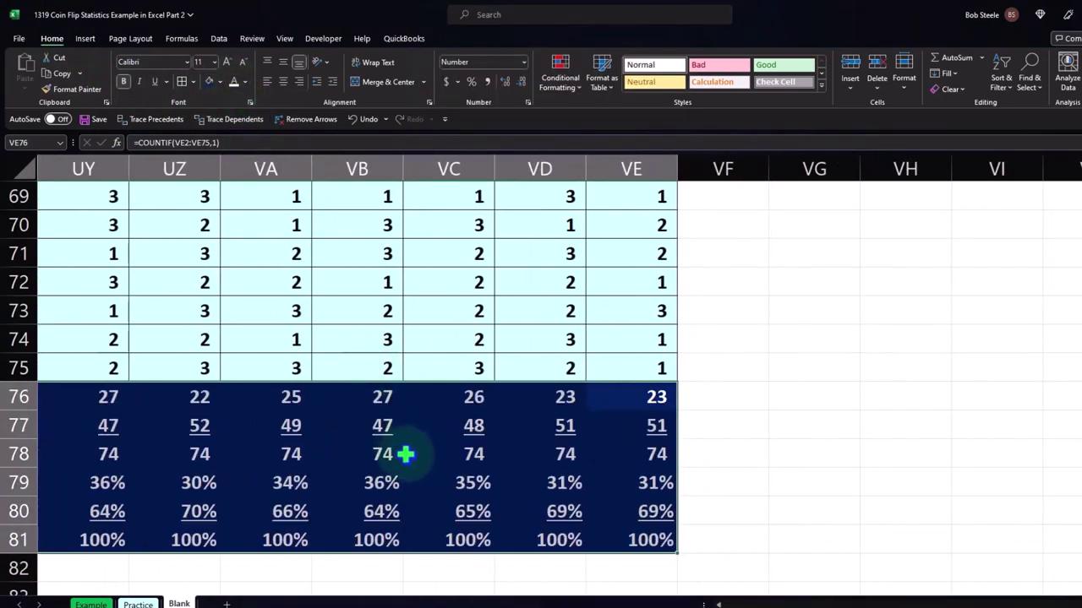
# - Examine the Heads and Tails totals and percentages across the tests, going back from the last tests to Test 1
pyautogui.click(409, 452)
pyautogui.click(400, 455)
pyautogui.press('Left')
pyautogui.press('Left')
pyautogui.press('Left')
pyautogui.press('Left')
pyautogui.press('Left')
pyautogui.press('Left')
pyautogui.press('Left')
pyautogui.press('Left')
pyautogui.press('Left')
pyautogui.press('Left')
pyautogui.press('Left')
pyautogui.press('Left')
pyautogui.press('Left')
pyautogui.press('Left')
pyautogui.press('Left')
pyautogui.press('Left')
pyautogui.press('Left')
pyautogui.press('Left')
pyautogui.press('Left')
pyautogui.press('Left')
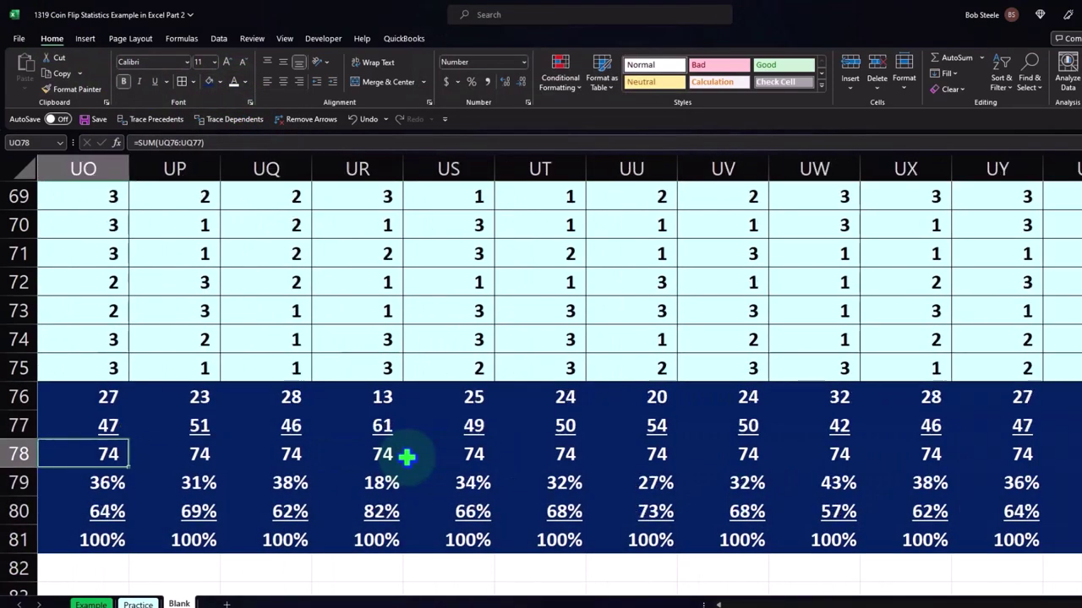
pyautogui.press('Left')
pyautogui.press('Left')
pyautogui.press('Left')
pyautogui.press('Left')
pyautogui.press('Left')
pyautogui.press('Left')
pyautogui.press('Left')
pyautogui.press('Left')
pyautogui.press('Left')
pyautogui.press('Left')
pyautogui.press('Left')
pyautogui.press('Left')
pyautogui.press('Left')
pyautogui.press('Left')
pyautogui.press('Left')
pyautogui.press('Left')
pyautogui.press('Left')
pyautogui.press('Left')
pyautogui.press('Left')
pyautogui.press('Left')
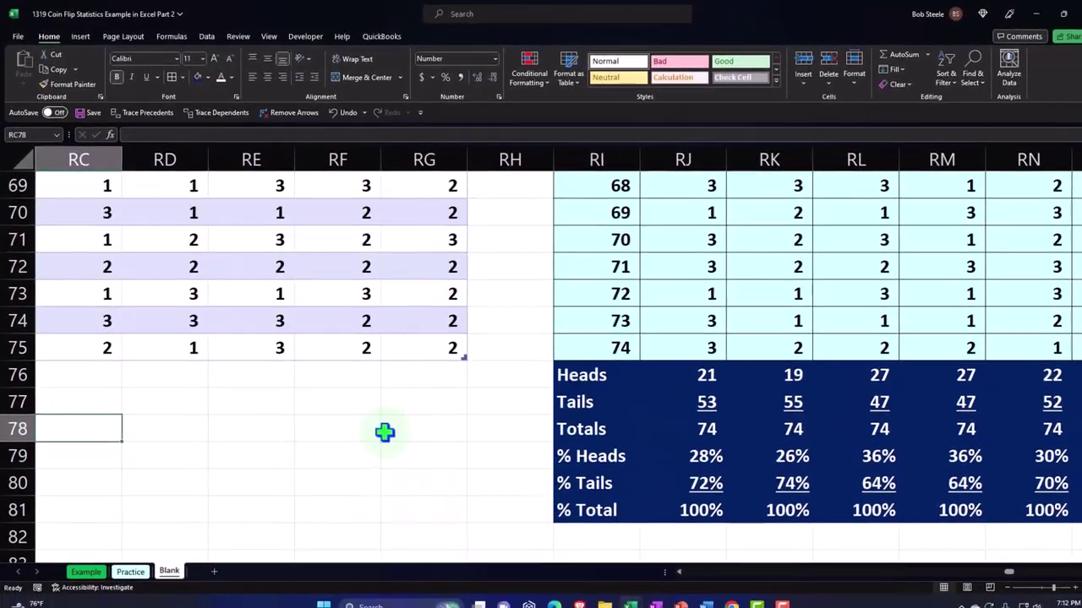
# - Copy the % Heads row from its label in RI79 through the Test 100 percentage in VE79
pyautogui.press('Down')
pyautogui.press('Right')
pyautogui.press('Right')
pyautogui.press('Right')
pyautogui.press('Right')
pyautogui.press('Right')
pyautogui.press('Right')
pyautogui.press('Right')
pyautogui.press('Right')
pyautogui.press('Right')
pyautogui.press('Right')
pyautogui.press('Right')
pyautogui.press('Right')
pyautogui.press('Right')
pyautogui.press('Right')
pyautogui.press('Right')
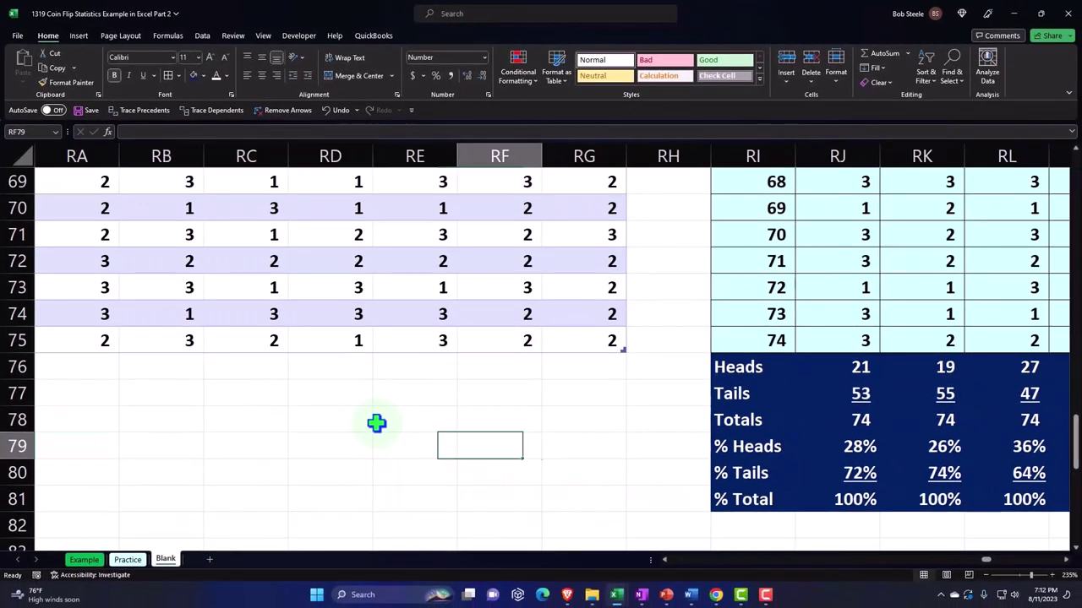
pyautogui.press('Right')
pyautogui.press('Left')
pyautogui.press('Left')
pyautogui.press('Left')
pyautogui.press('Left')
pyautogui.press('Left')
pyautogui.press('Left')
pyautogui.press('Left')
pyautogui.press('Left')
pyautogui.press('Left')
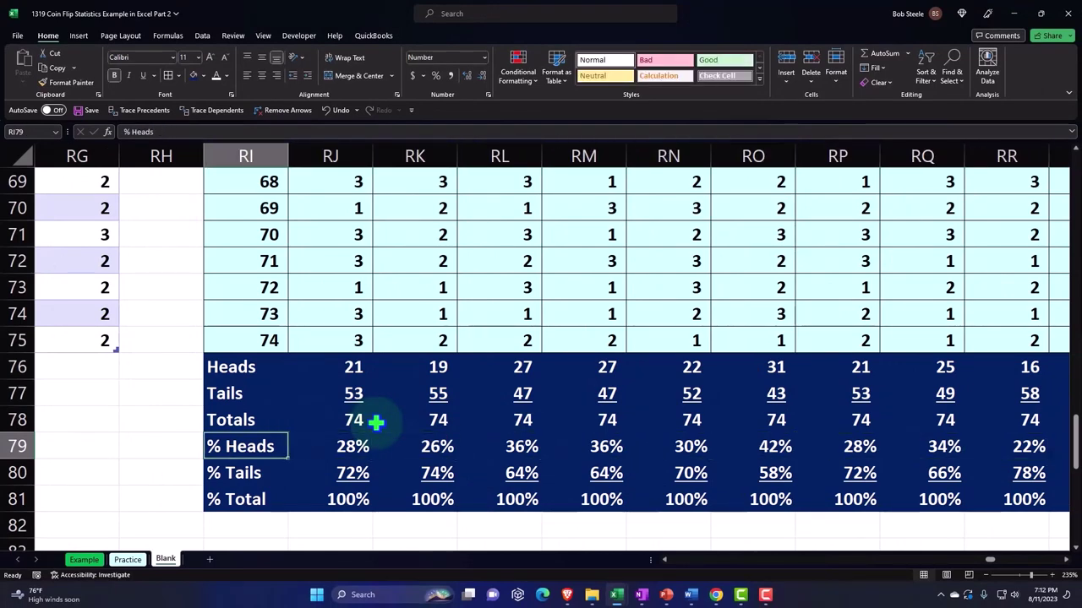
pyautogui.hotkey('shift', 'Right')
pyautogui.hotkey('shift', 'Right')
pyautogui.hotkey('ctrl', 'shift', 'Right')
pyautogui.hotkey('shift', 'Right')
pyautogui.hotkey('shift', 'Right')
pyautogui.hotkey('shift', 'Right')
pyautogui.hotkey('shift', 'Right')
pyautogui.hotkey('shift', 'Right')
pyautogui.hotkey('shift', 'Right')
pyautogui.hotkey('shift', 'Right')
pyautogui.hotkey('shift', 'Right')
pyautogui.hotkey('shift', 'Right')
pyautogui.hotkey('shift', 'Right')
pyautogui.hotkey('shift', 'Right')
pyautogui.hotkey('shift', 'Right')
pyautogui.hotkey('shift', 'Right')
pyautogui.hotkey('shift', 'Right')
pyautogui.hotkey('shift', 'Right')
pyautogui.hotkey('shift', 'Right')
pyautogui.hotkey('shift', 'Right')
pyautogui.hotkey('shift', 'Right')
pyautogui.hotkey('shift', 'Right')
pyautogui.hotkey('shift', 'Right')
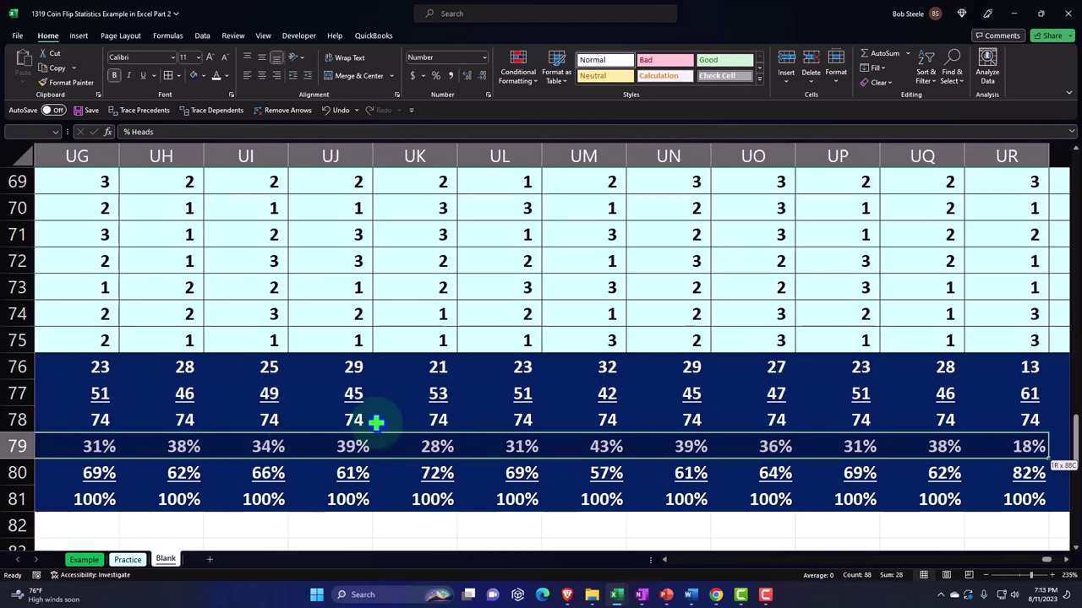
pyautogui.hotkey('shift', 'Right')
pyautogui.hotkey('shift', 'Right')
pyautogui.hotkey('shift', 'Right')
pyautogui.hotkey('shift', 'Right')
pyautogui.hotkey('shift', 'Right')
pyautogui.hotkey('shift', 'Right')
pyautogui.hotkey('shift', 'Right')
pyautogui.hotkey('shift', 'Right')
pyautogui.hotkey('shift', 'Right')
pyautogui.hotkey('shift', 'Right')
pyautogui.hotkey('shift', 'Right')
pyautogui.hotkey('shift', 'Right')
pyautogui.hotkey('shift', 'Right')
pyautogui.hotkey('shift', 'Right')
pyautogui.hotkey('shift', 'Right')
pyautogui.hotkey('shift', 'Right')
pyautogui.hotkey('shift', 'Right')
pyautogui.hotkey('shift', 'Right')
pyautogui.hotkey('shift', 'Right')
pyautogui.hotkey('shift', 'Right')
pyautogui.hotkey('shift', 'Left')
pyautogui.hotkey('shift', 'Left')
pyautogui.hotkey('shift', 'Left')
pyautogui.hotkey('shift', 'Left')
pyautogui.hotkey('shift', 'Left')
pyautogui.hotkey('shift', 'Left')
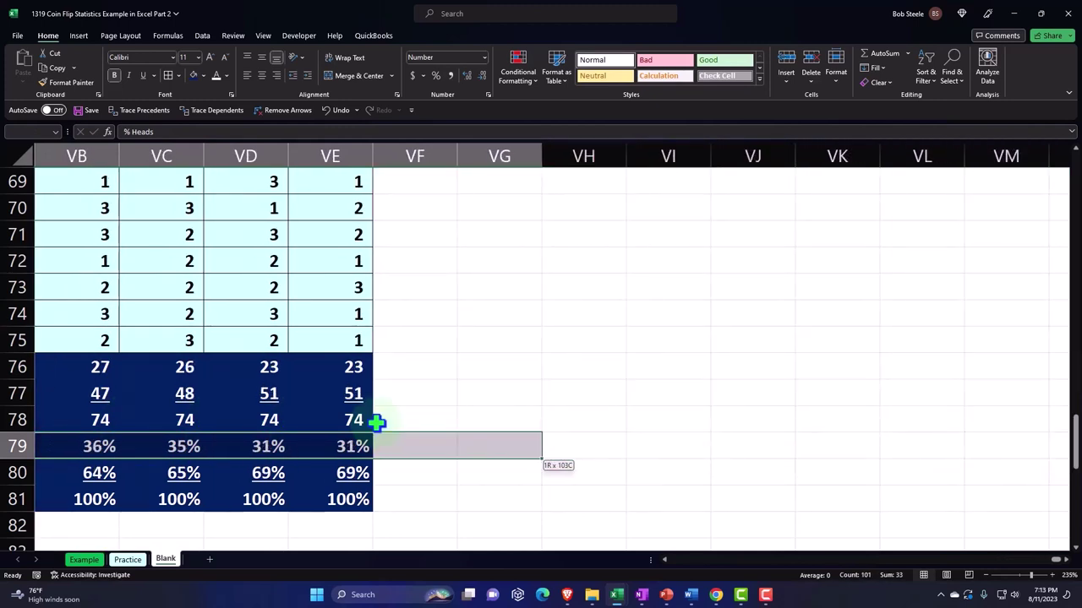
pyautogui.hotkey('shift', 'Left')
pyautogui.hotkey('shift', 'Left')
pyautogui.hotkey('shift', 'Left')
pyautogui.hotkey('shift', 'Right')
pyautogui.hotkey('ctrl', 'c')
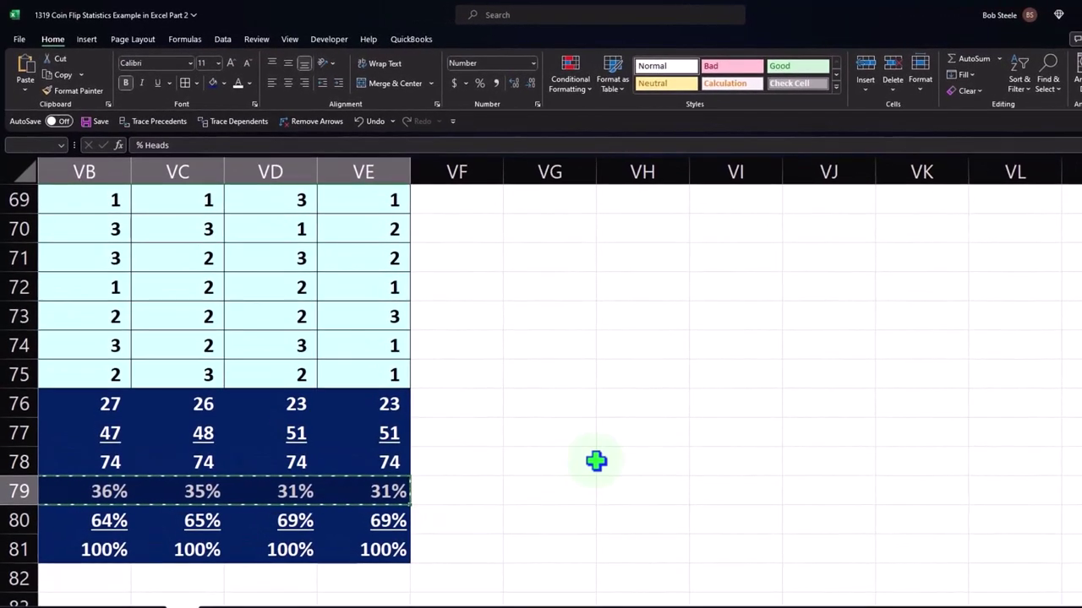
# - Paste the copied % Heads row as values only, starting in VI1
pyautogui.scroll(20, 595, 461)
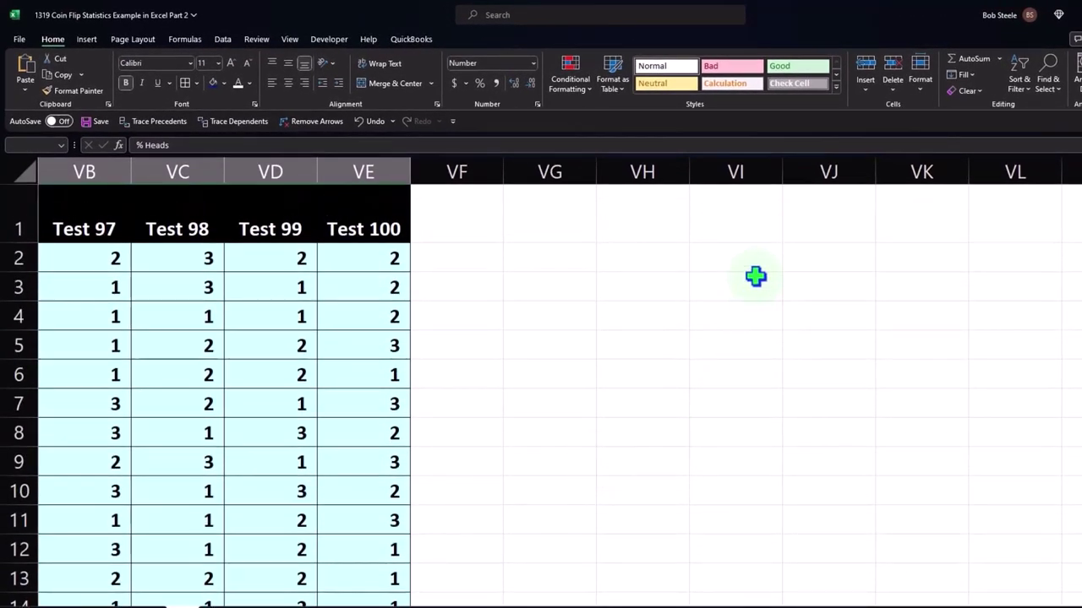
pyautogui.click(754, 221)
pyautogui.rightClick(754, 221)
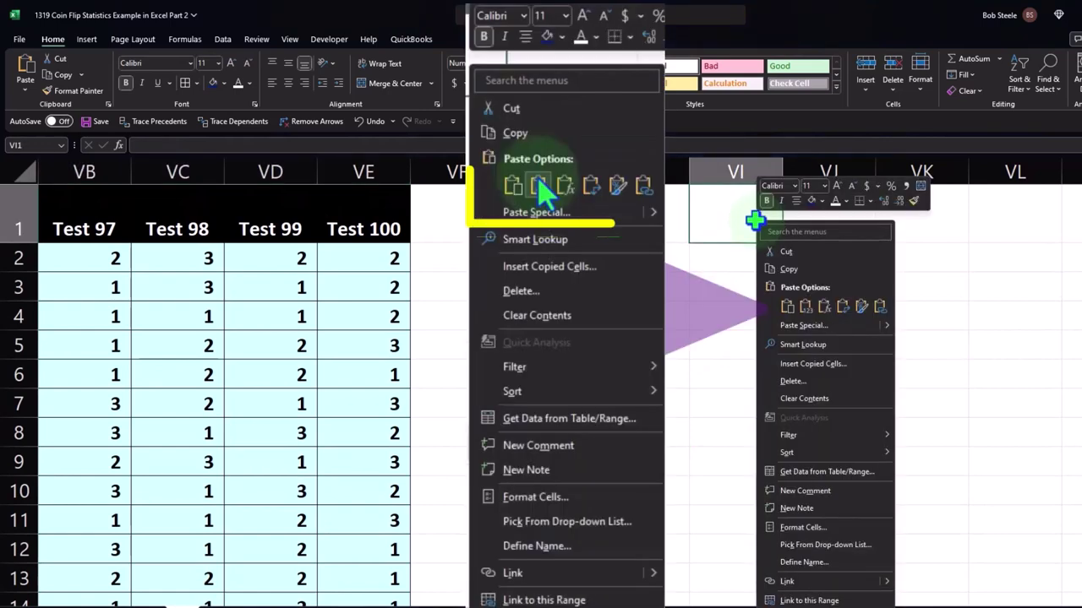
pyautogui.click(807, 310)
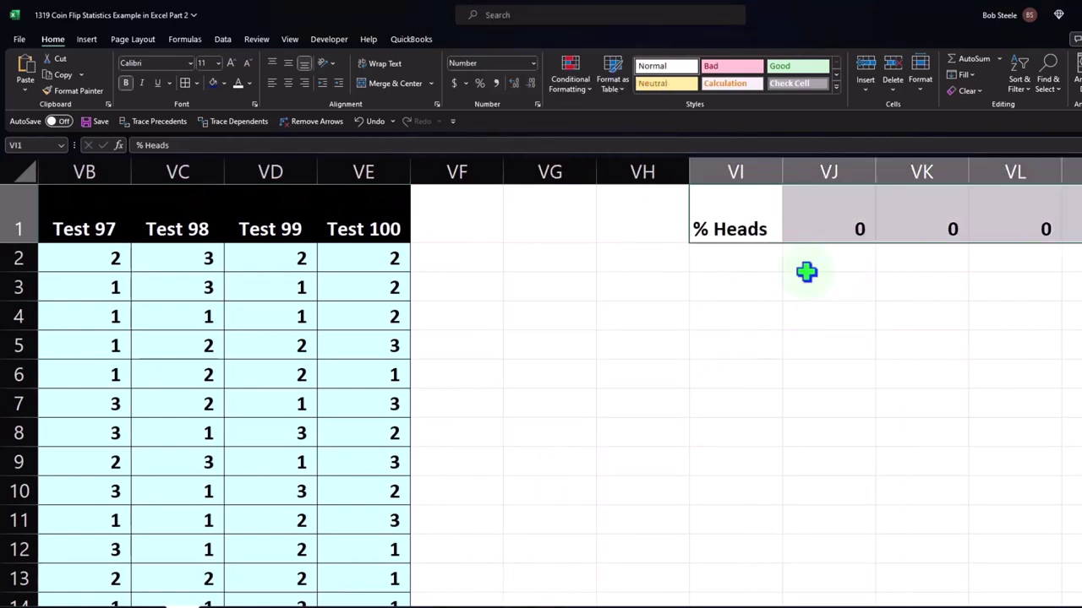
# - Copy the pasted % Heads values from row 1 and paste them transposed down column VH, starting in VH1
pyautogui.rightClick(808, 215)
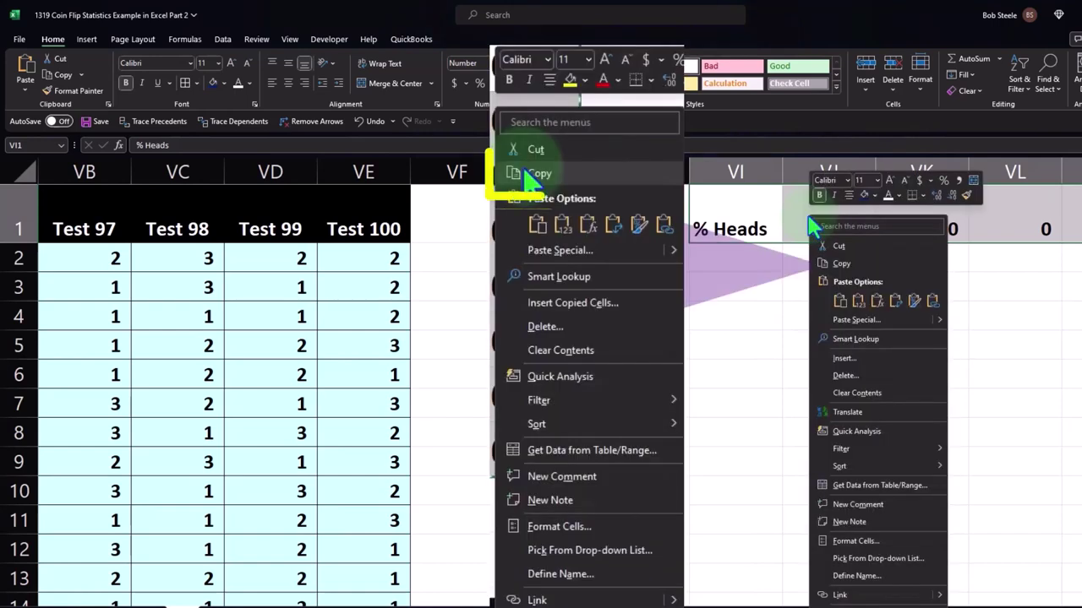
pyautogui.click(841, 247)
pyautogui.click(636, 195)
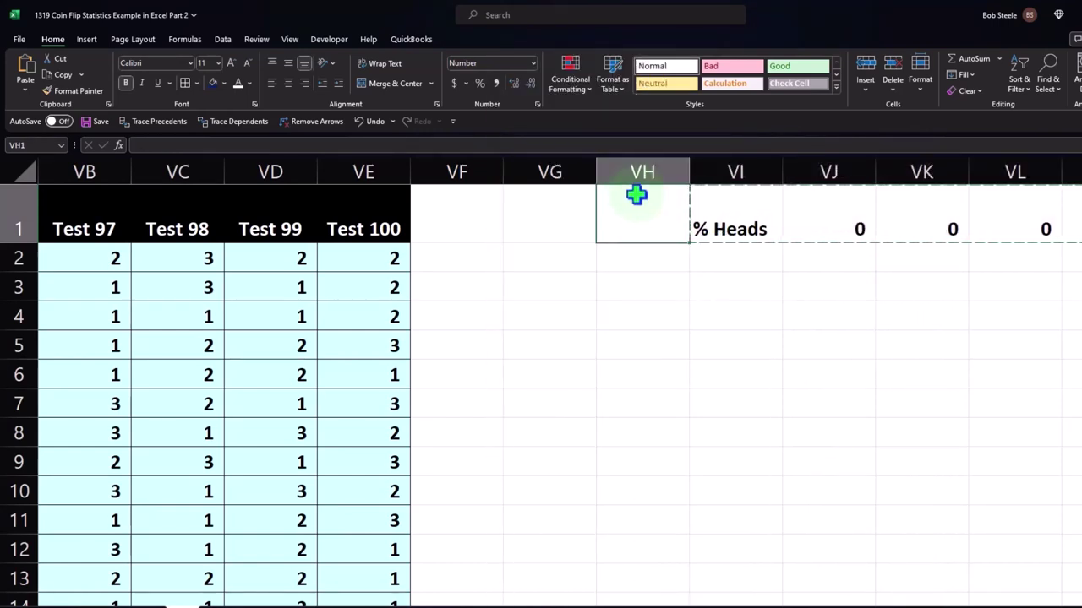
pyautogui.rightClick(648, 205)
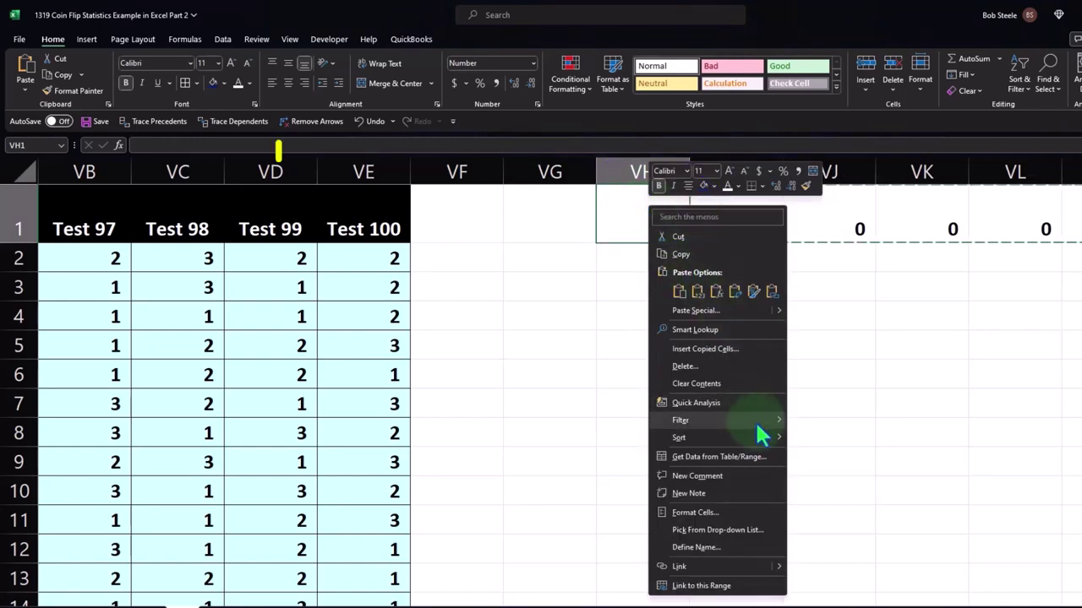
pyautogui.click(724, 310)
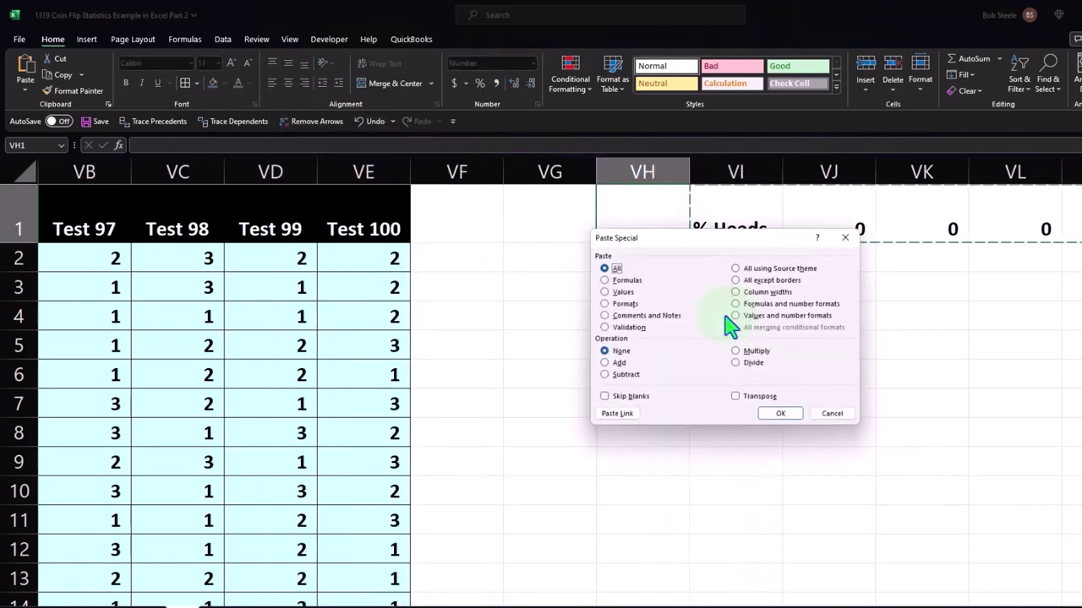
pyautogui.click(751, 397)
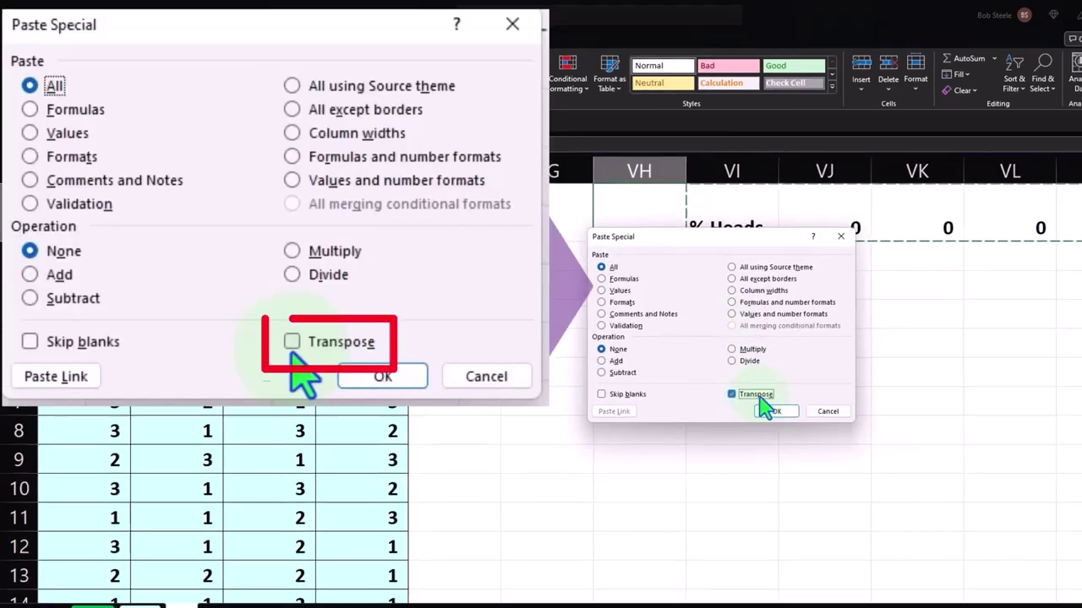
pyautogui.click(780, 413)
# - Clear the horizontal % Heads values in row 1 from VI1 through column ZE
pyautogui.moveTo(693, 204); pyautogui.dragTo(972, 211)
pyautogui.moveTo(1051, 211); pyautogui.dragTo(1051, 210)
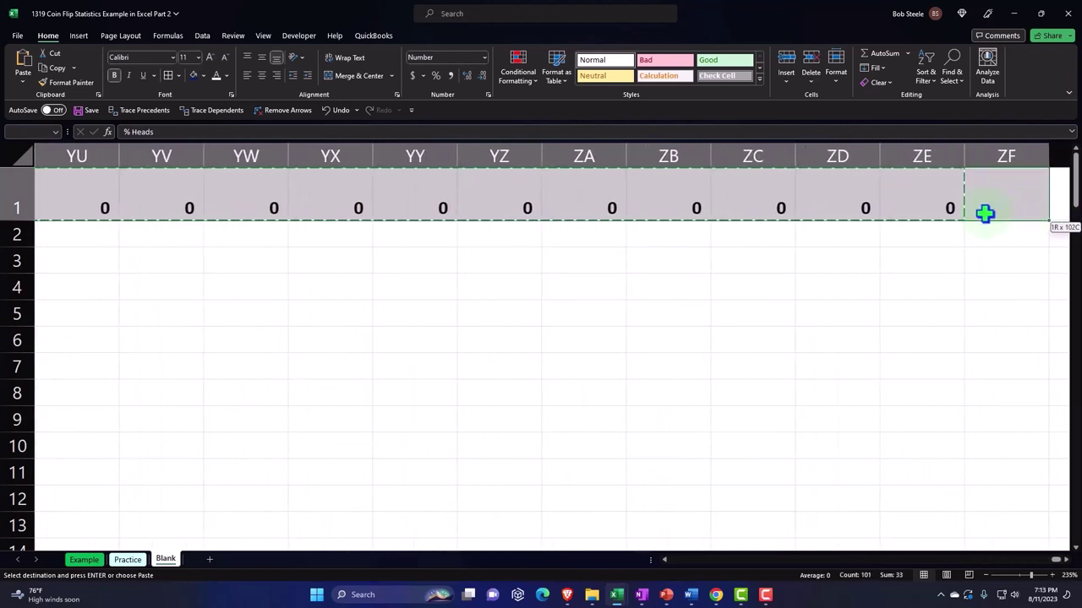
pyautogui.hotkey('ctrl', 'z')
pyautogui.press('Left')
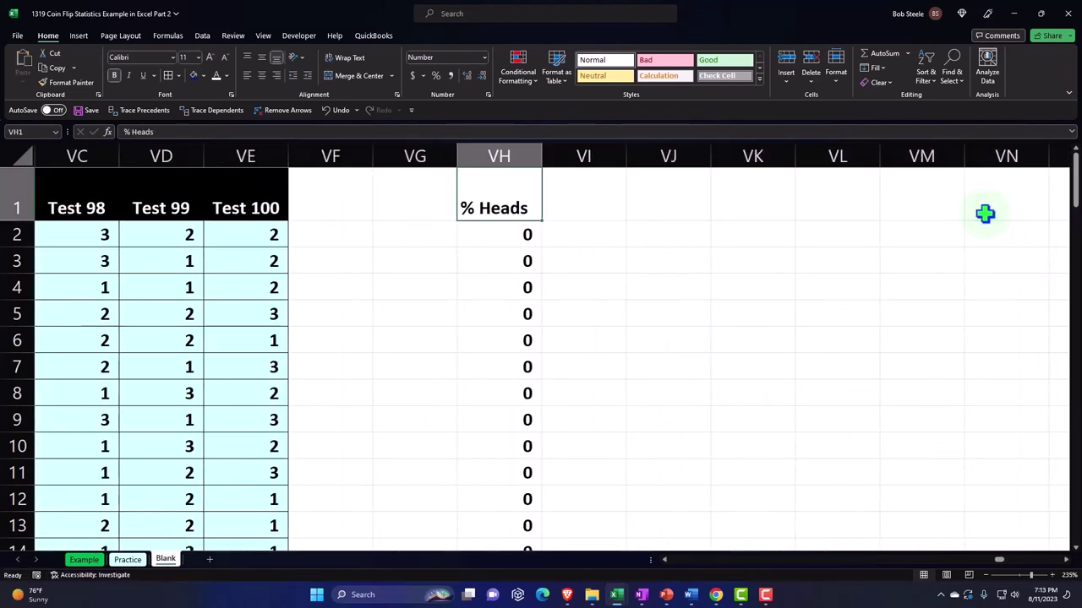
# - Convert VH1:VH101 into a table with headers and format its % Heads values as percentages
pyautogui.click(79, 37)
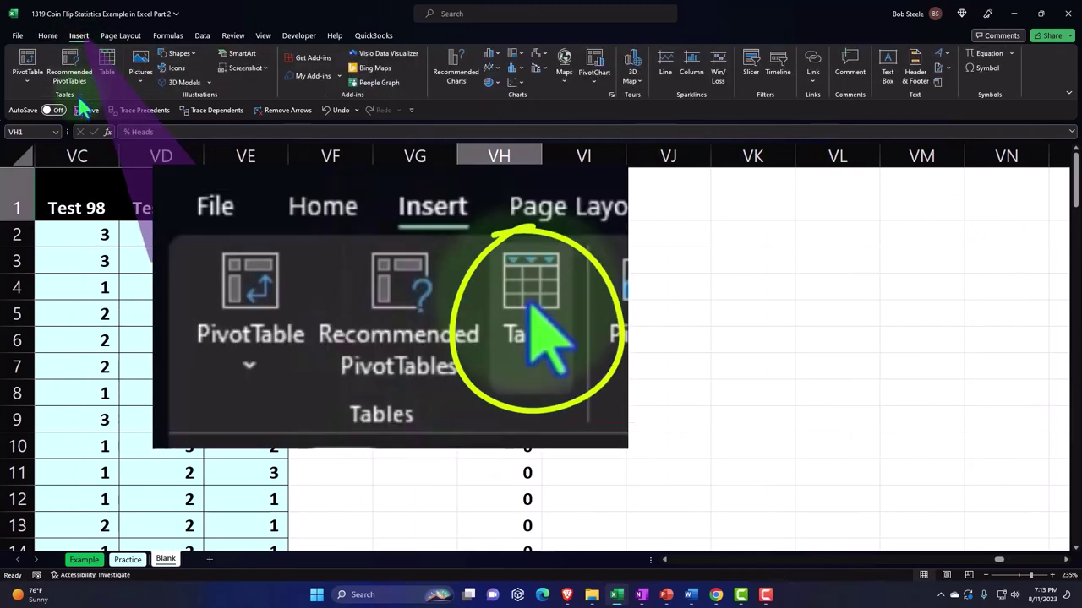
pyautogui.click(108, 75)
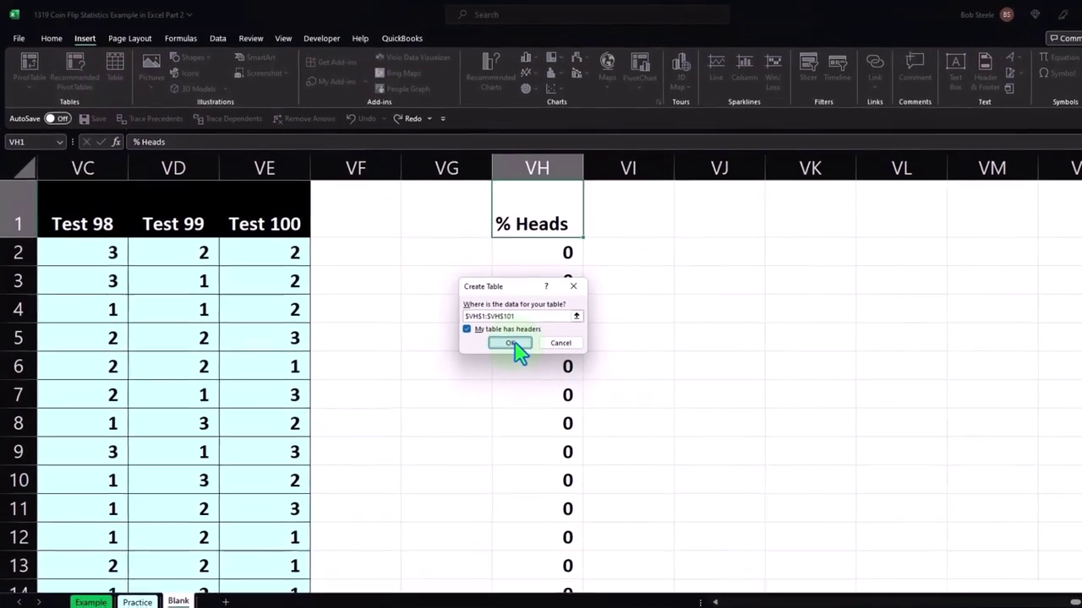
pyautogui.click(505, 342)
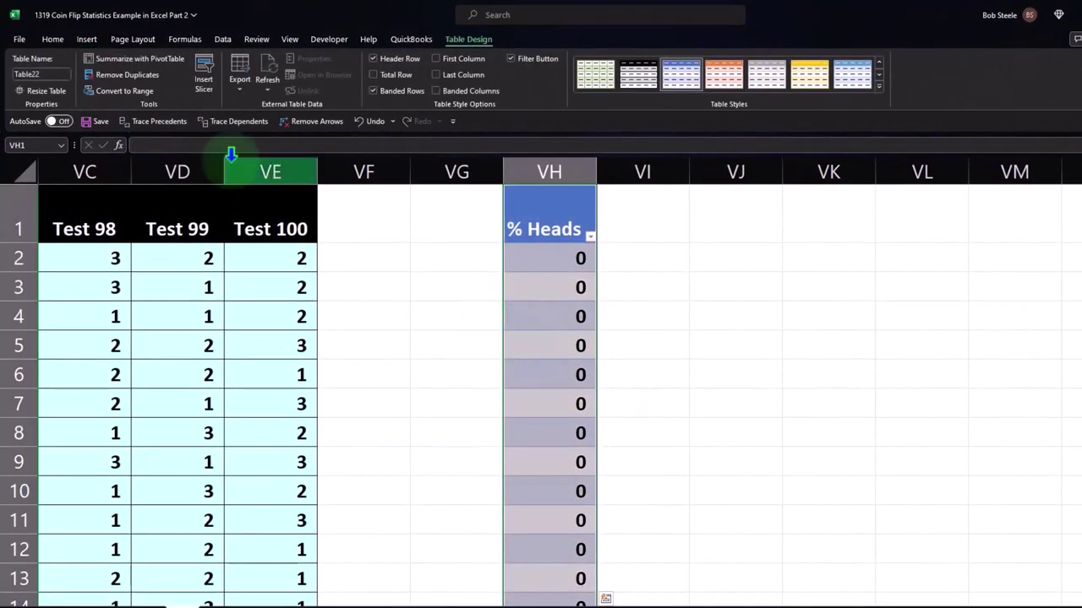
pyautogui.click(53, 42)
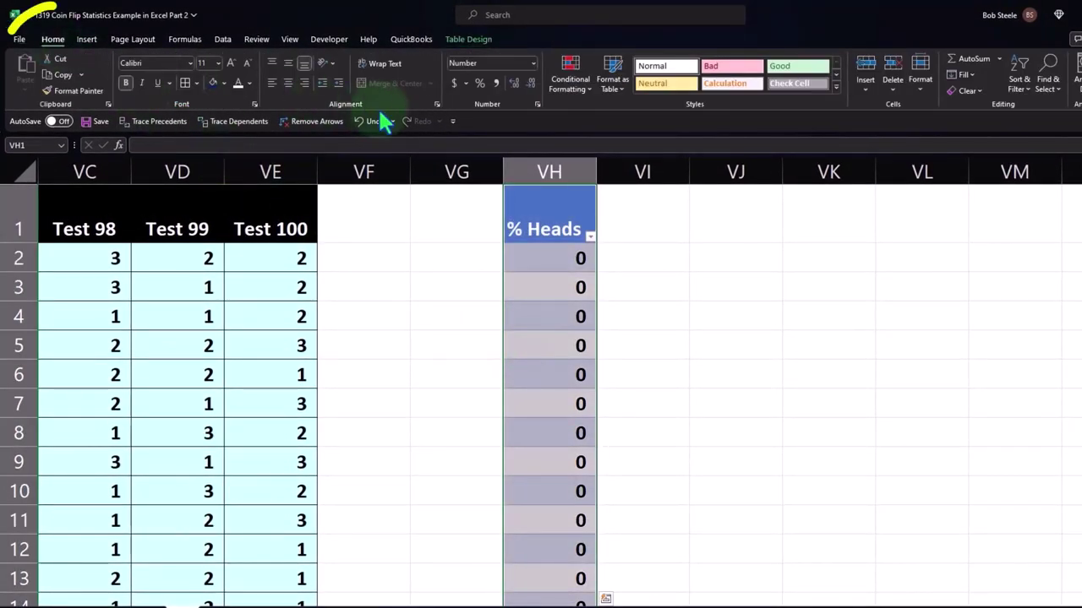
pyautogui.click(479, 84)
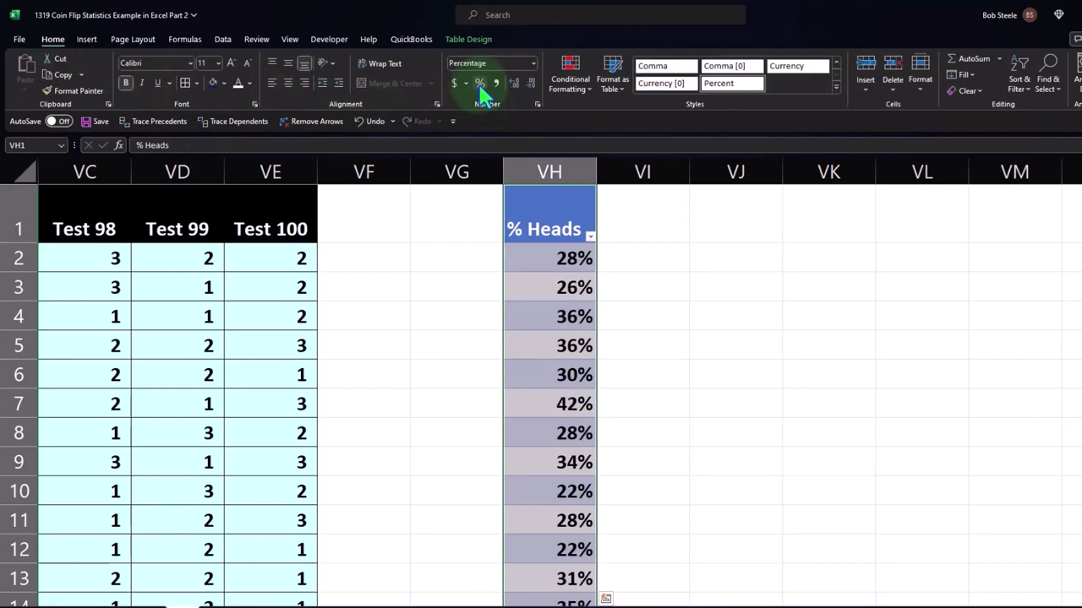
pyautogui.click(481, 335)
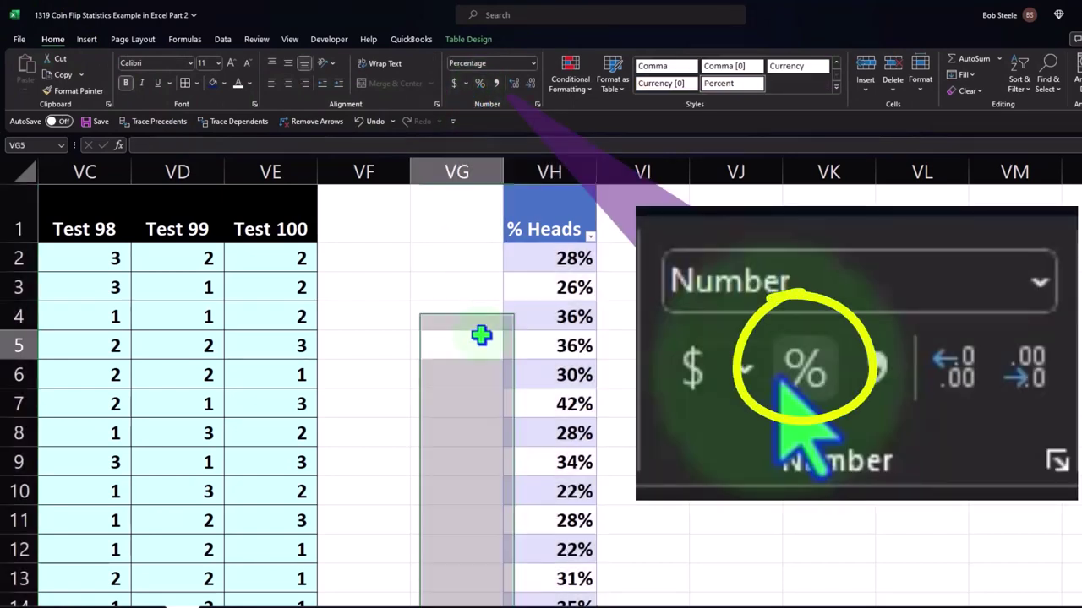
# - Add the column headers Expected in VI1 and Difference in VJ1 to extend the % Heads table
pyautogui.click(617, 221)
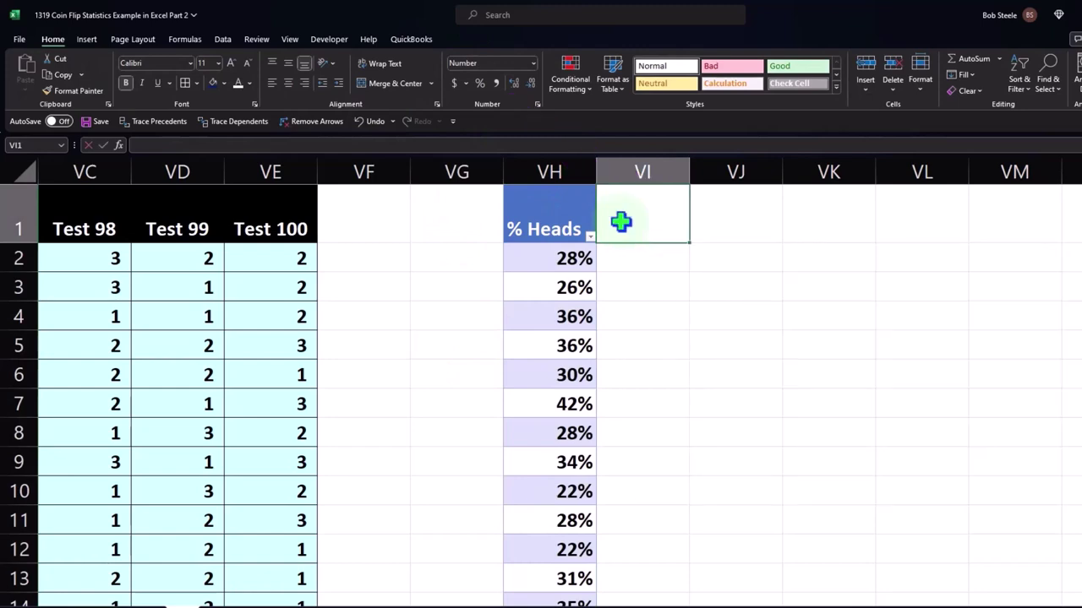
pyautogui.write('Ex')
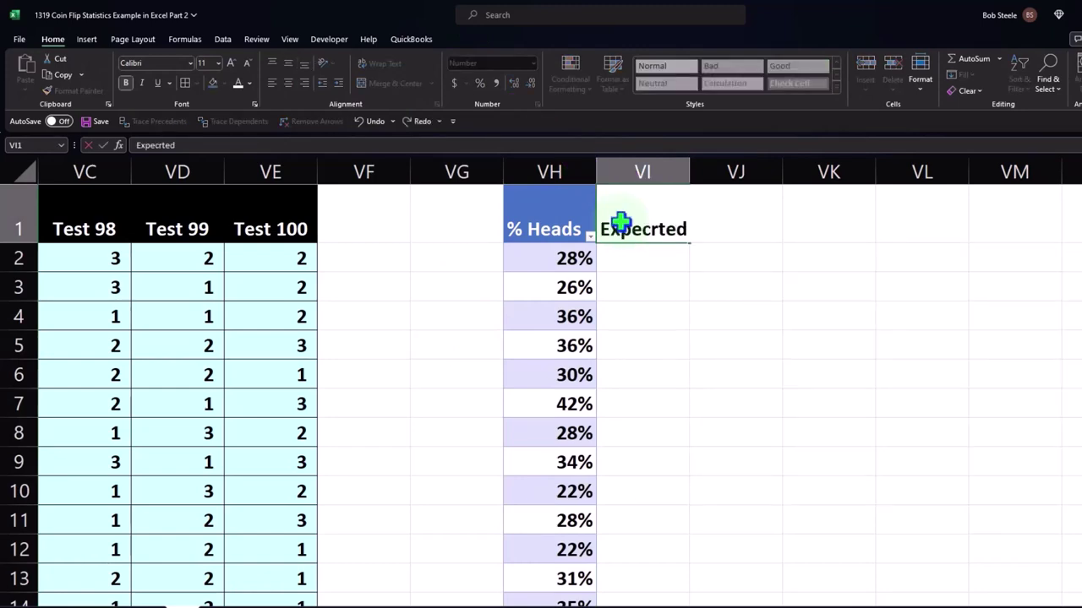
pyautogui.write('pected')
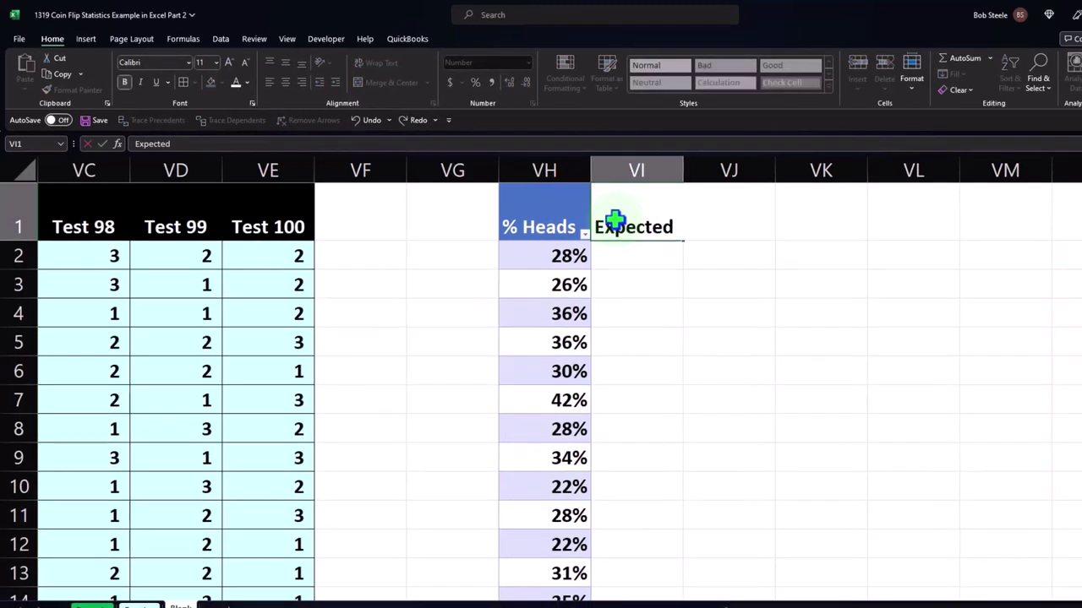
pyautogui.press('Tab')
pyautogui.write('Di')
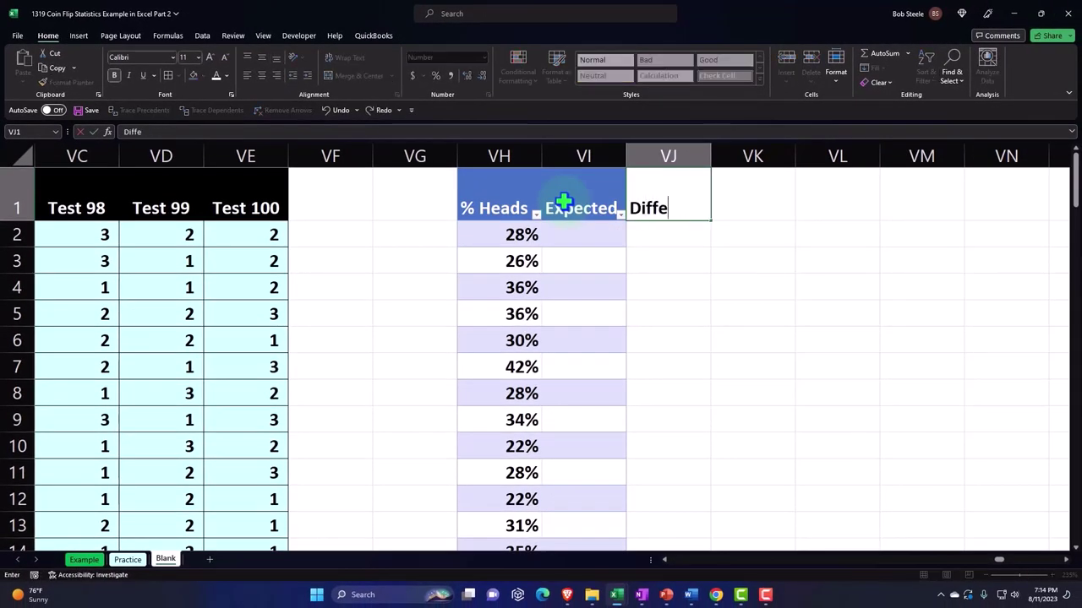
pyautogui.write('fference')
pyautogui.press('Return')
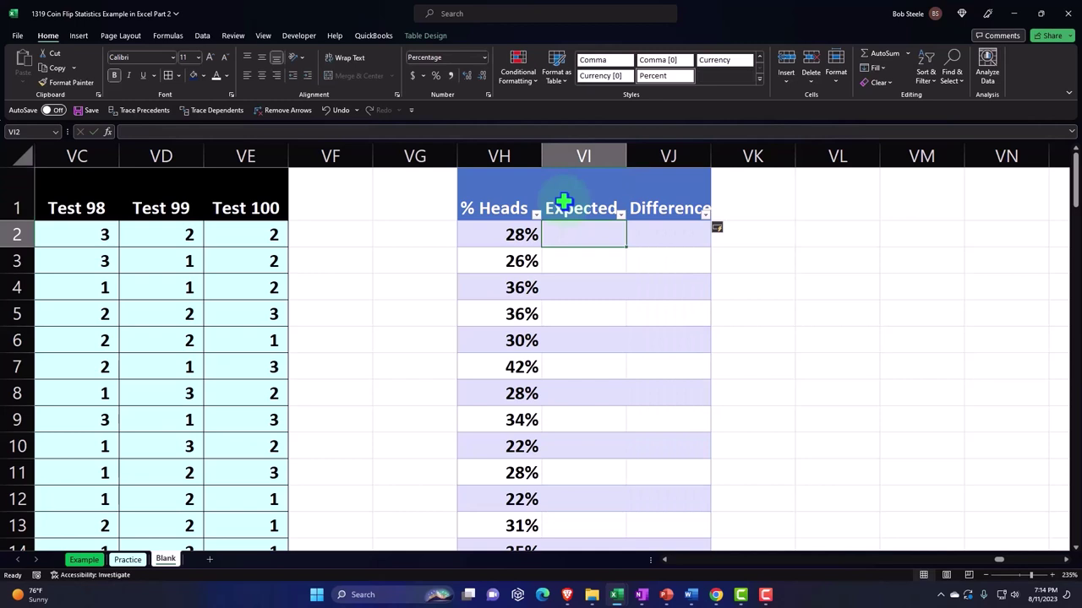
# - Enter .5 as the expected percentage in VI2 and fill it down the Expected column
pyautogui.write('.5')
pyautogui.press('Return')
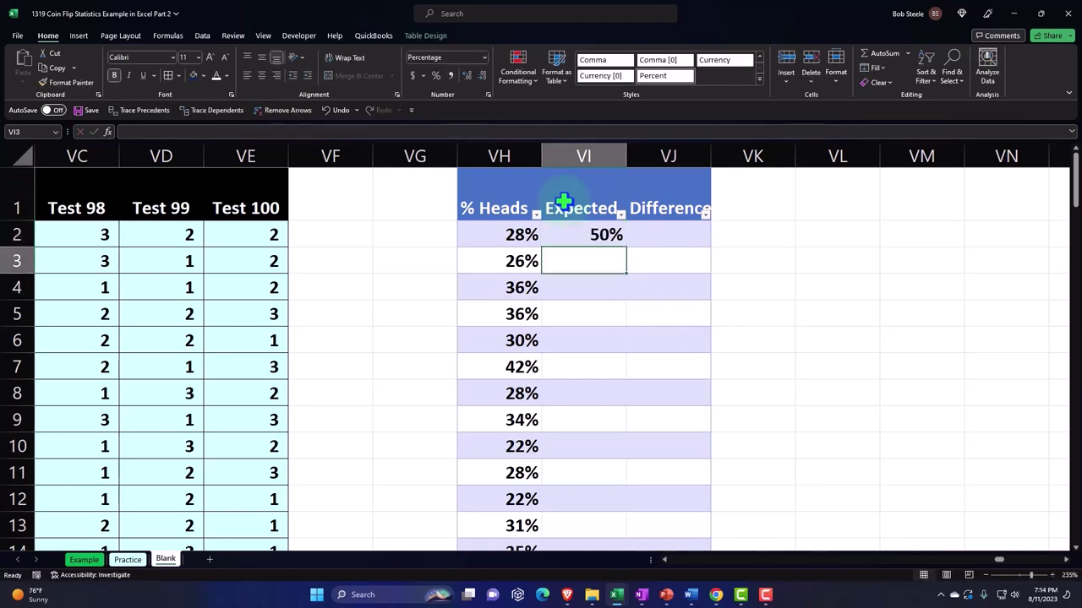
pyautogui.click(605, 236)
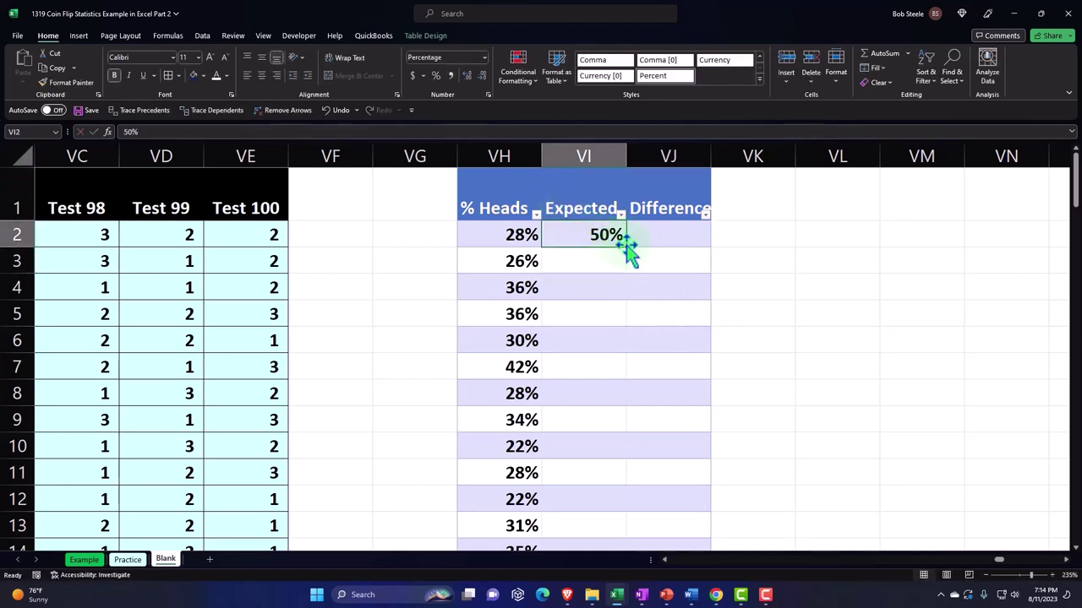
pyautogui.doubleClick(629, 249)
pyautogui.click(652, 240)
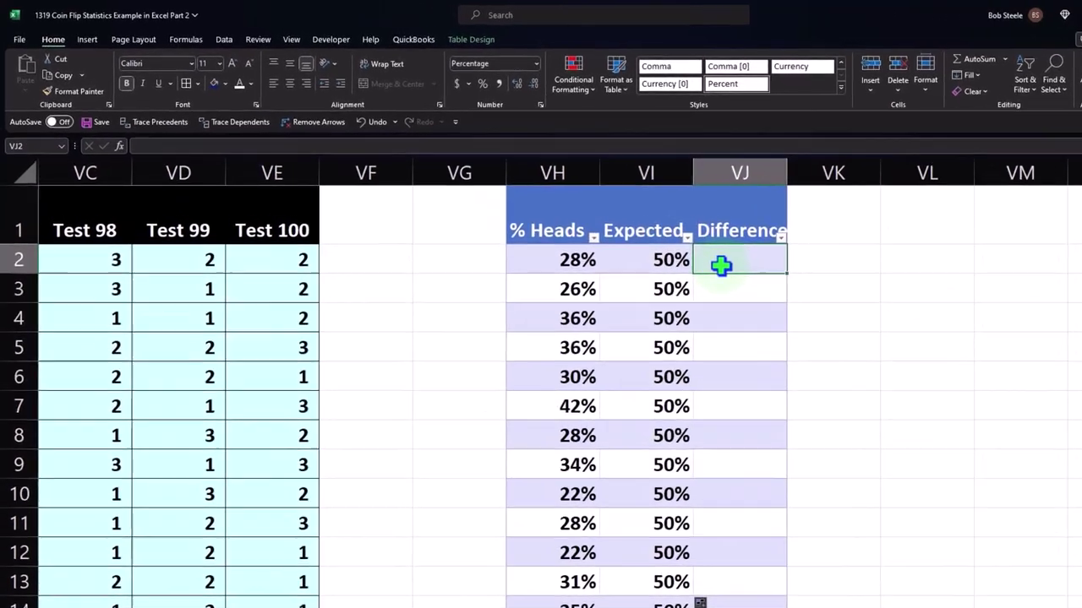
pyautogui.write('=')
pyautogui.press('Left')
pyautogui.press('Left')
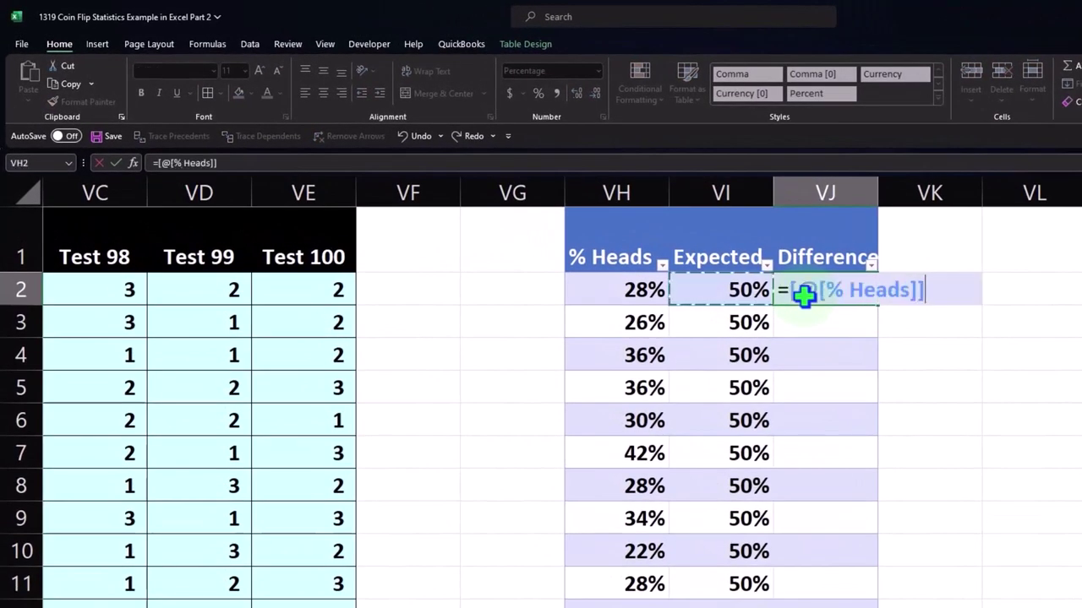
pyautogui.write('-')
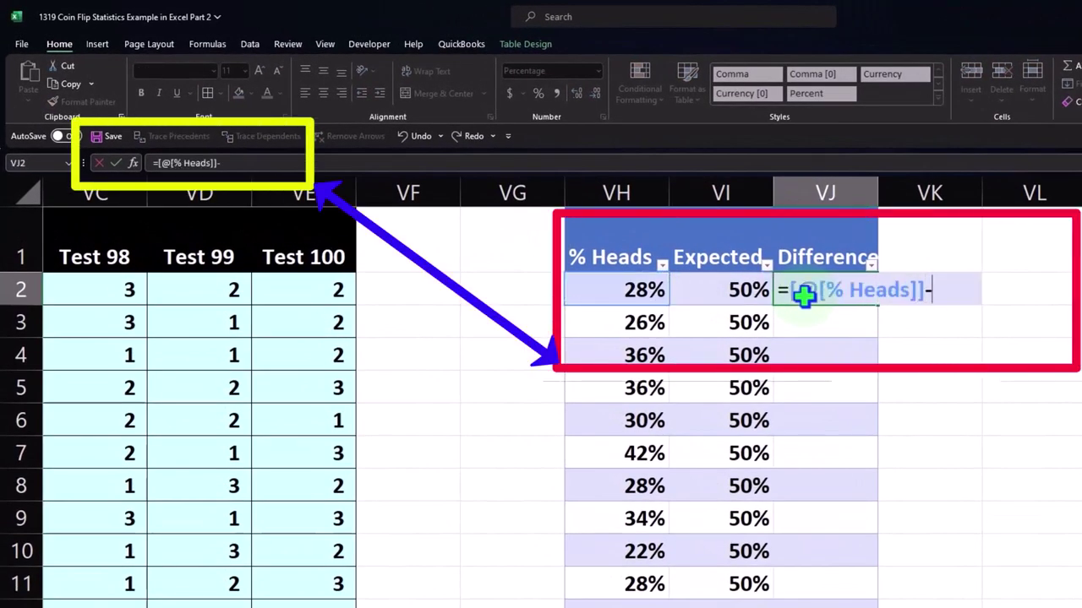
pyautogui.press('Left')
pyautogui.press('Return')
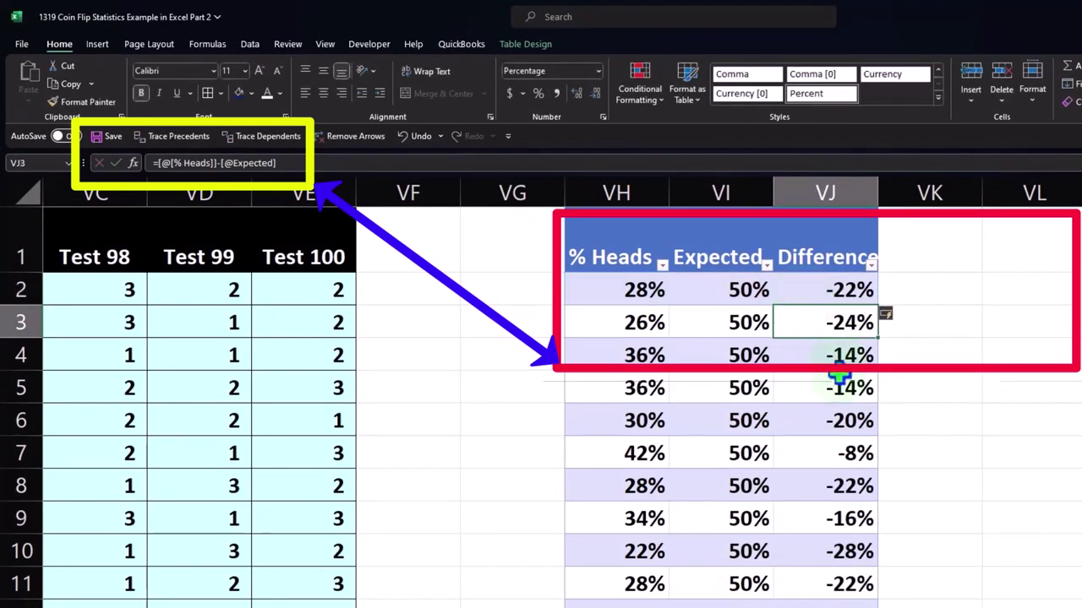
pyautogui.scroll(-20, 839, 372)
pyautogui.scroll(-4, 845, 490)
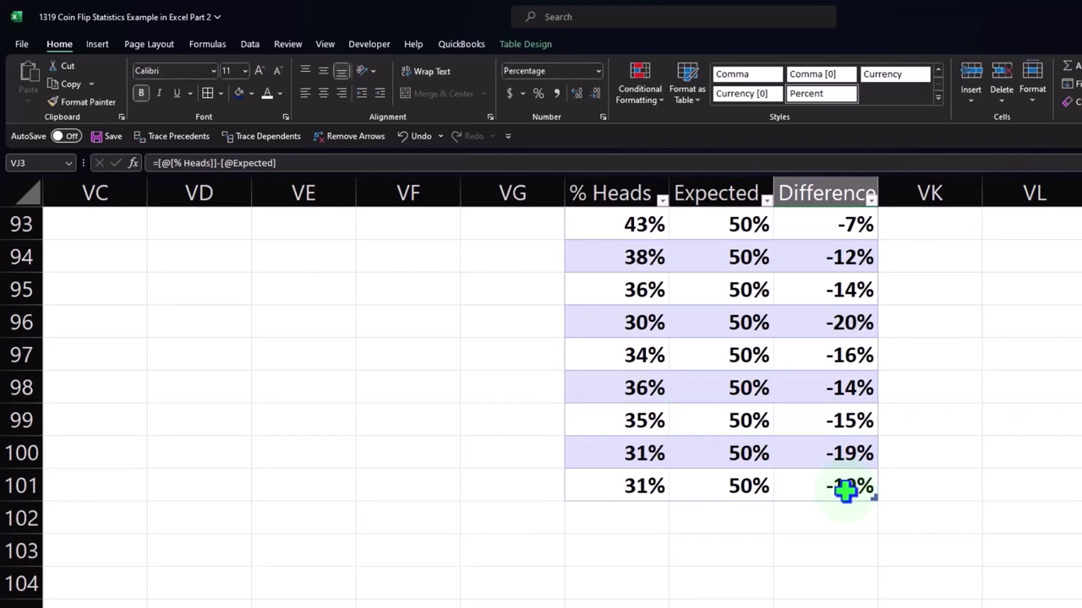
pyautogui.scroll(20, 845, 490)
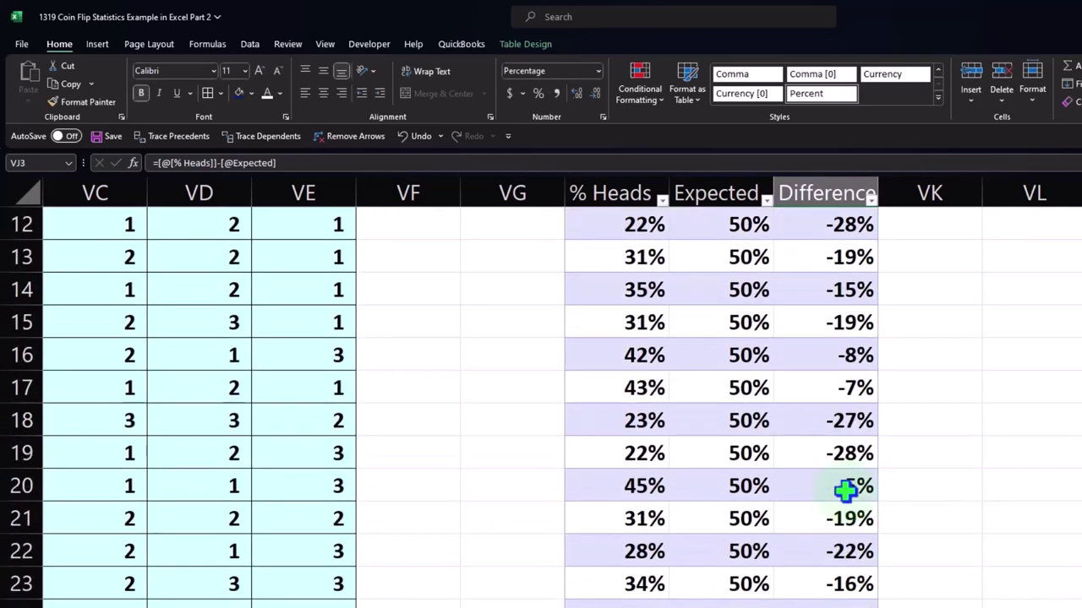
pyautogui.scroll(4, 845, 490)
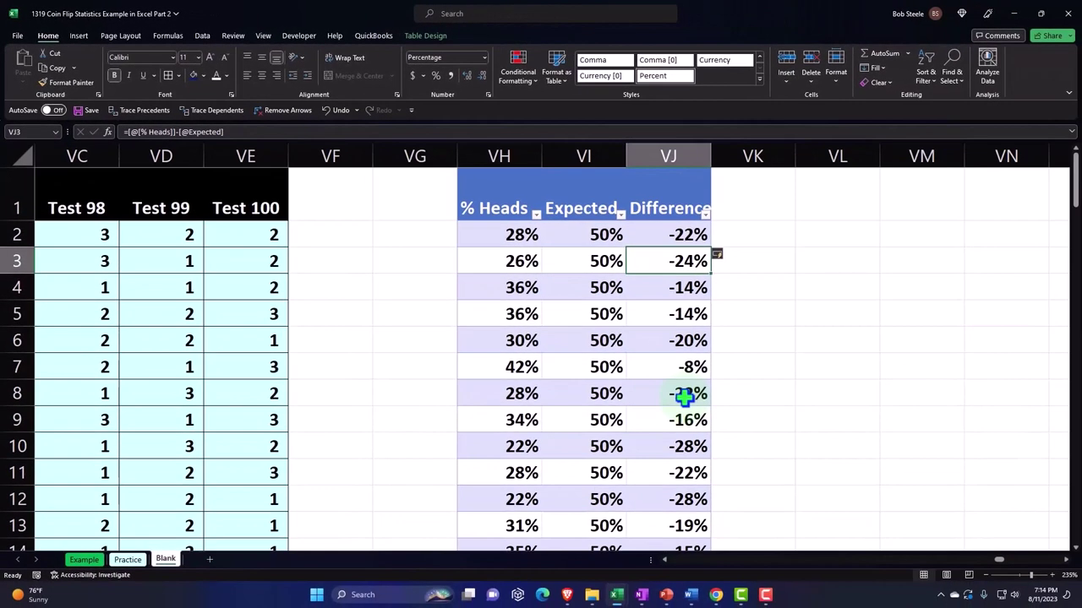
# - Delete the empty column VG before the % Heads table and narrow the blank column VF into a thin spacer
pyautogui.click(402, 157)
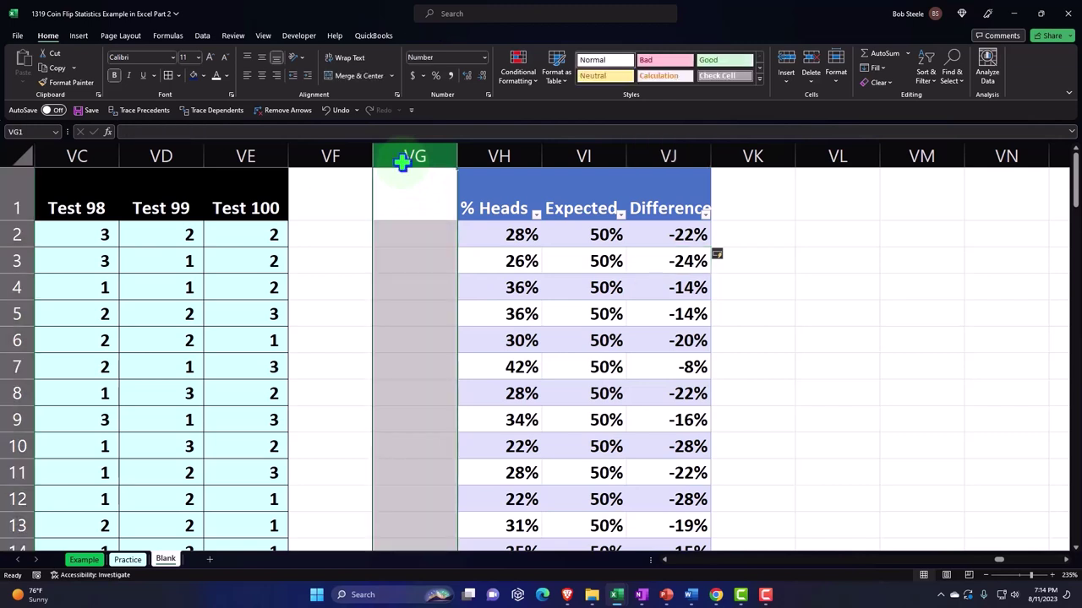
pyautogui.rightClick(400, 213)
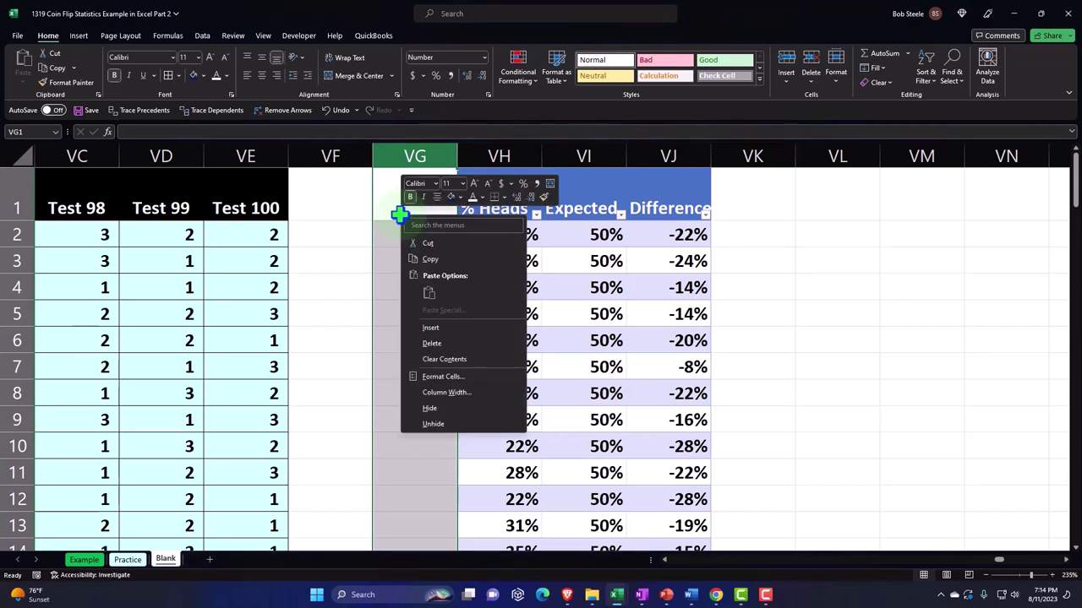
pyautogui.click(424, 347)
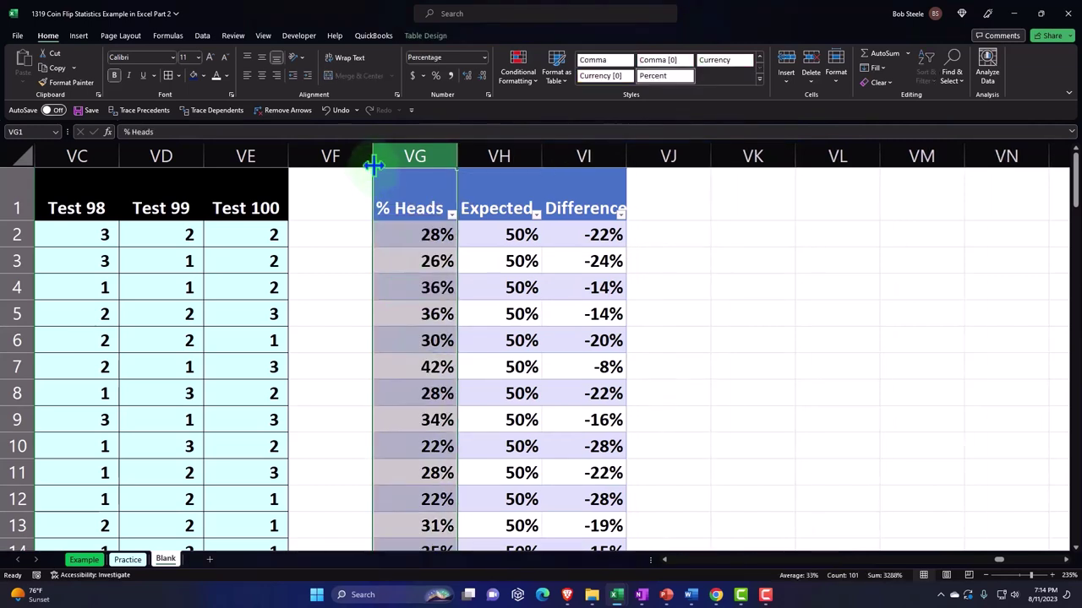
pyautogui.moveTo(372, 162); pyautogui.dragTo(310, 174)
# - Insert a histogram of the % Heads values starting at VG2 and place it beside the table over columns VJ to VQ
pyautogui.press('Return')
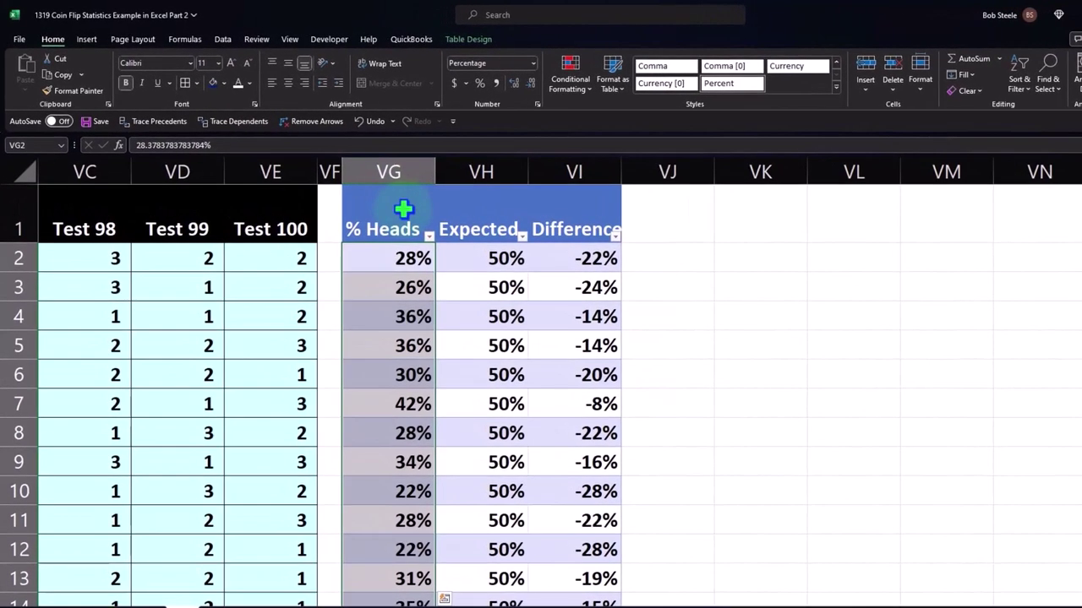
pyautogui.click(87, 41)
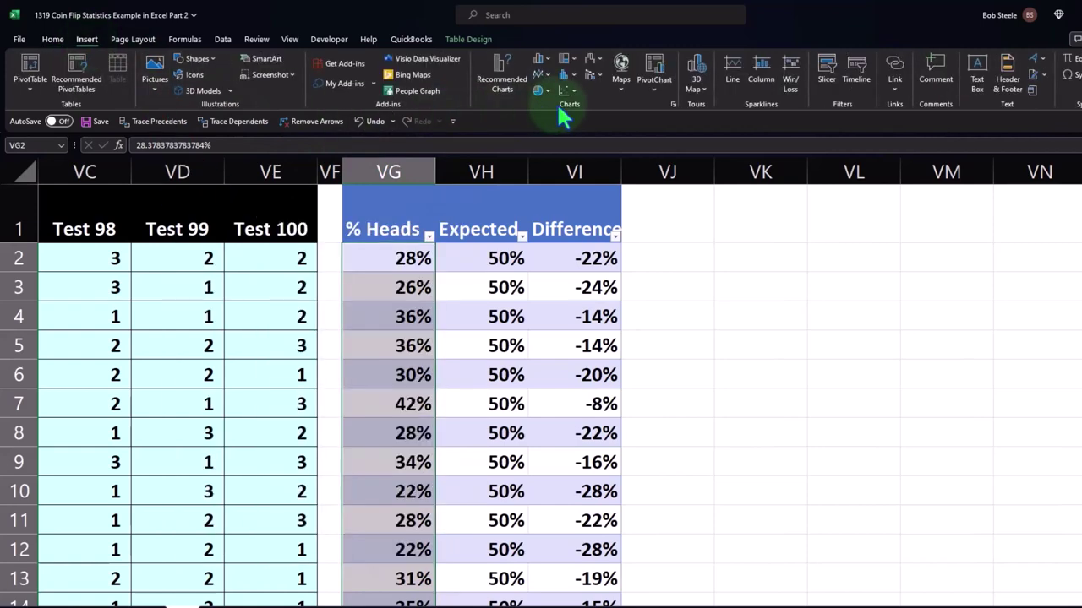
pyautogui.click(564, 76)
pyautogui.click(571, 123)
pyautogui.moveTo(263, 191); pyautogui.dragTo(676, 222)
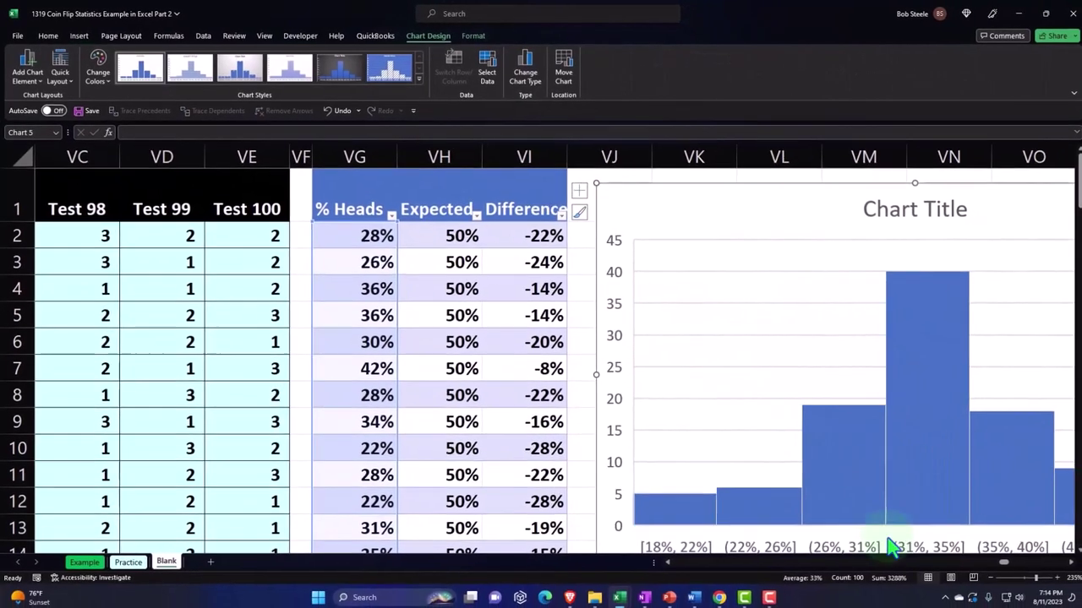
pyautogui.click(1064, 560)
pyautogui.click(1065, 560)
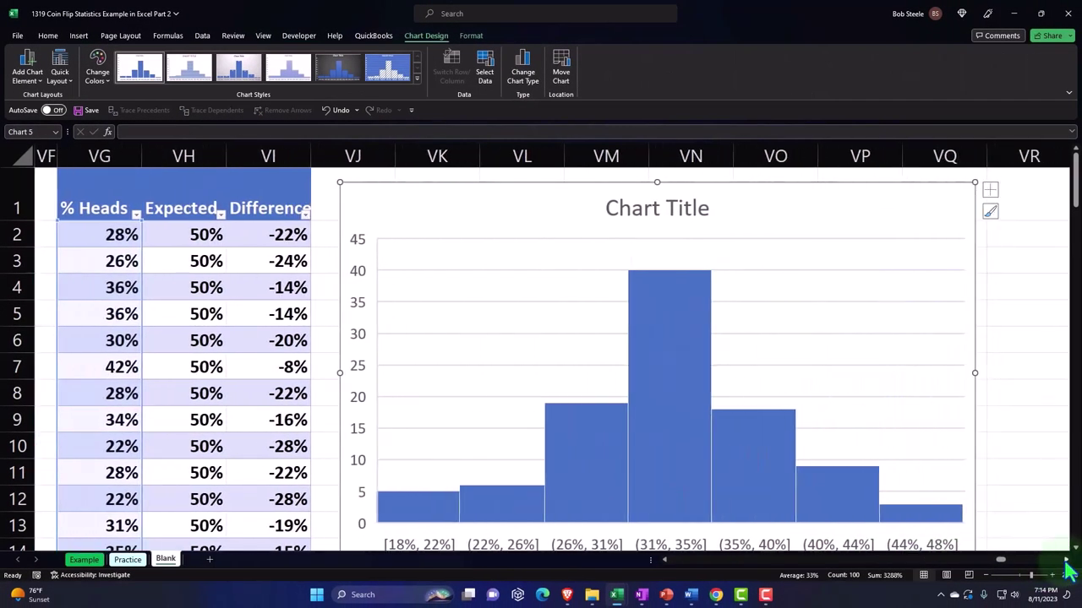
# - Copy the earlier coin-flip histogram over columns NA to NH and paste it around VJ16, directly below the new % Heads histogram
pyautogui.scroll(-1, 993, 488)
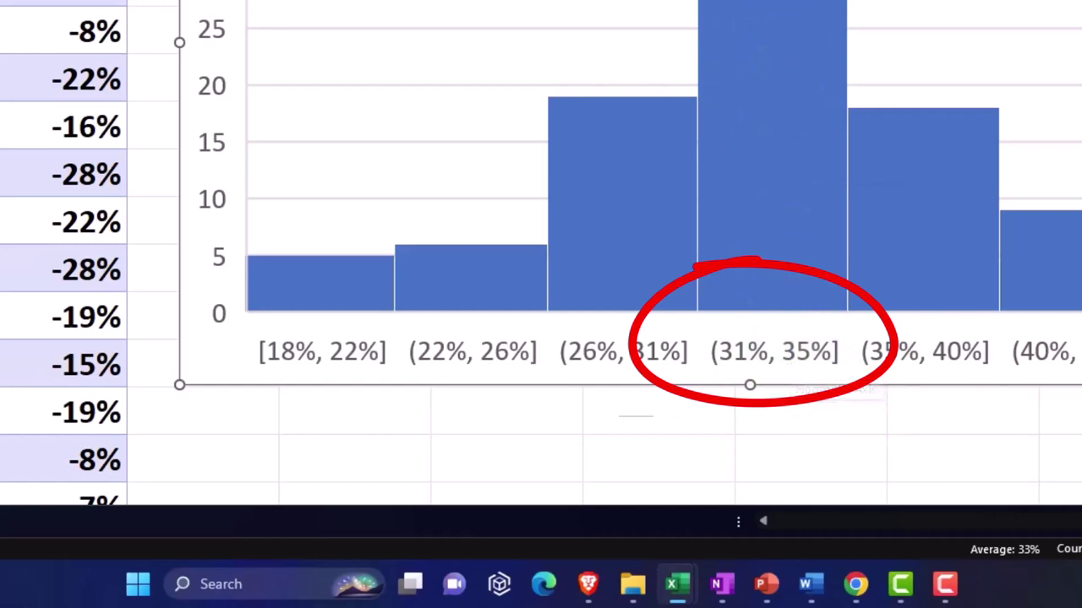
pyautogui.hscroll(-10, 541, 253)
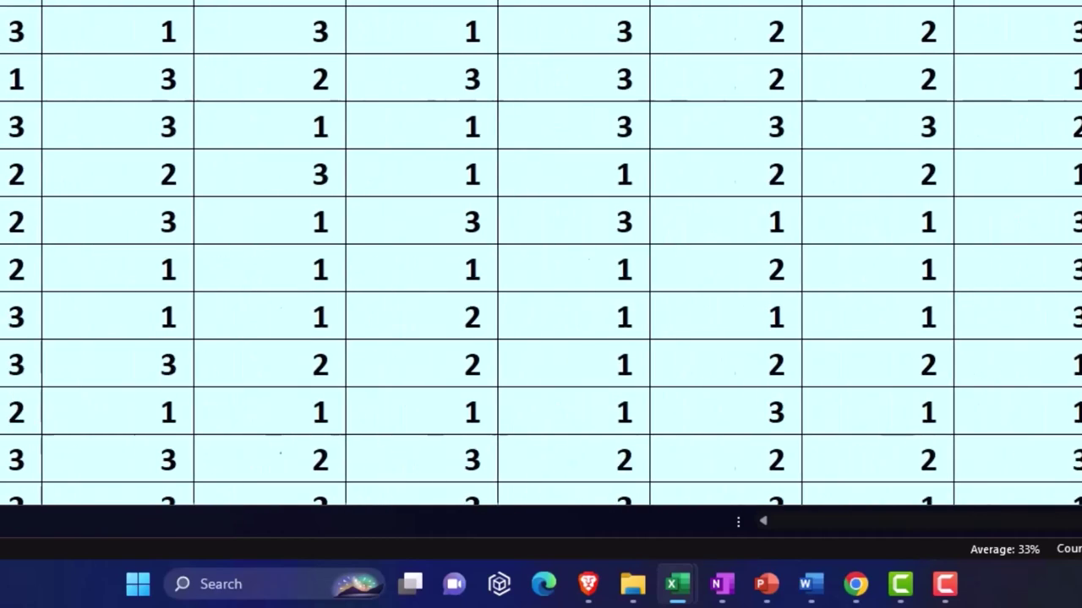
pyautogui.hscroll(-10, 541, 254)
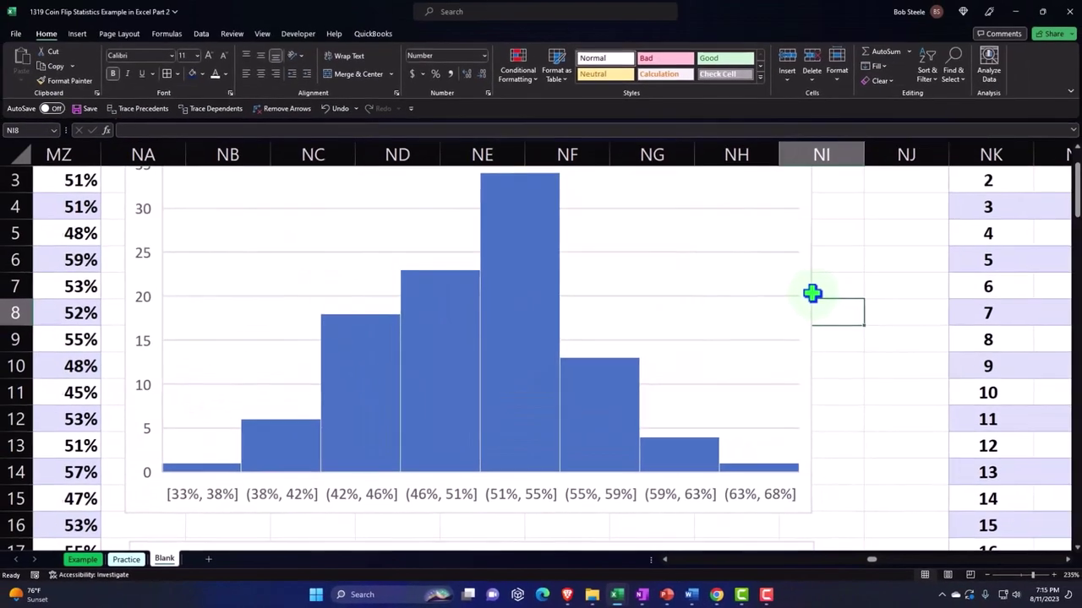
pyautogui.click(812, 293)
pyautogui.click(805, 293)
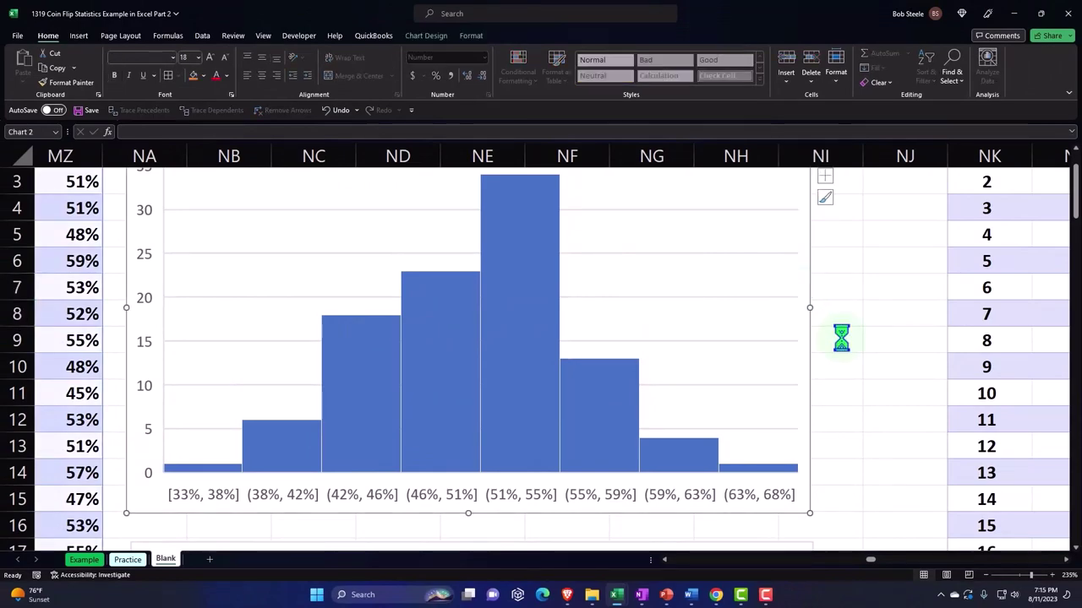
pyautogui.moveTo(875, 565); pyautogui.dragTo(1000, 556)
pyautogui.click(267, 522)
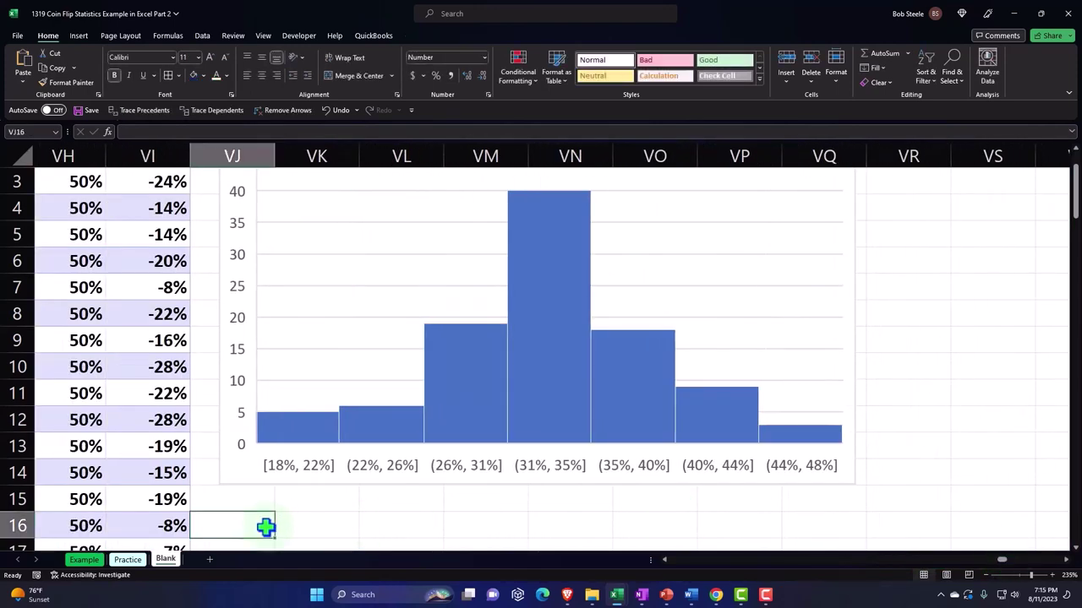
pyautogui.hotkey('ctrl', 'v')
pyautogui.scroll(-2, 273, 504)
pyautogui.moveTo(243, 376); pyautogui.dragTo(284, 381)
pyautogui.scroll(-3, 281, 378)
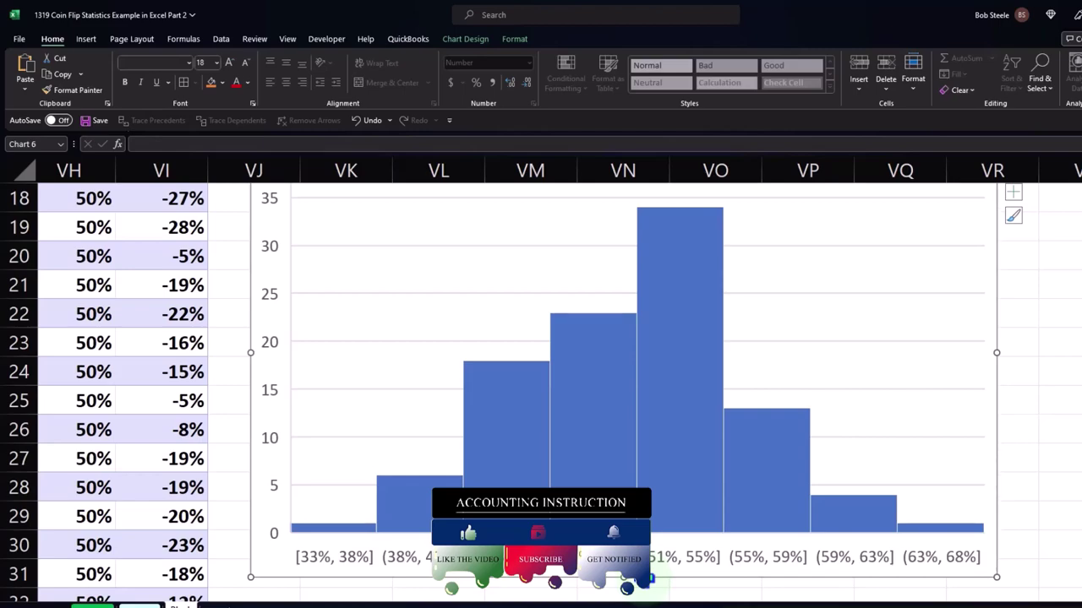
# - Compare the percentage ranges and shape of the RANDBETWEEN(1,3) histogram with those of the coin-flip histogram below it
pyautogui.scroll(2, 670, 554)
pyautogui.scroll(-3, 670, 553)
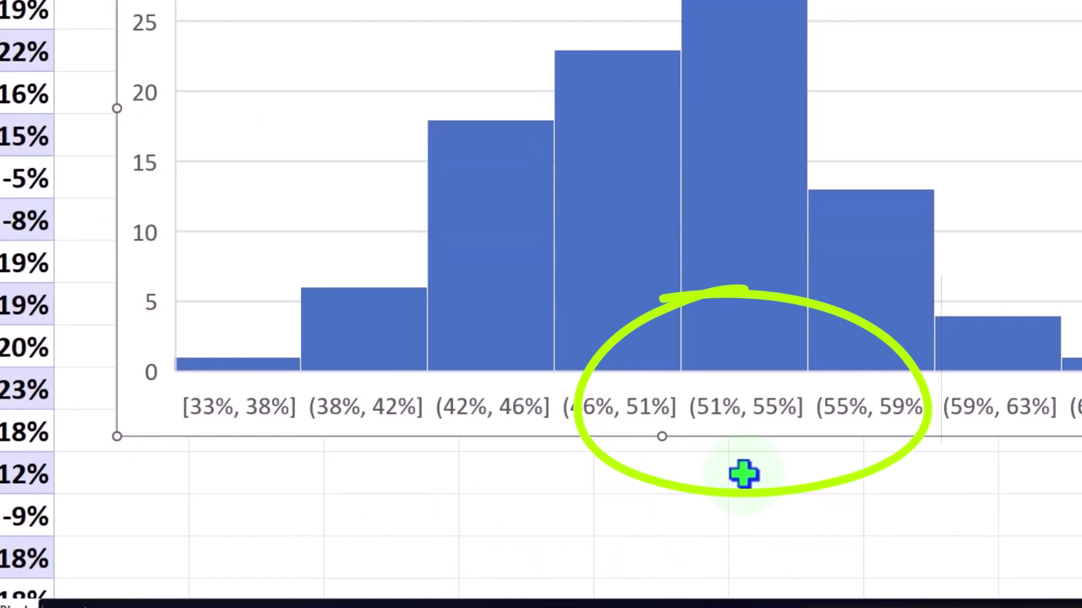
pyautogui.scroll(1, 743, 475)
pyautogui.scroll(1, 748, 490)
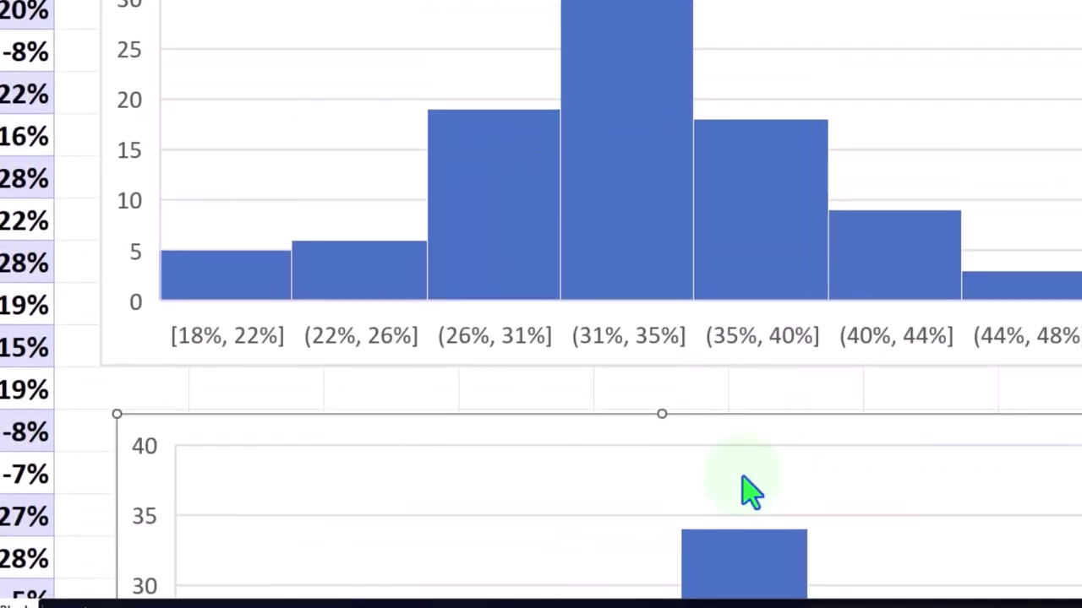
pyautogui.scroll(2, 750, 492)
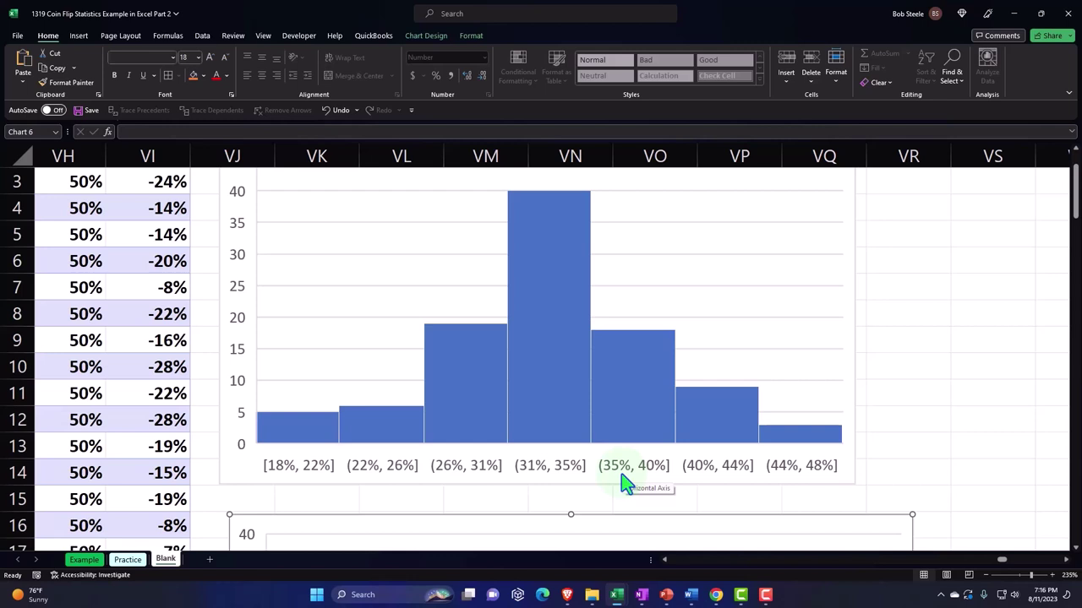
pyautogui.click(850, 283)
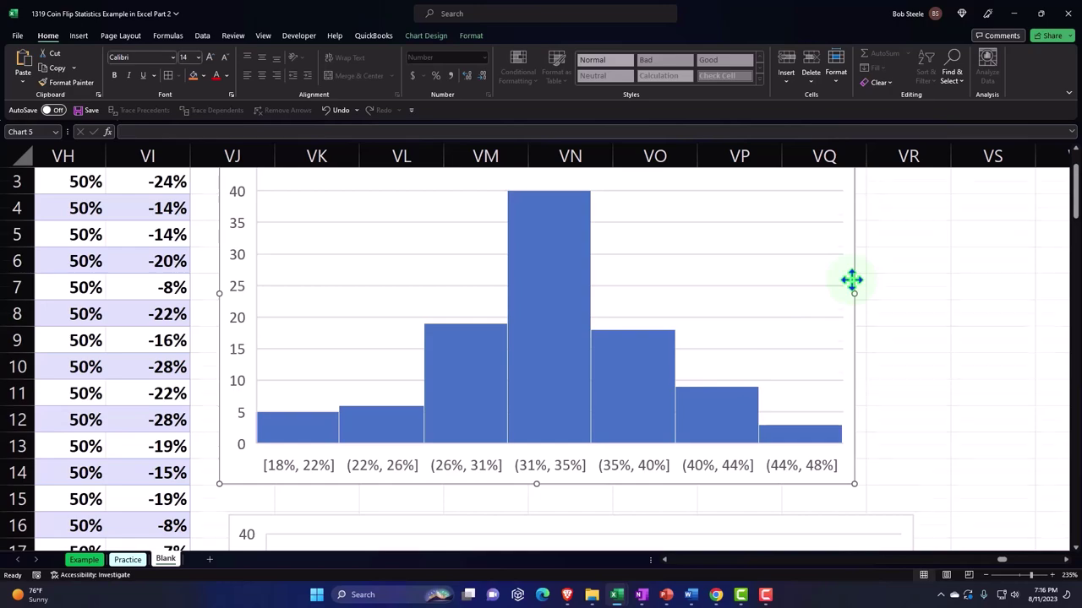
pyautogui.scroll(-6, 851, 281)
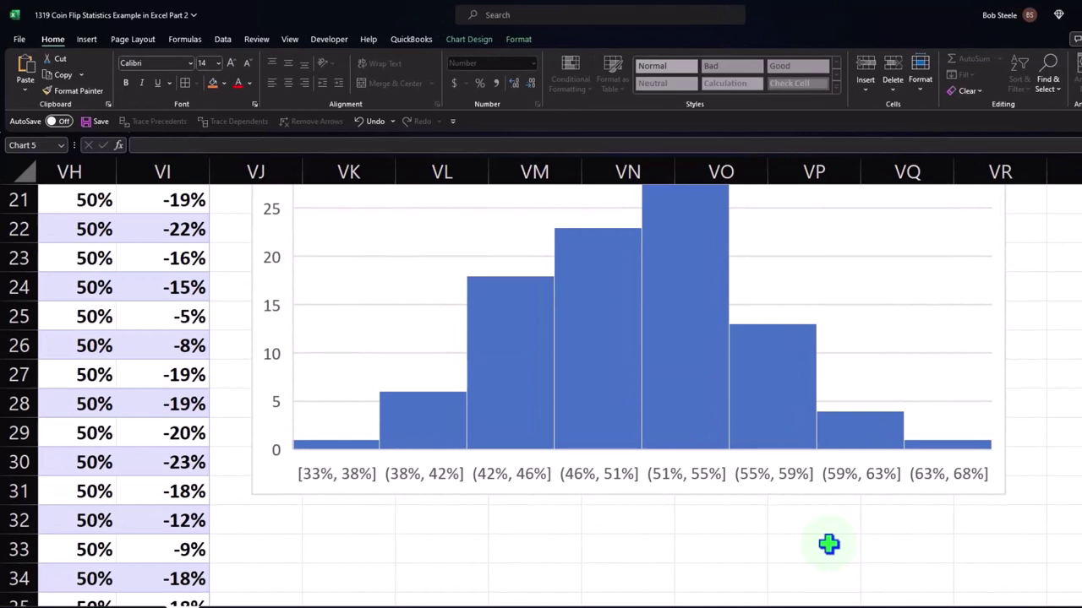
pyautogui.scroll(6, 828, 544)
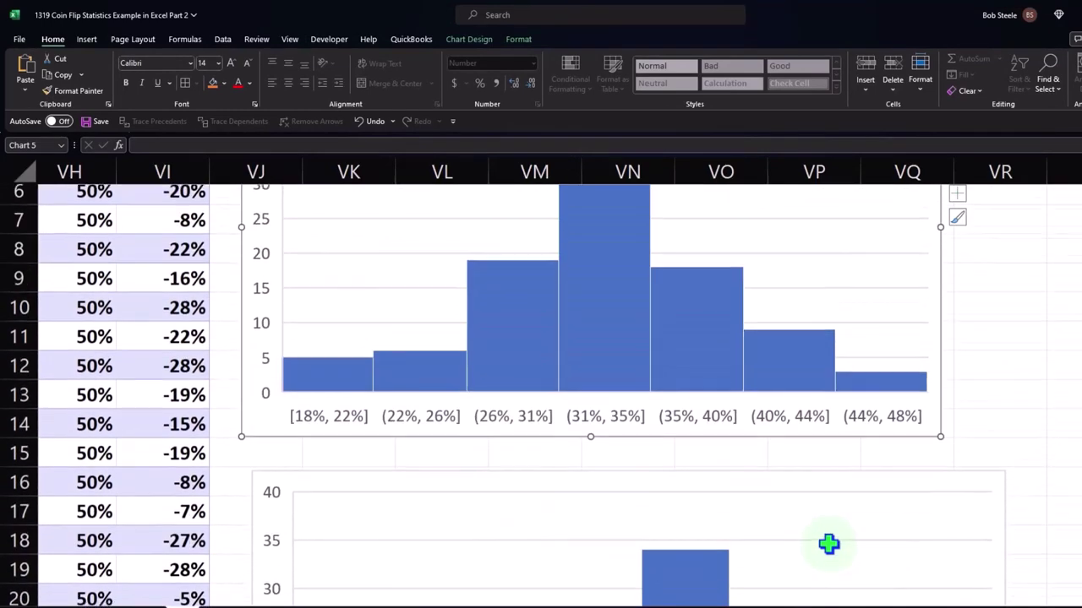